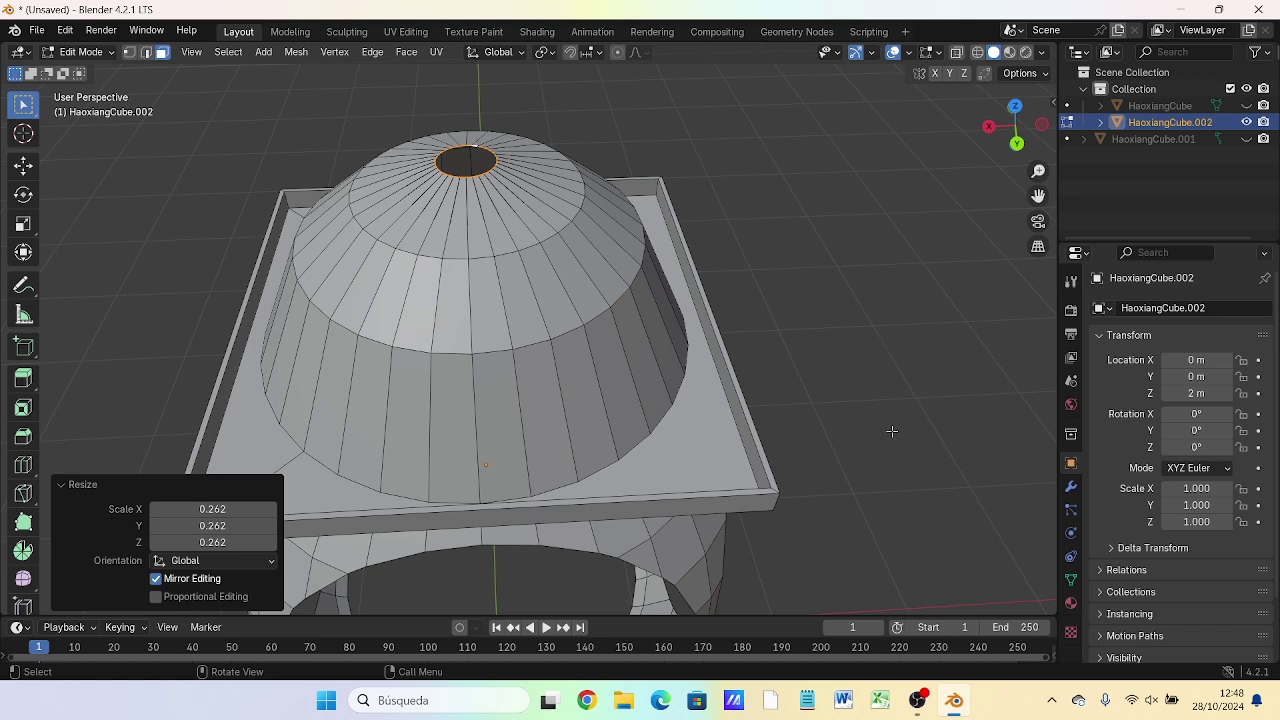
- Orbit and zoom around the dome to inspect its 0.262-scaled top face, ending in Front Orthographic view
middle_click_drag(793, 446, 795, 344)
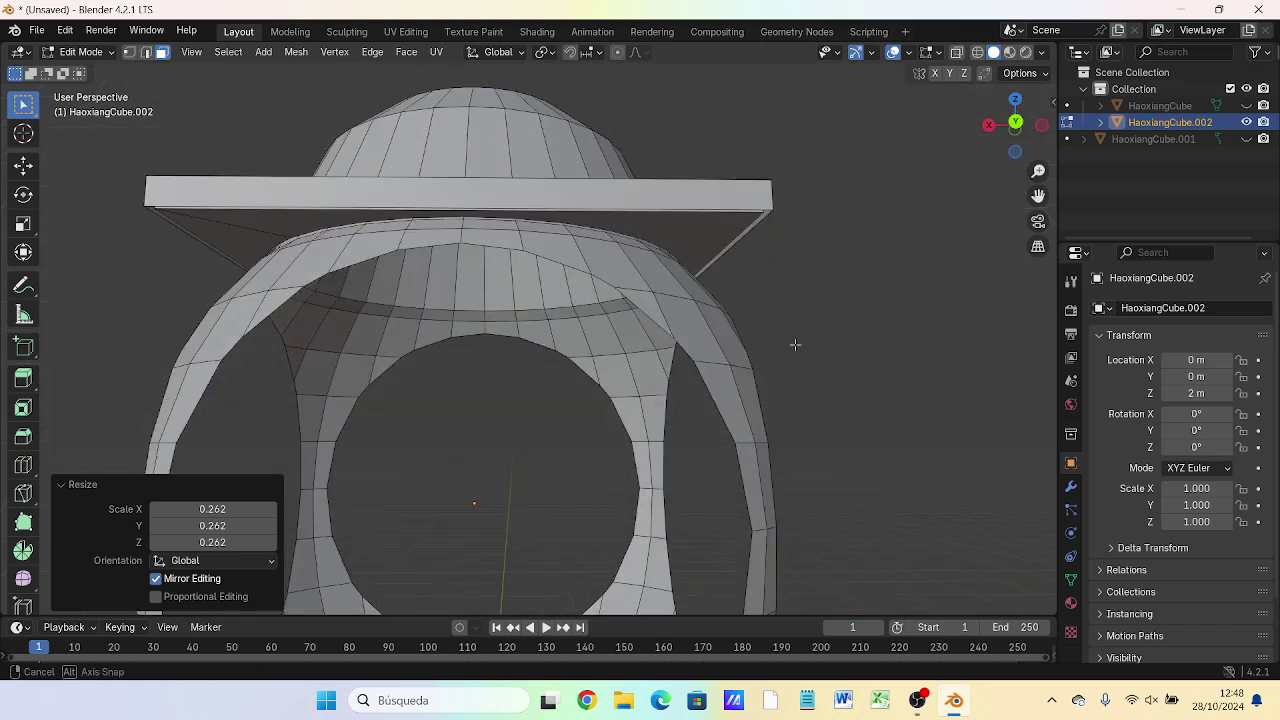
scroll(803, 344, "down", 3)
scroll(814, 334, "down", 2)
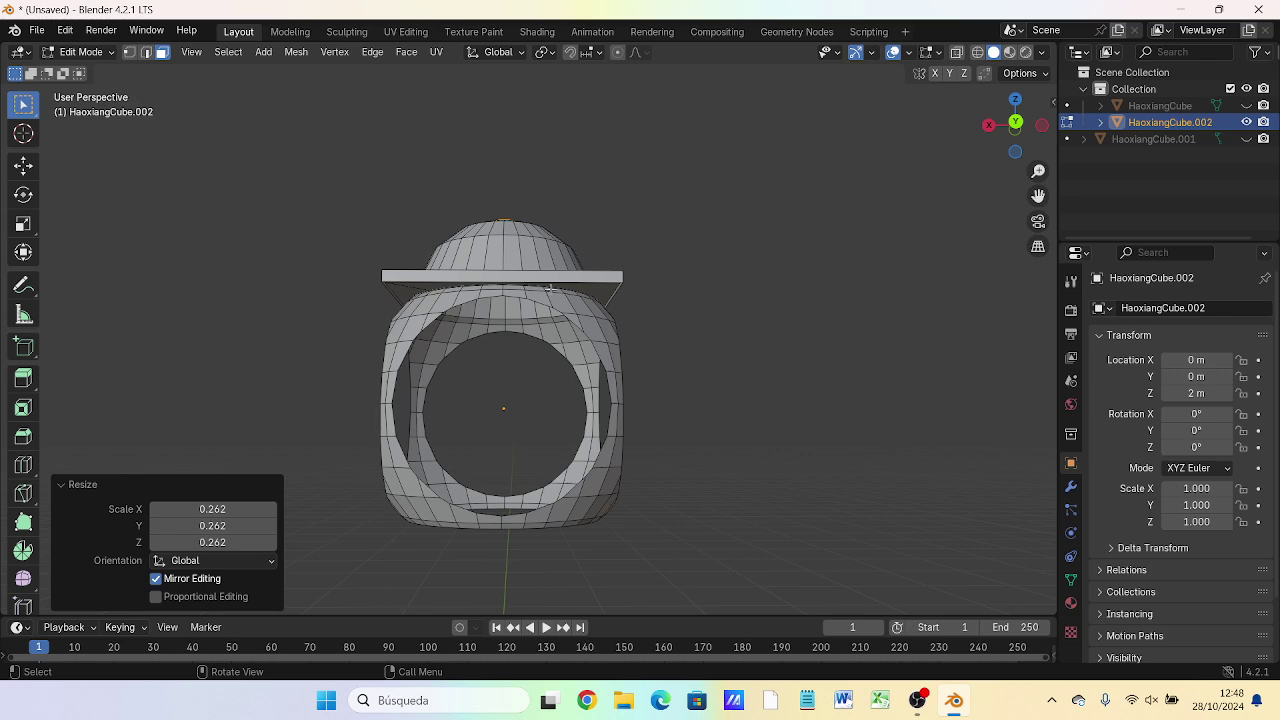
mouse_move(587, 353)
middle_mouse_down()
mouse_move(586, 420)
mouse_move(791, 392)
middle_mouse_up()
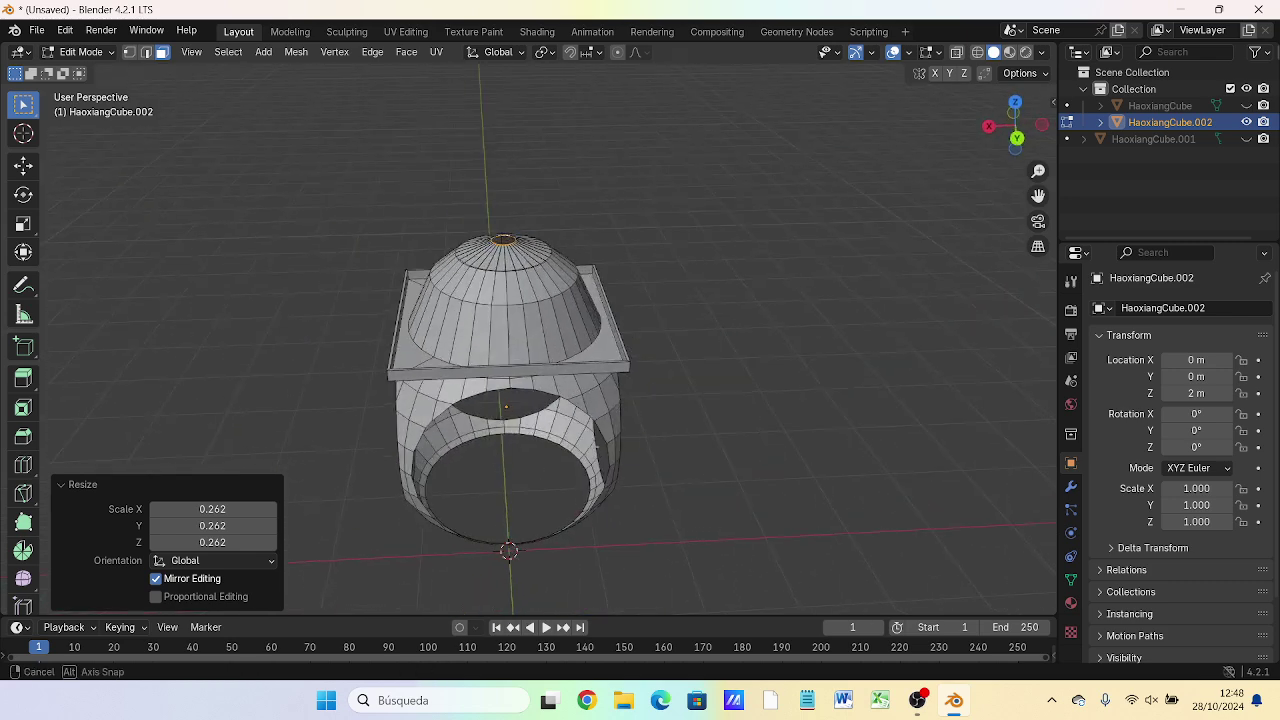
middle_click_drag(791, 392, 583, 519)
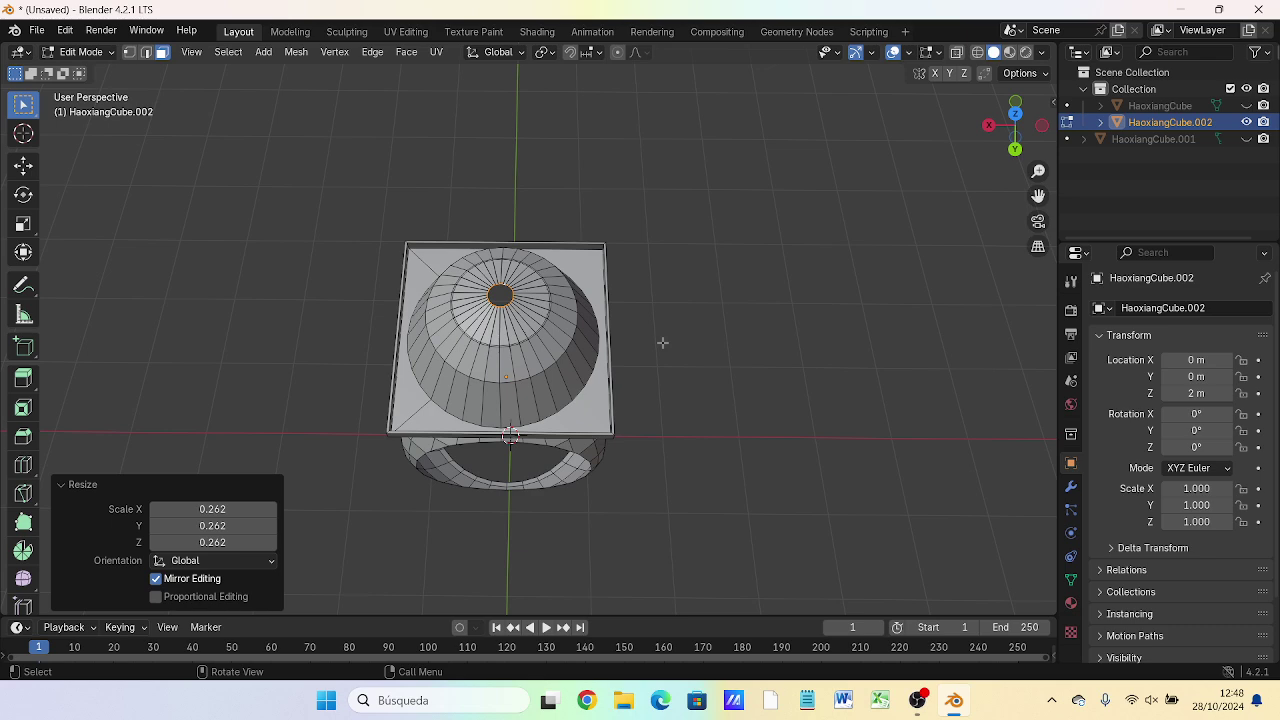
key("KP_1")
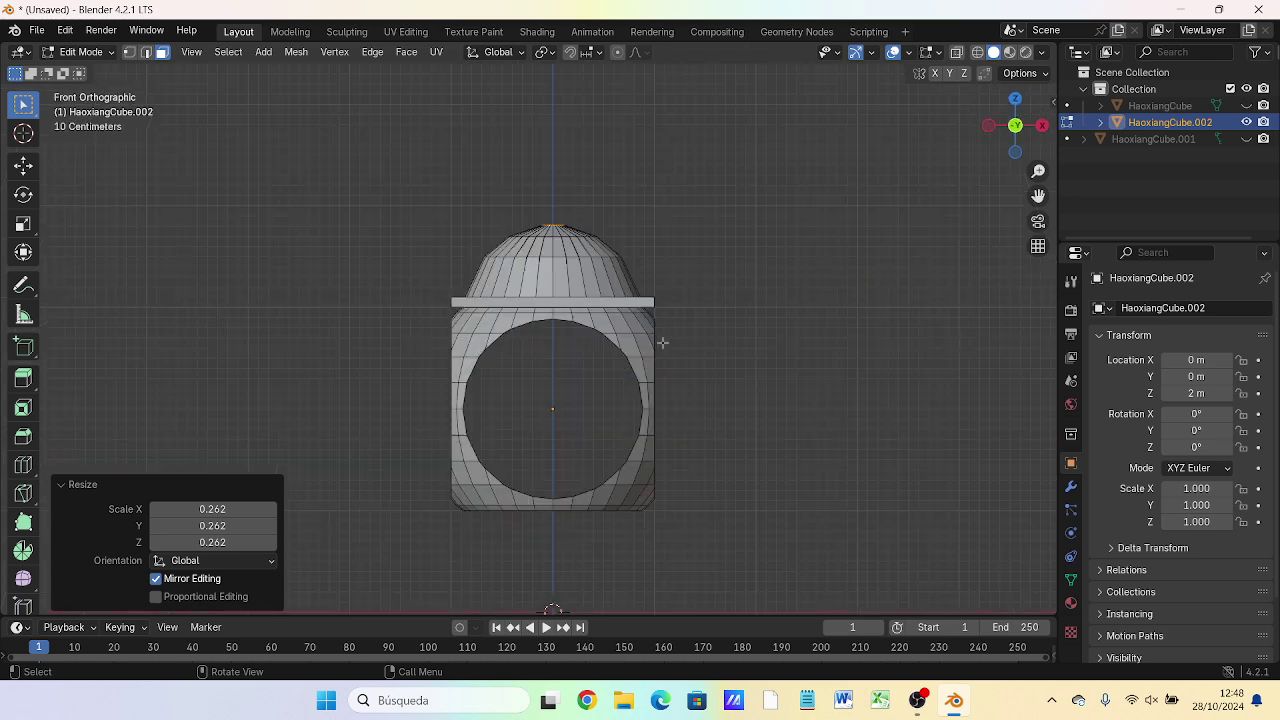
- Extrude the small top face about 1.39 m downward into a slim rod inside the ring opening
scroll(668, 400, "up", 2)
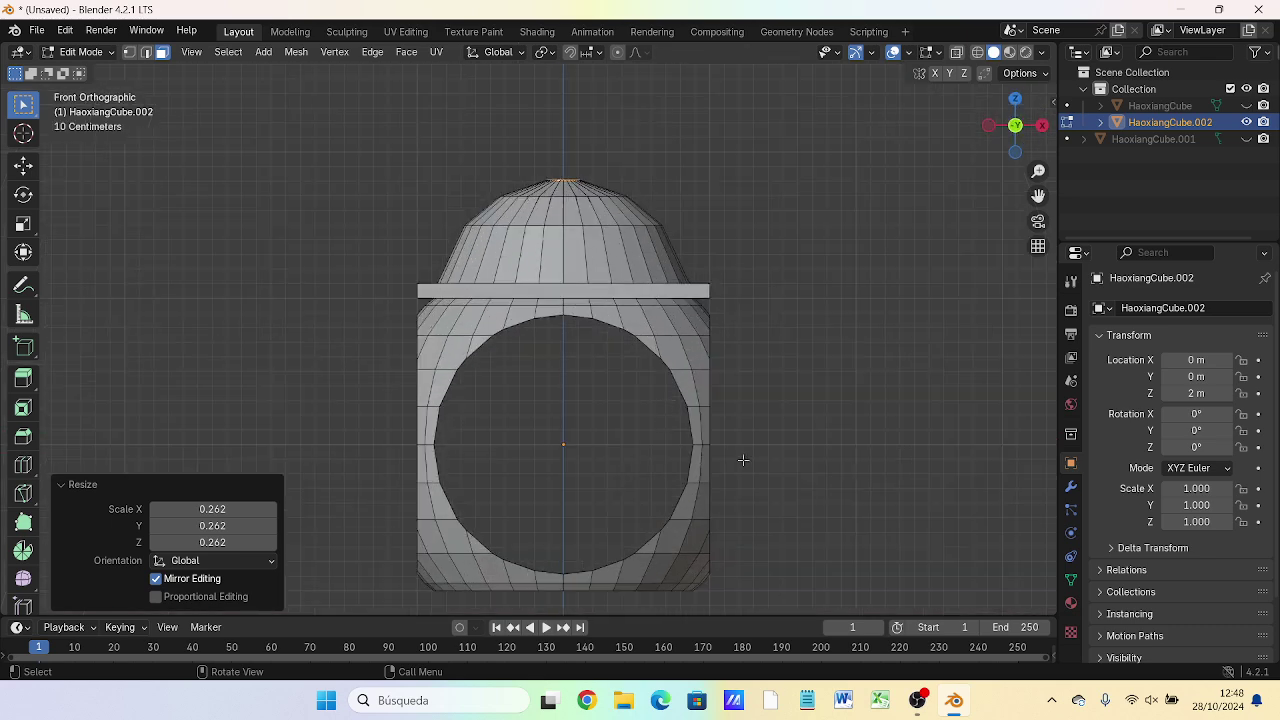
middle_click_drag(758, 485, 749, 420, "shift")
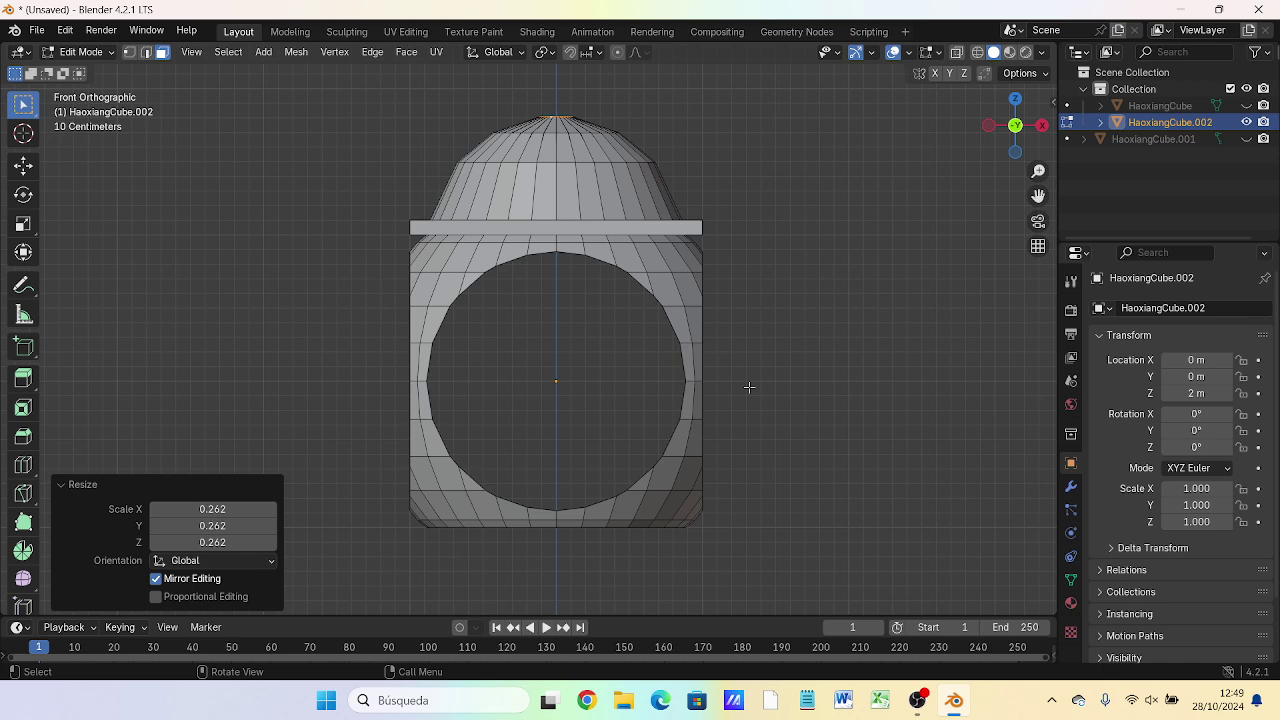
key("e")
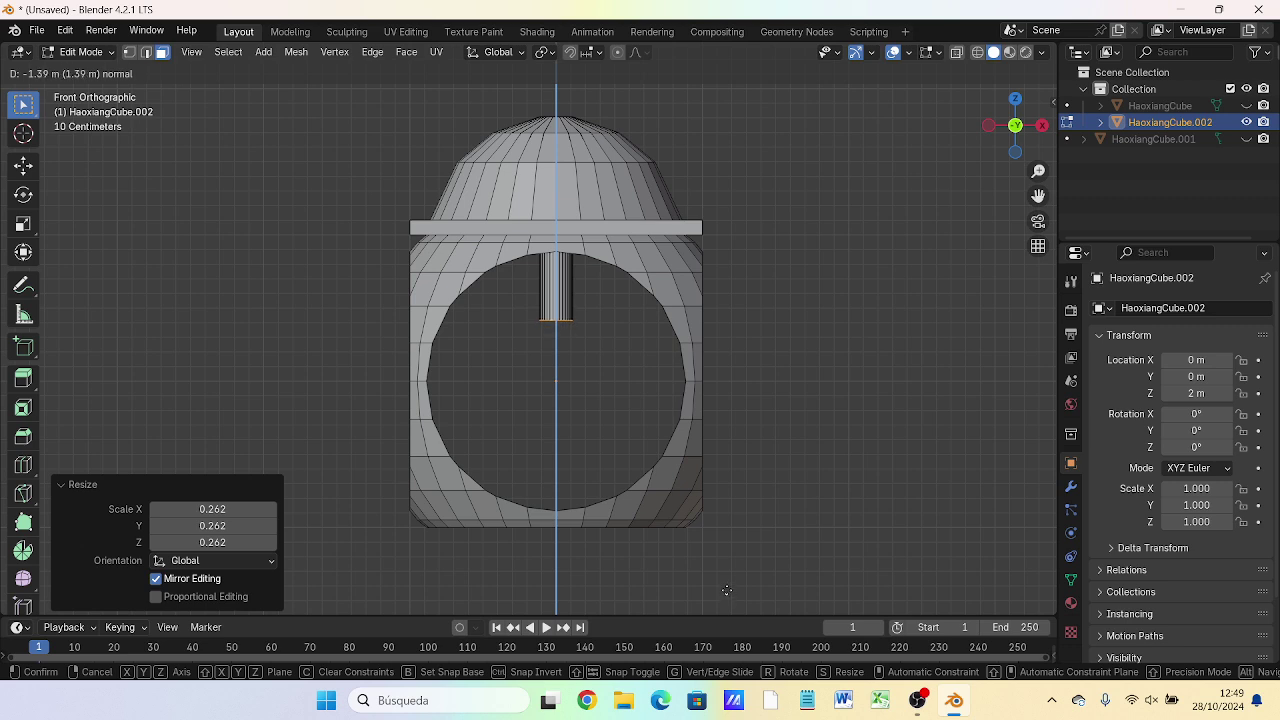
left_click(725, 590)
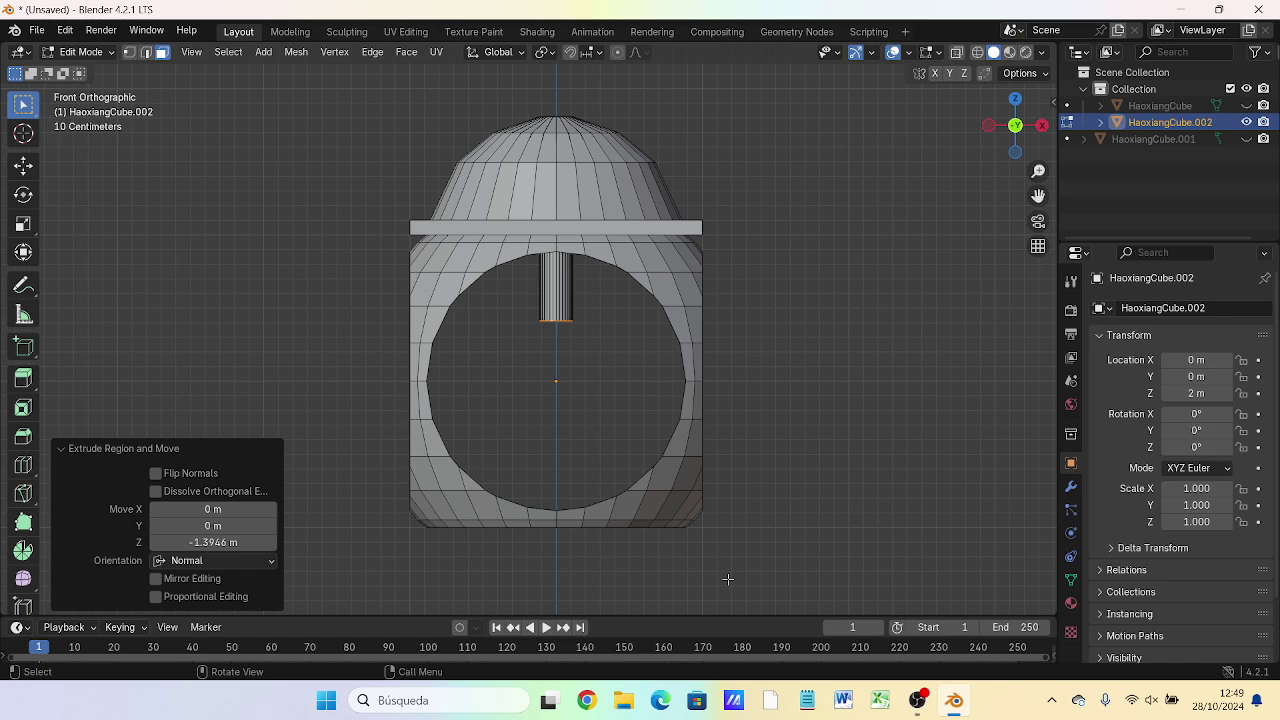
scroll(590, 375, "up", 1)
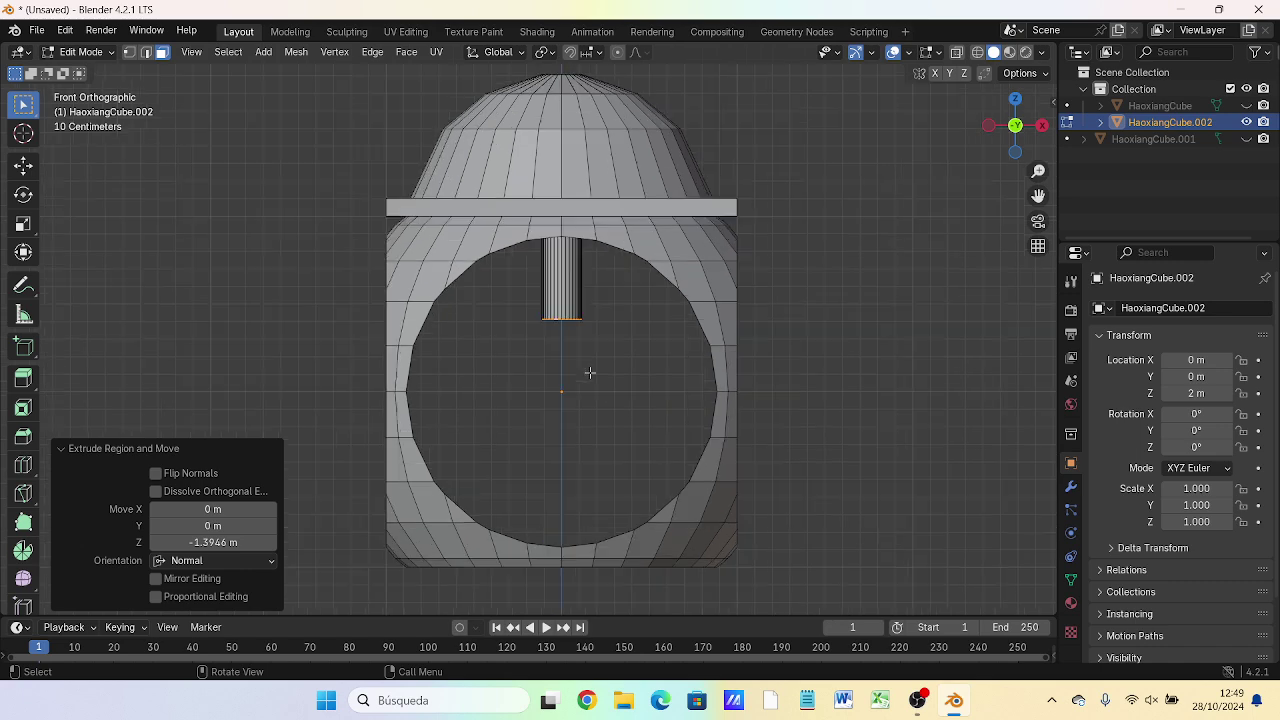
scroll(590, 375, "up", 1)
scroll(590, 375, "up", 1)
- Form a collar at the rod's end: a tiny extrusion, widened 1.425 times, extruded downward
key("e")
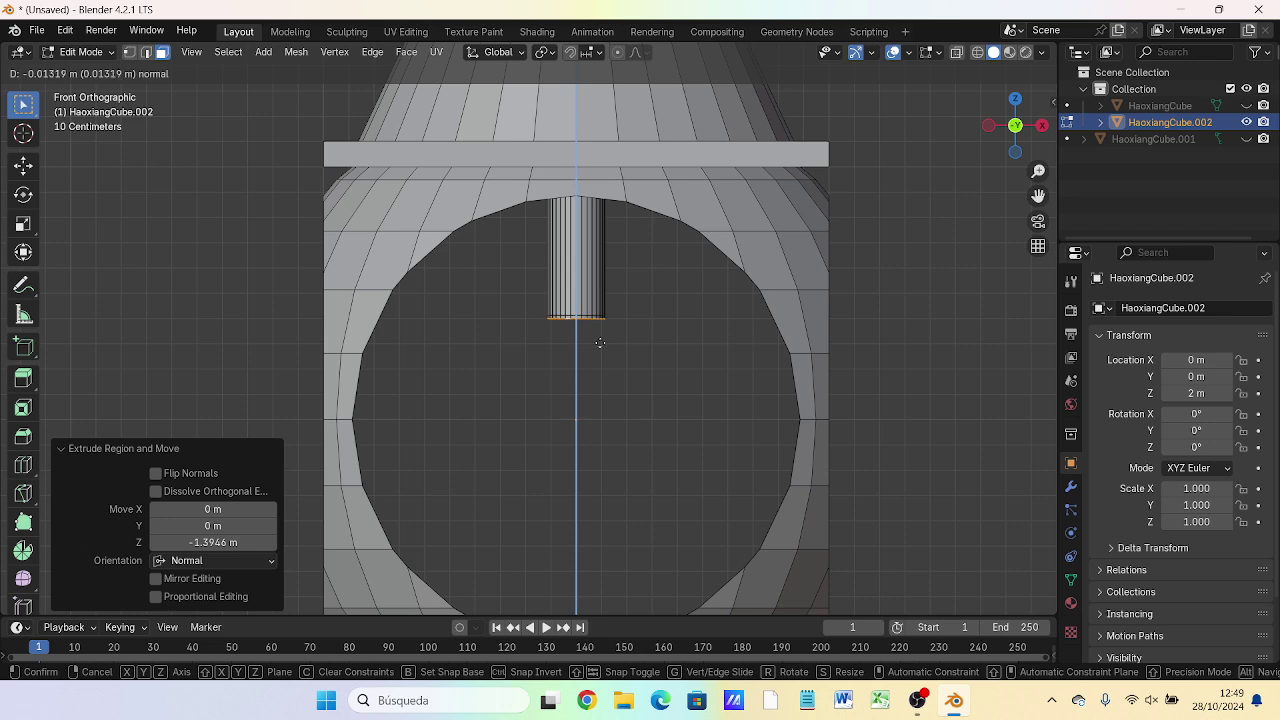
left_click(599, 345)
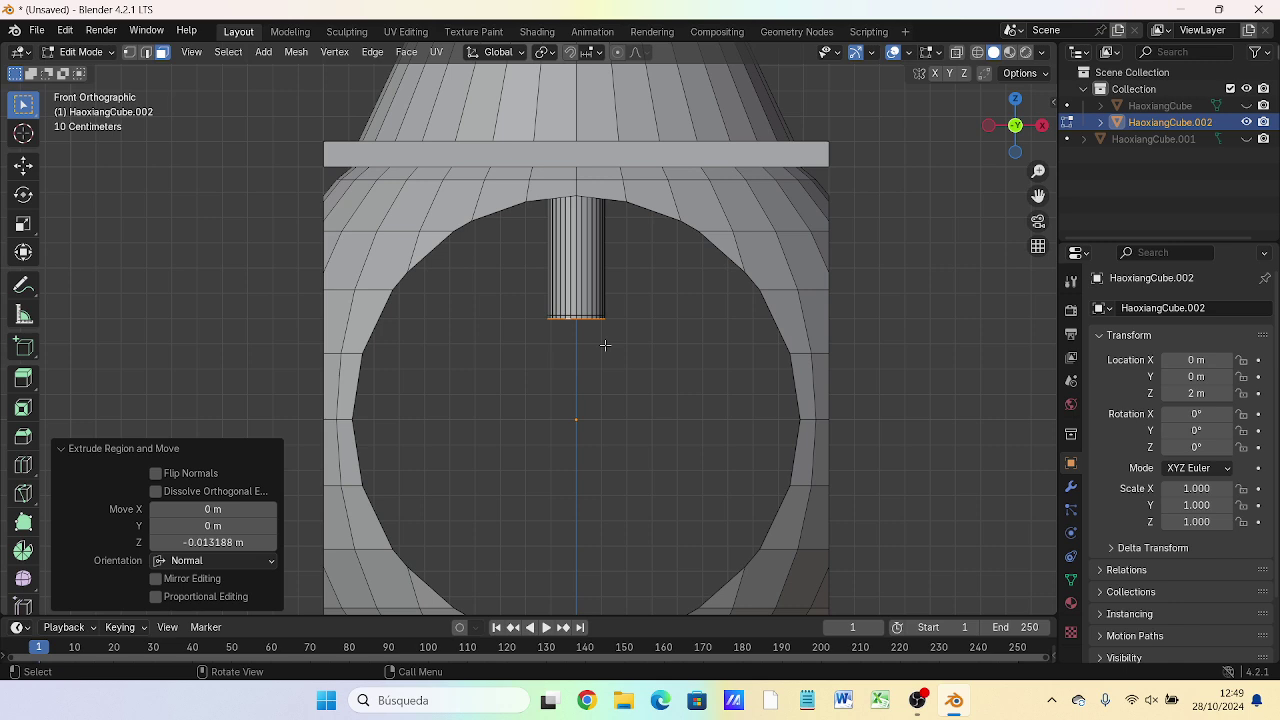
key("s")
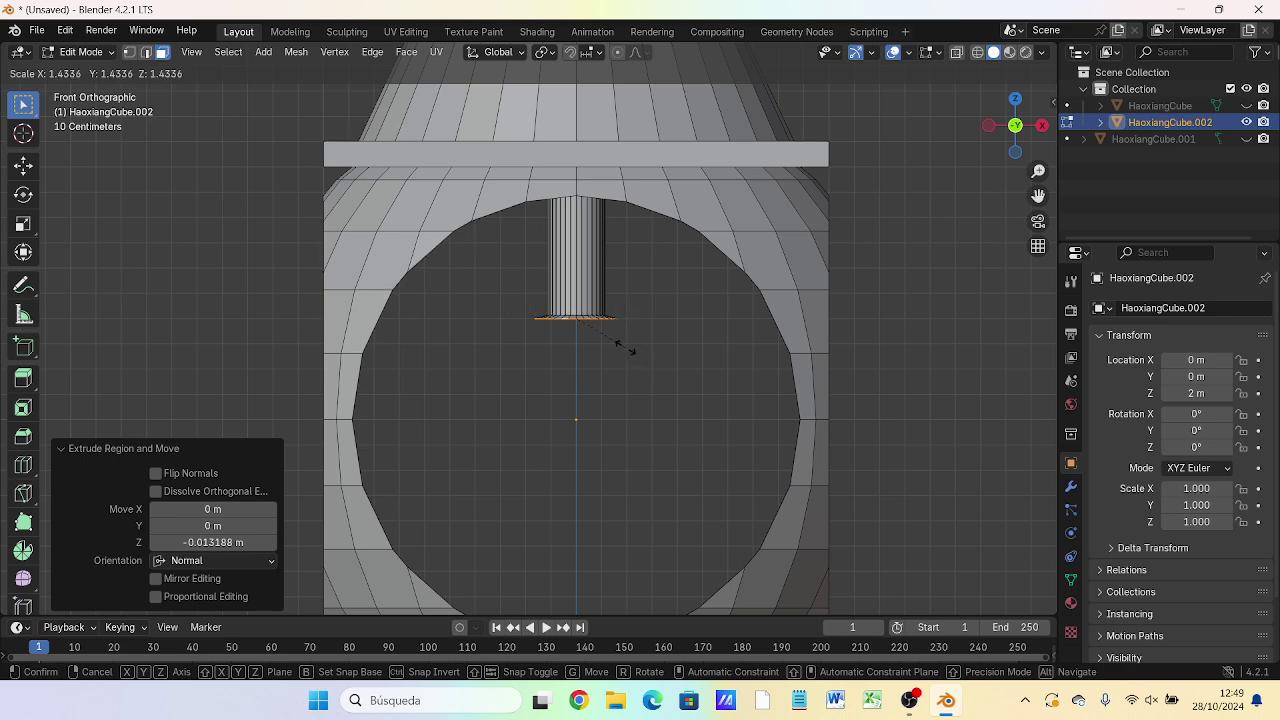
left_click(625, 346)
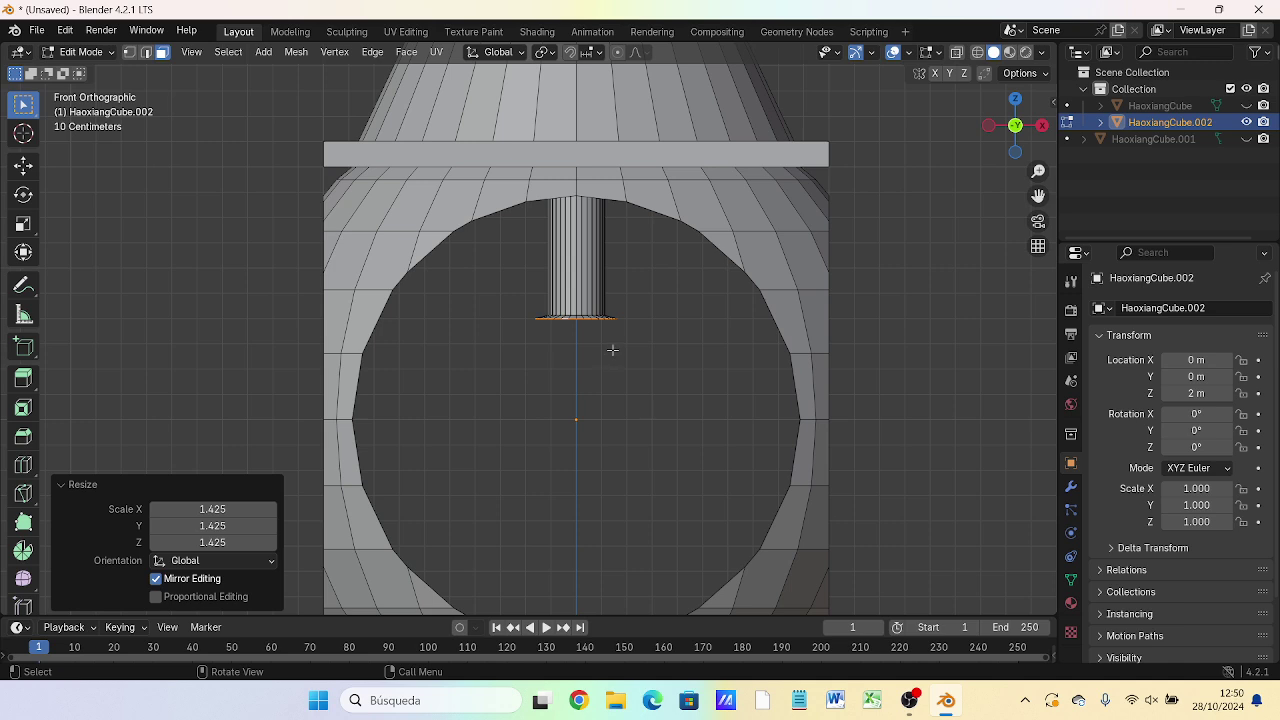
key("e")
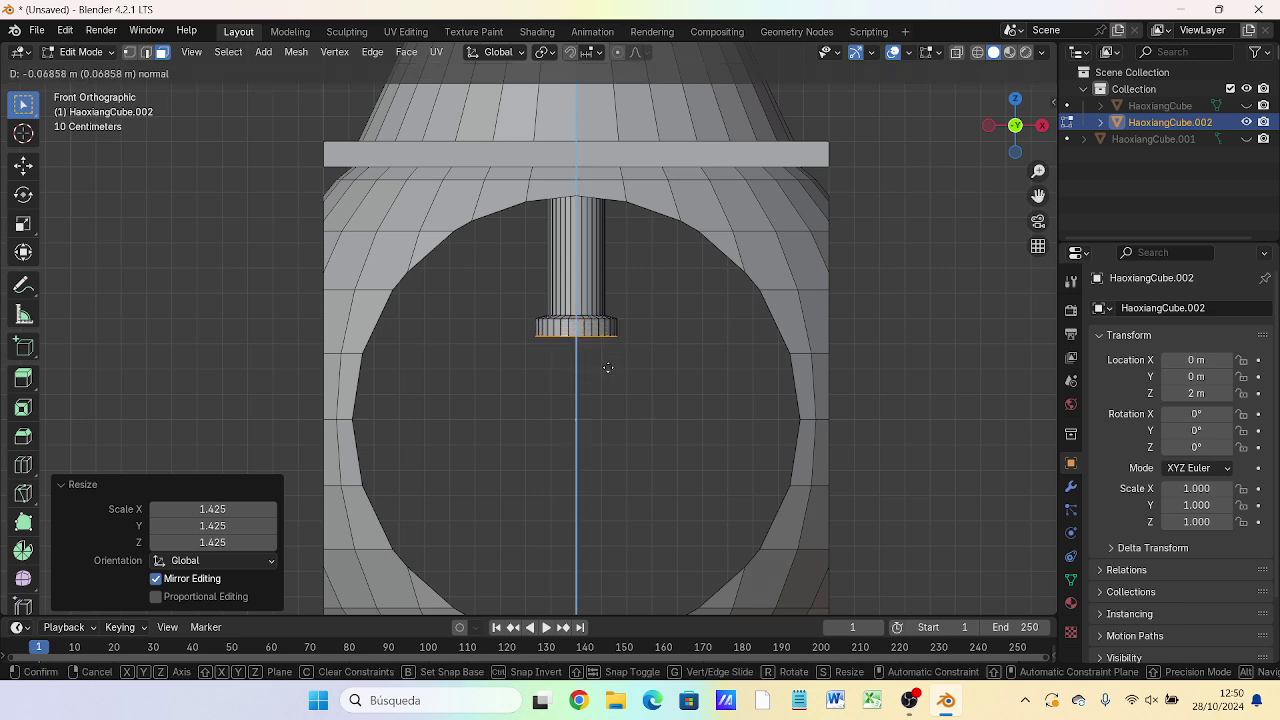
left_click(605, 376)
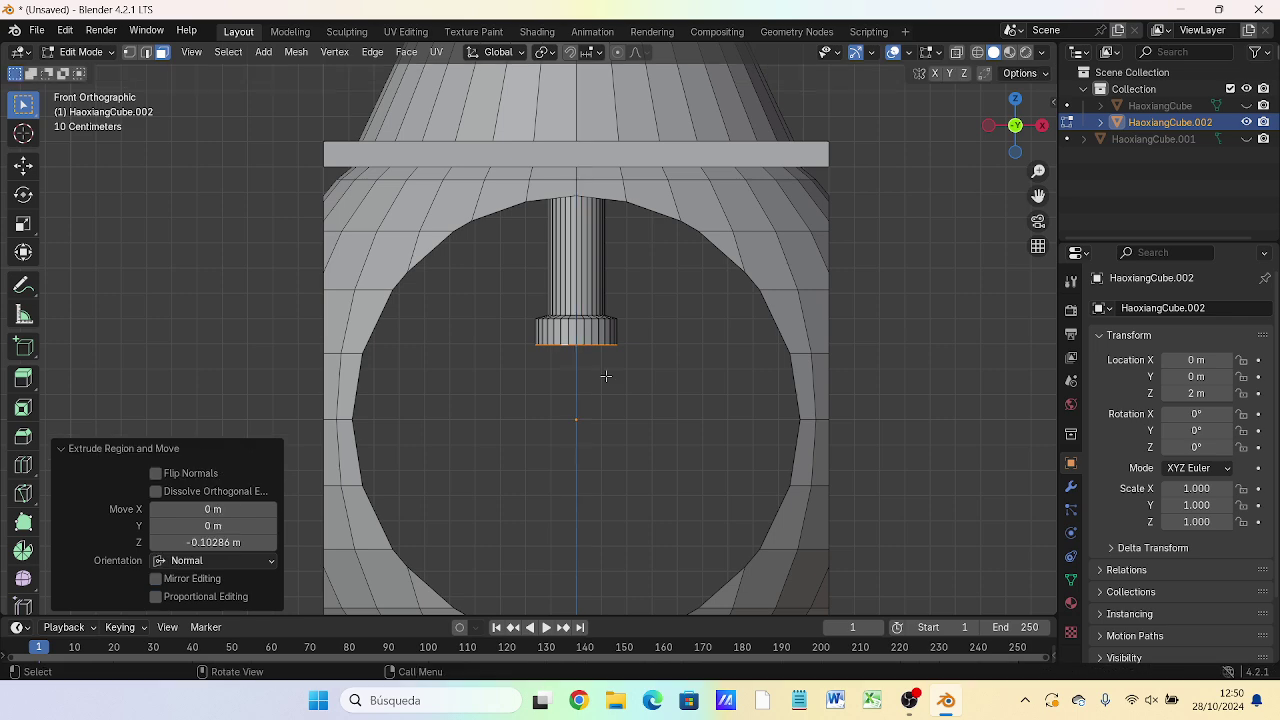
- Below the collar, narrow a new face to 0.646, extend it down, and add a small extrusion
key("e")
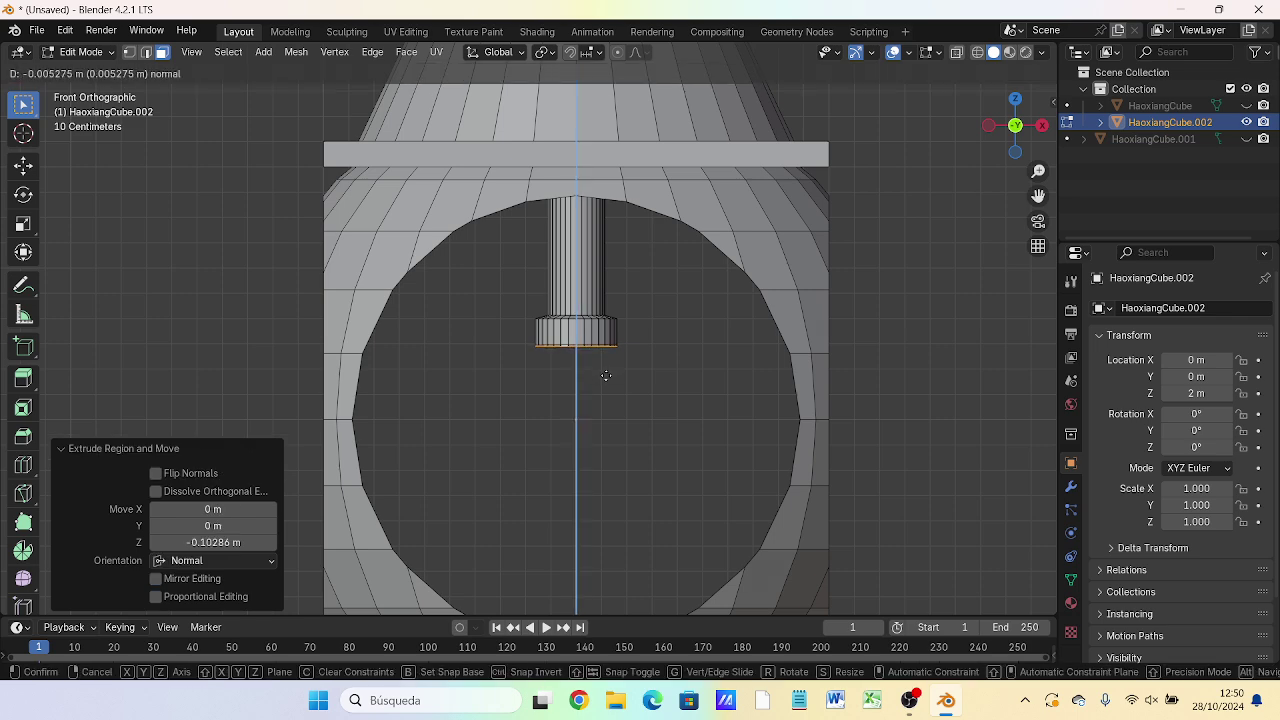
left_click(606, 374)
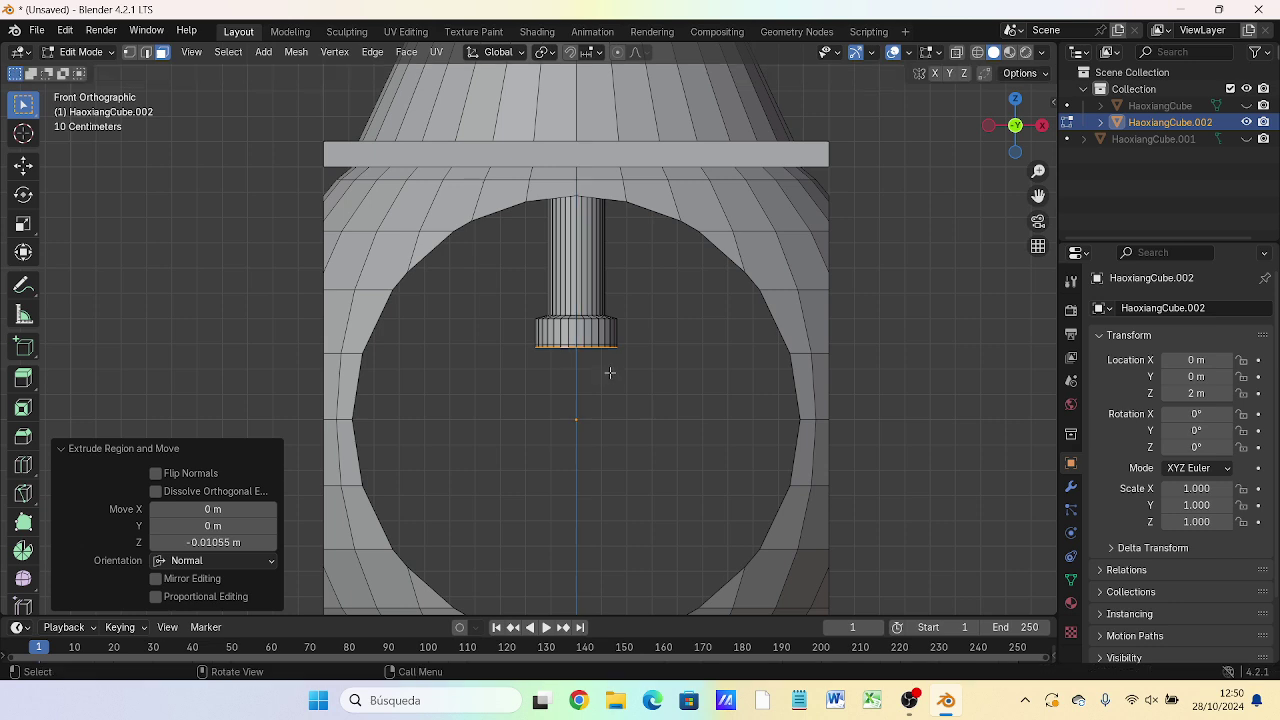
key("s")
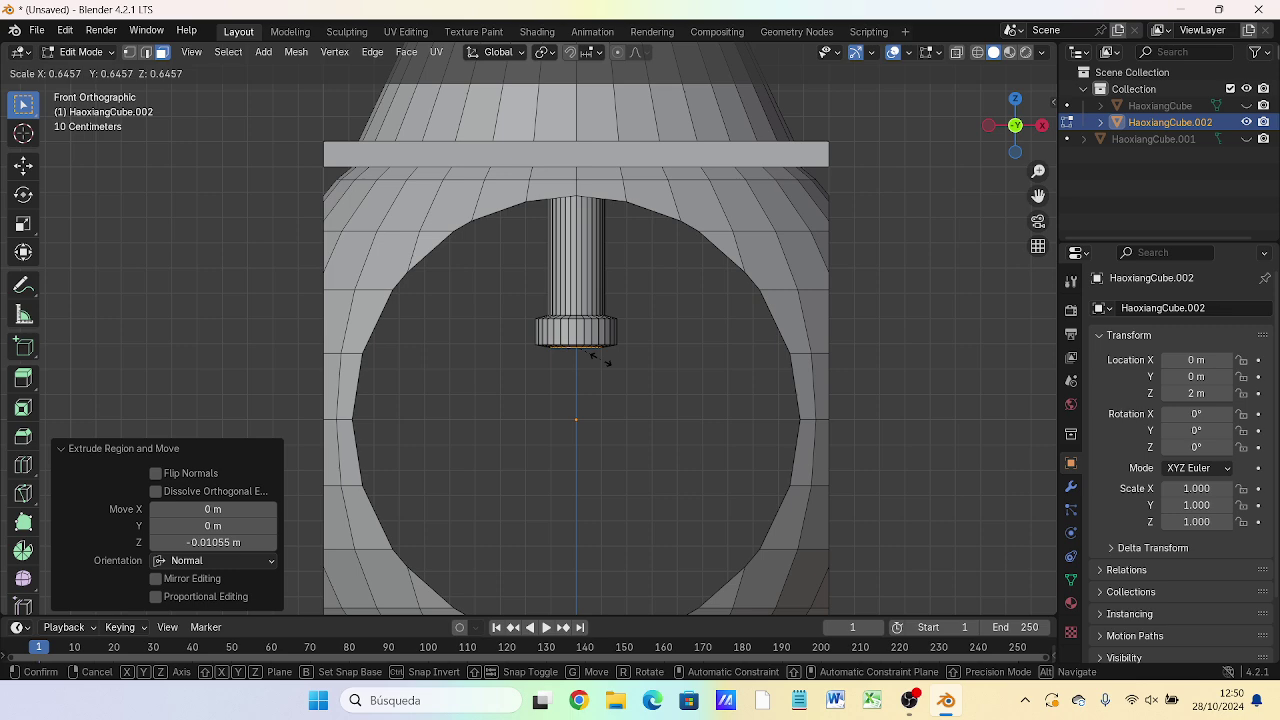
left_click(599, 358)
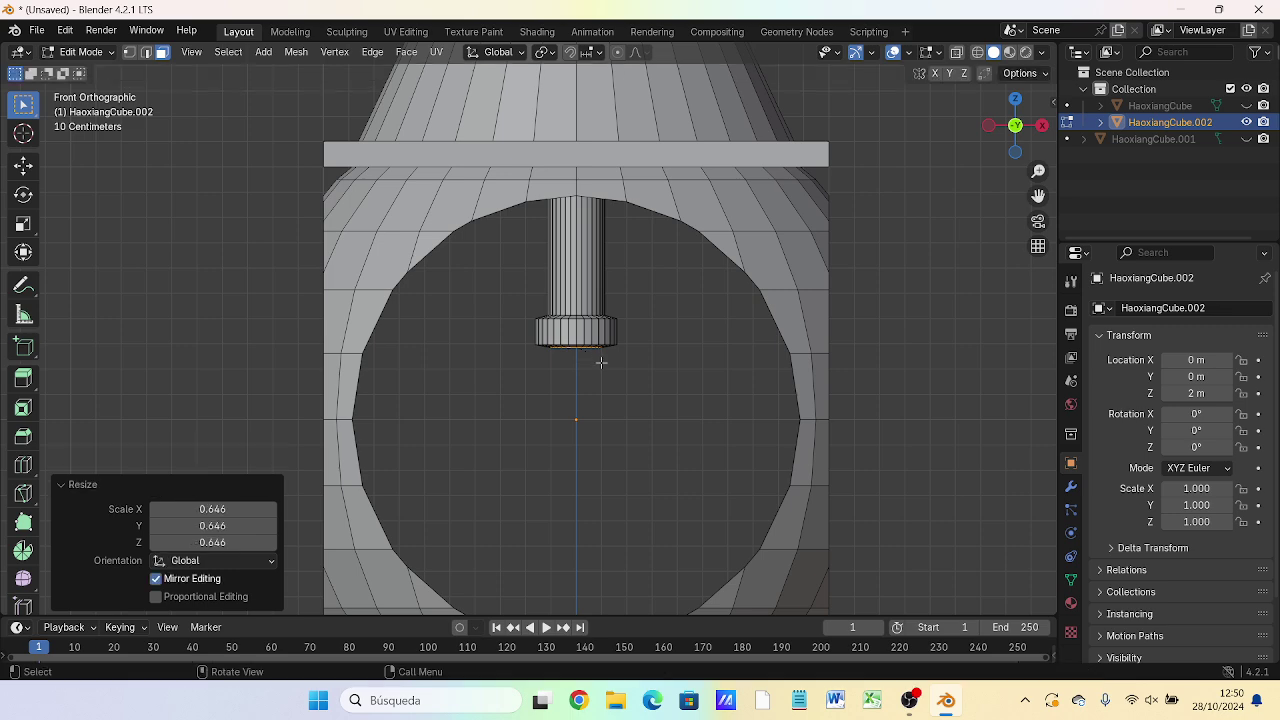
key("e")
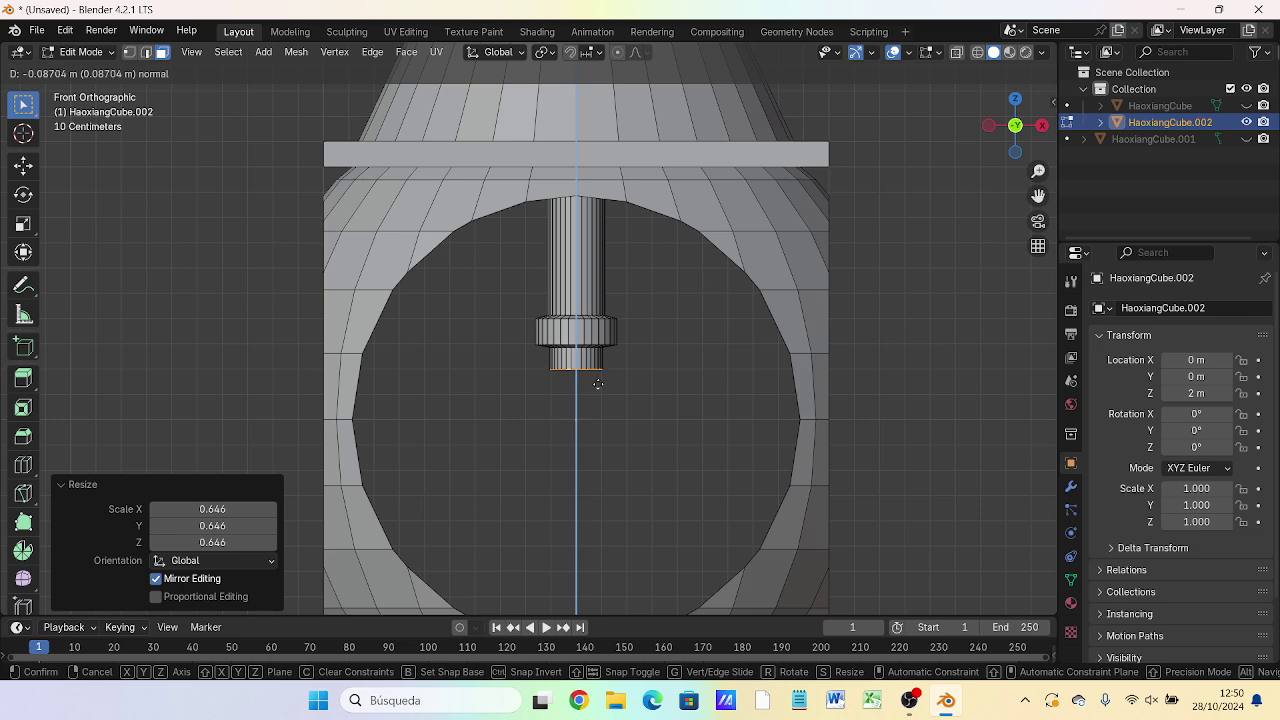
left_click(598, 382)
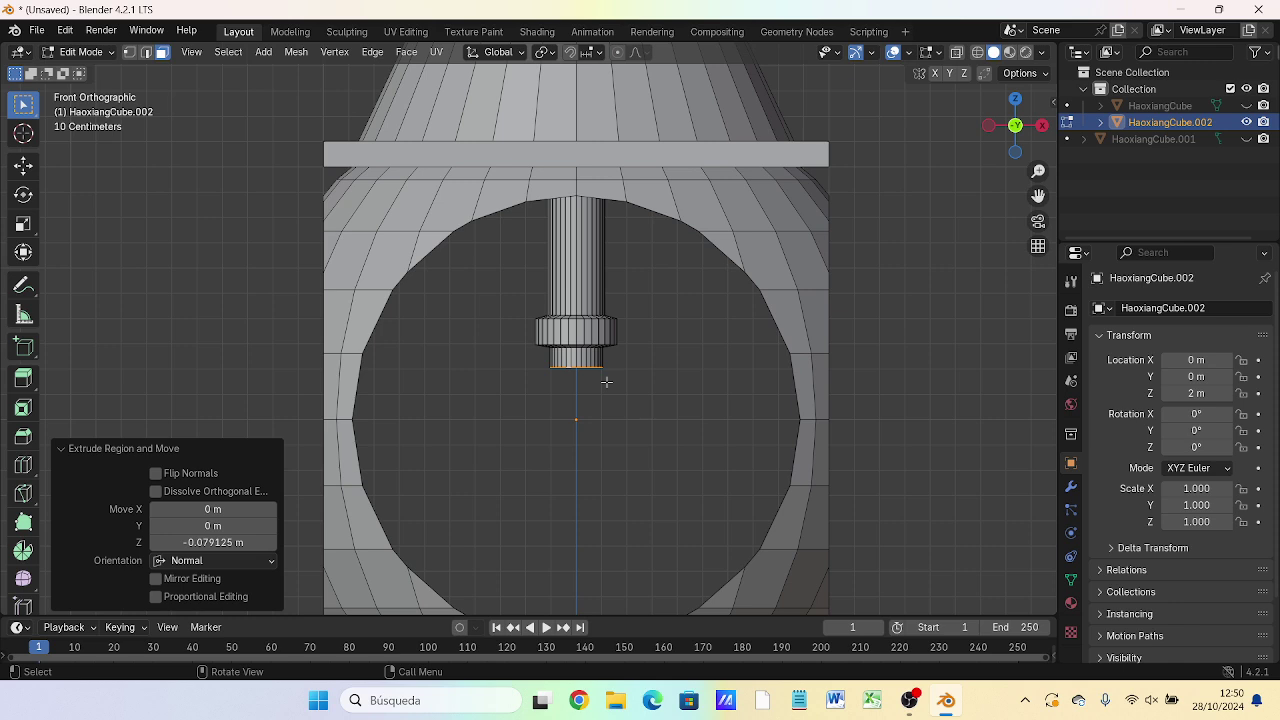
key("e")
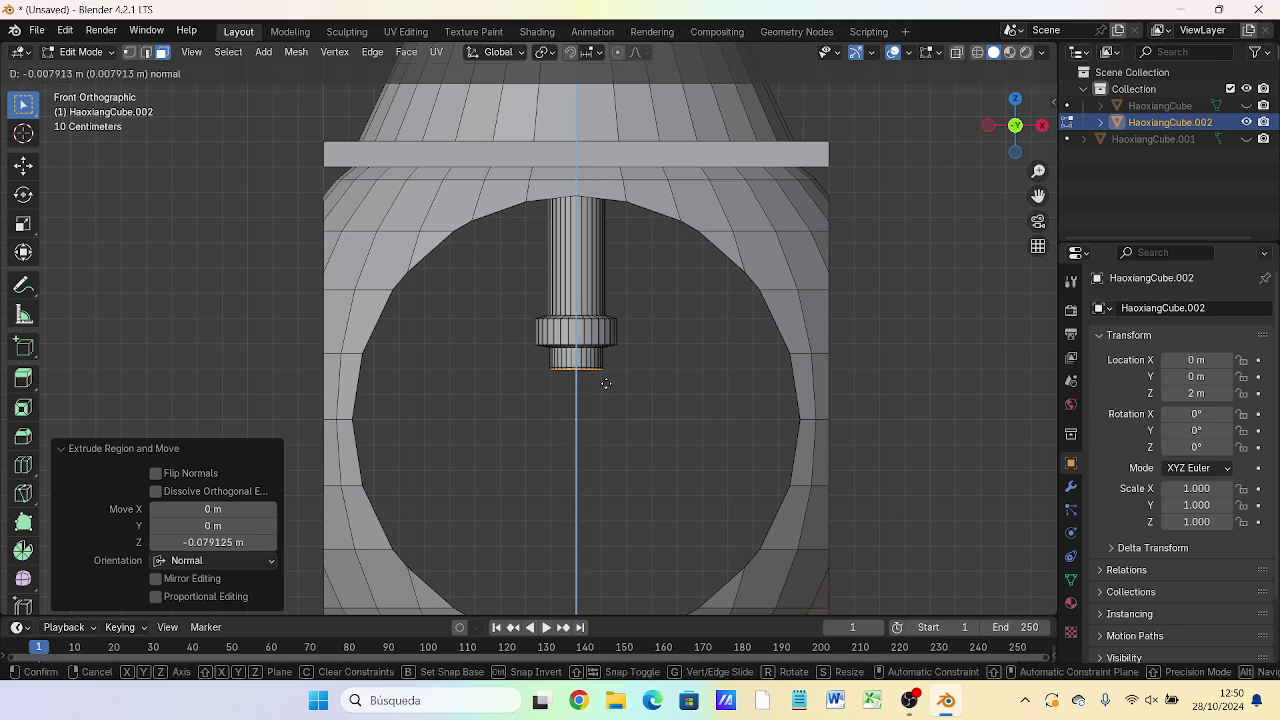
left_click(606, 383)
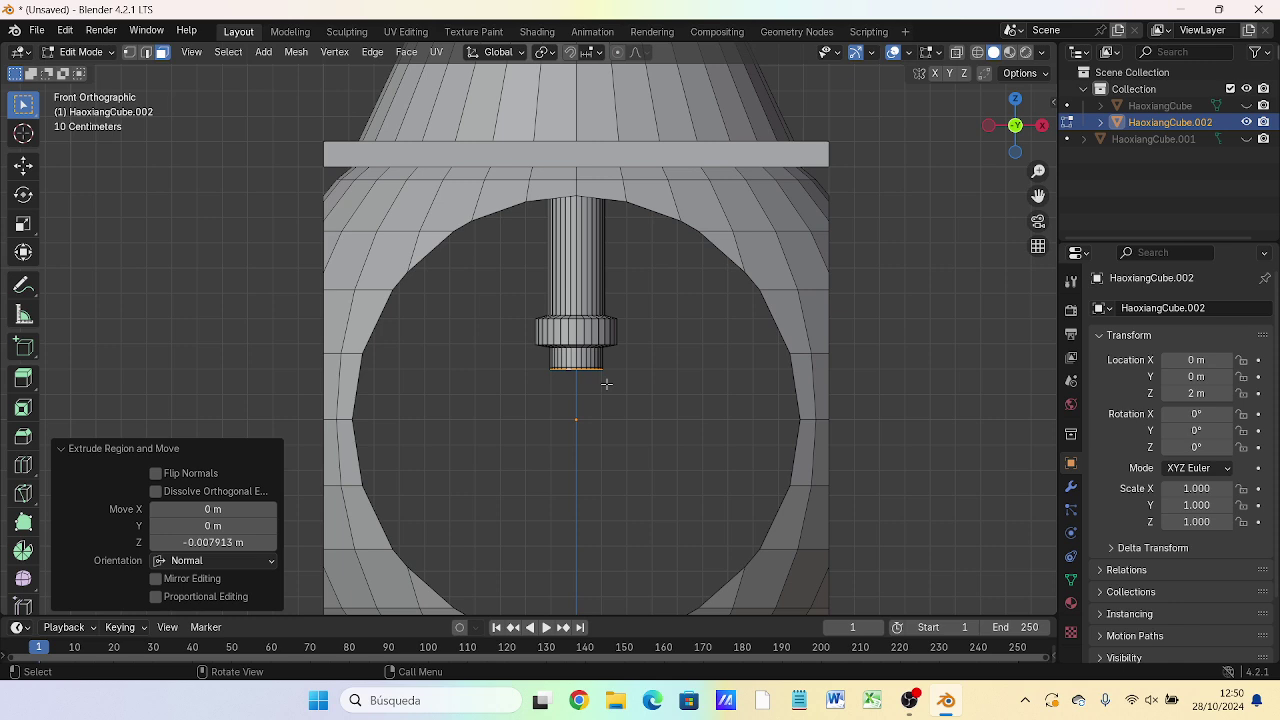
- Widen the bottom face about 1.99 times and extrude it down into a wide cylindrical block
key("s")
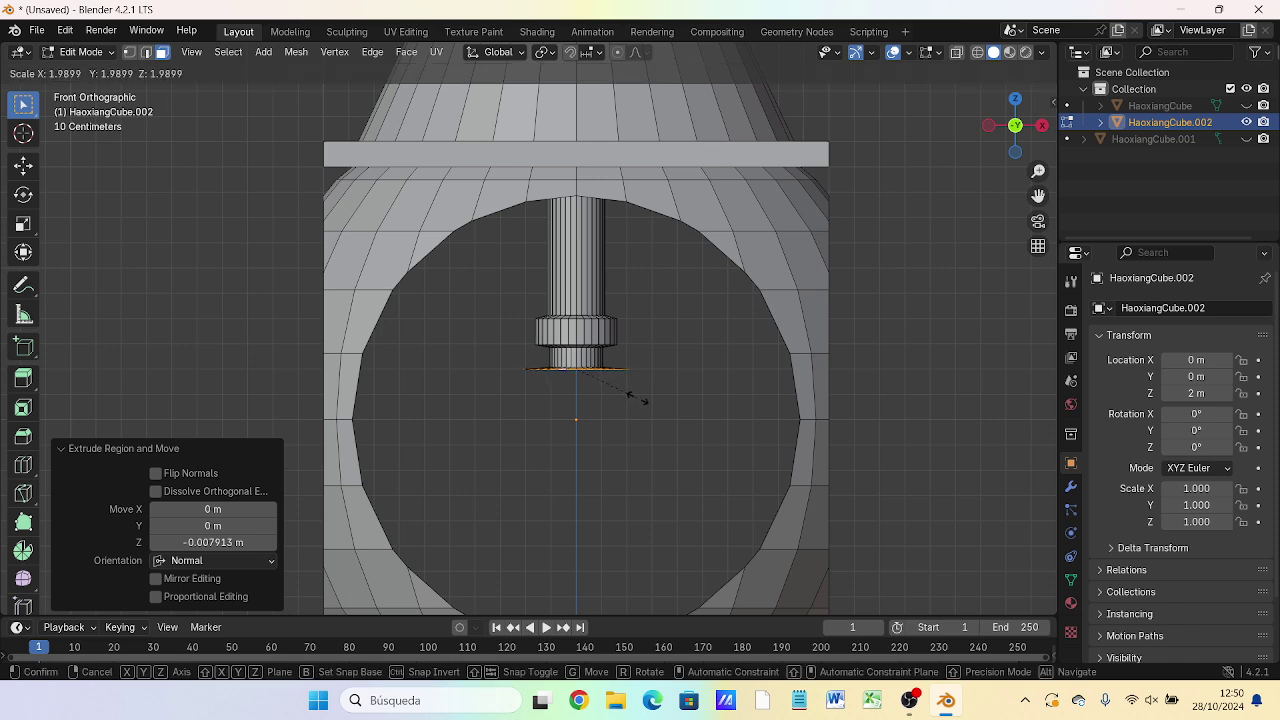
left_click(630, 396)
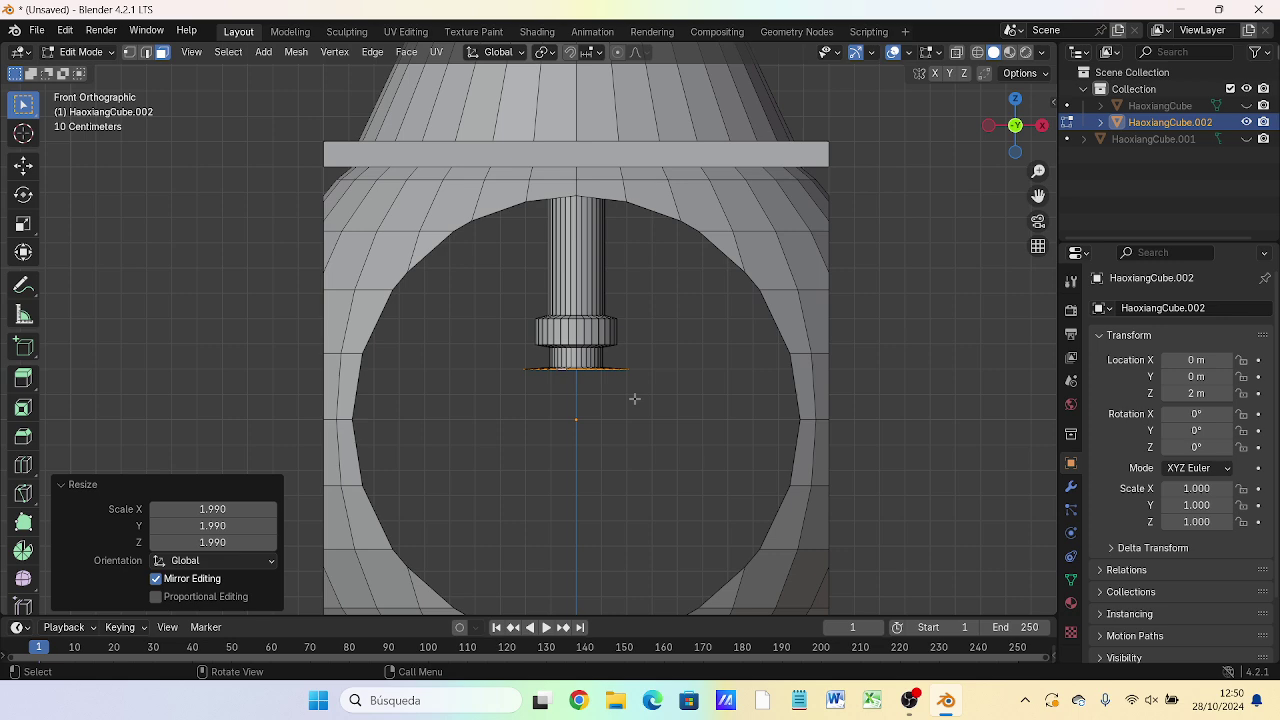
key("e")
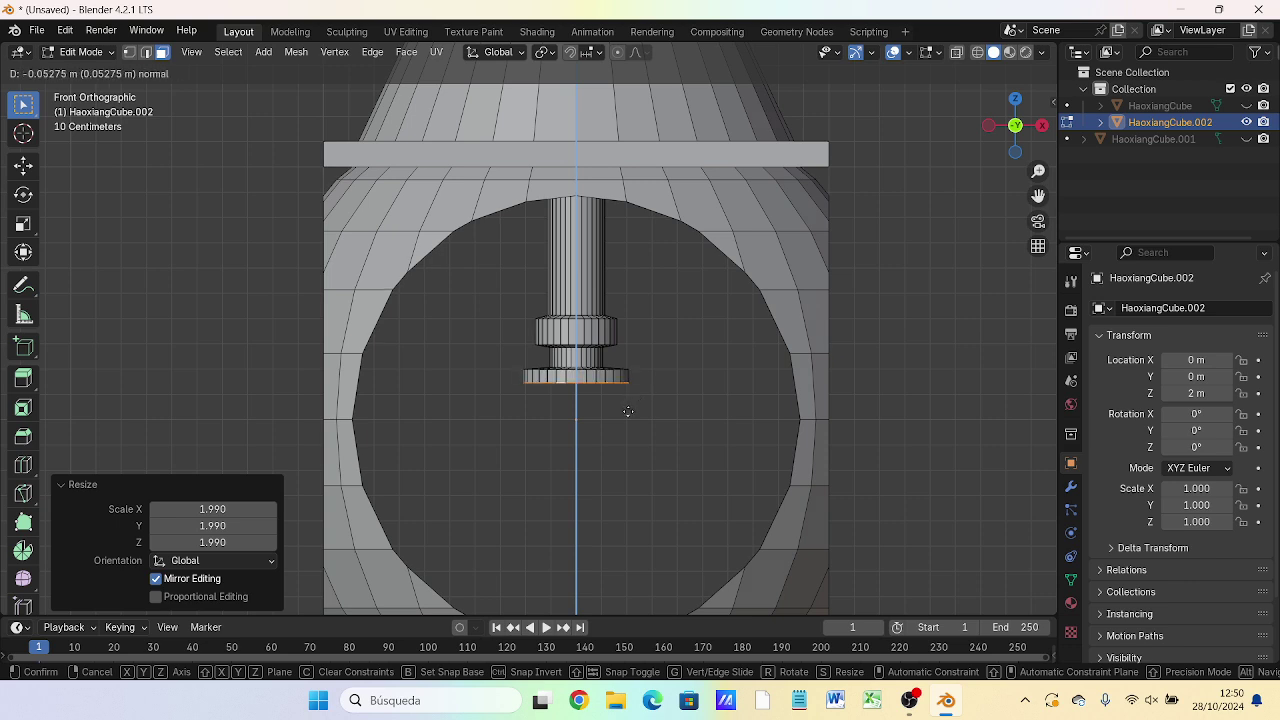
left_click(628, 411)
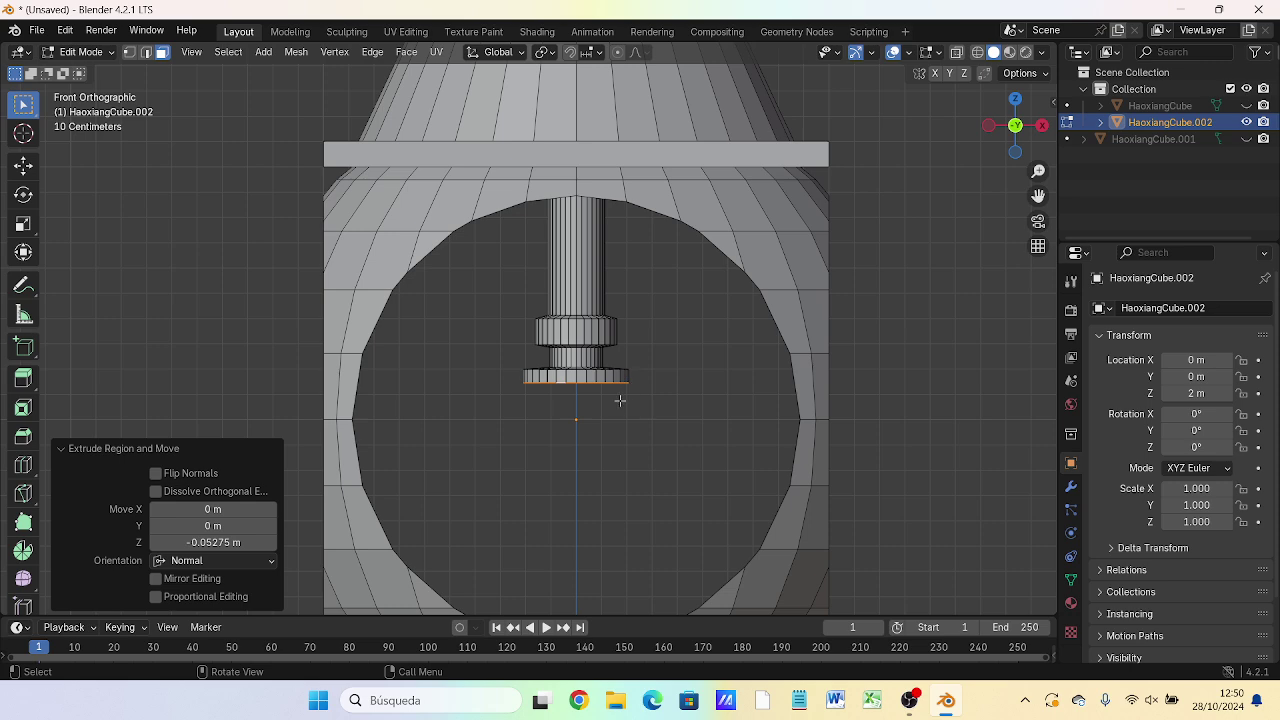
- Add three short downward extrusions of the bottom ring beneath the block, then begin scaling it
key("e")
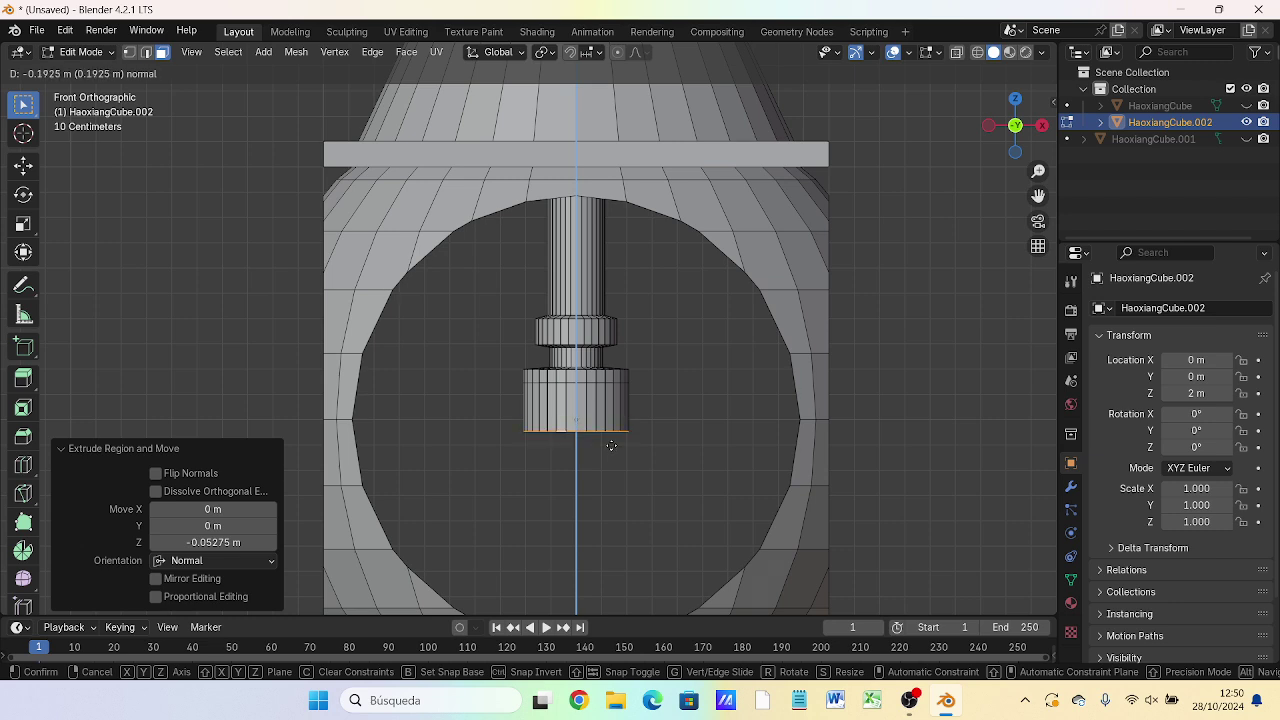
left_click(611, 445)
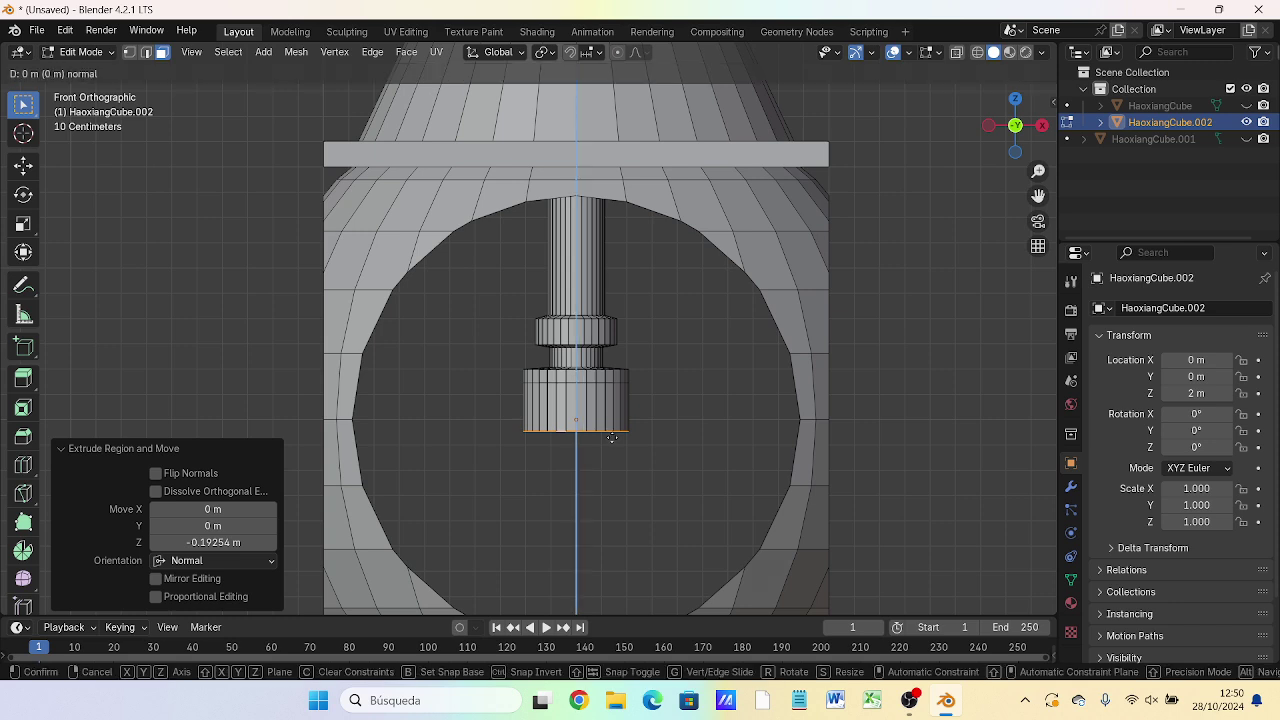
key("e")
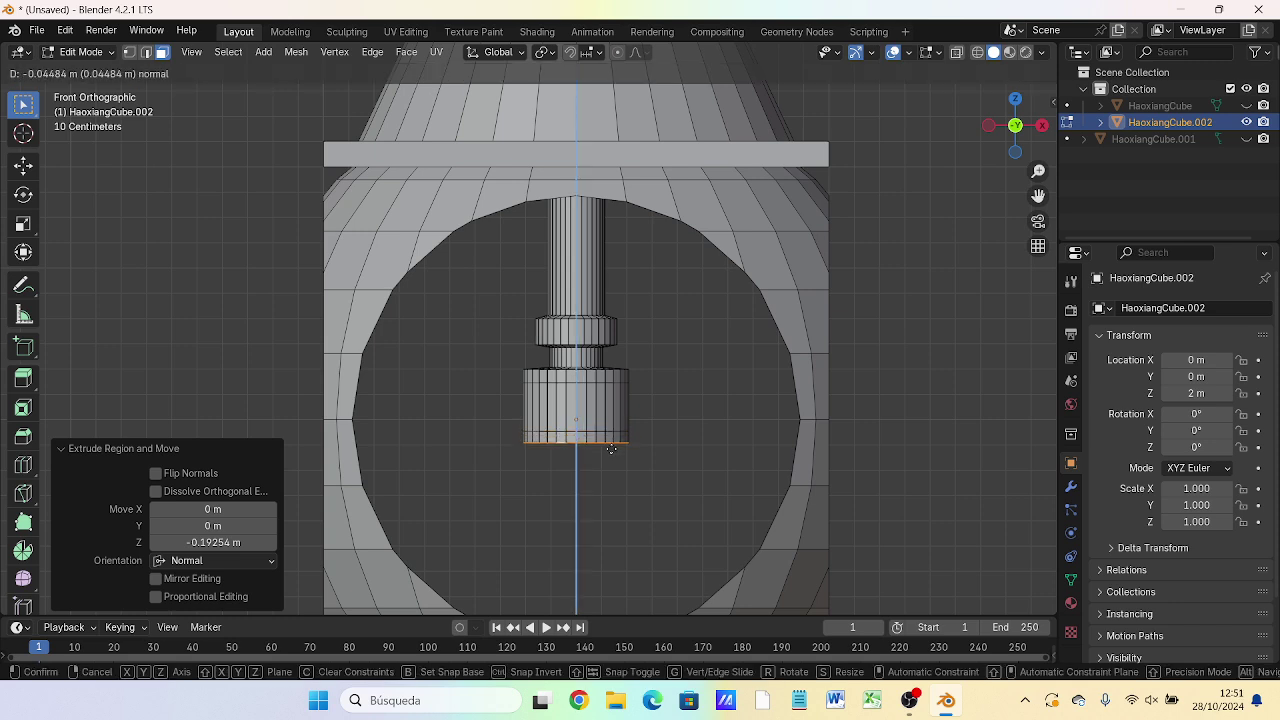
left_click(610, 451)
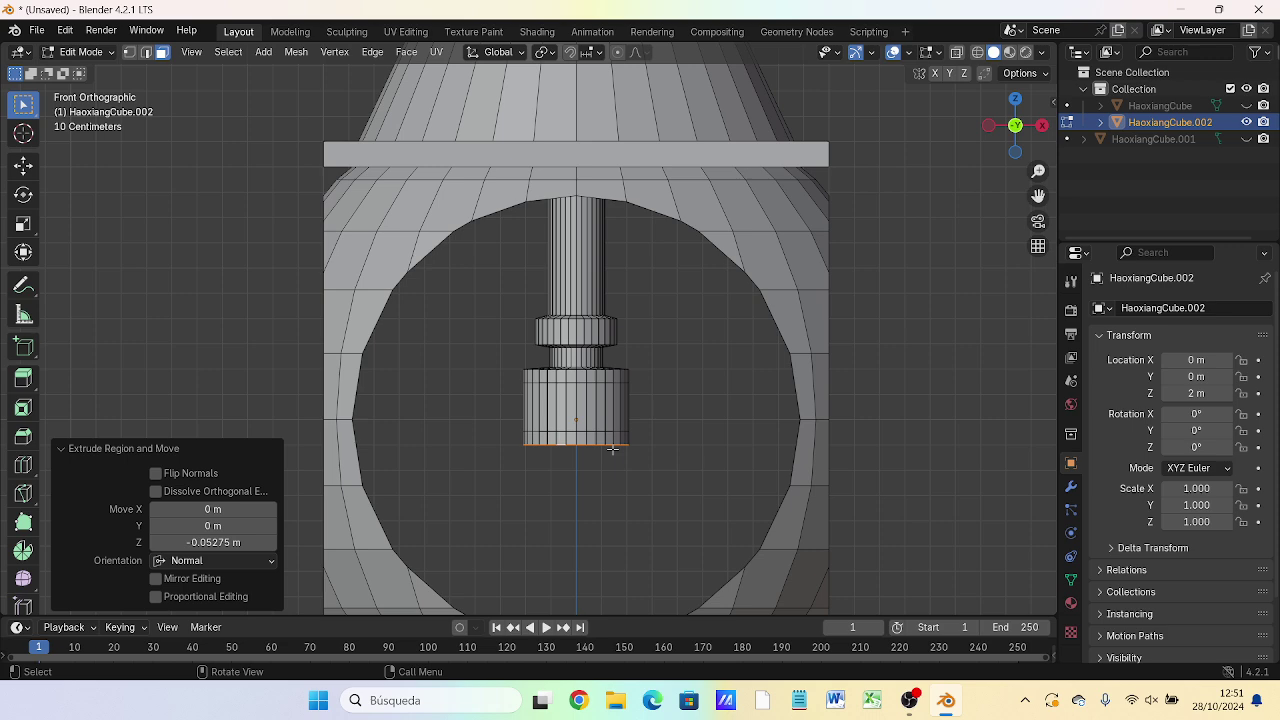
key("e")
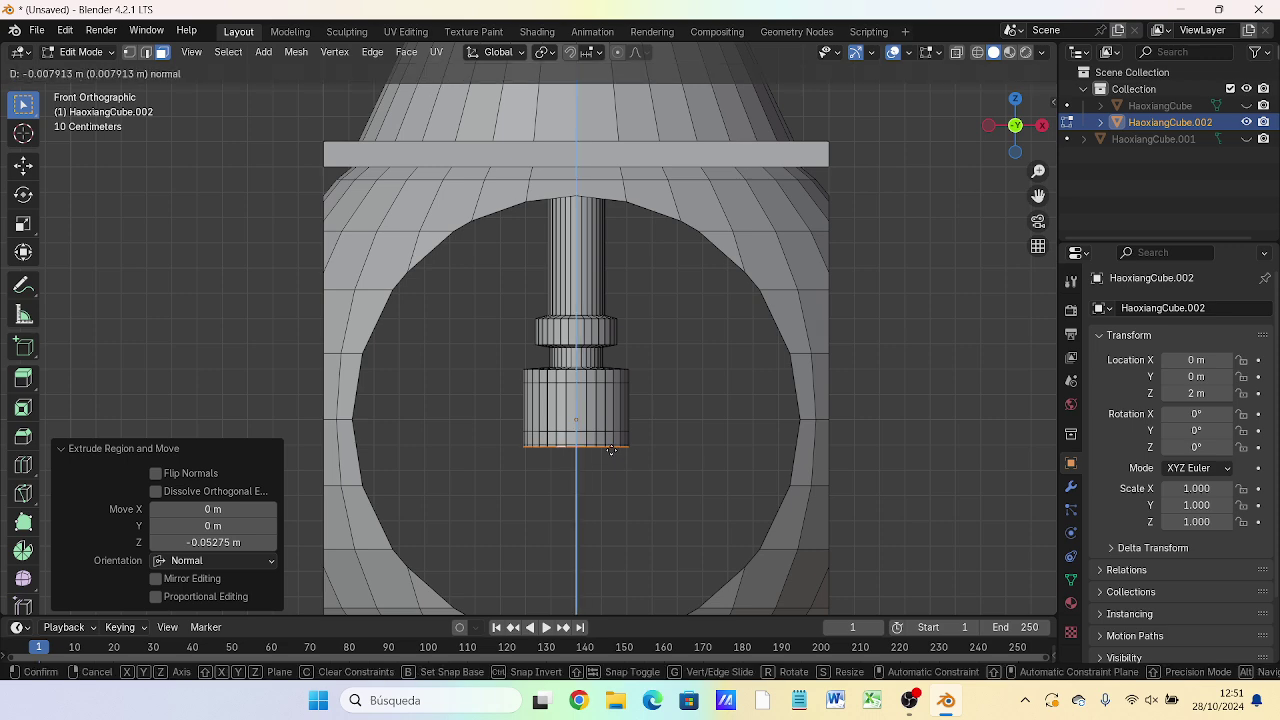
left_click(611, 450)
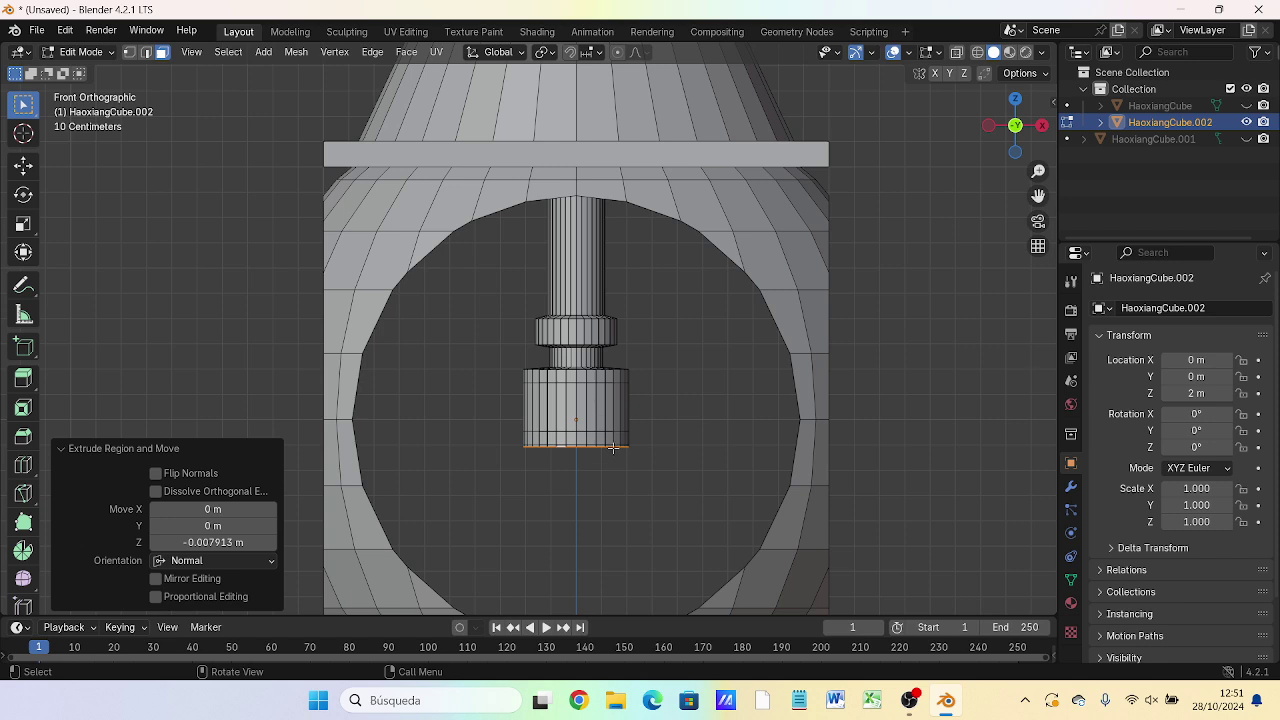
key("s")
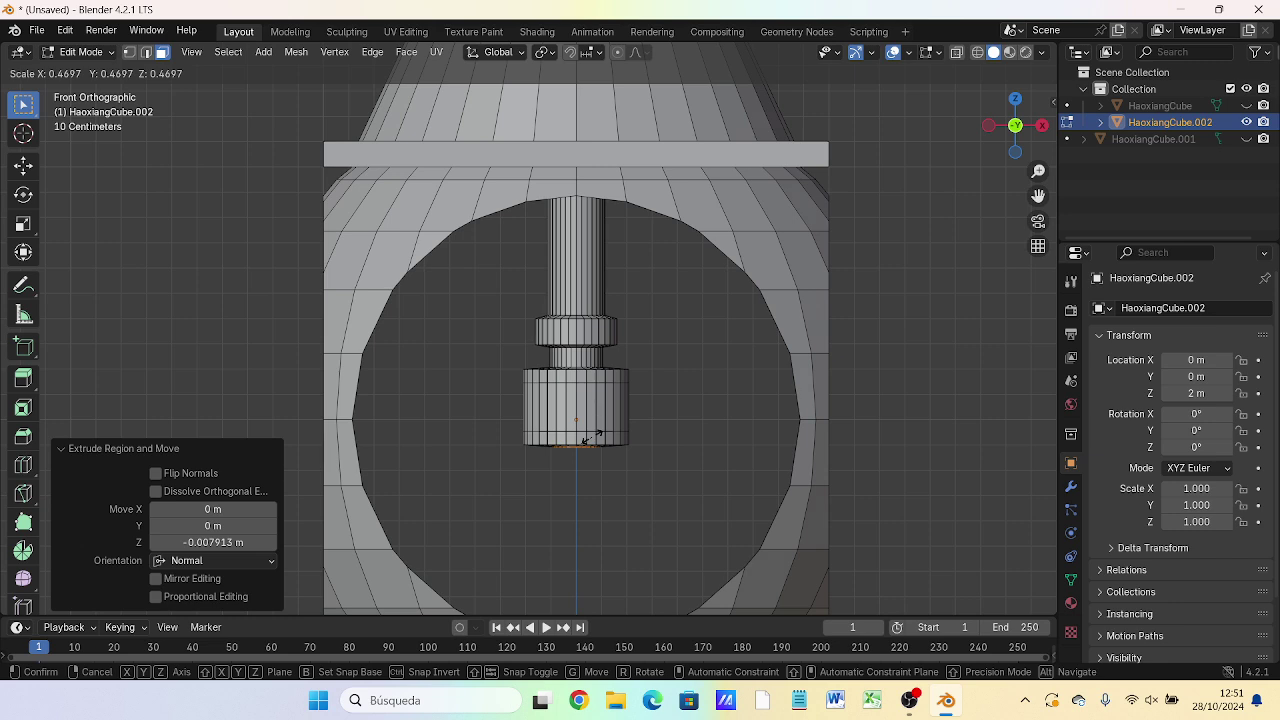
- Shrink the bottom ring to 0.522 and extrude it down into a narrow neck
left_click(598, 437)
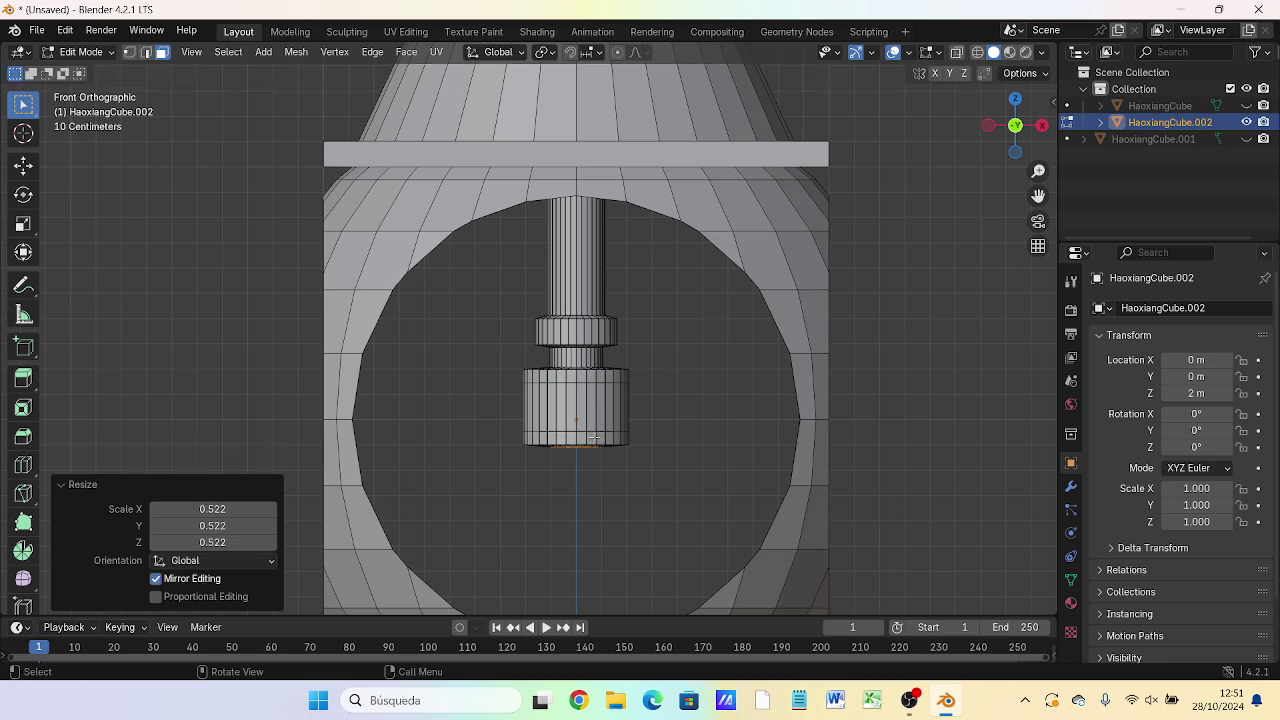
key("e")
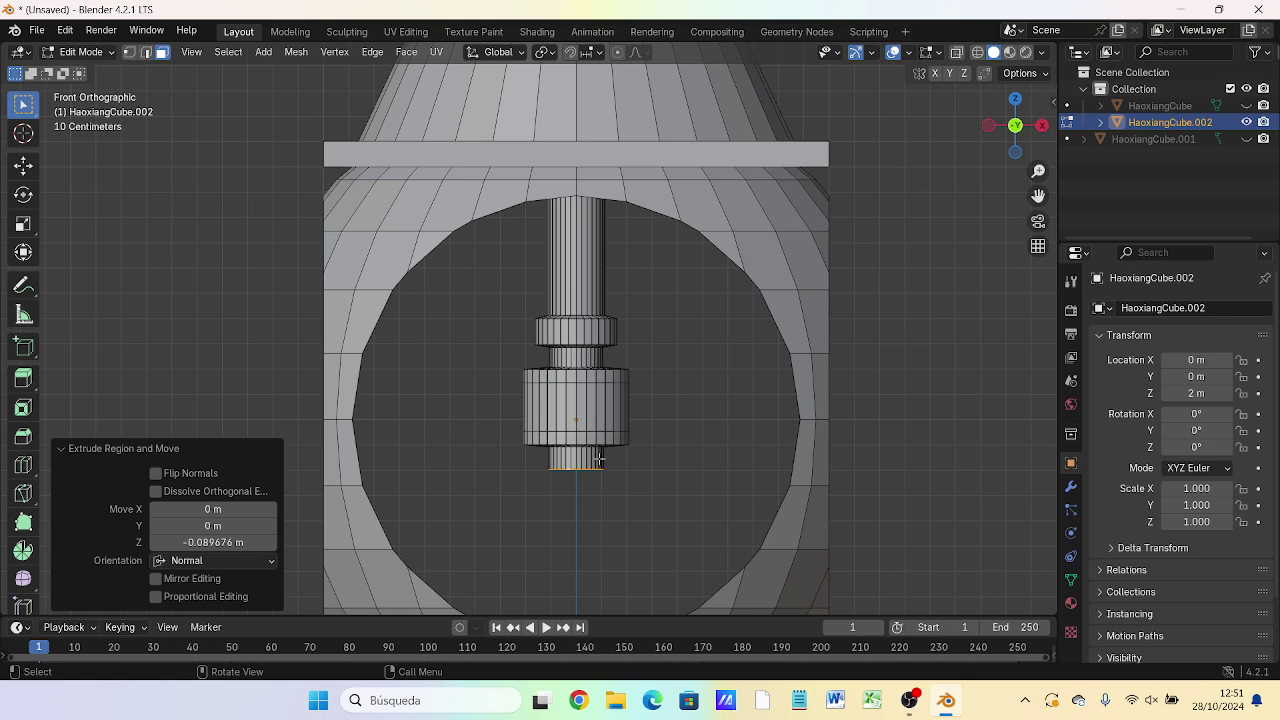
key("e")
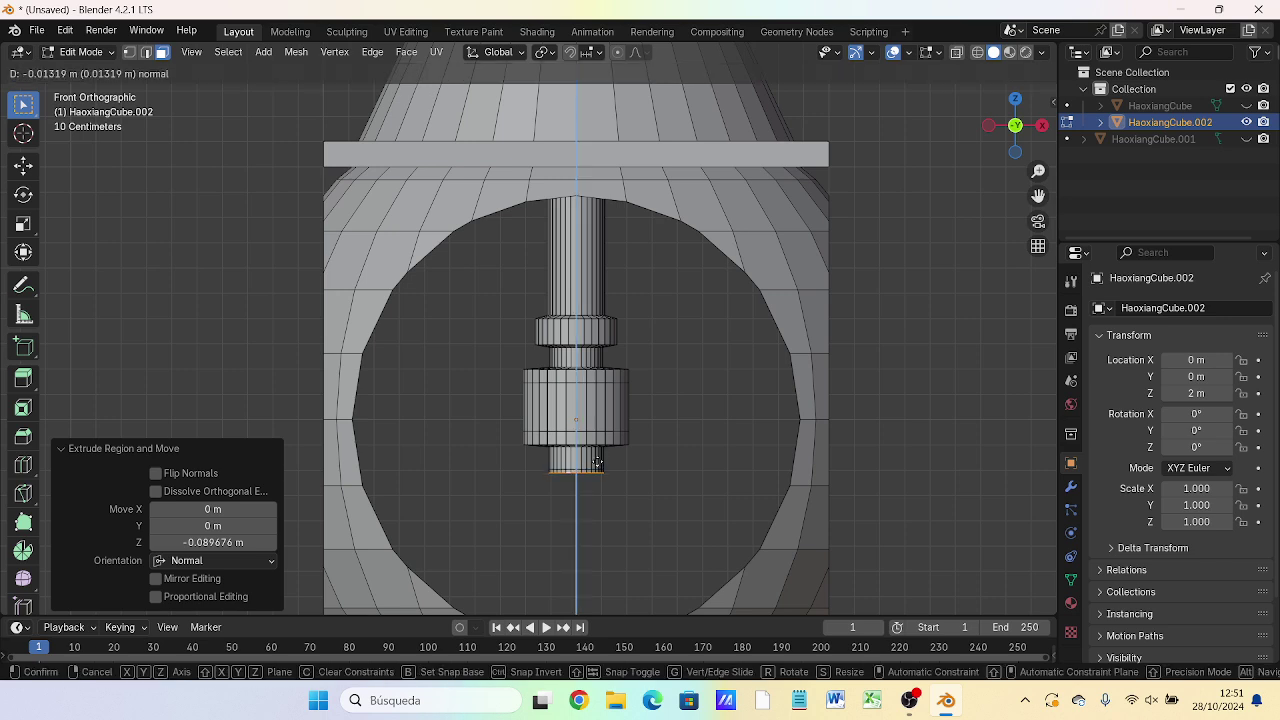
left_click(596, 462)
- Widen the next ring to 1.576 for a collar, then shrink the ring below to 0.627 and extrude downward
key("s")
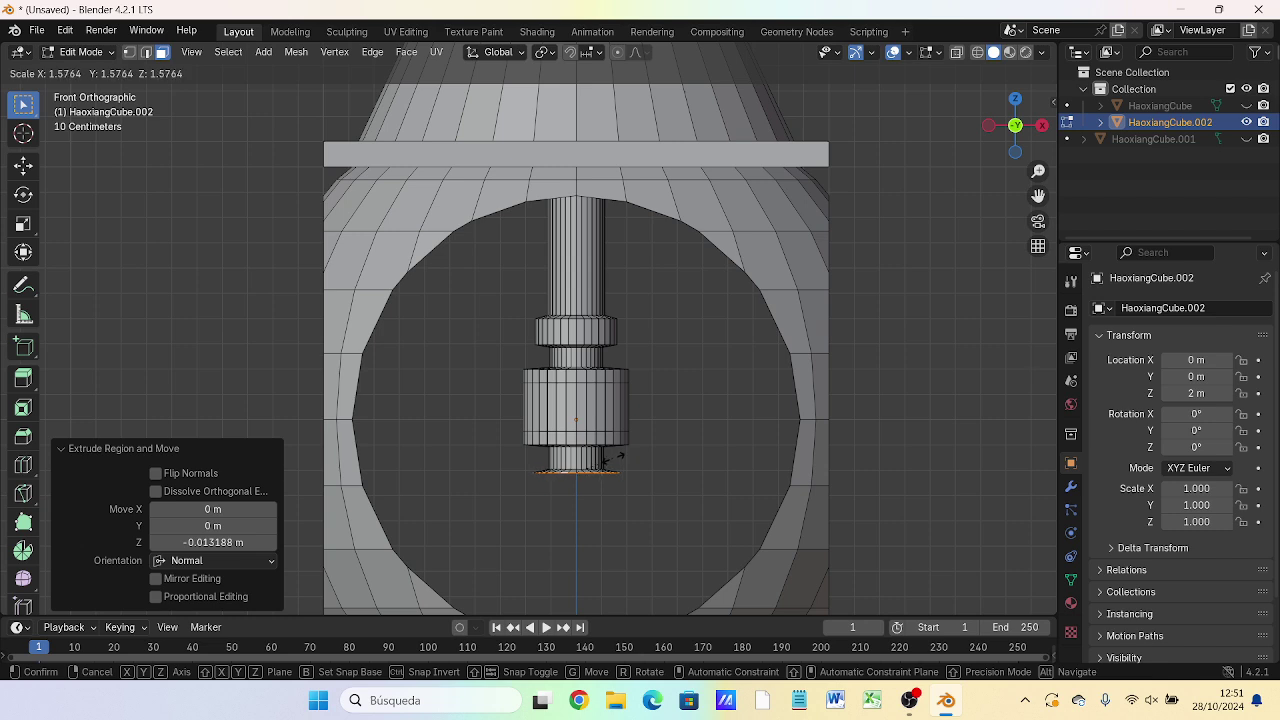
left_click(613, 458)
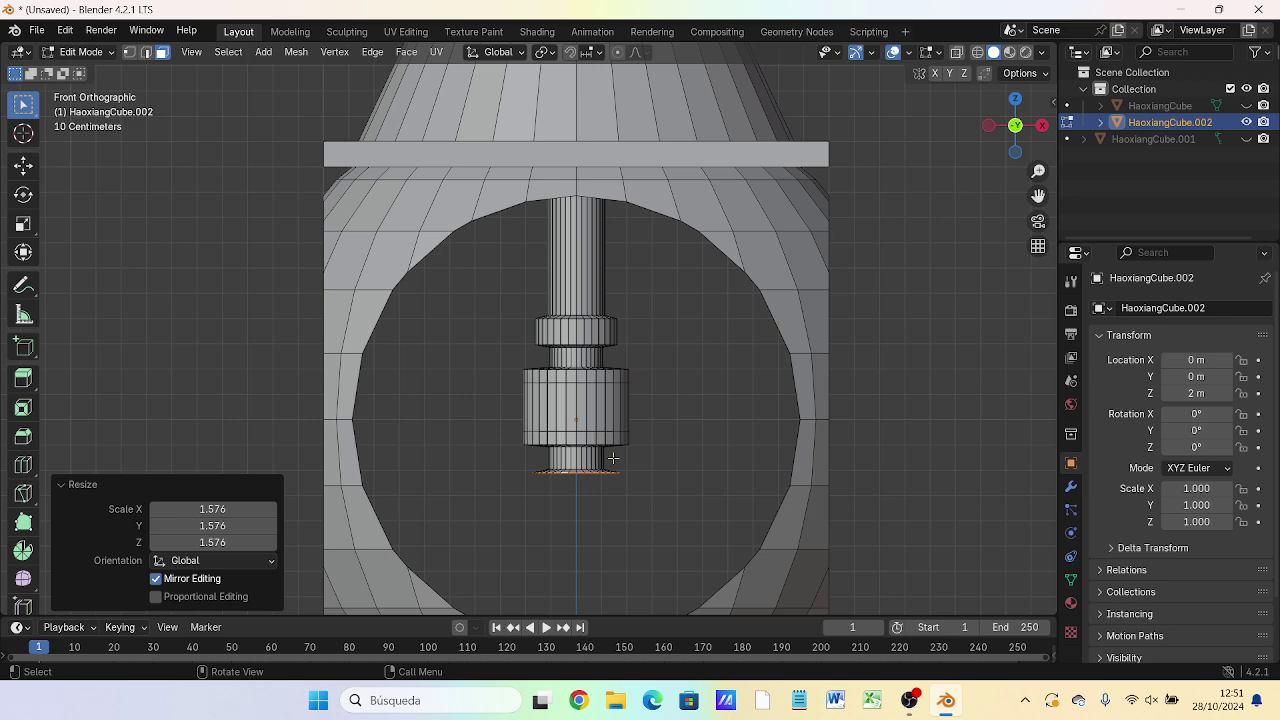
key("e")
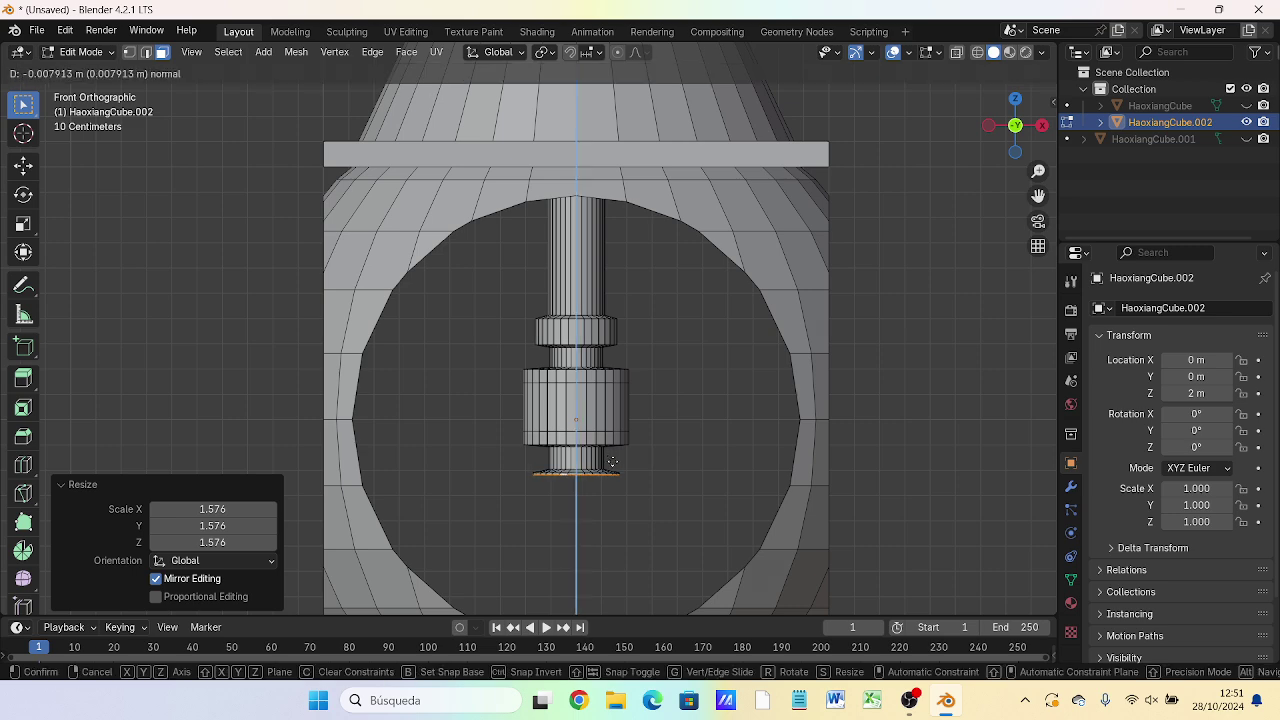
left_click(610, 476)
key("e")
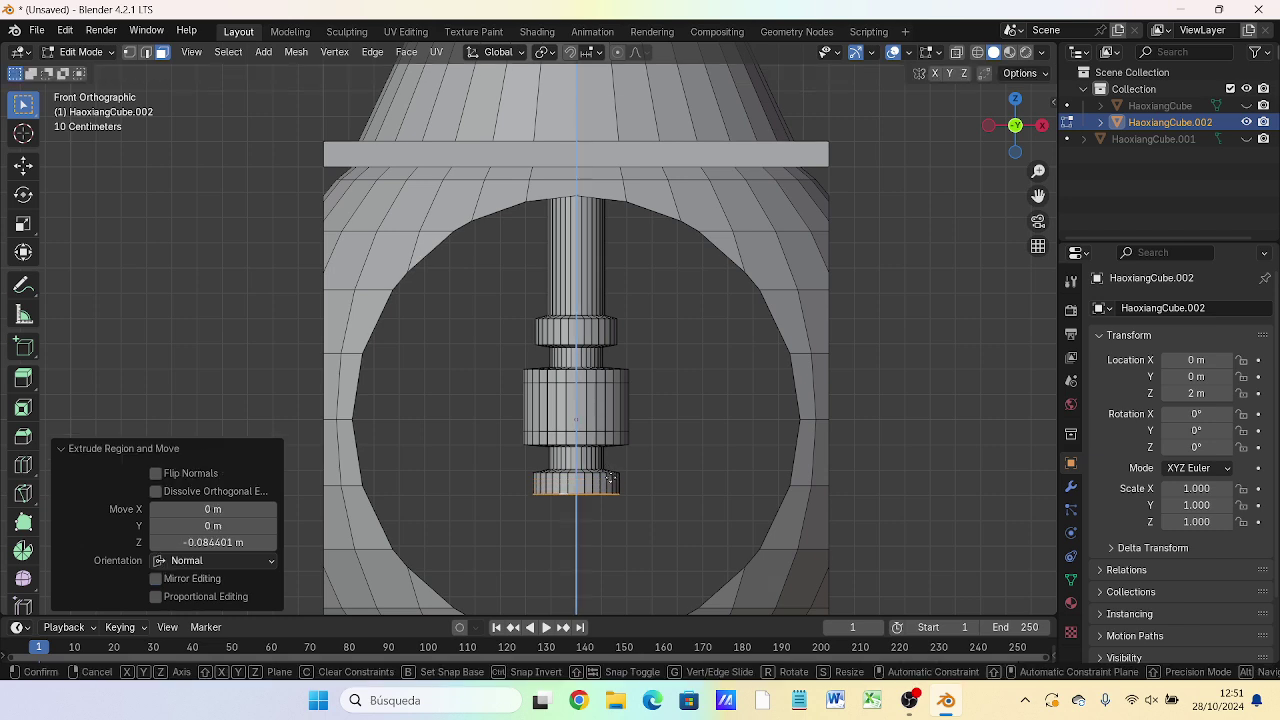
left_click(609, 481)
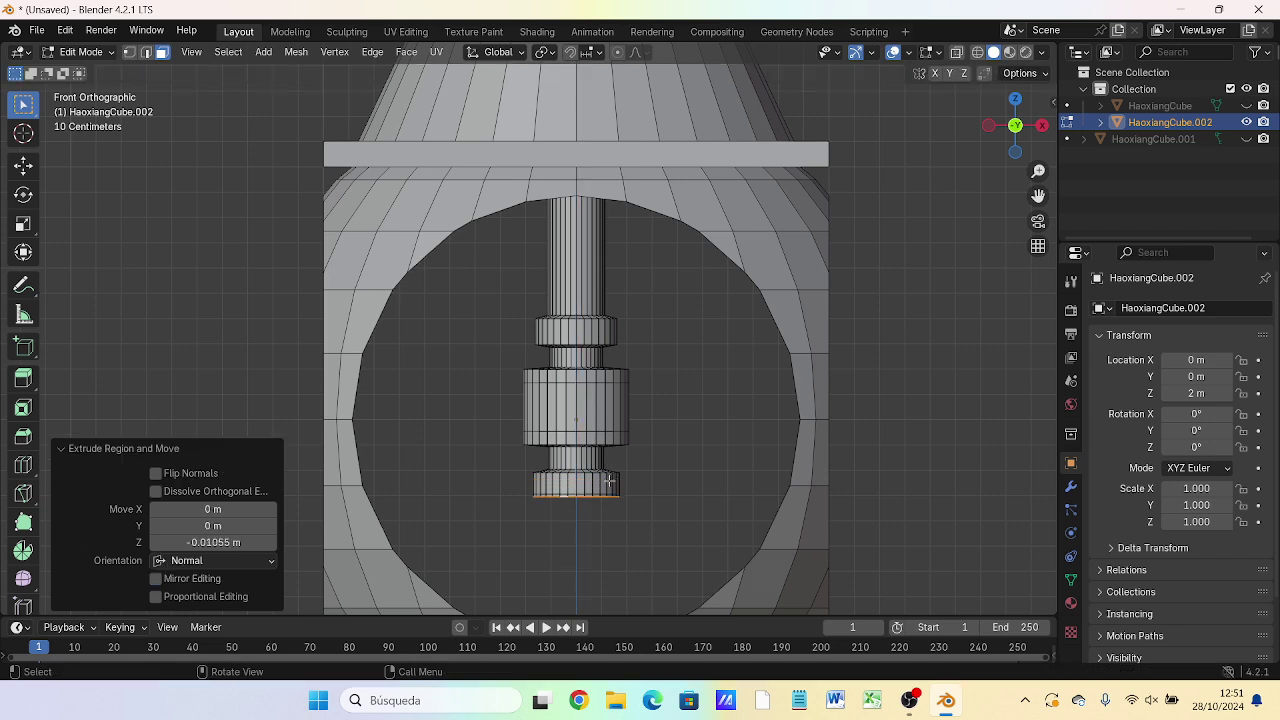
key("s")
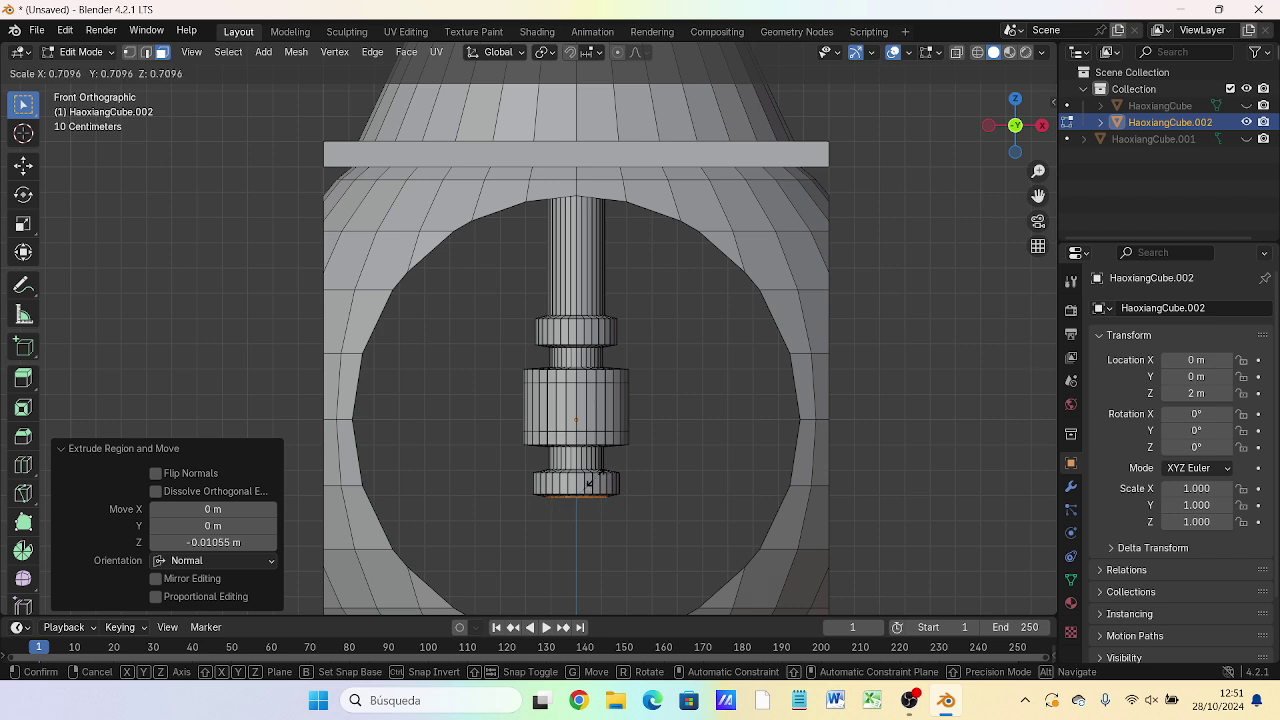
left_click(591, 478)
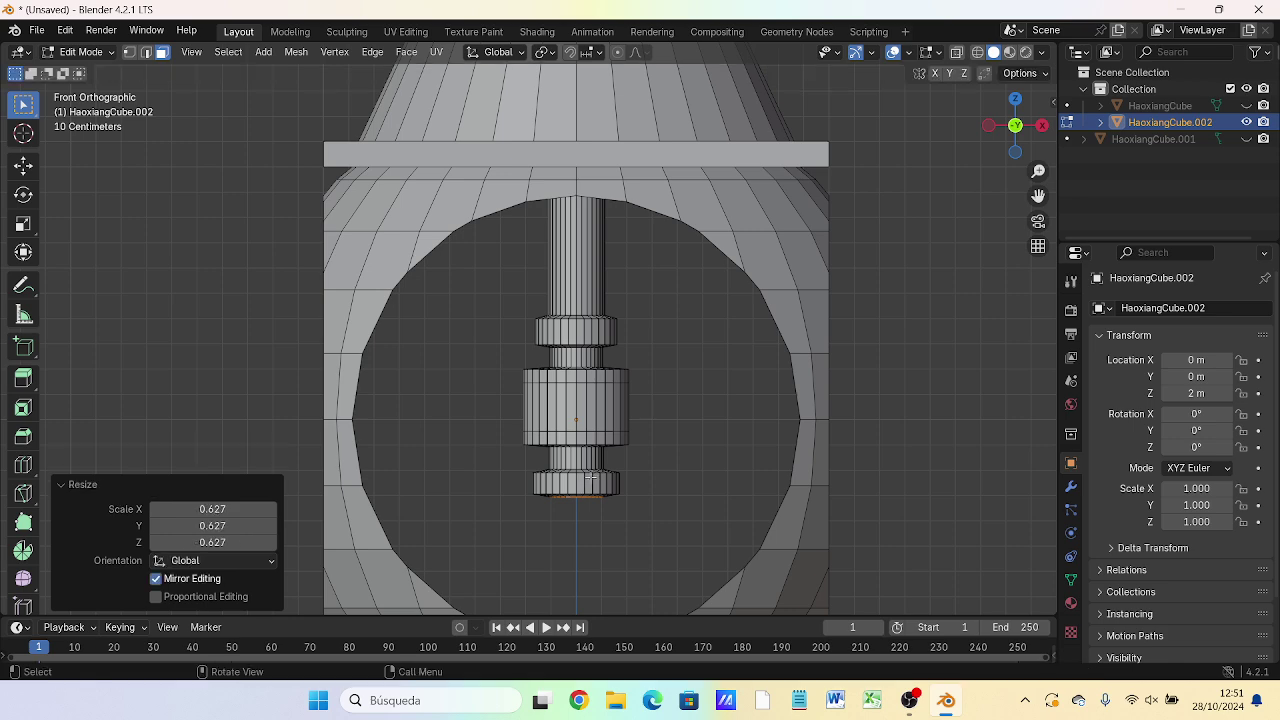
scroll(597, 478, "down", 2)
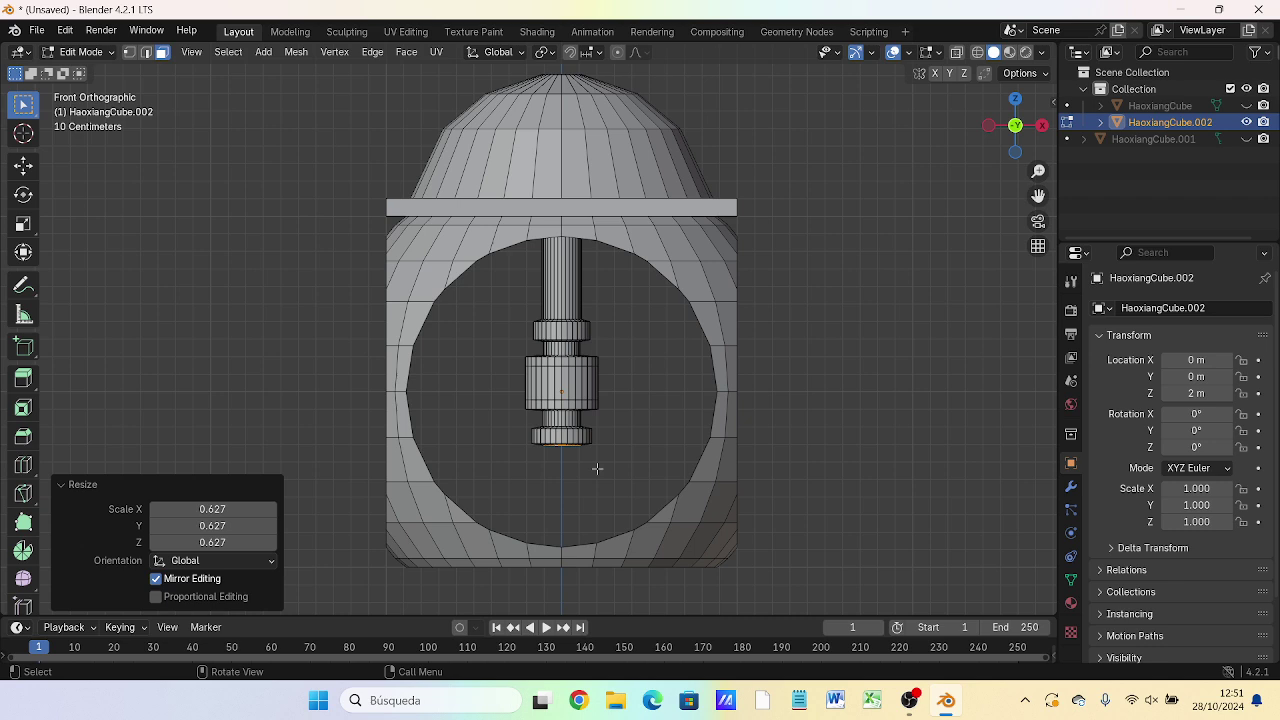
key("e")
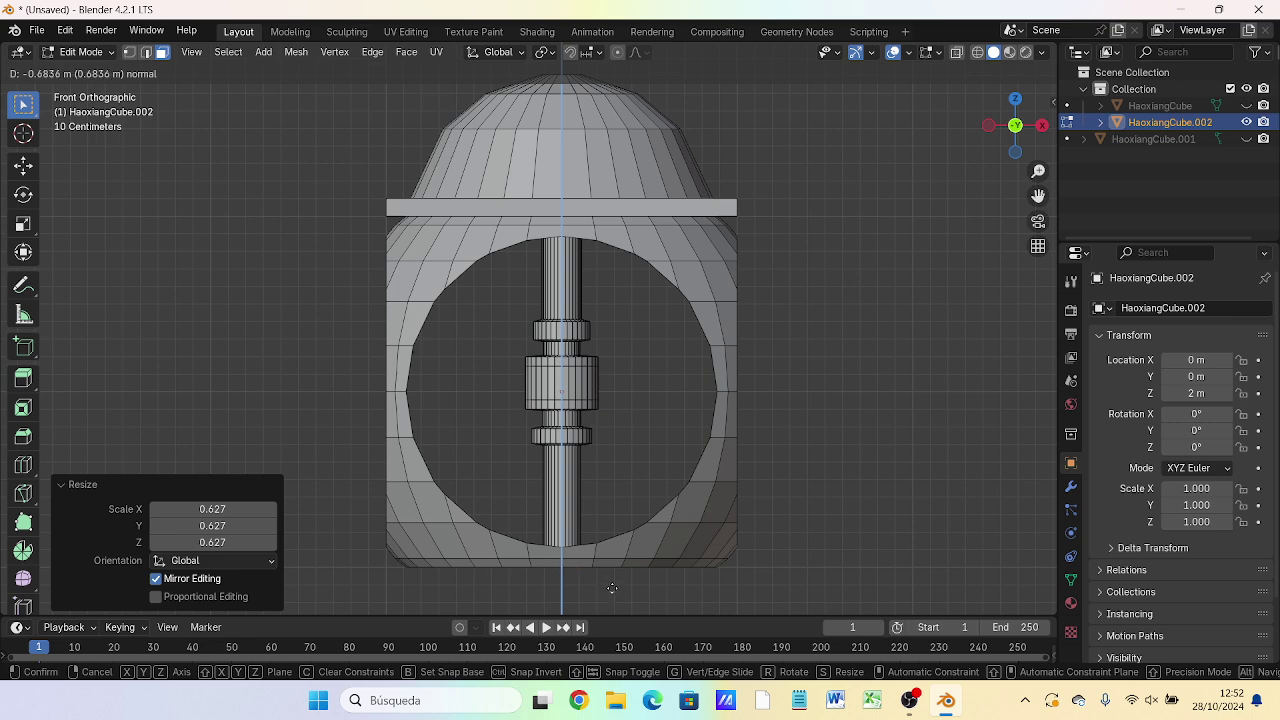
- Extend a long rod about 0.68 m down to the ring frame's bottom edge, checking it in front view
left_click(612, 589)
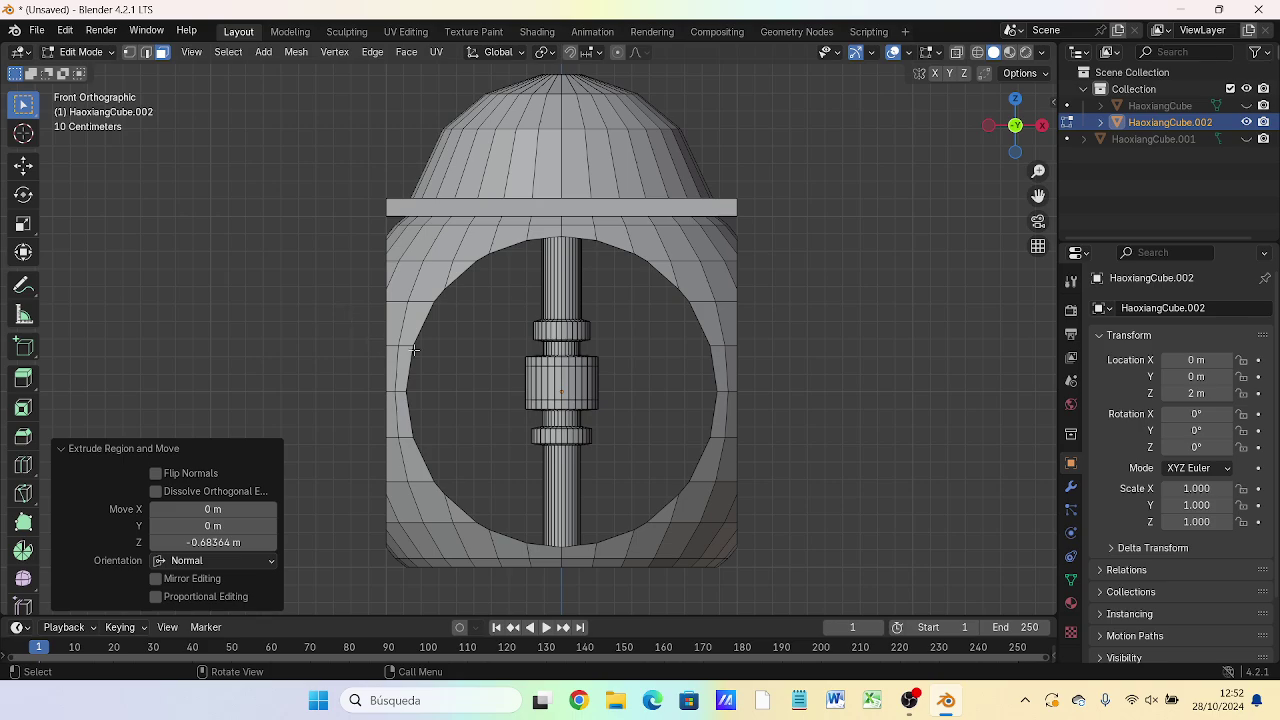
mouse_move(758, 358)
middle_mouse_down()
mouse_move(588, 410)
mouse_move(218, 447)
mouse_move(361, 354)
mouse_move(245, 372)
middle_mouse_up()
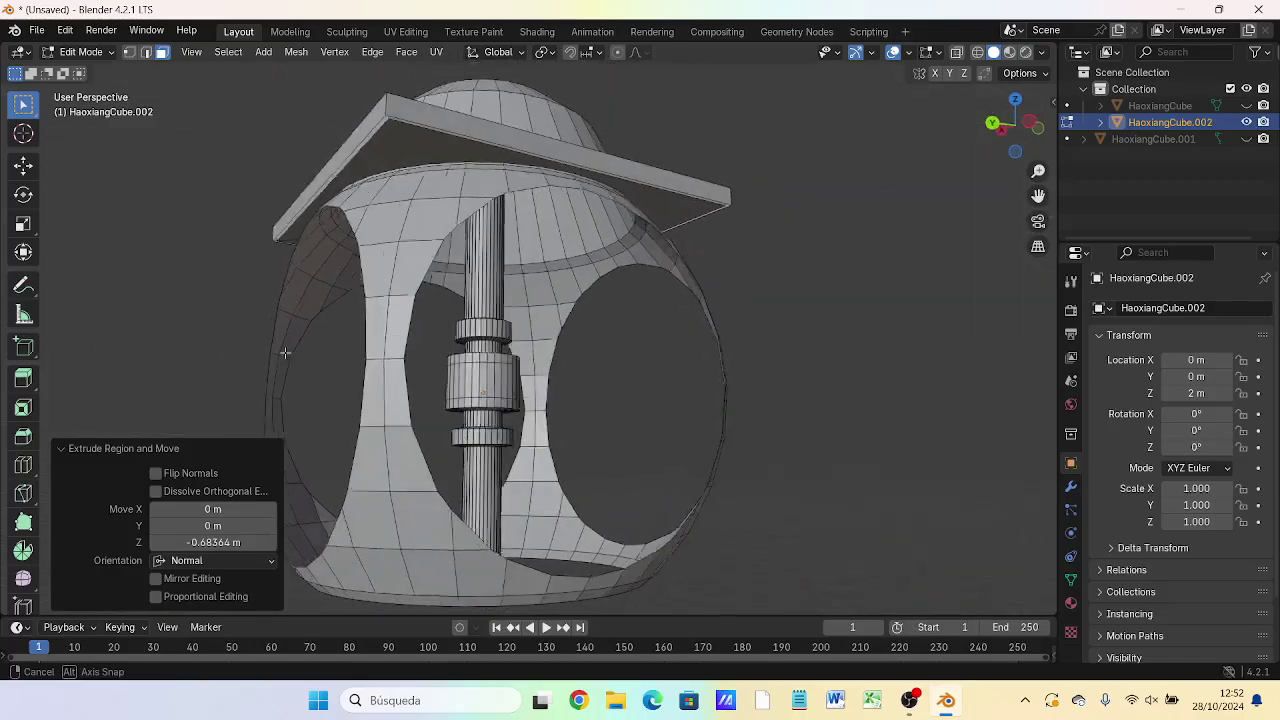
key("KP_1")
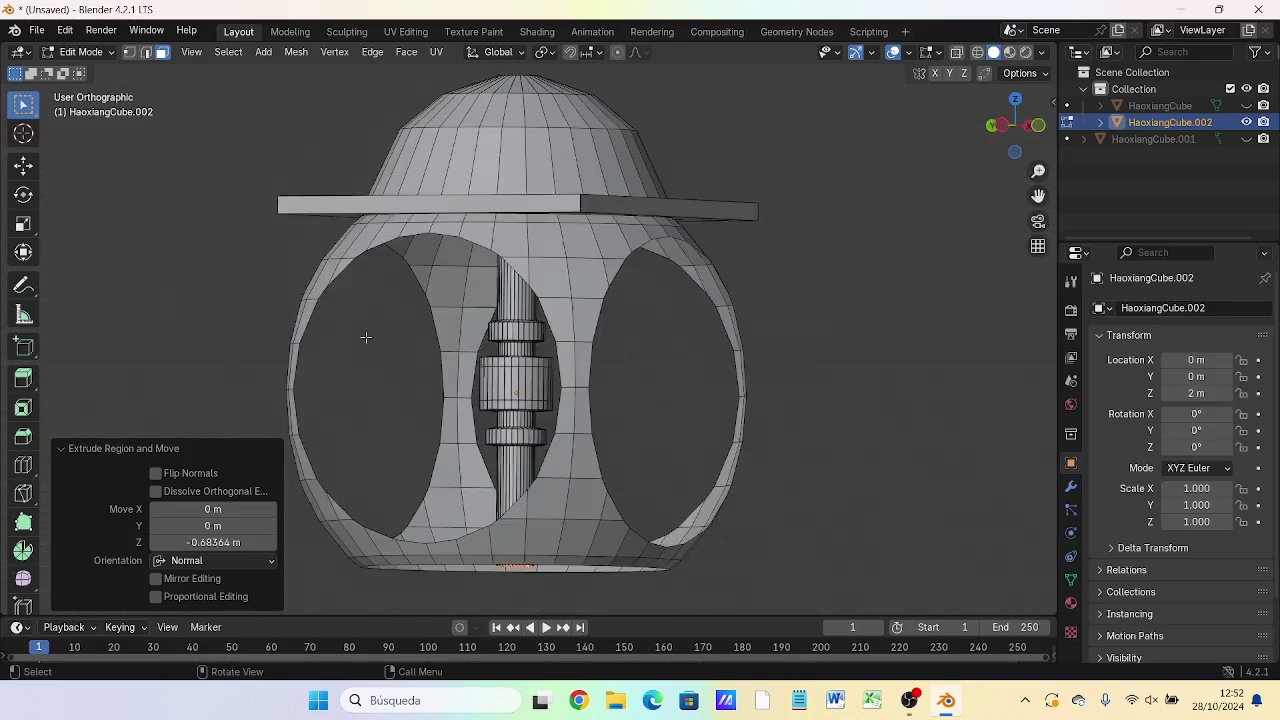
- Select the six vertical face strips on one side of the central hub
scroll(554, 404, "up", 1)
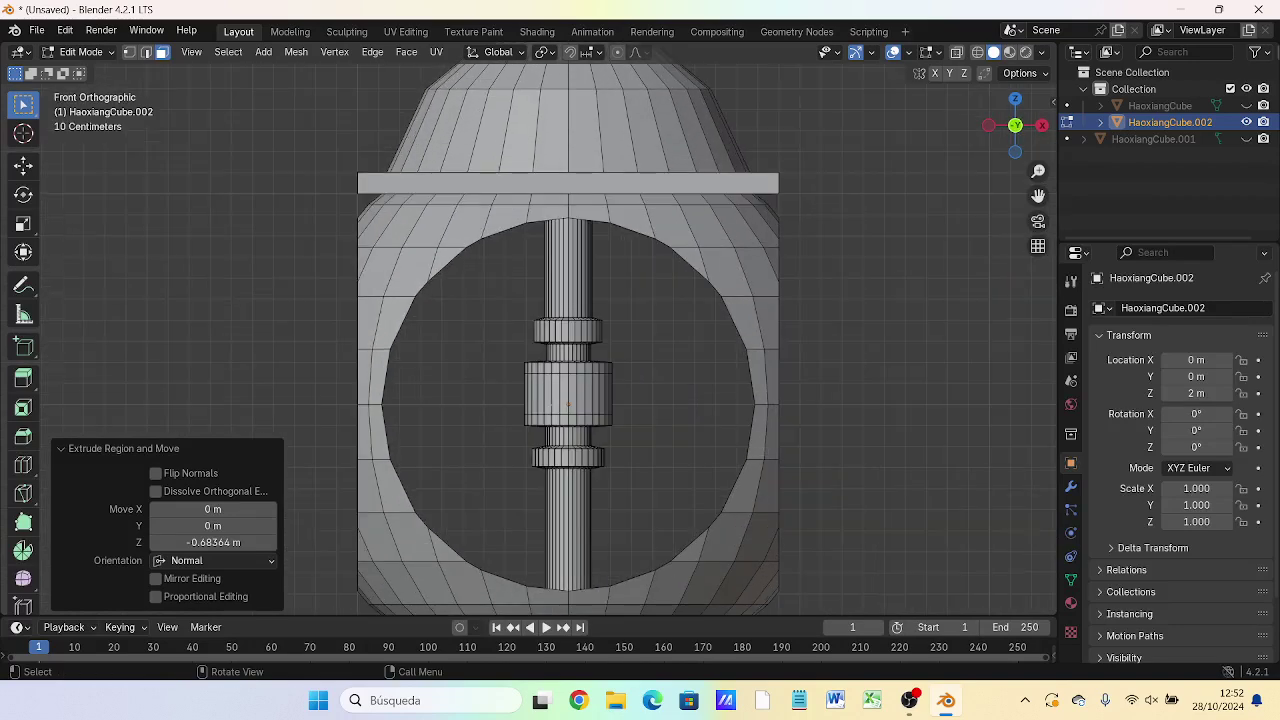
scroll(554, 404, "up", 1)
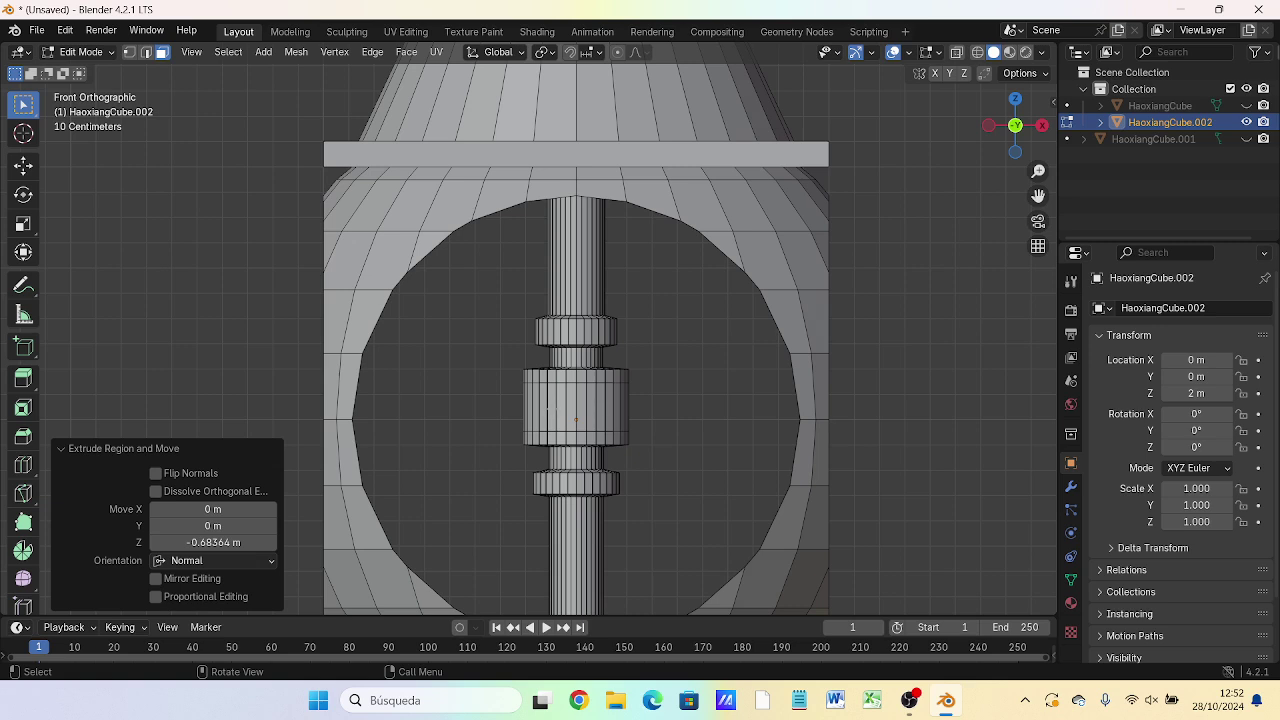
left_click(550, 408)
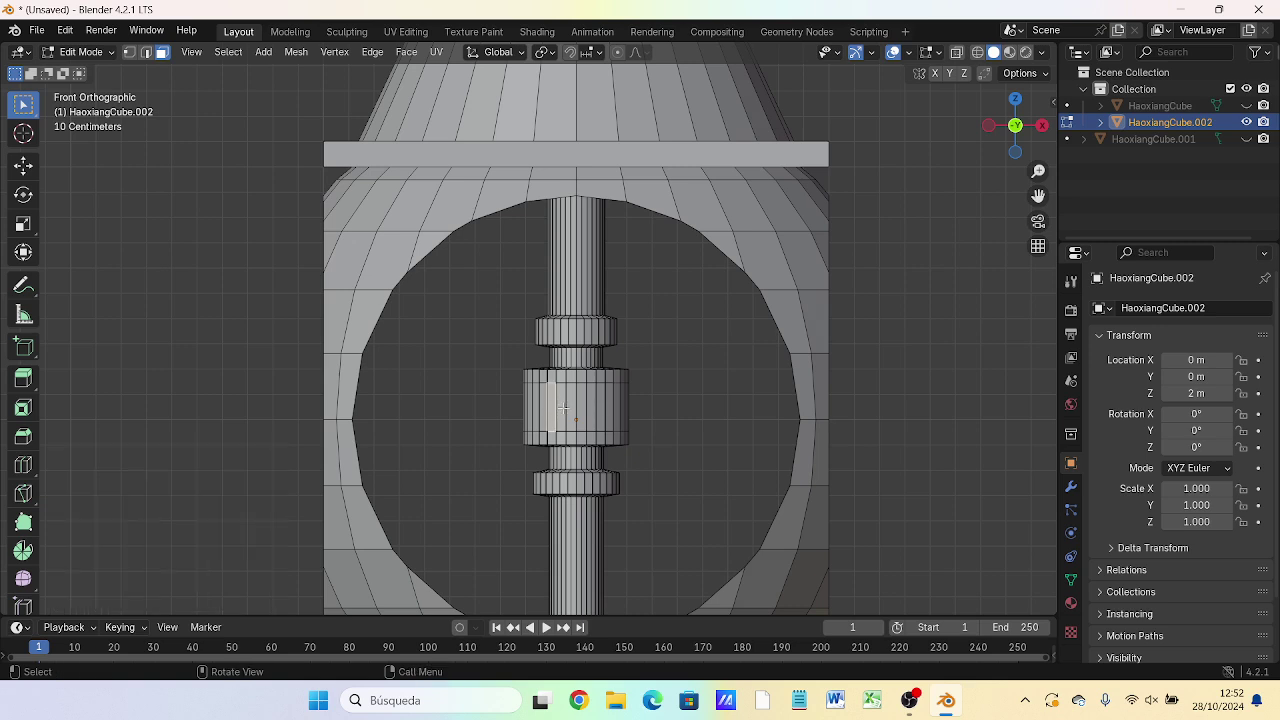
left_click(562, 405, "shift")
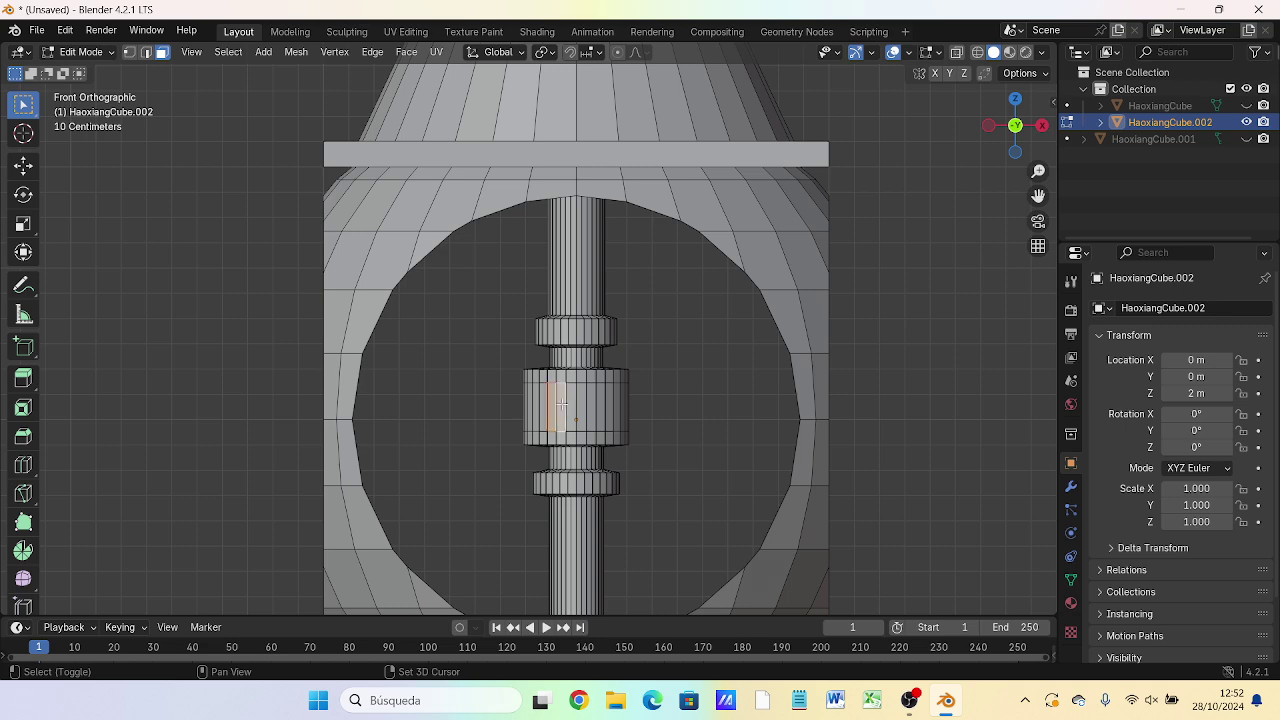
left_click(570, 405, "shift")
left_click(580, 408, "shift")
left_click(593, 409, "shift")
left_click(600, 410, "shift")
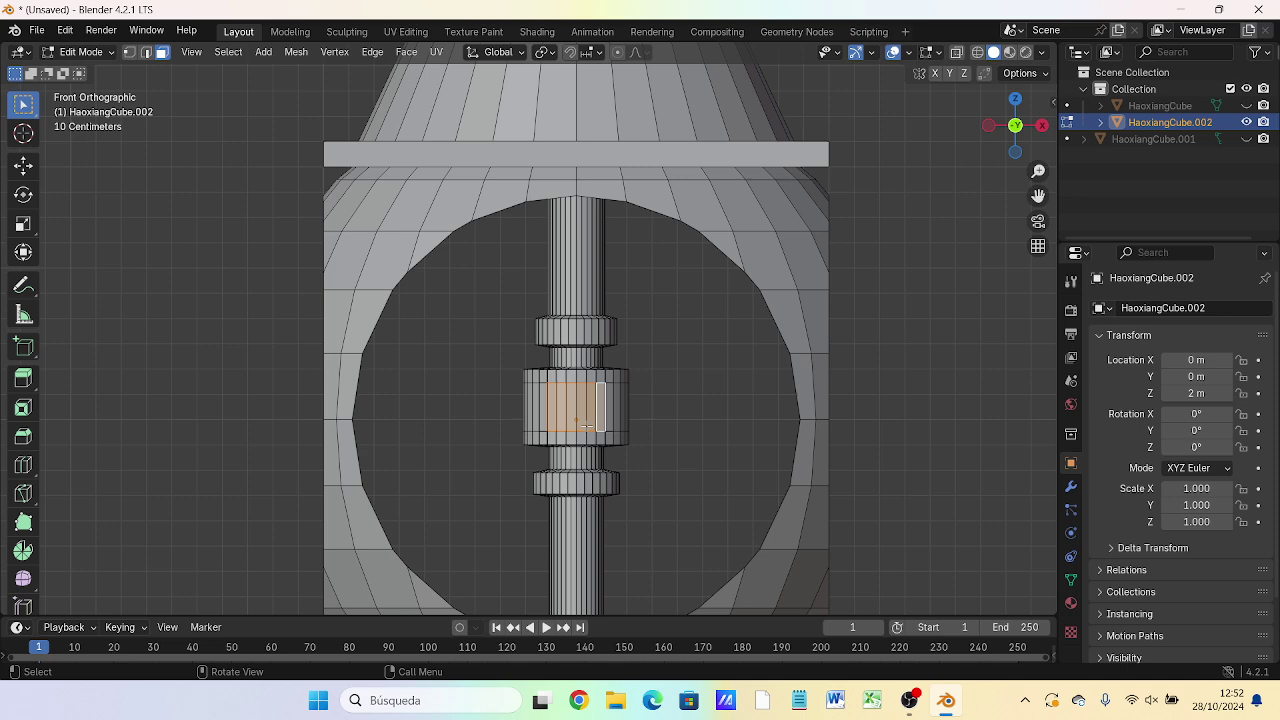
- Extrude the selected hub faces 0.88053 m sideways into an arm reaching the ring frame
key("KP_3")
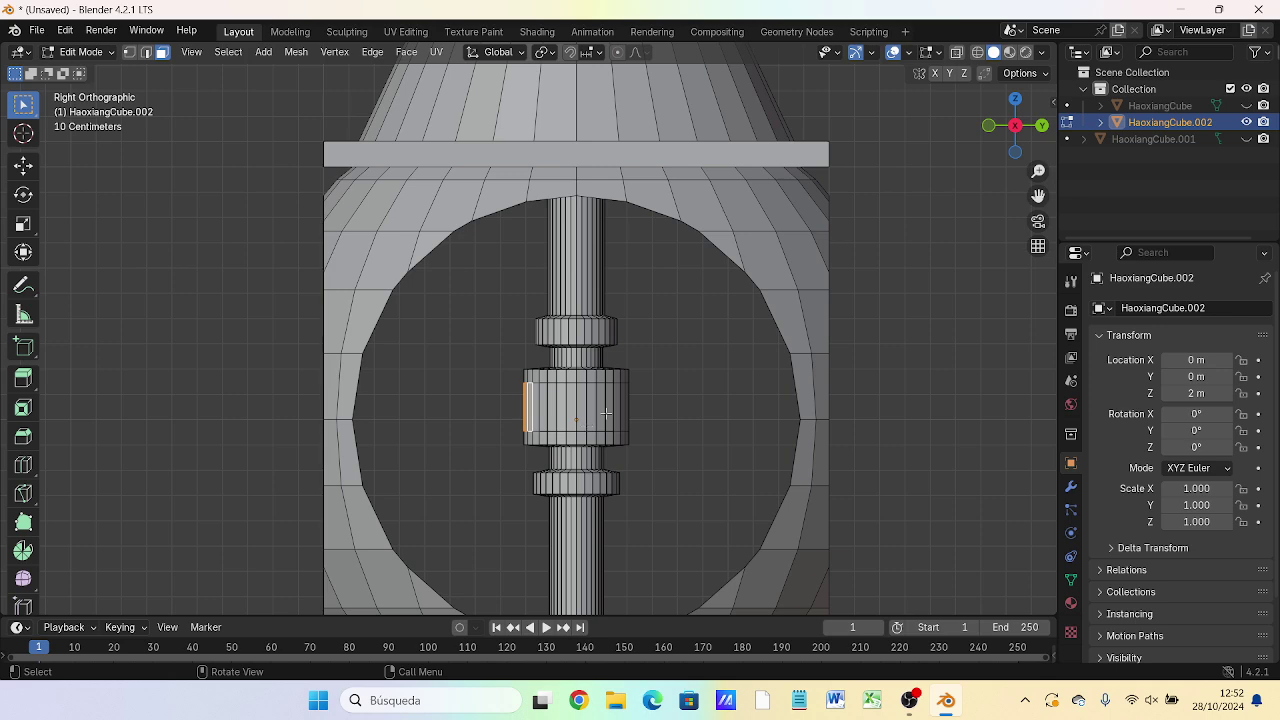
scroll(600, 412, "down", 4)
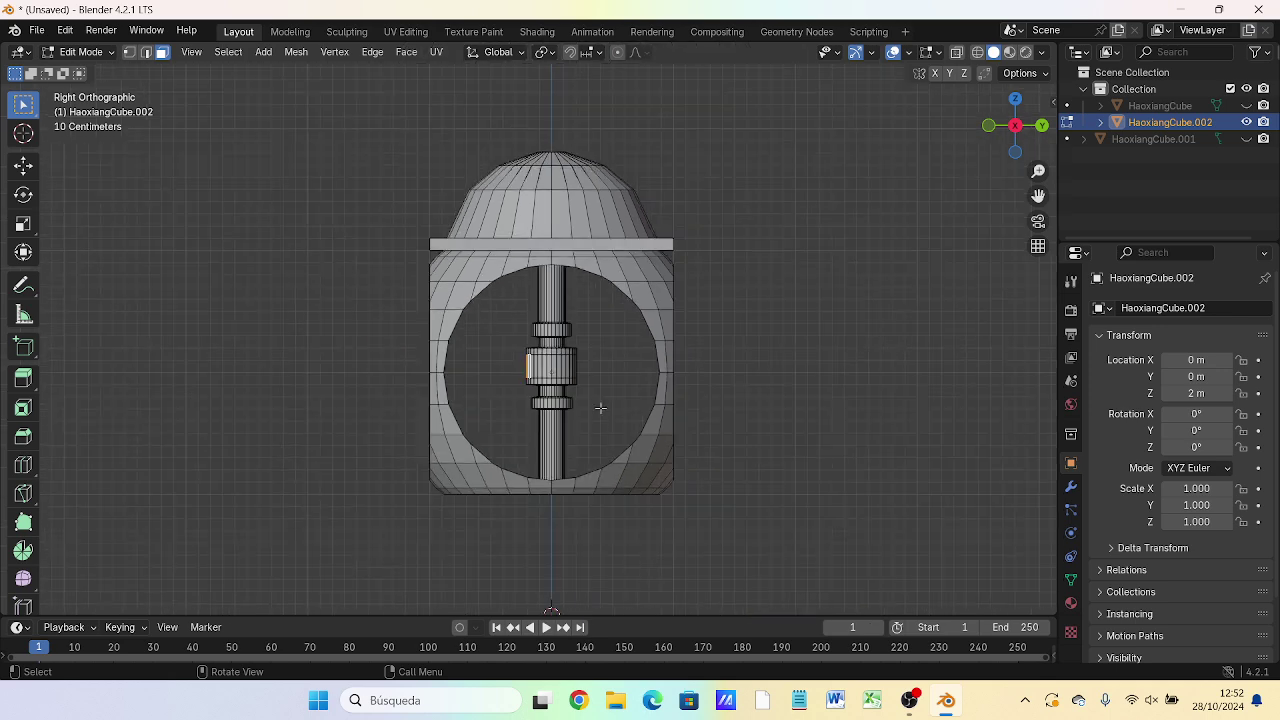
key("e")
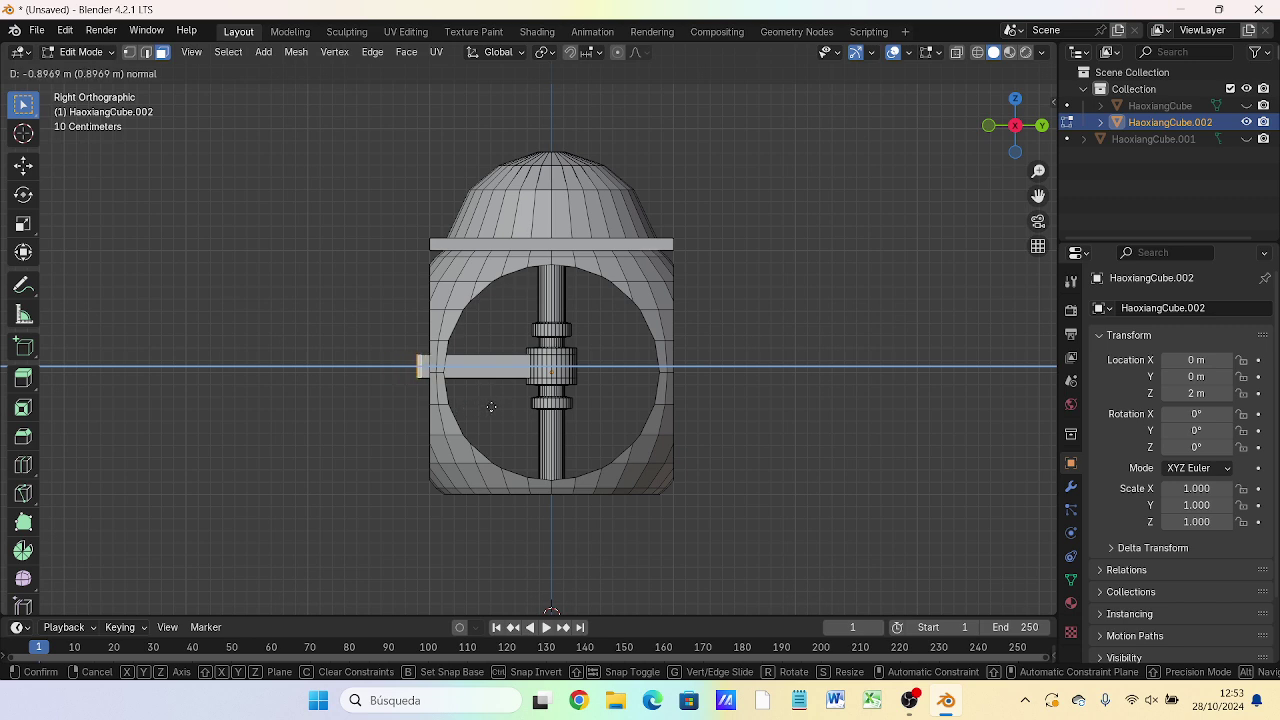
left_click(493, 407)
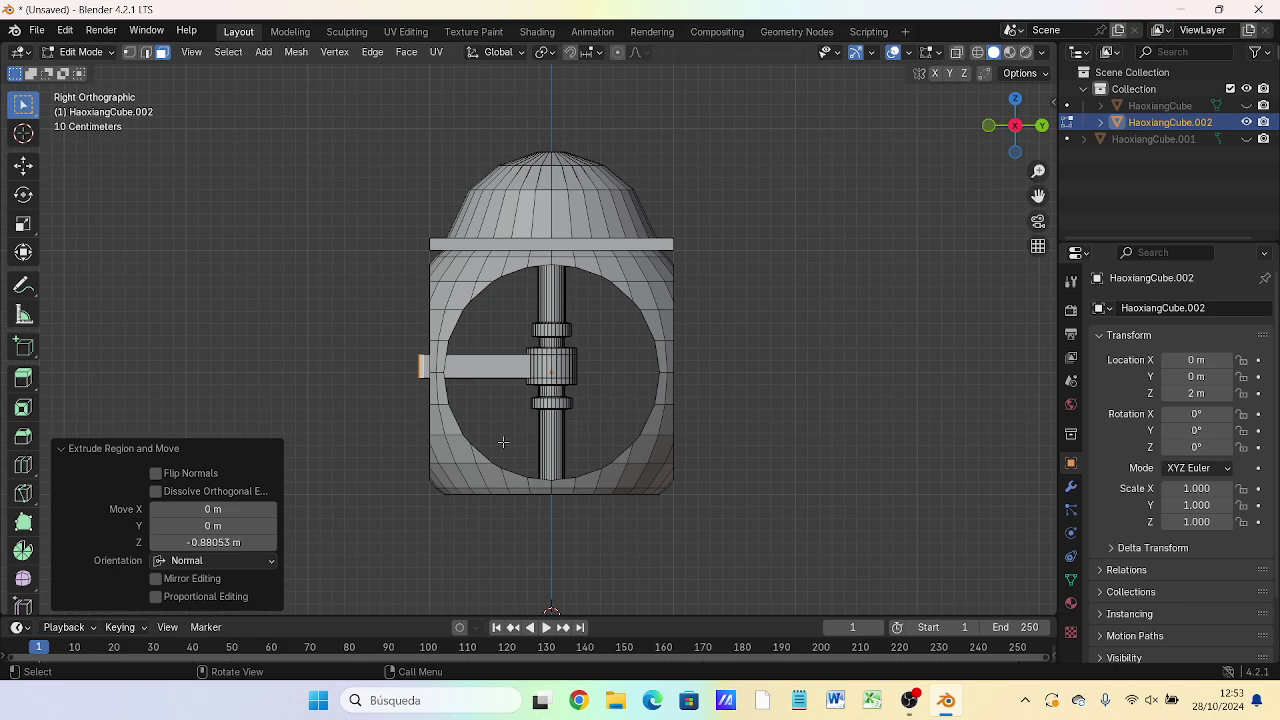
scroll(503, 441, "up", 4)
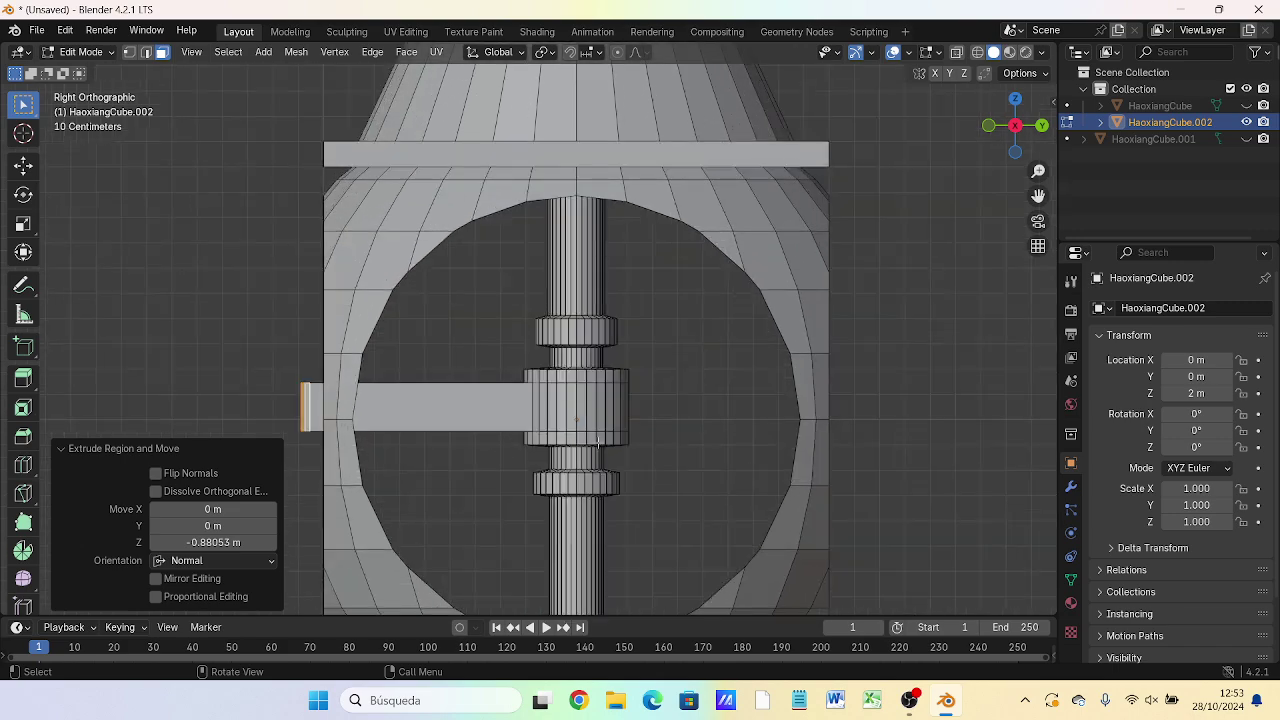
mouse_move(668, 435)
middle_mouse_down()
mouse_move(497, 437)
mouse_move(473, 425)
middle_mouse_up()
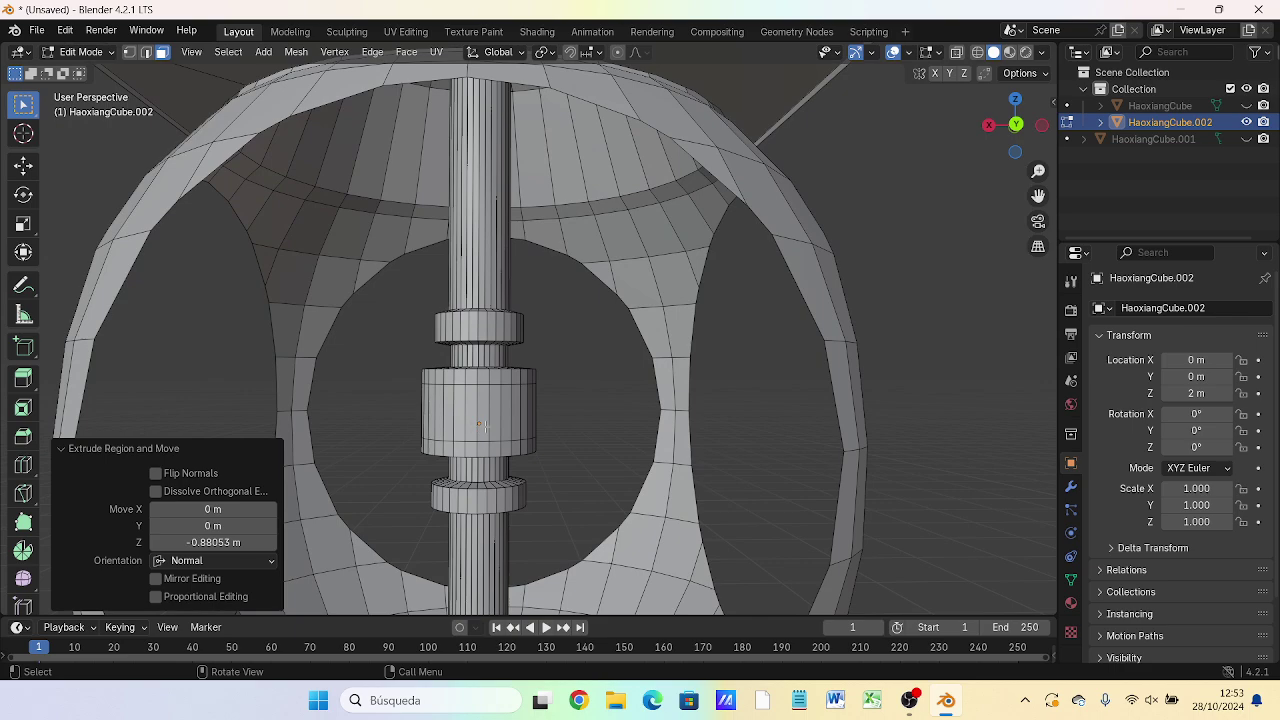
- From the back view, select the six hub faces on the opposite side
key("KP_3")
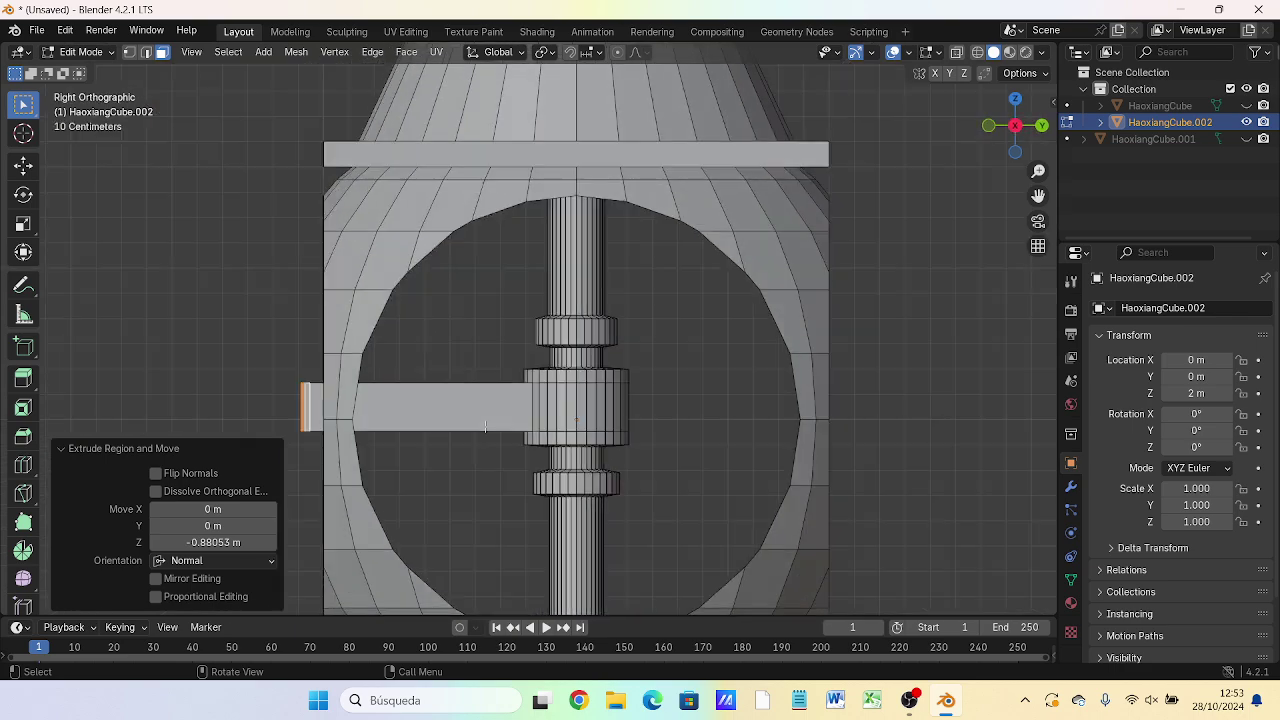
key("KP_1")
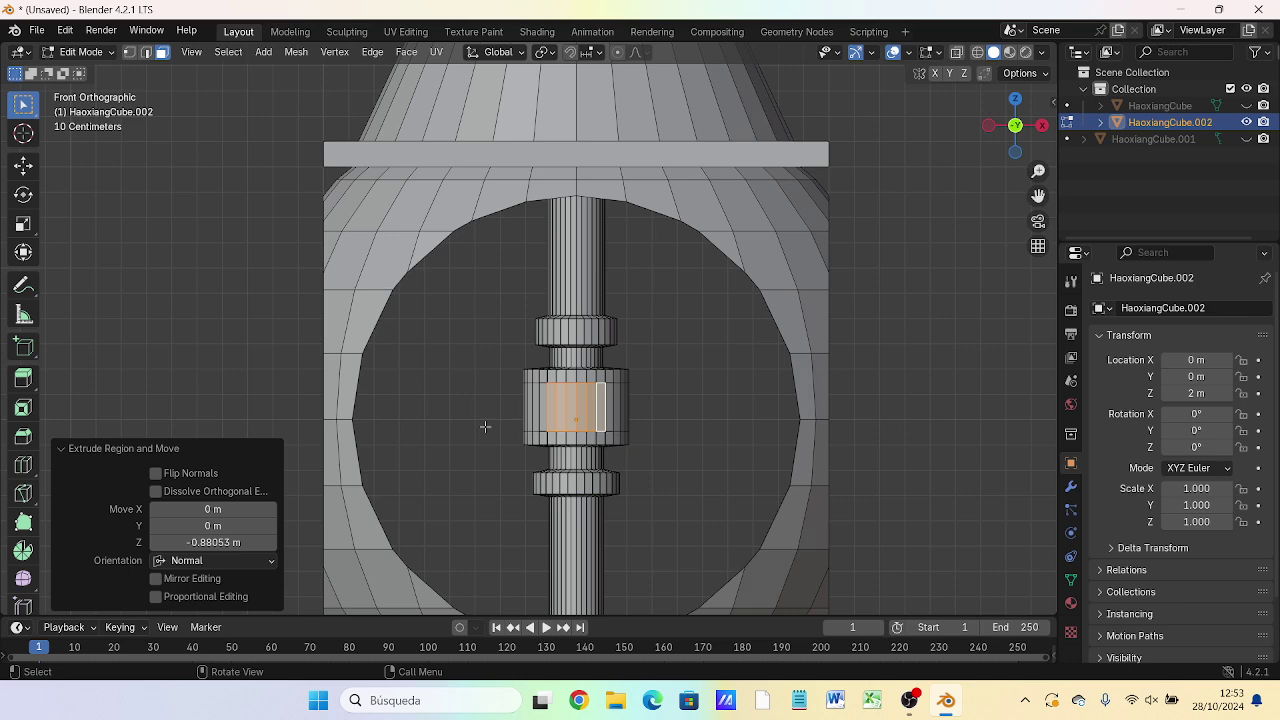
key("ctrl+KP_1")
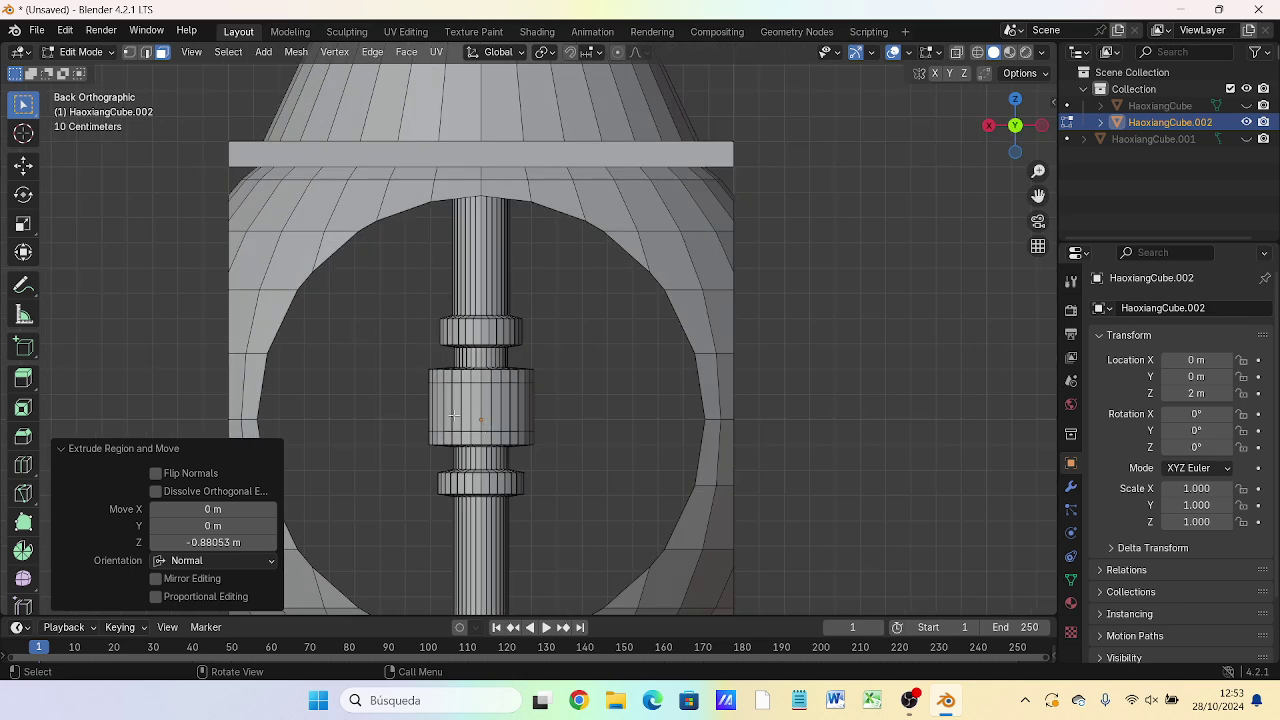
left_click(476, 410)
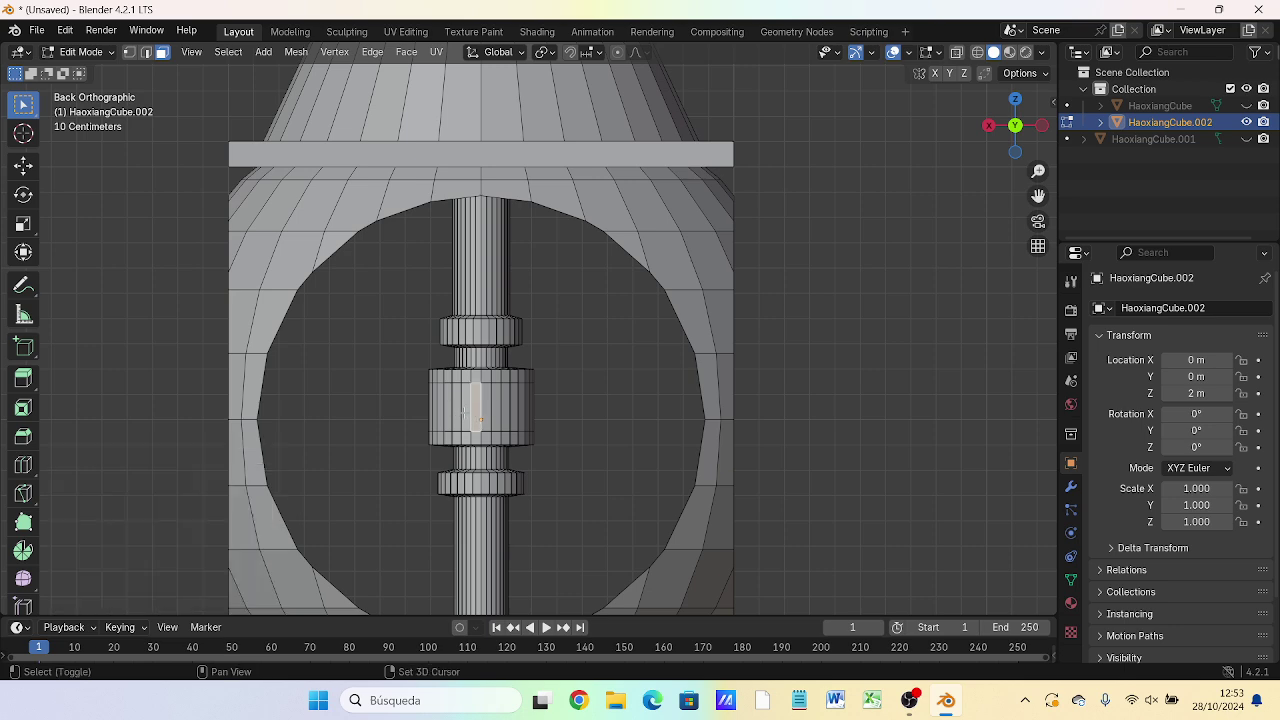
left_click(464, 410, "shift")
left_click(455, 412, "shift")
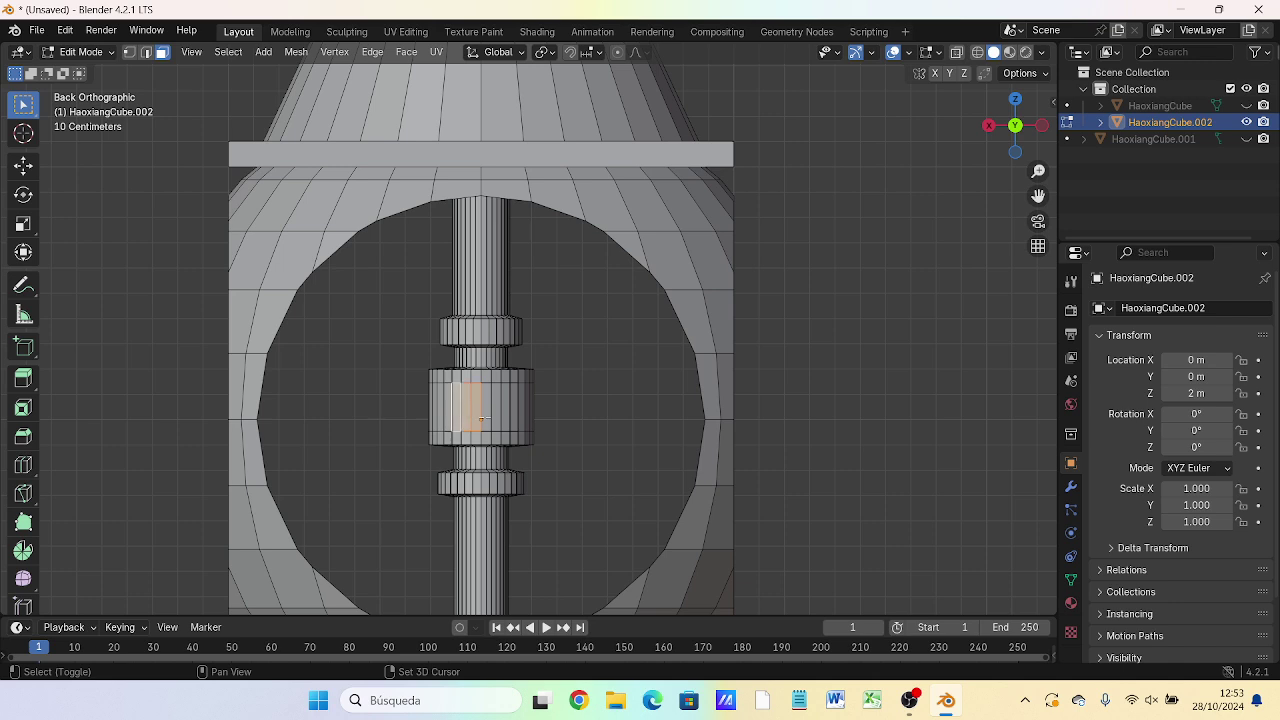
left_click(486, 416, "shift")
left_click(497, 415, "shift")
left_click(505, 420, "shift")
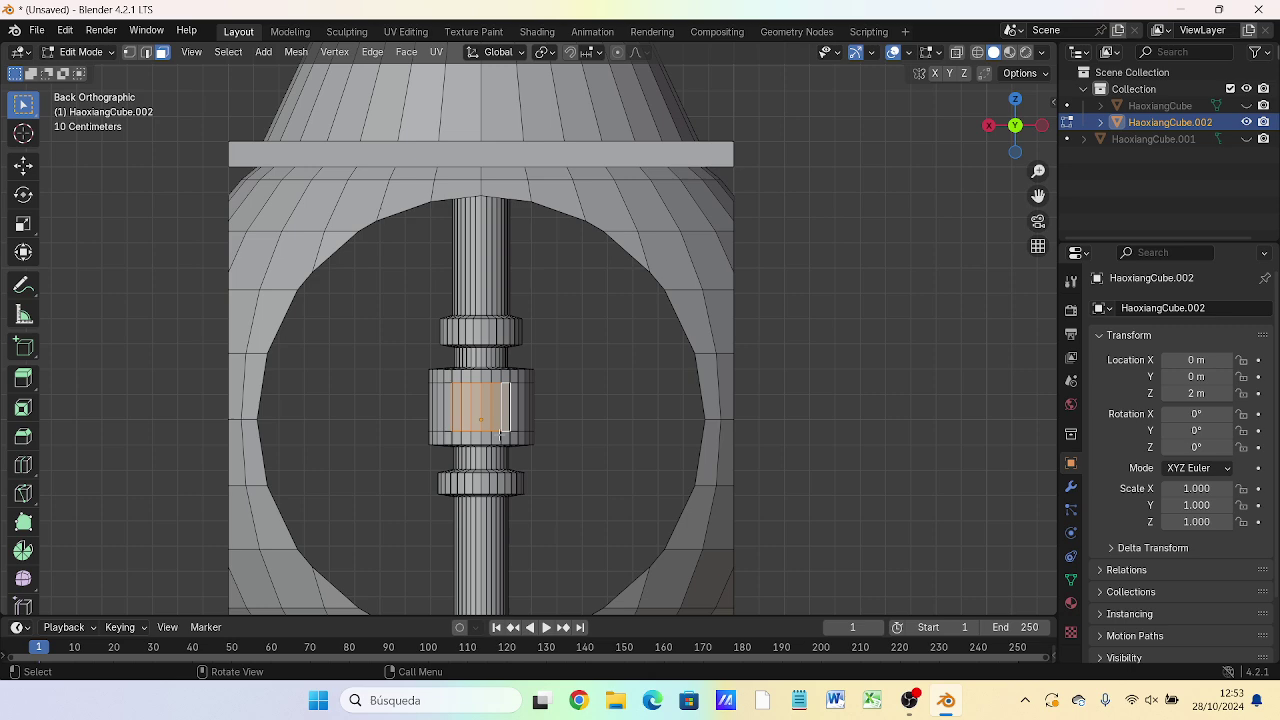
- Pull the selected hub faces 0.87829 m out into a second arm, completing a crossbar across the ring
key("KP_1")
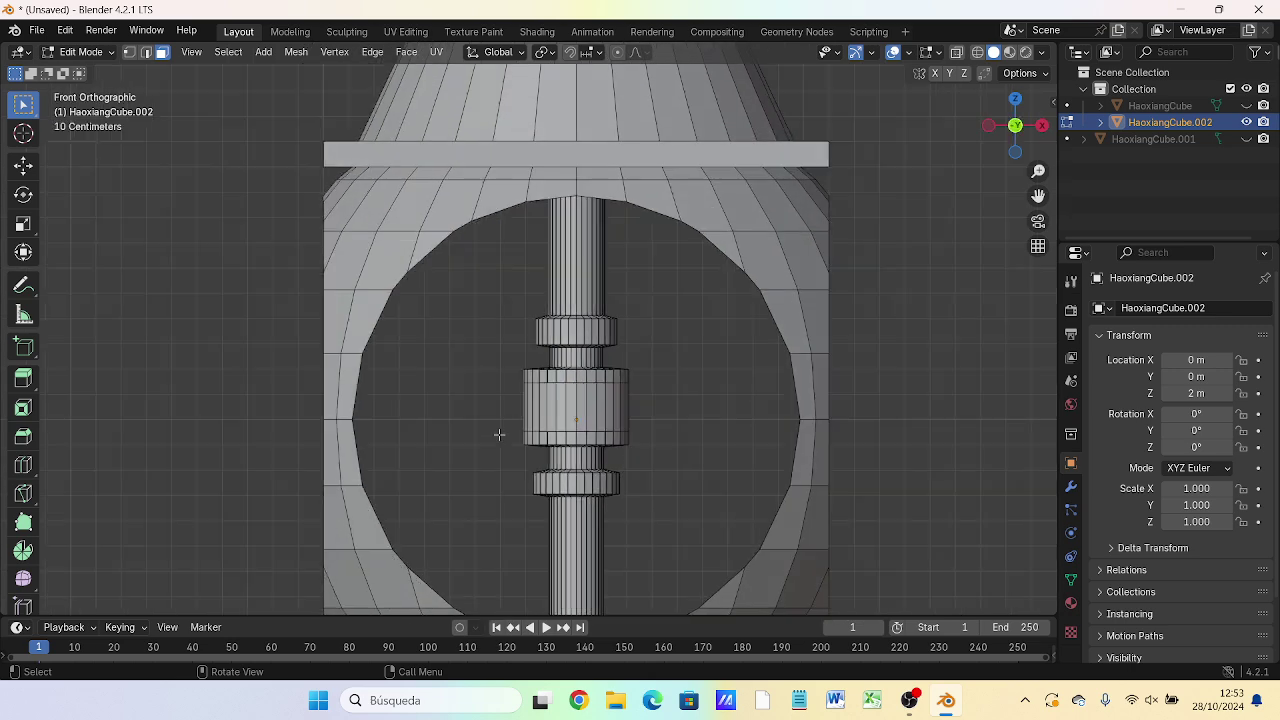
key("KP_3")
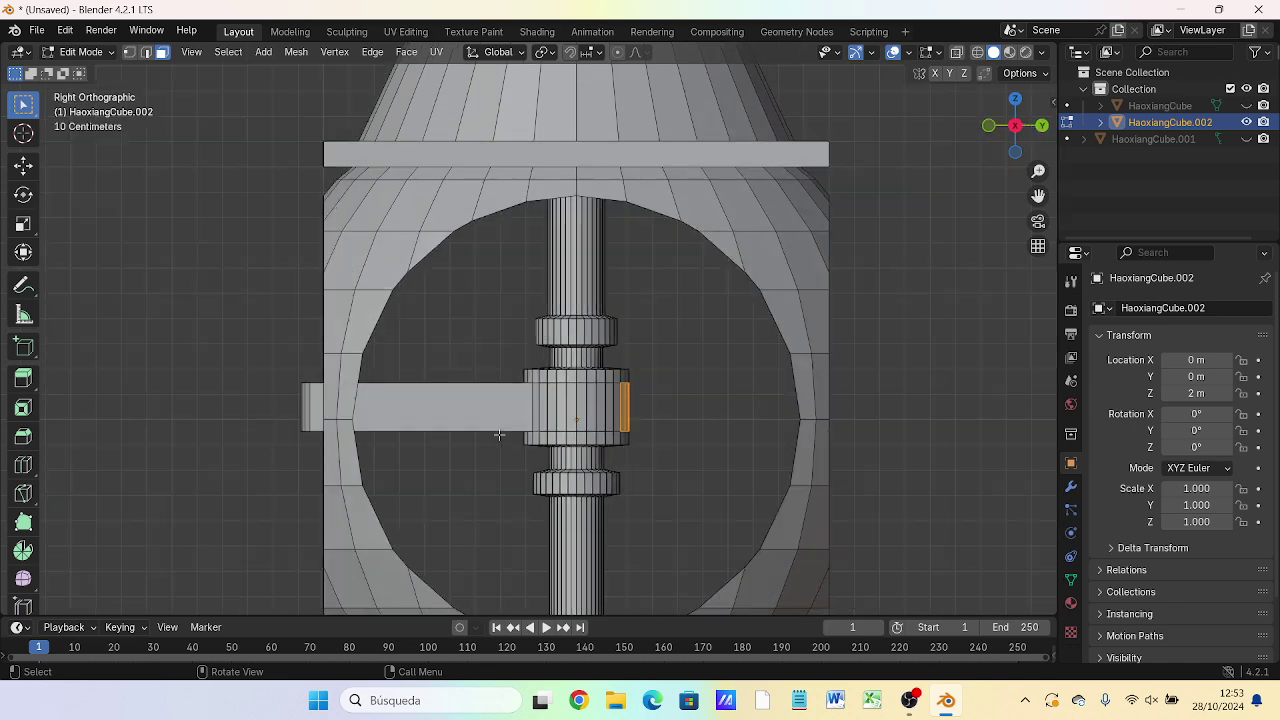
key("g")
key("z")
key("z")
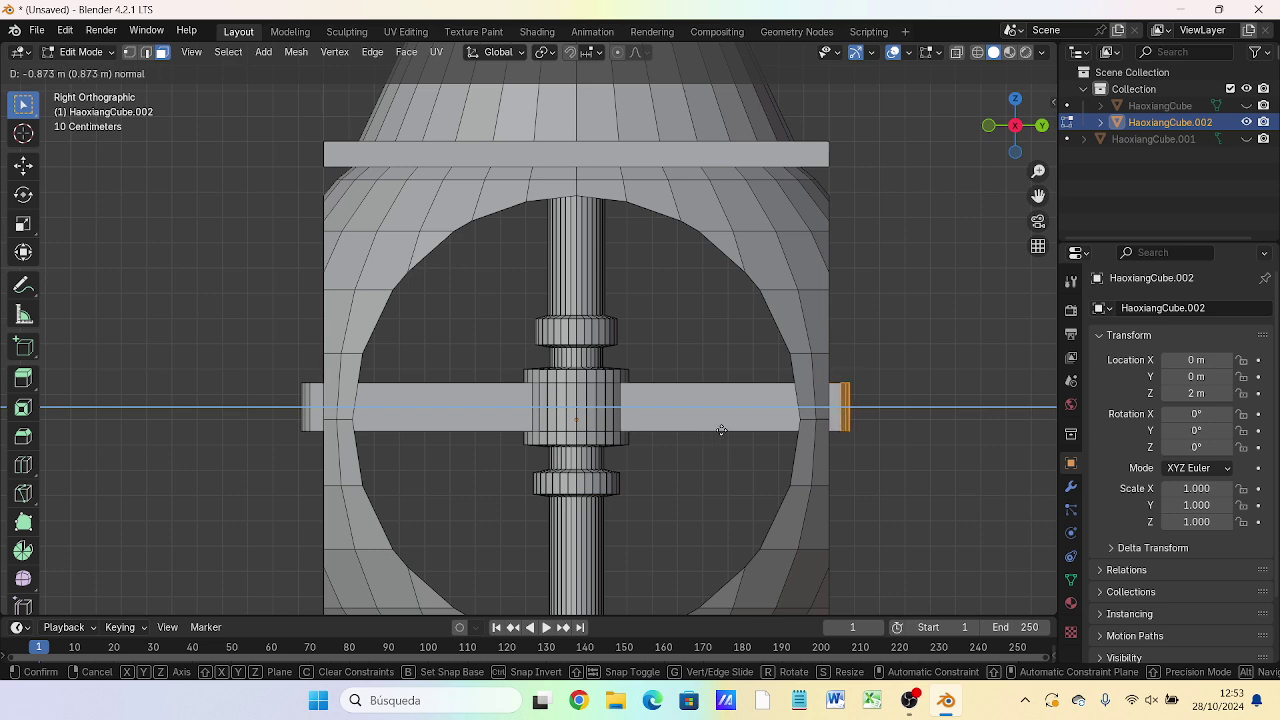
left_click(721, 430)
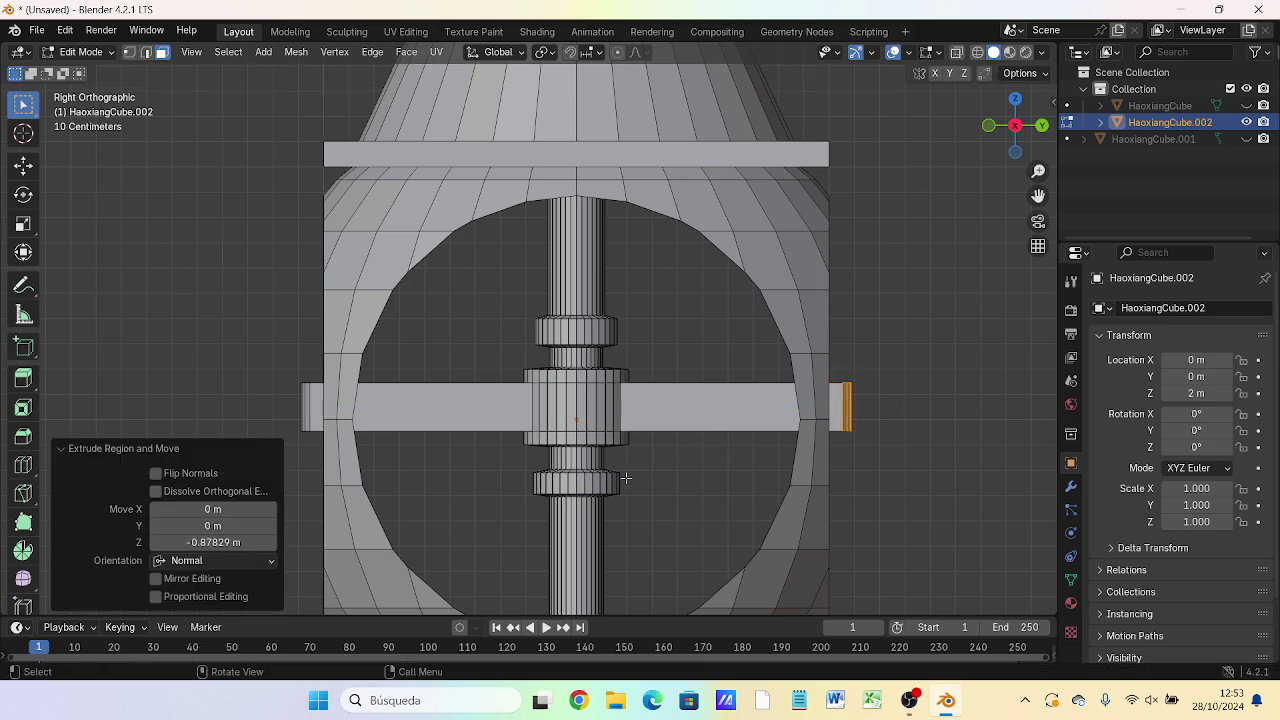
mouse_move(626, 480)
middle_mouse_down()
mouse_move(435, 510)
mouse_move(265, 467)
mouse_move(277, 463)
middle_mouse_up()
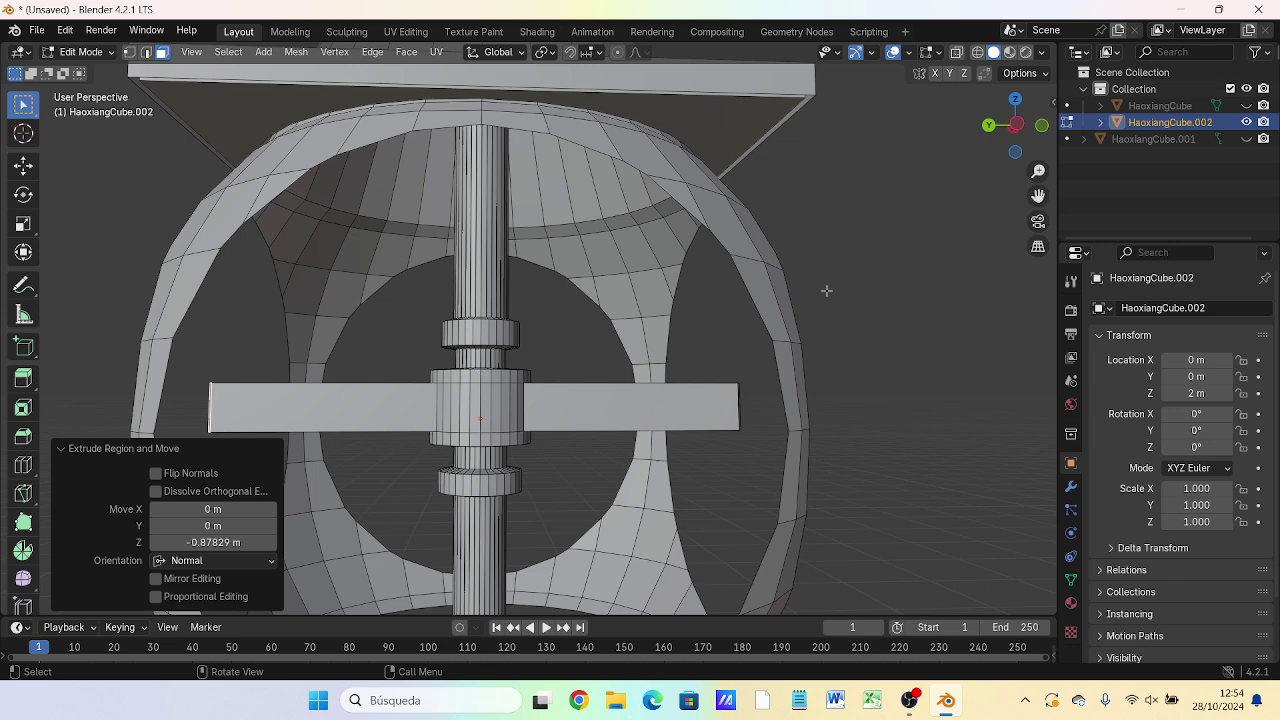
left_click(871, 343)
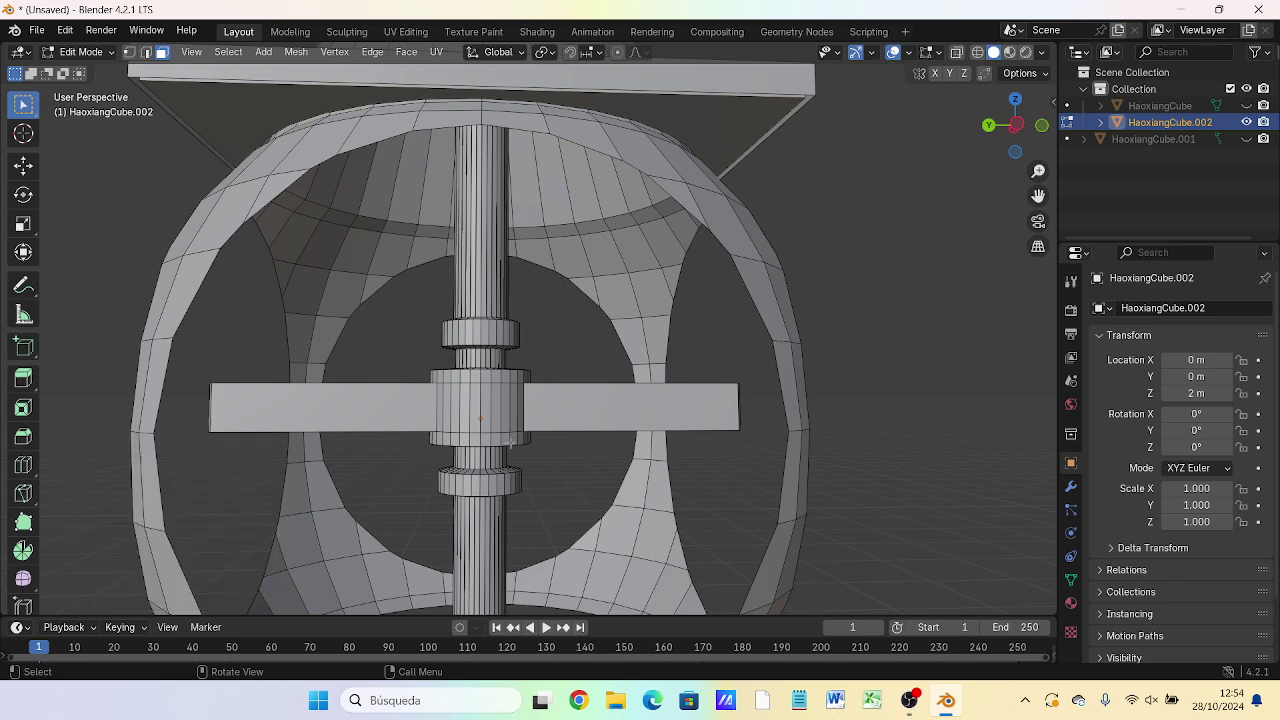
key("KP_3")
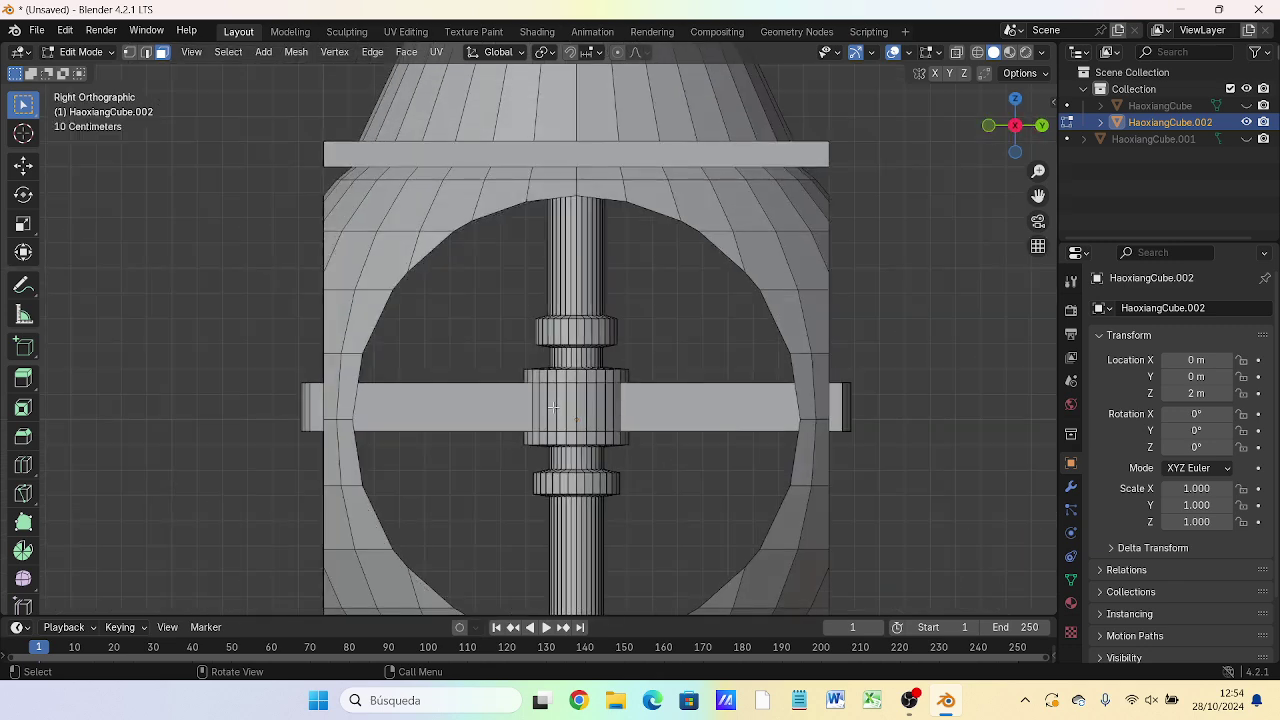
- Select the six front hub faces and extrude them 0.88357 m into a third arm at right angles
left_click(571, 408)
left_click(560, 408, "shift")
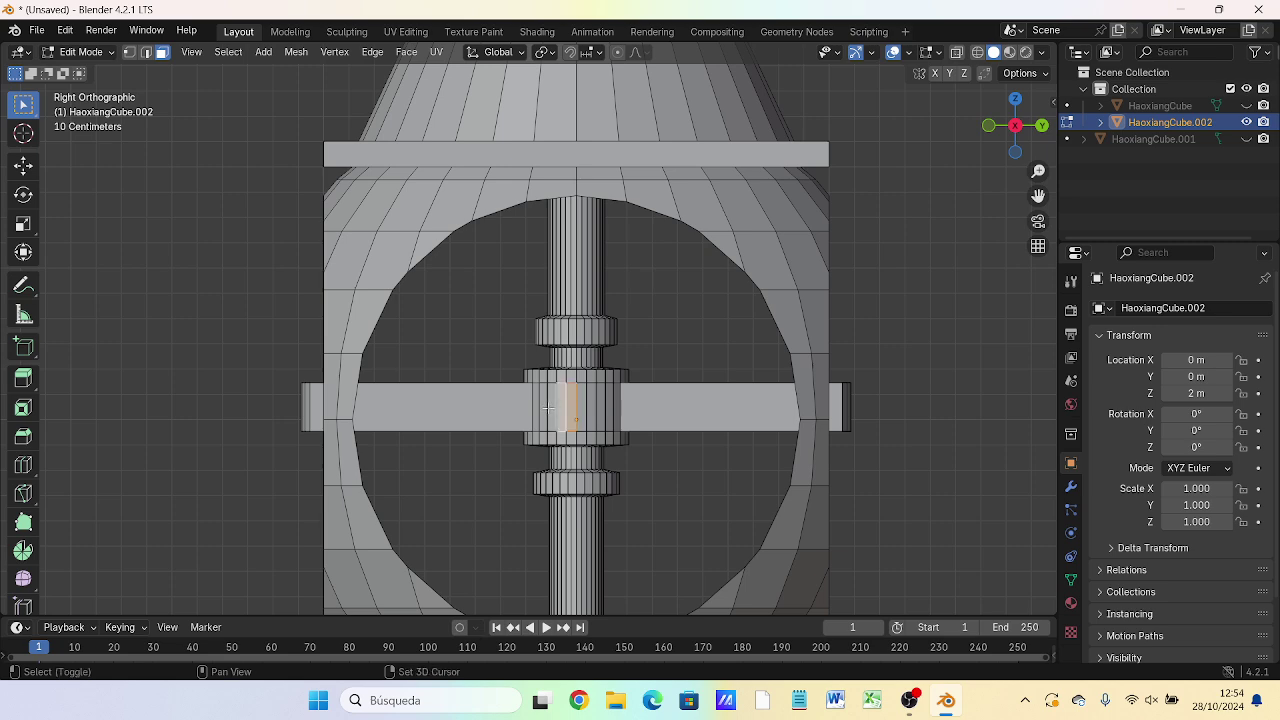
left_click(554, 408, "shift")
left_click(582, 407, "shift")
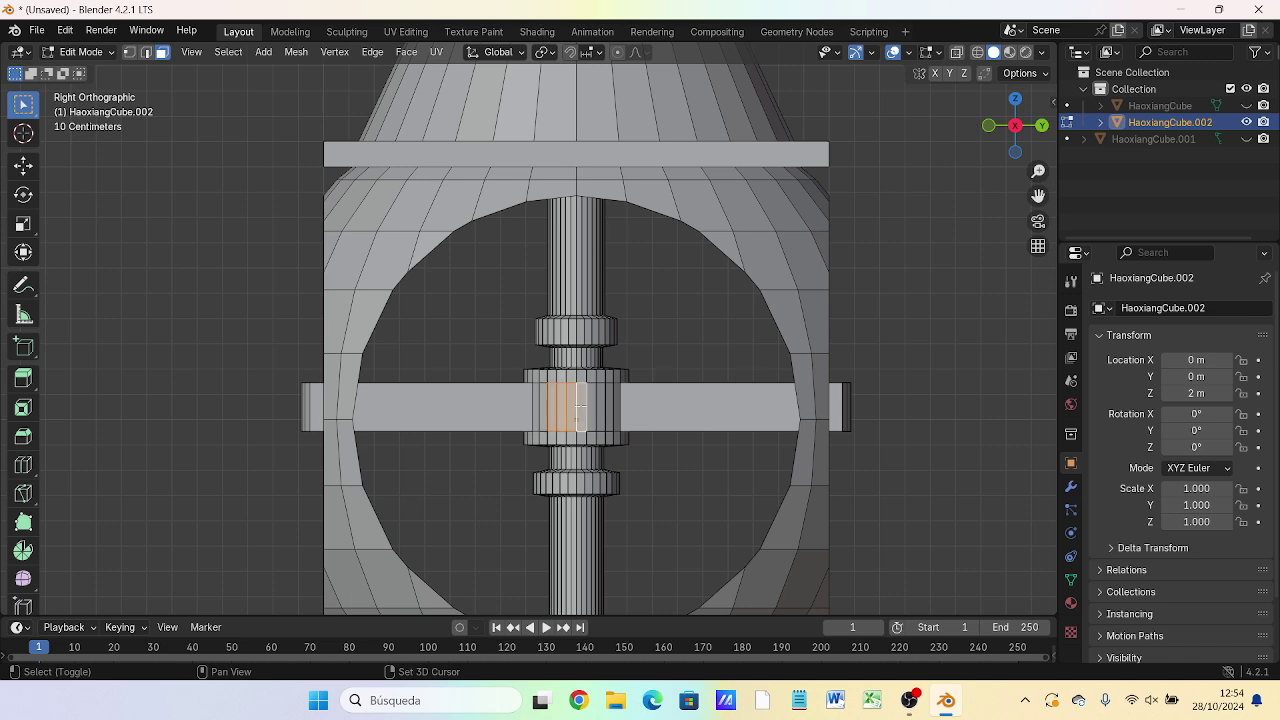
left_click(594, 405, "shift")
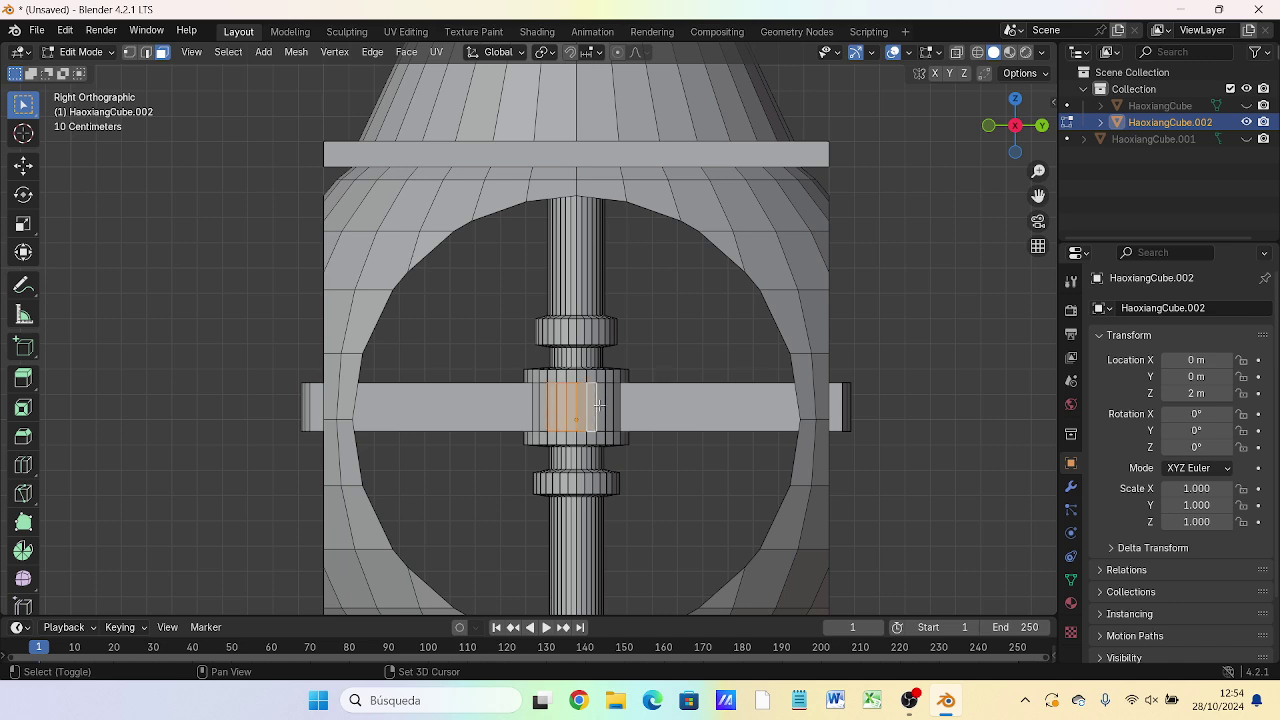
left_click(599, 406, "shift")
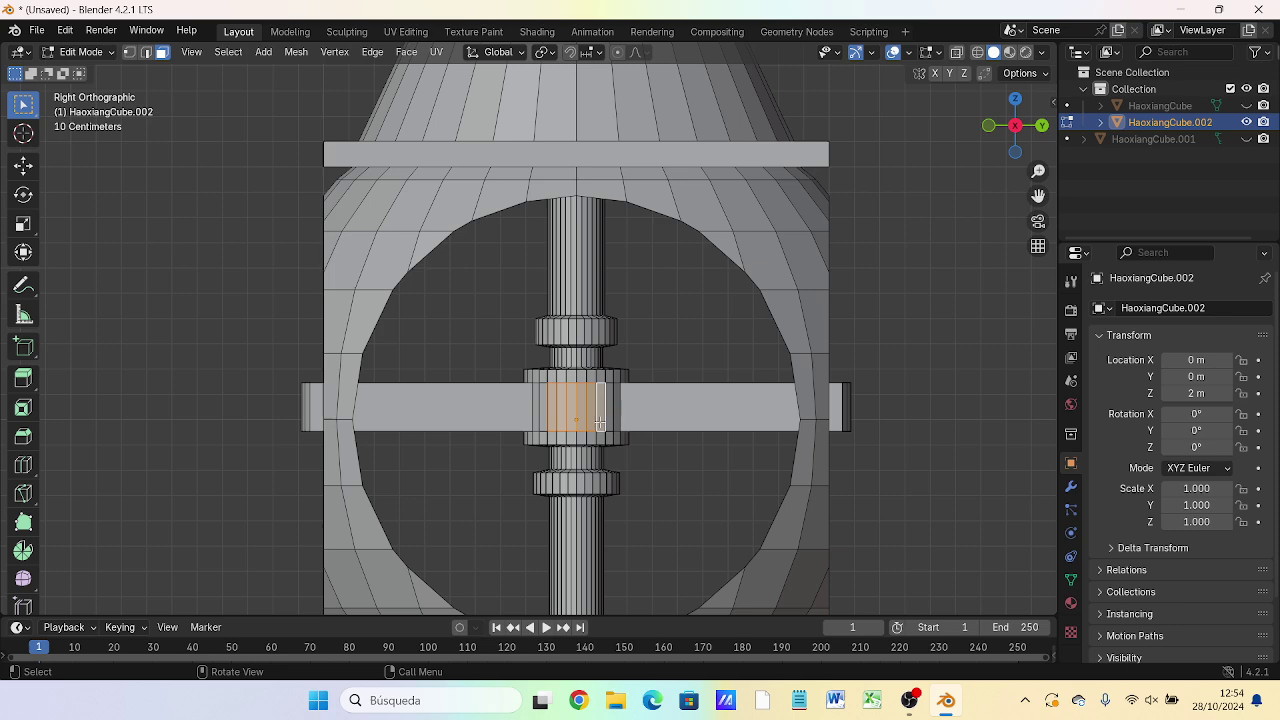
key("KP_1")
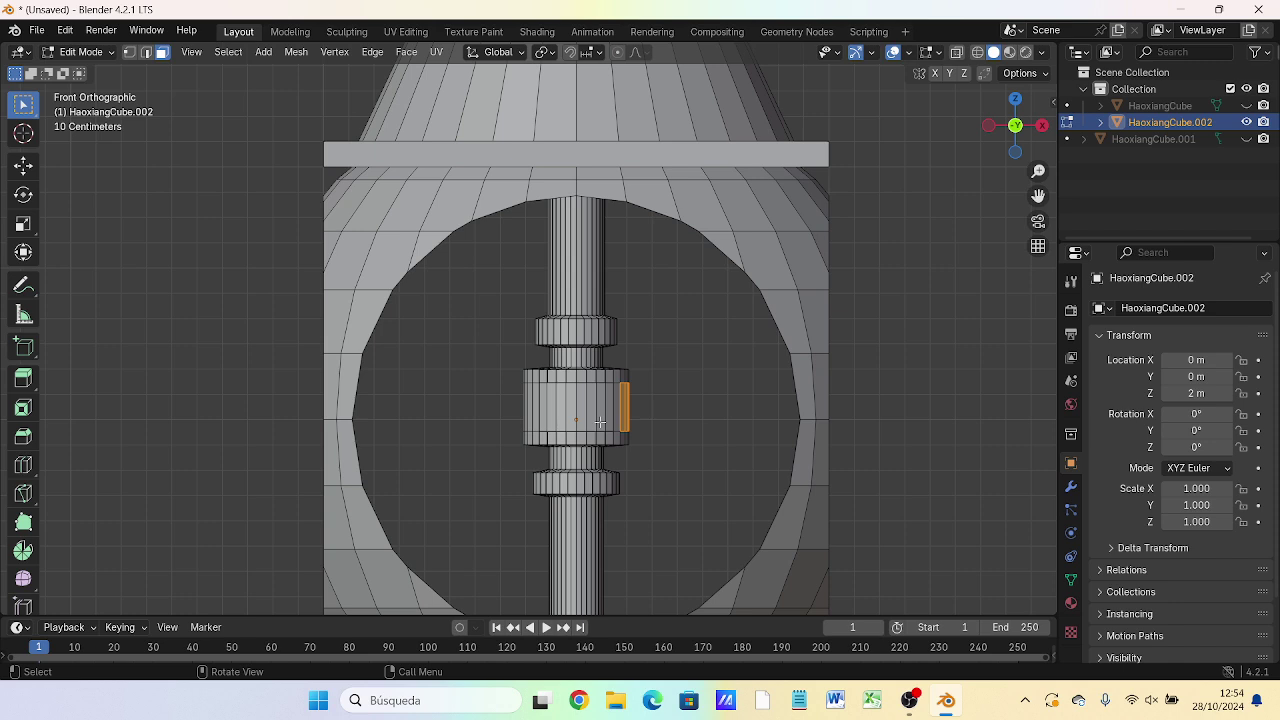
key("e")
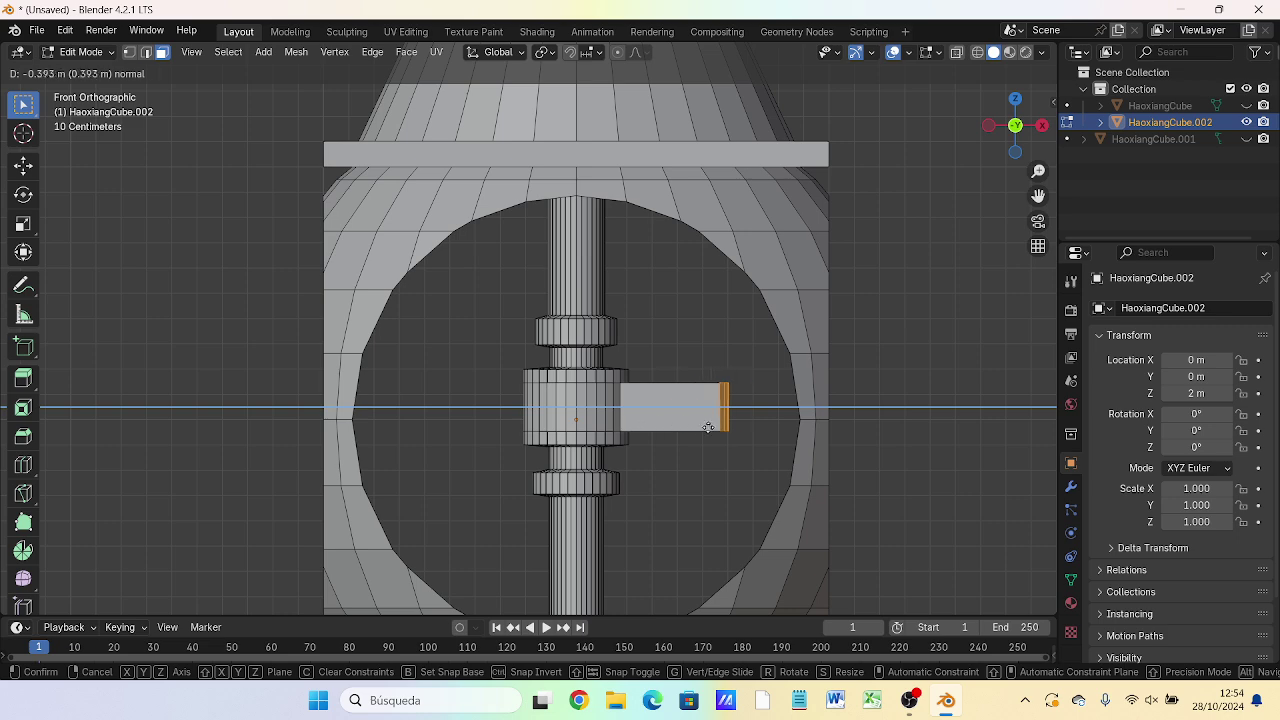
left_click(823, 432)
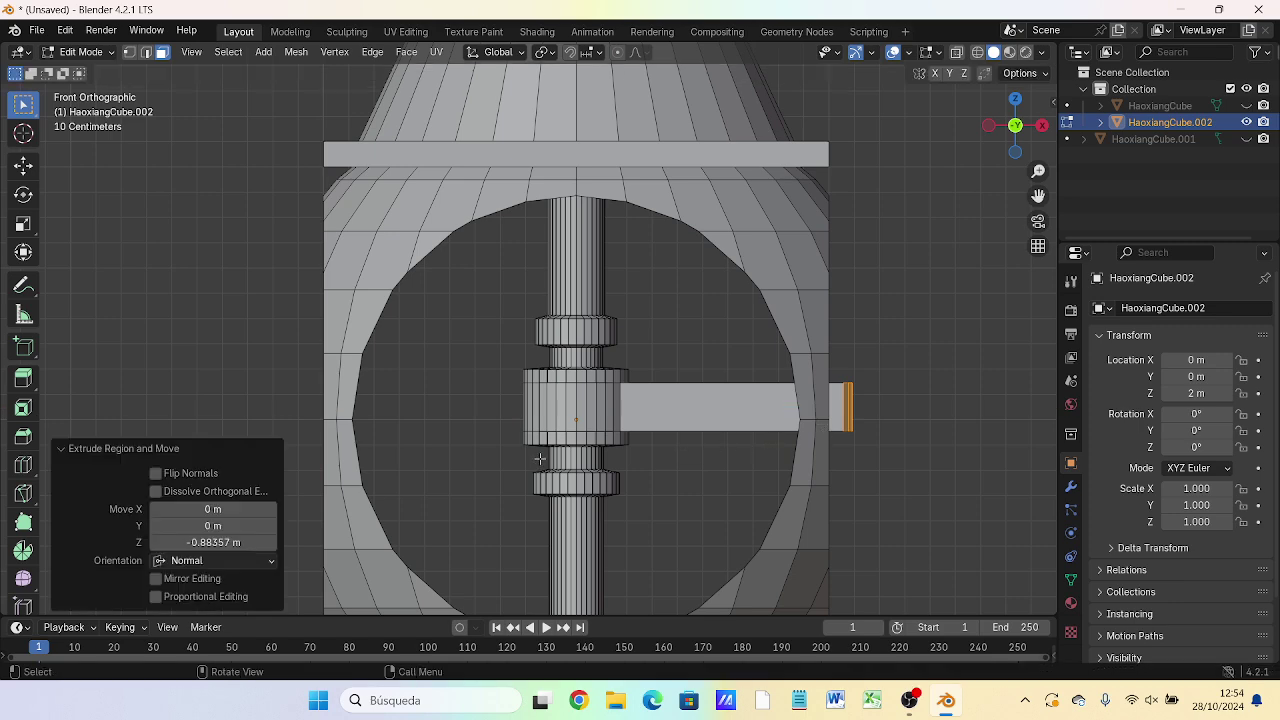
key("KP_3")
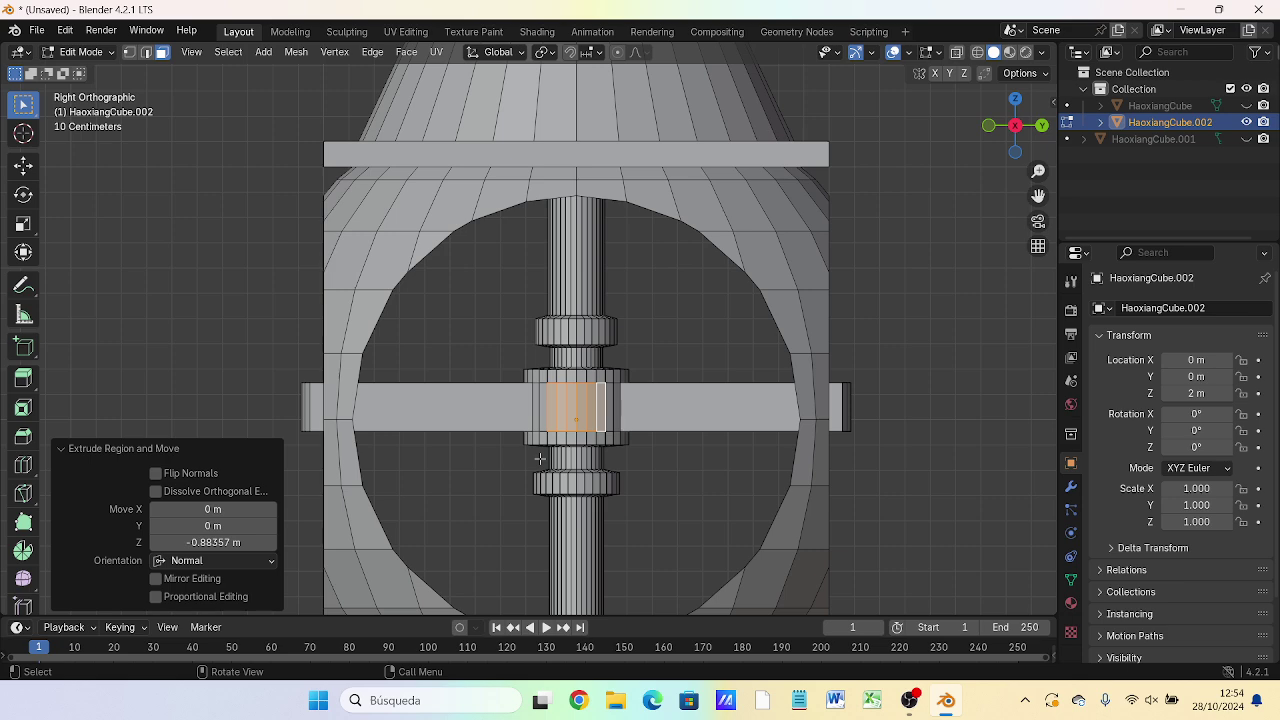
- Select the hub's left face strips and extrude them 0.88284 m into a fourth arm opposite the third
key("ctrl+KP_3")
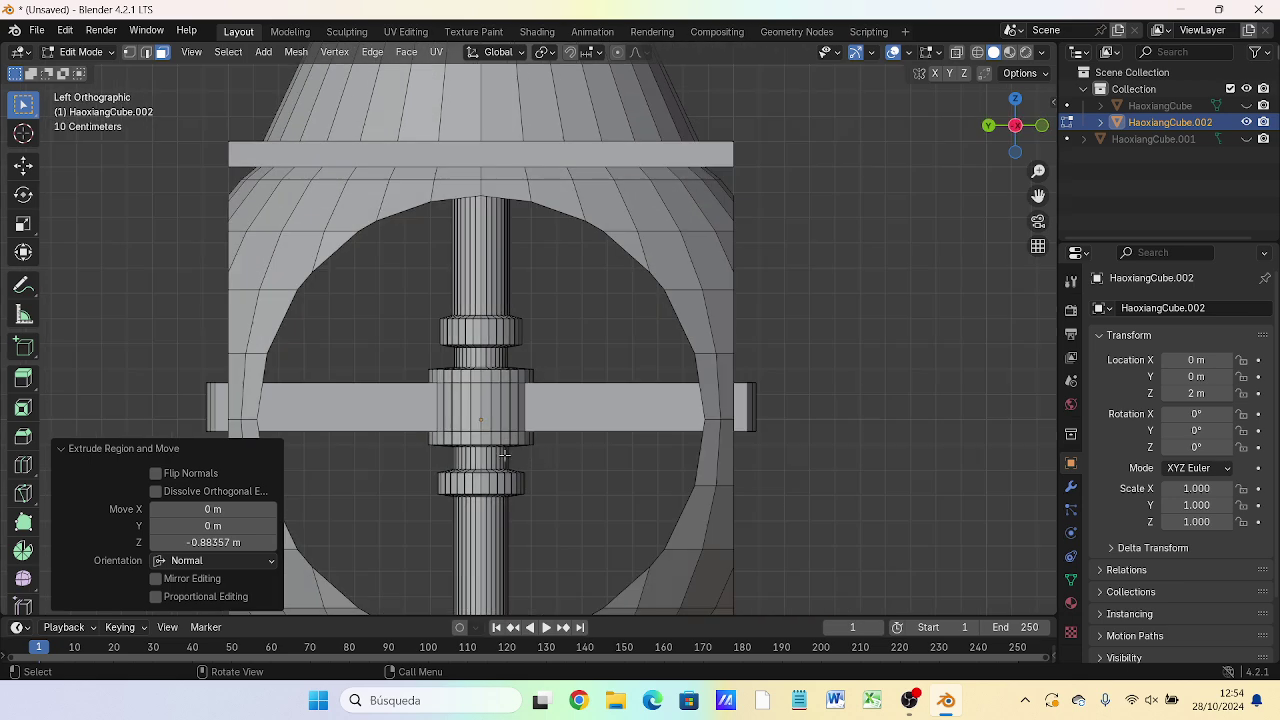
left_click(472, 410)
scroll(465, 410, "up", 2)
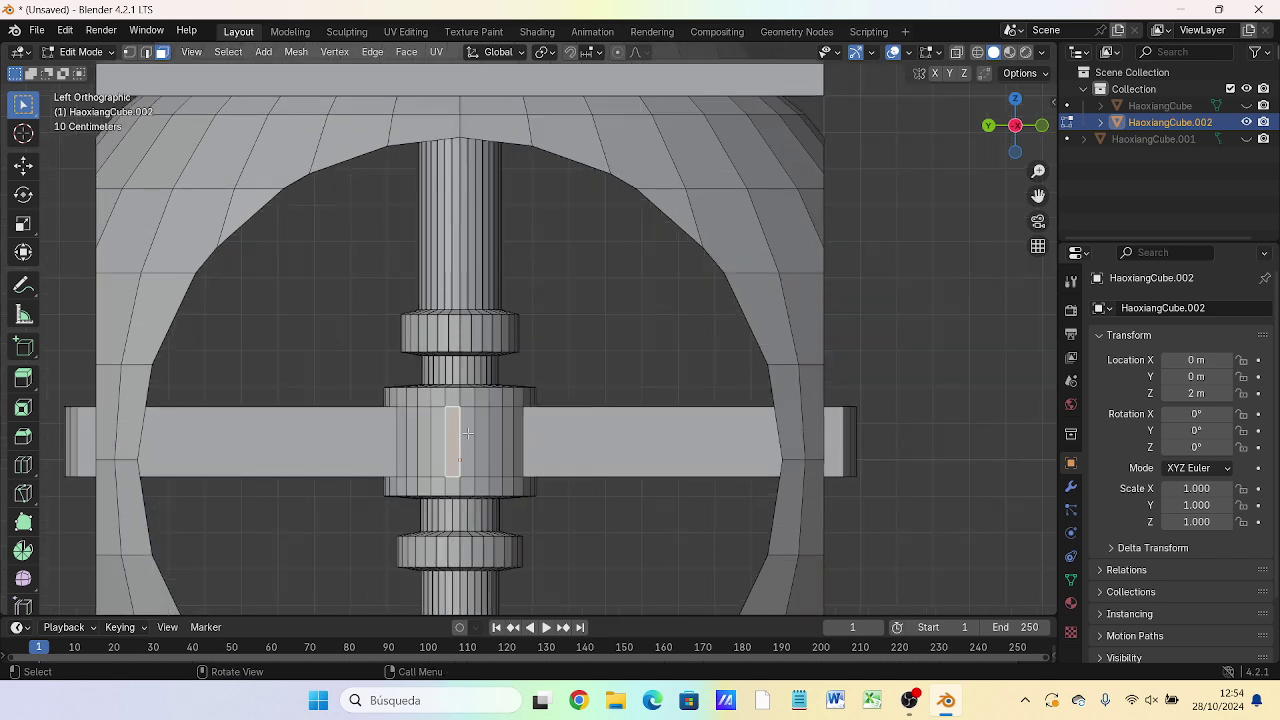
left_click(437, 436, "shift")
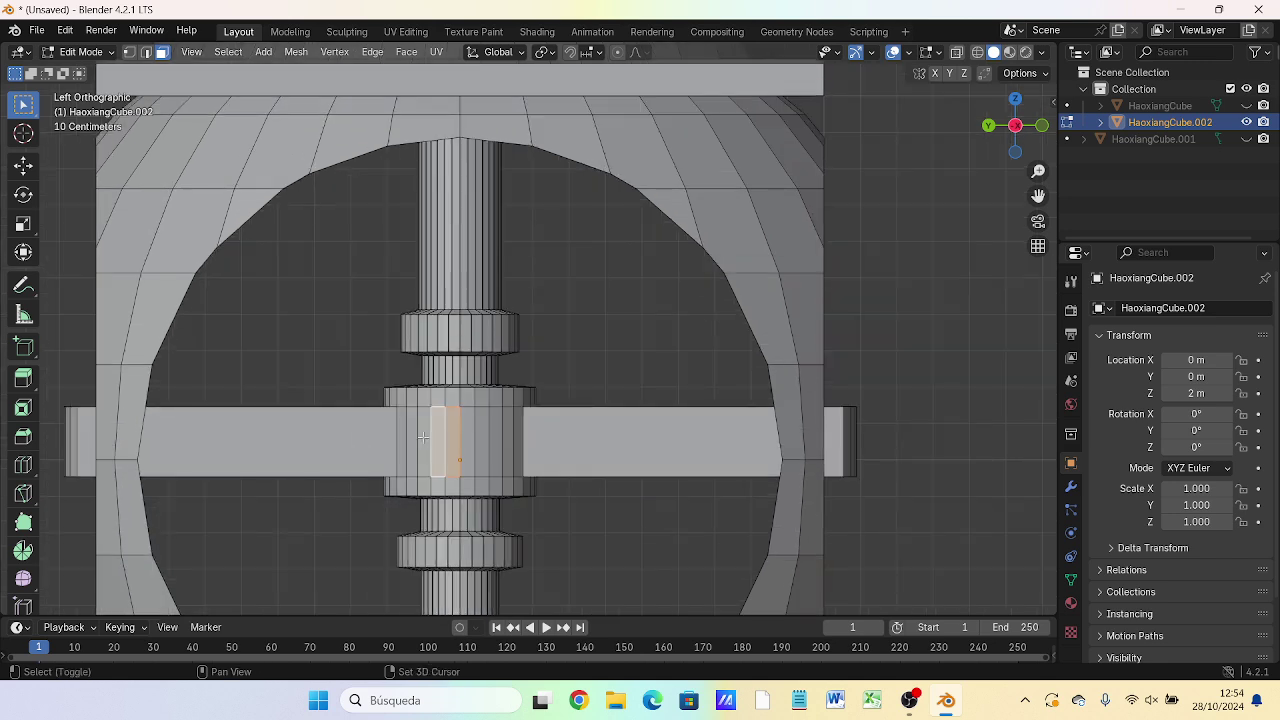
left_click(423, 437, "shift")
left_click(466, 437, "shift")
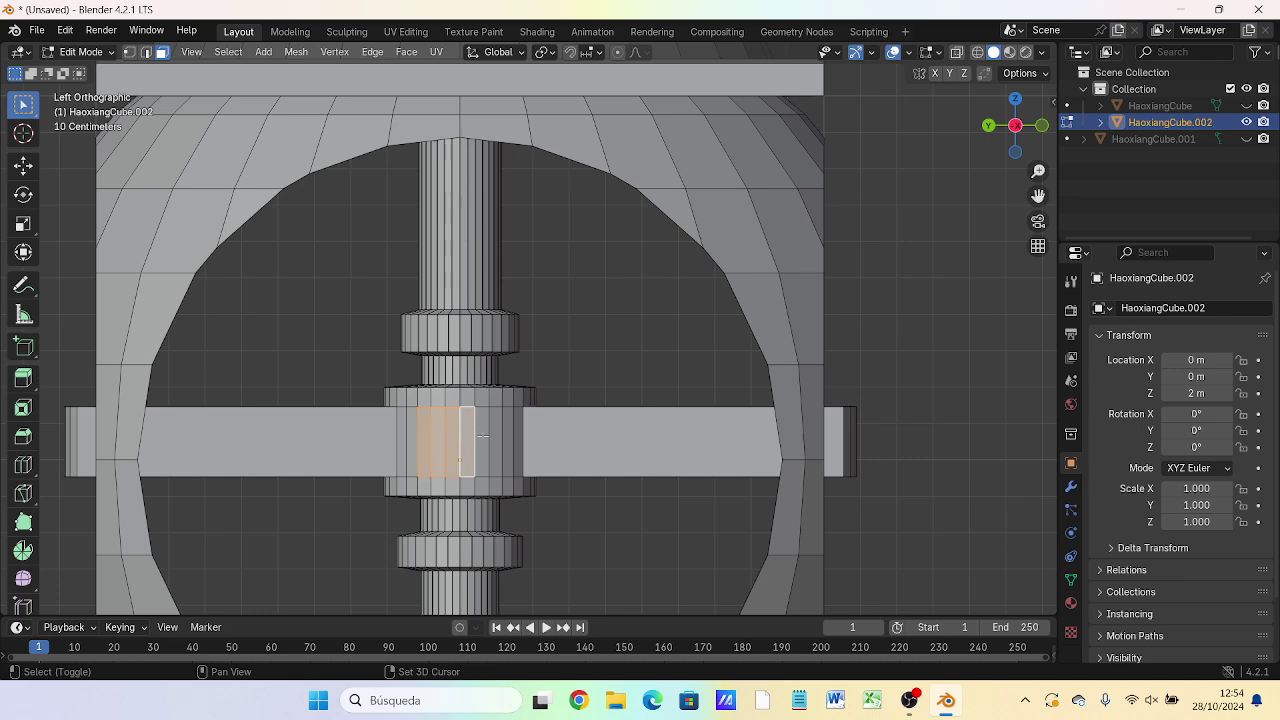
left_click(482, 436, "shift")
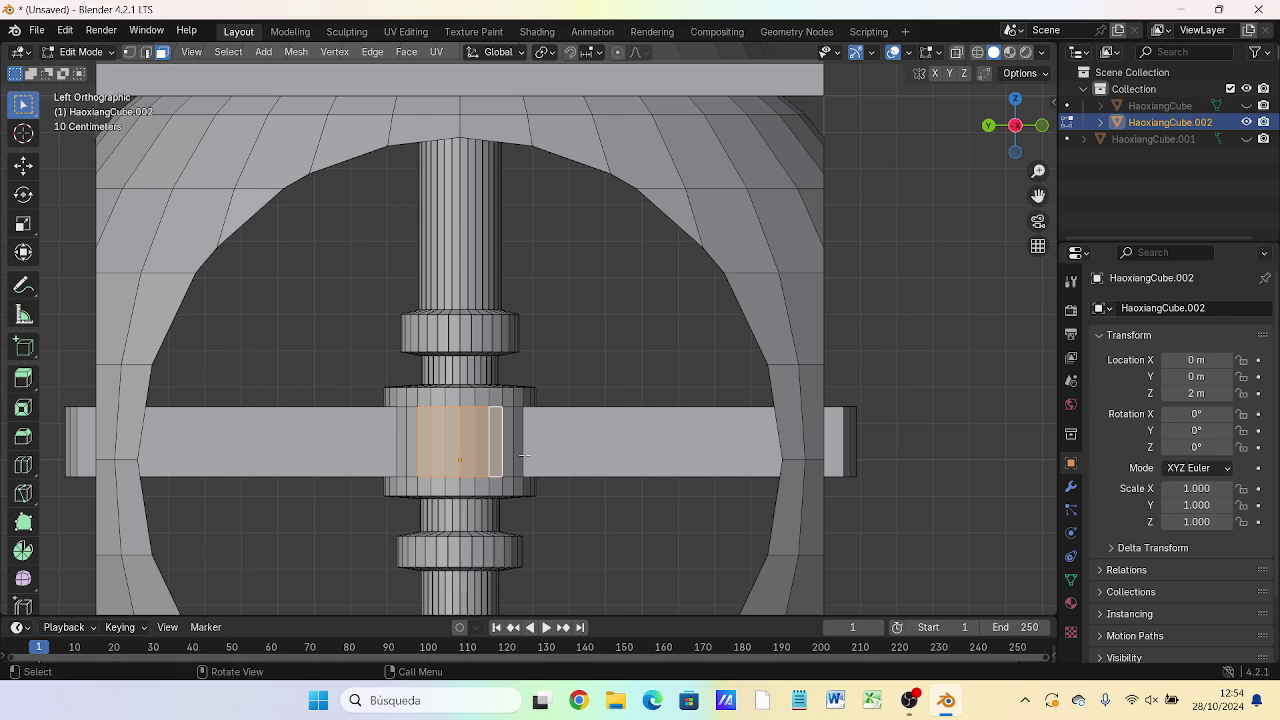
key("KP_3")
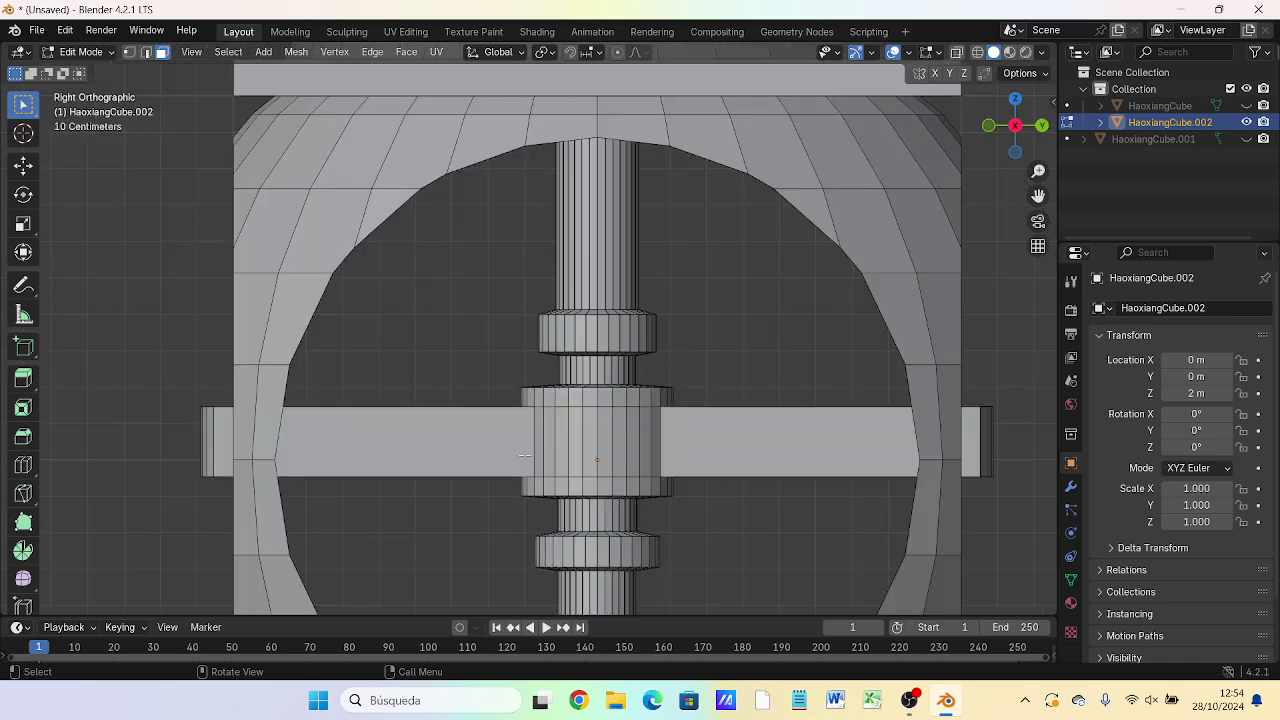
key("KP_1")
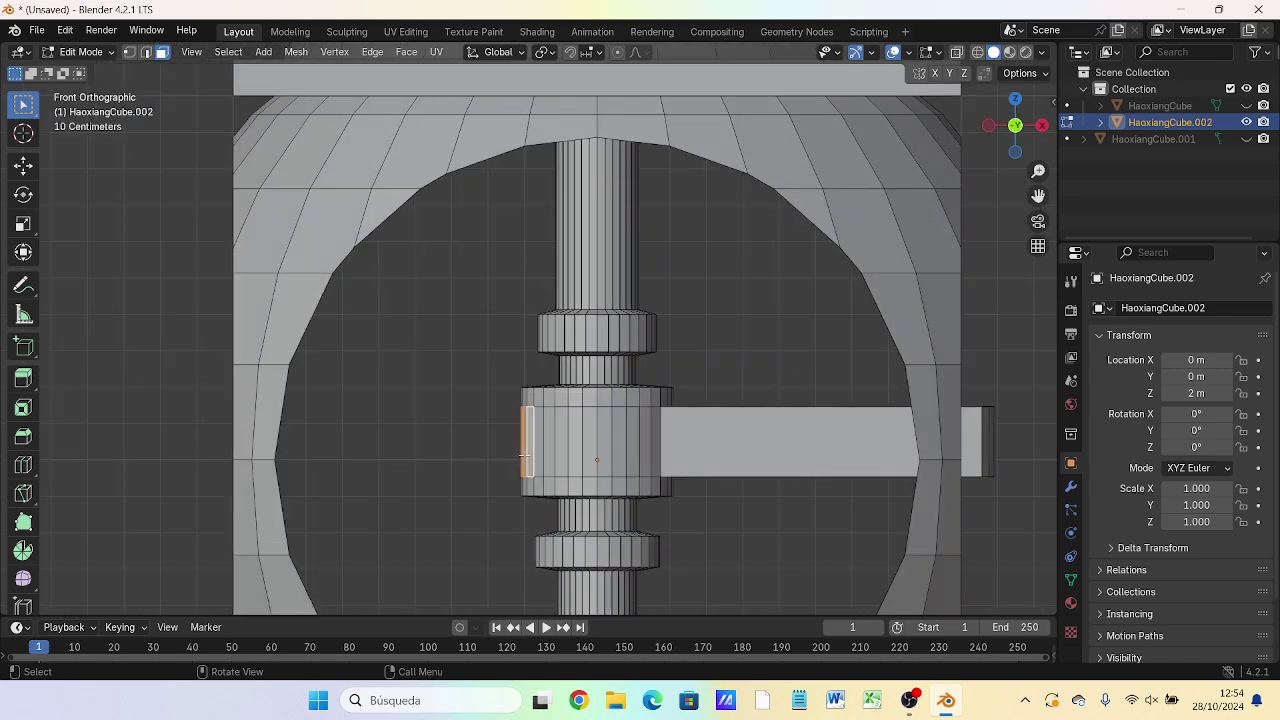
key("e")
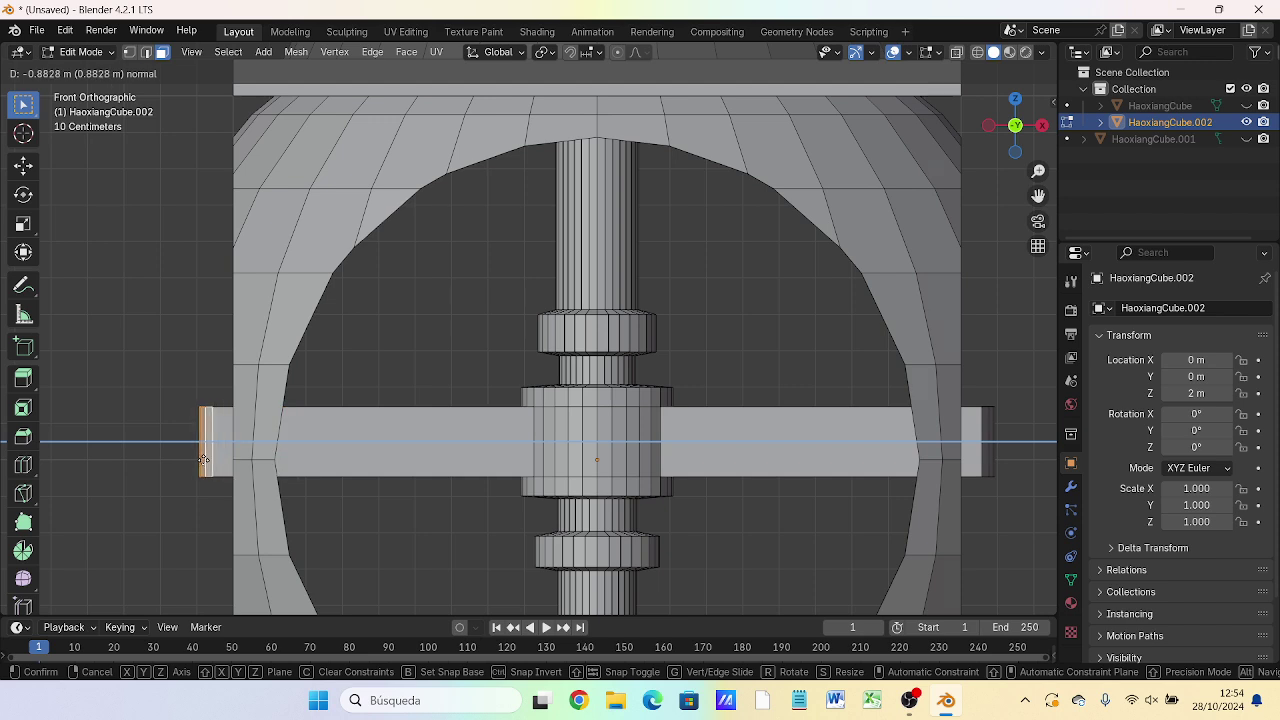
left_click(203, 460)
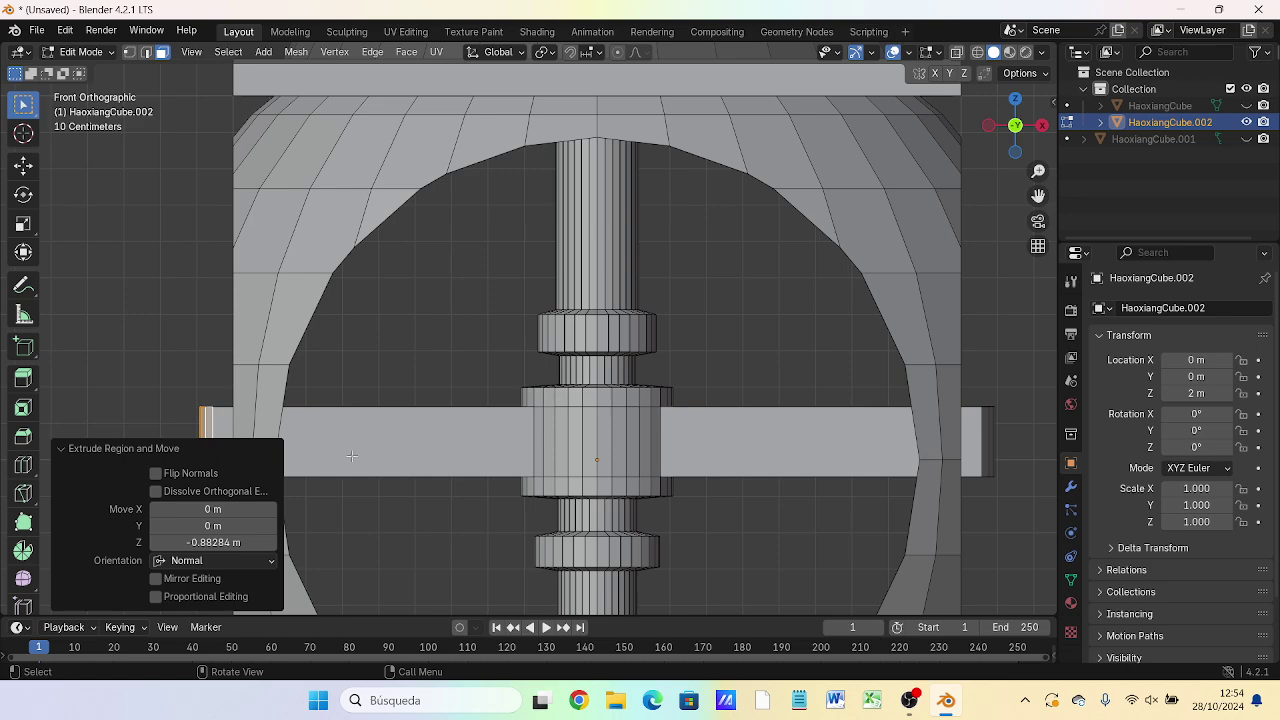
middle_click_drag(353, 455, 571, 378)
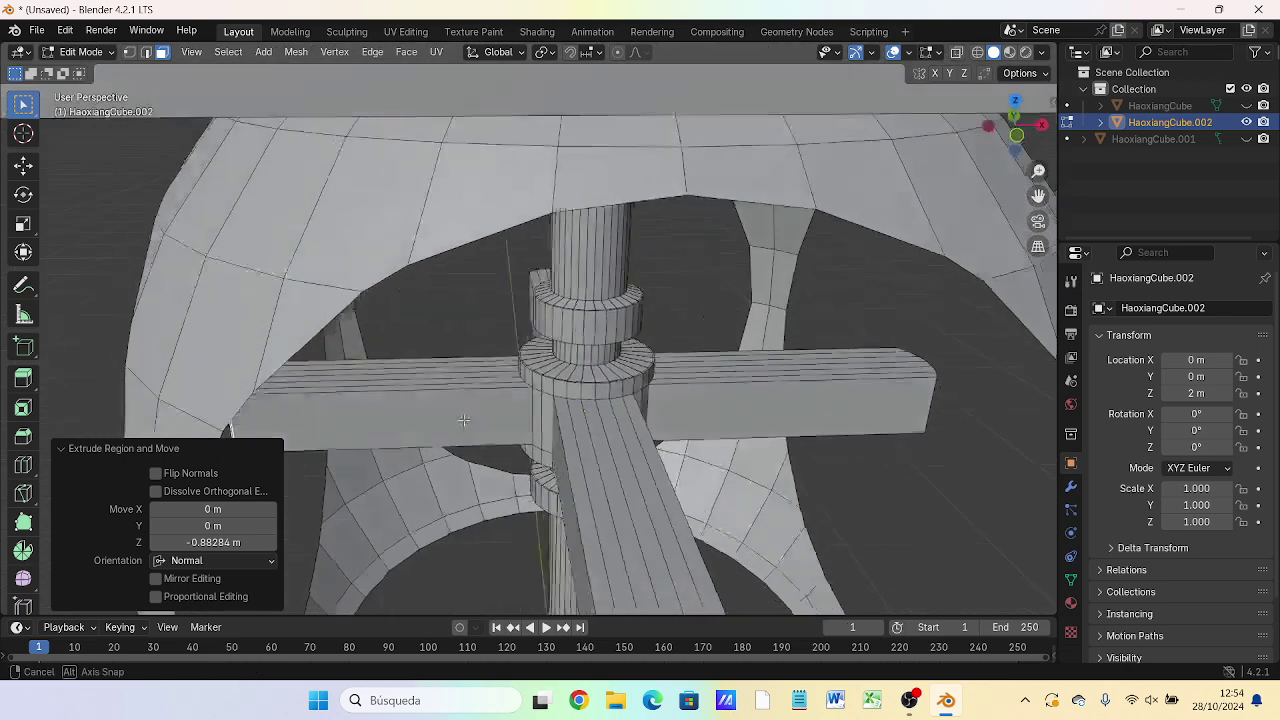
- Zoom out and orbit toward a front-facing view of the lamp piece
scroll(571, 378, "down", 5)
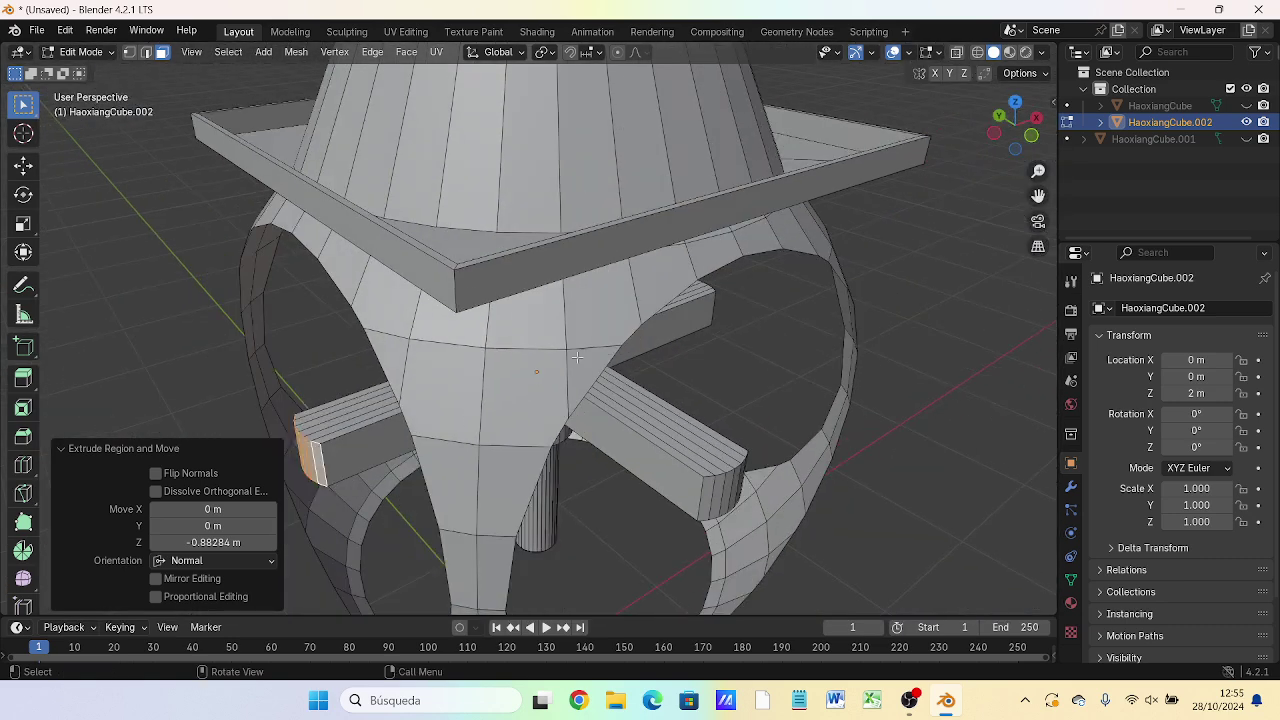
scroll(585, 365, "down", 1)
scroll(594, 357, "down", 1)
scroll(597, 357, "down", 2)
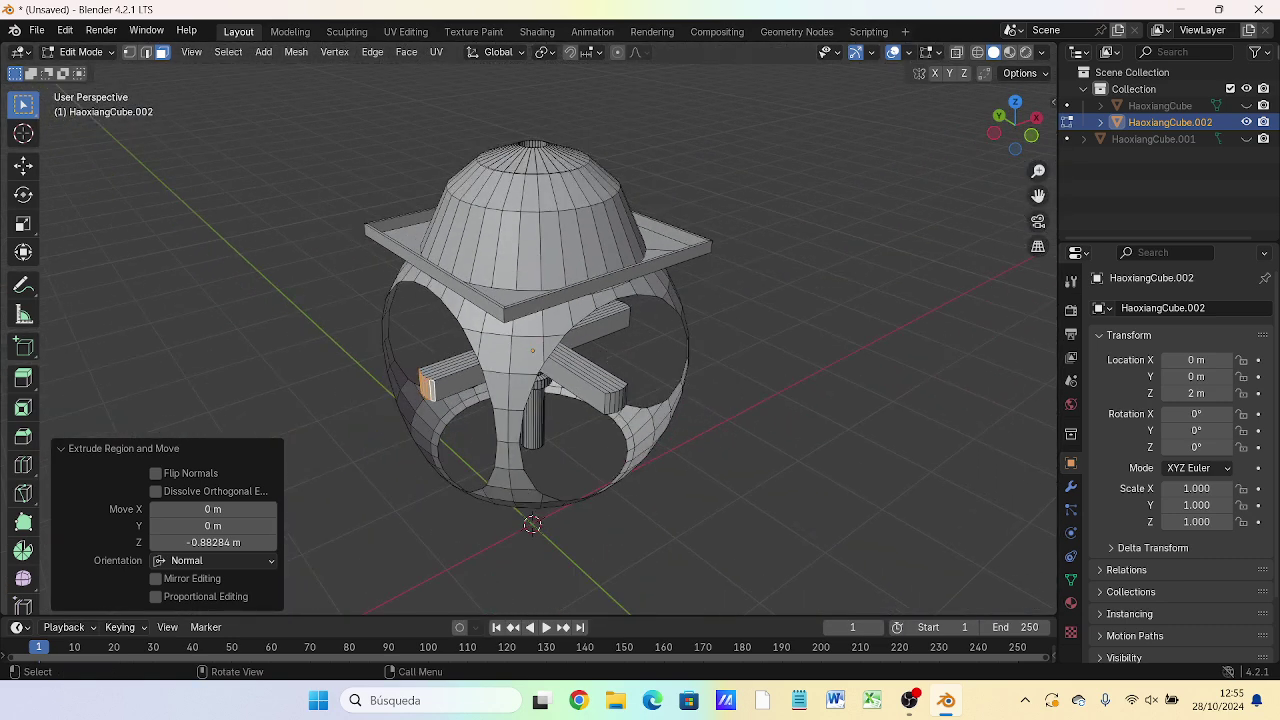
mouse_move(609, 312)
middle_mouse_down()
mouse_move(297, 346)
mouse_move(497, 609)
mouse_move(387, 304)
mouse_move(512, 350)
mouse_move(499, 331)
mouse_move(636, 360)
mouse_move(671, 337)
mouse_move(697, 343)
mouse_move(592, 372)
middle_mouse_up()
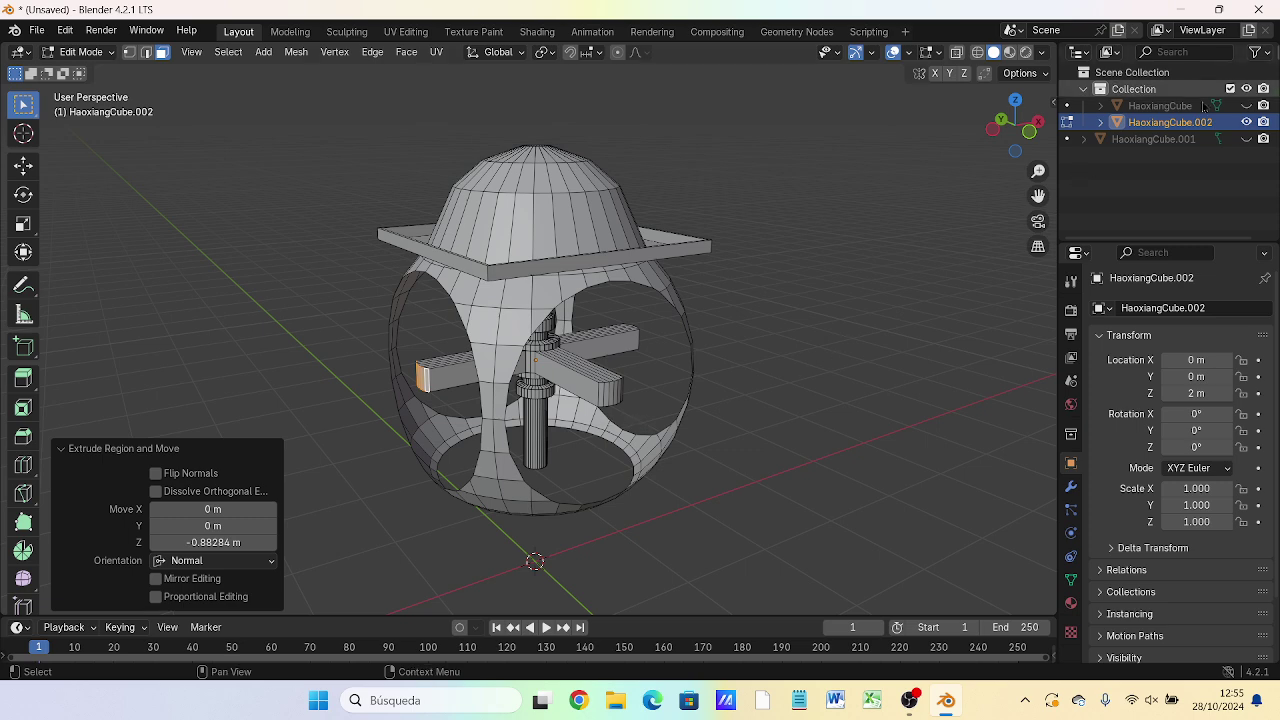
- Unhide the HaoxiangCube base and orbit to an upright, frontal close-up of the model
left_click(1246, 105)
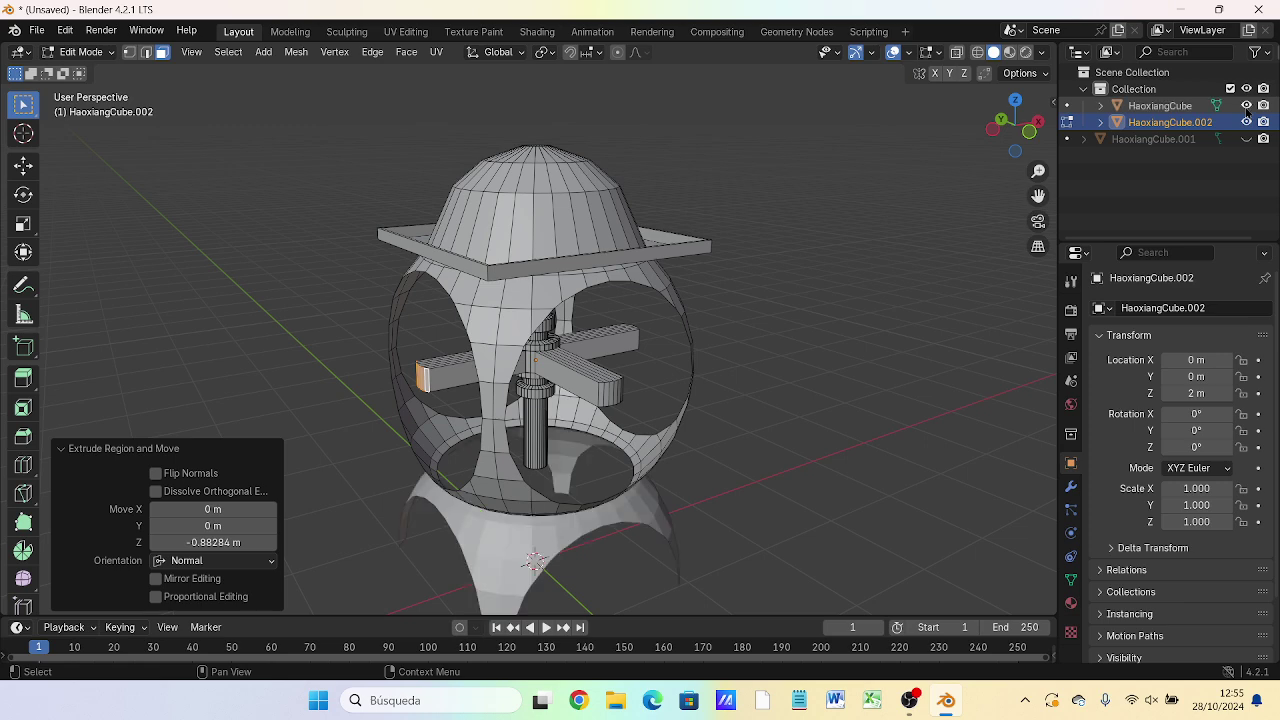
scroll(805, 311, "down", 3)
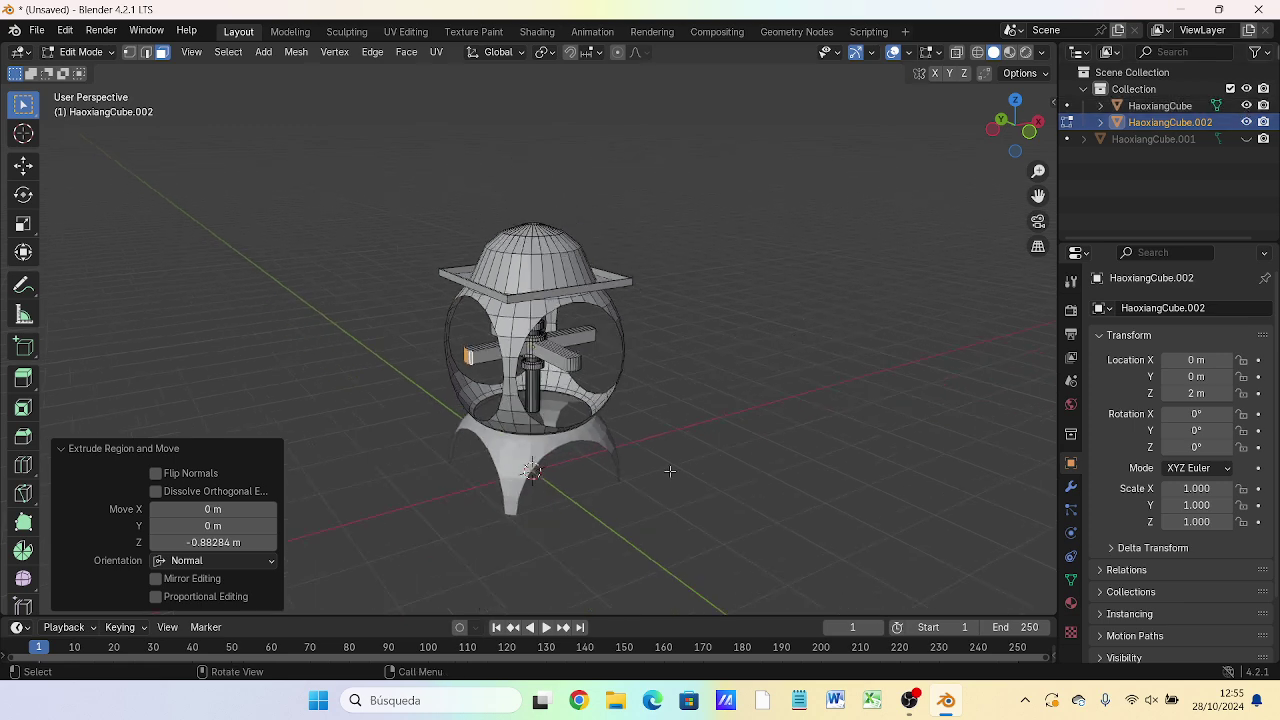
scroll(670, 469, "up", 3)
mouse_move(670, 469)
middle_mouse_down()
mouse_move(544, 425)
mouse_move(428, 448)
mouse_move(323, 414)
mouse_move(148, 391)
mouse_move(395, 482)
mouse_move(762, 423)
mouse_move(874, 443)
mouse_move(791, 457)
mouse_move(700, 441)
mouse_move(686, 220)
mouse_move(684, 242)
mouse_move(334, 424)
mouse_move(419, 307)
middle_mouse_up()
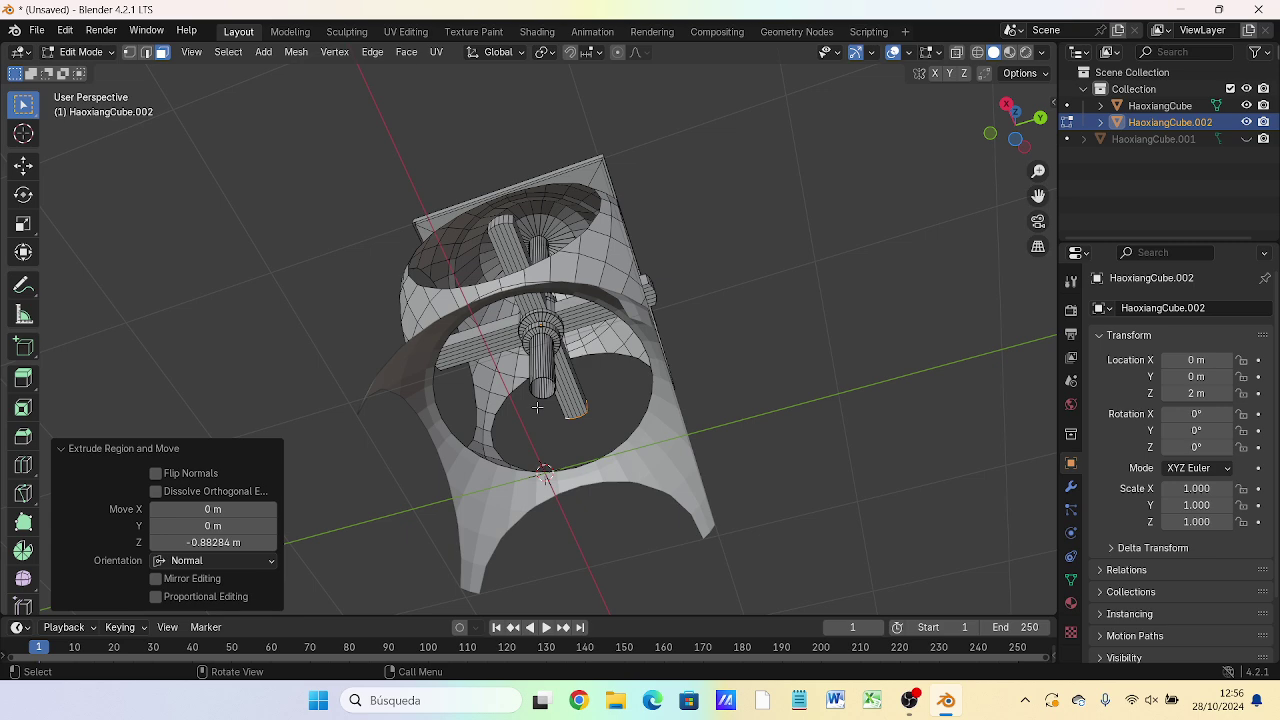
scroll(543, 404, "down", 2)
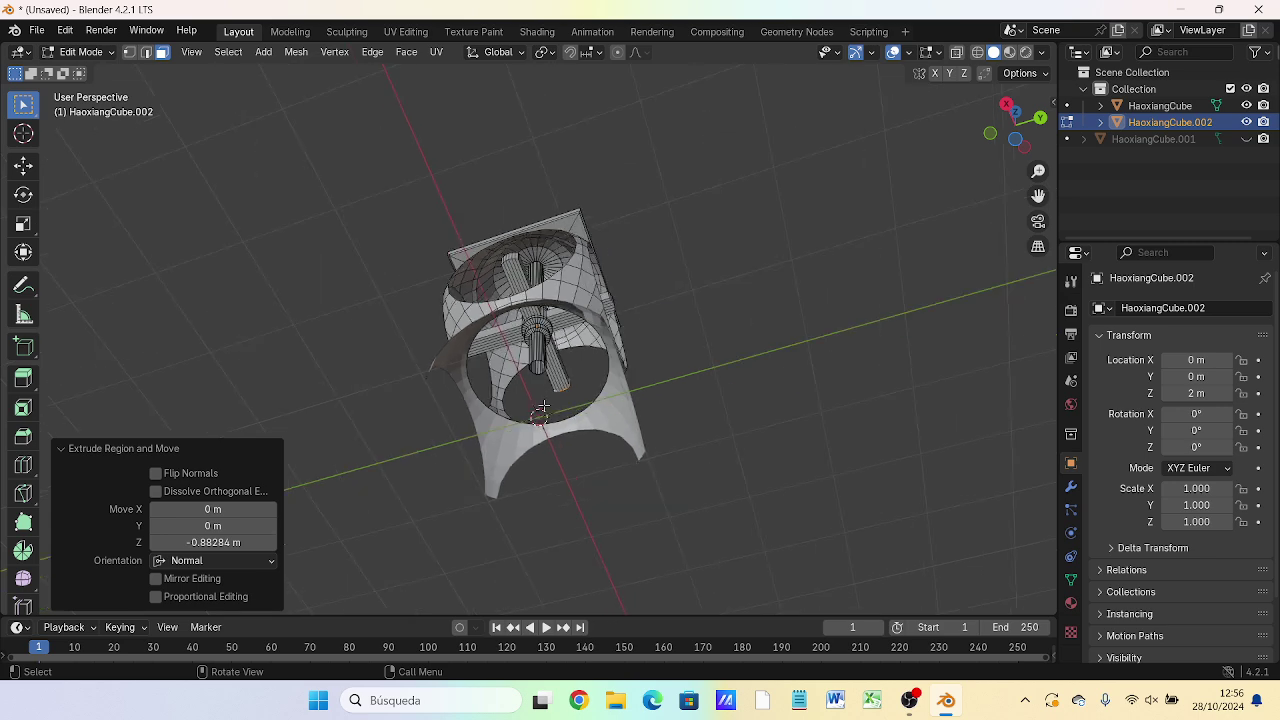
scroll(543, 404, "up", 1)
scroll(545, 406, "up", 3)
scroll(548, 408, "up", 2)
middle_click_drag(557, 584, 565, 486)
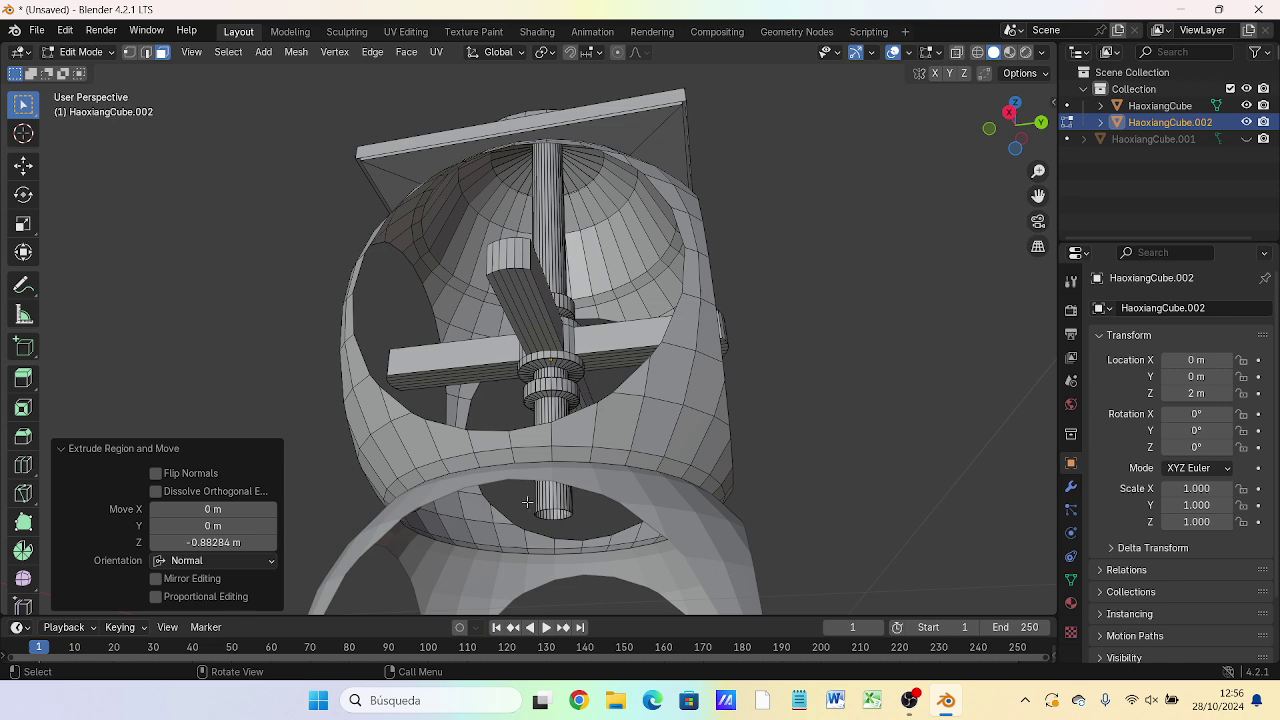
- In vertex mode, select the lower shaft vertices, hide HaoxiangCube, and go to Front view
left_click(128, 53)
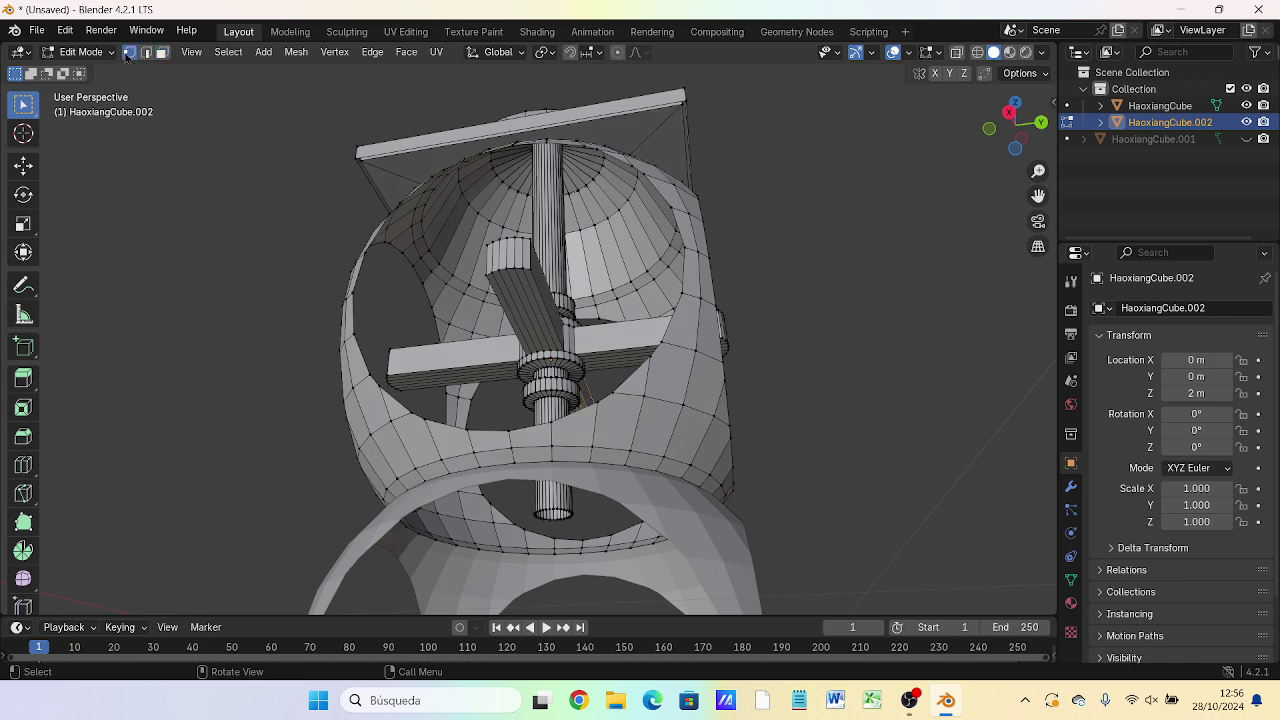
left_click_drag(525, 502, 586, 520)
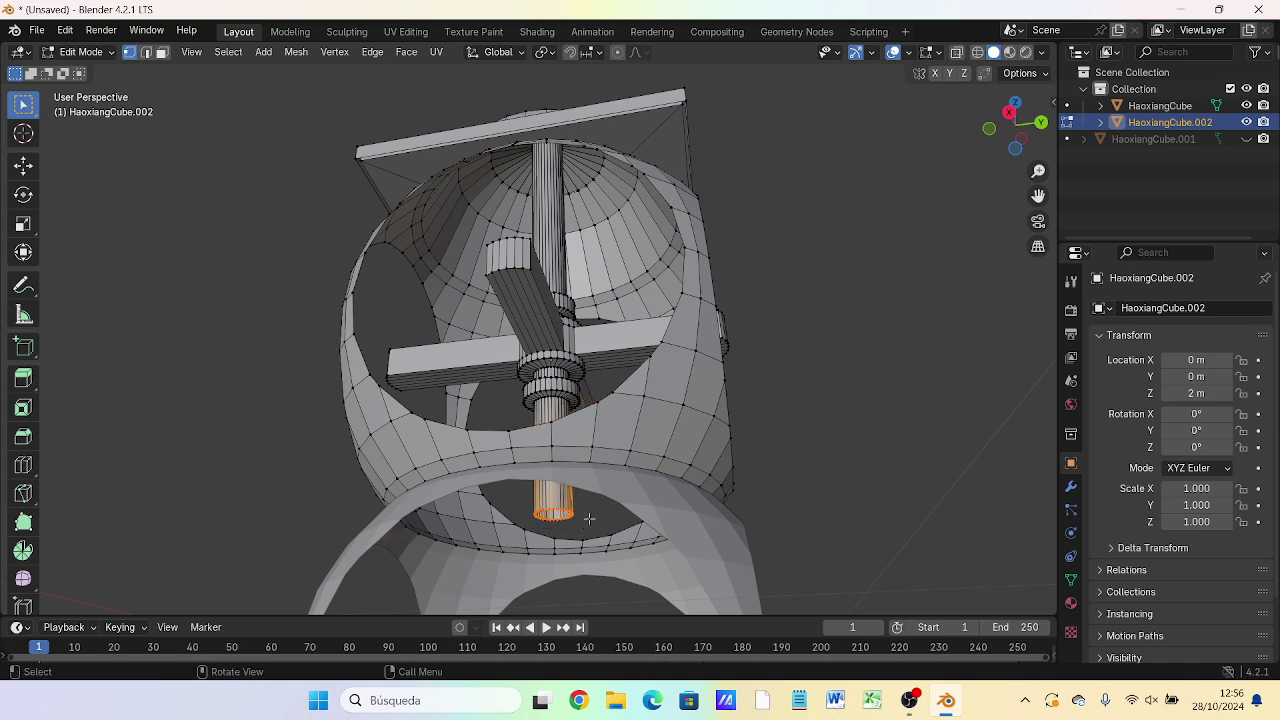
left_click(1246, 105)
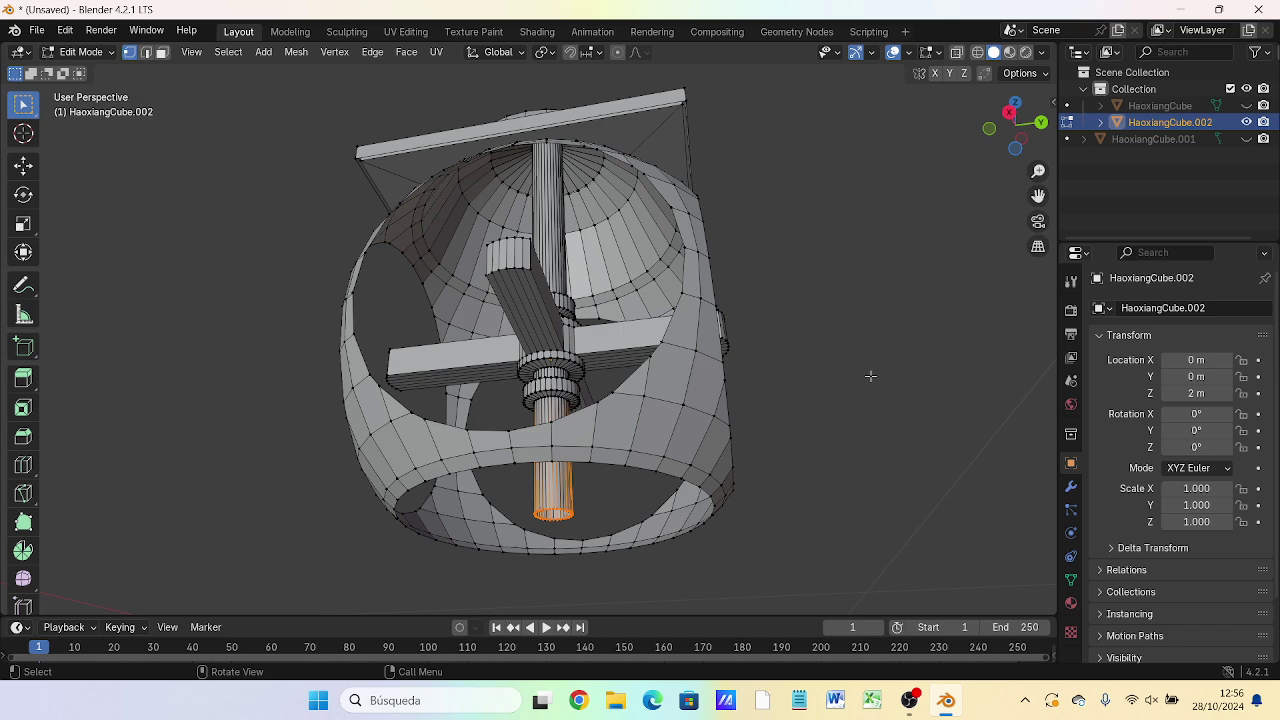
key("KP_1")
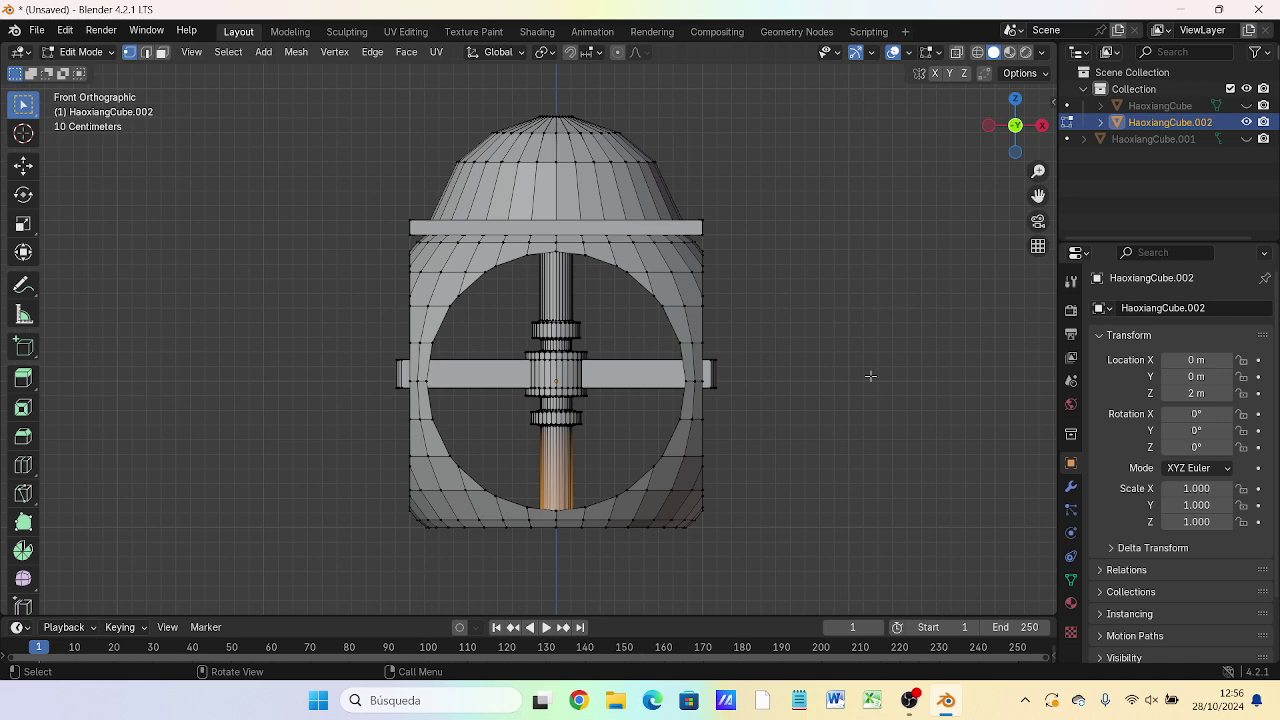
- Switch the viewport to Wireframe and bring the shaft's bottom into view
key("z")
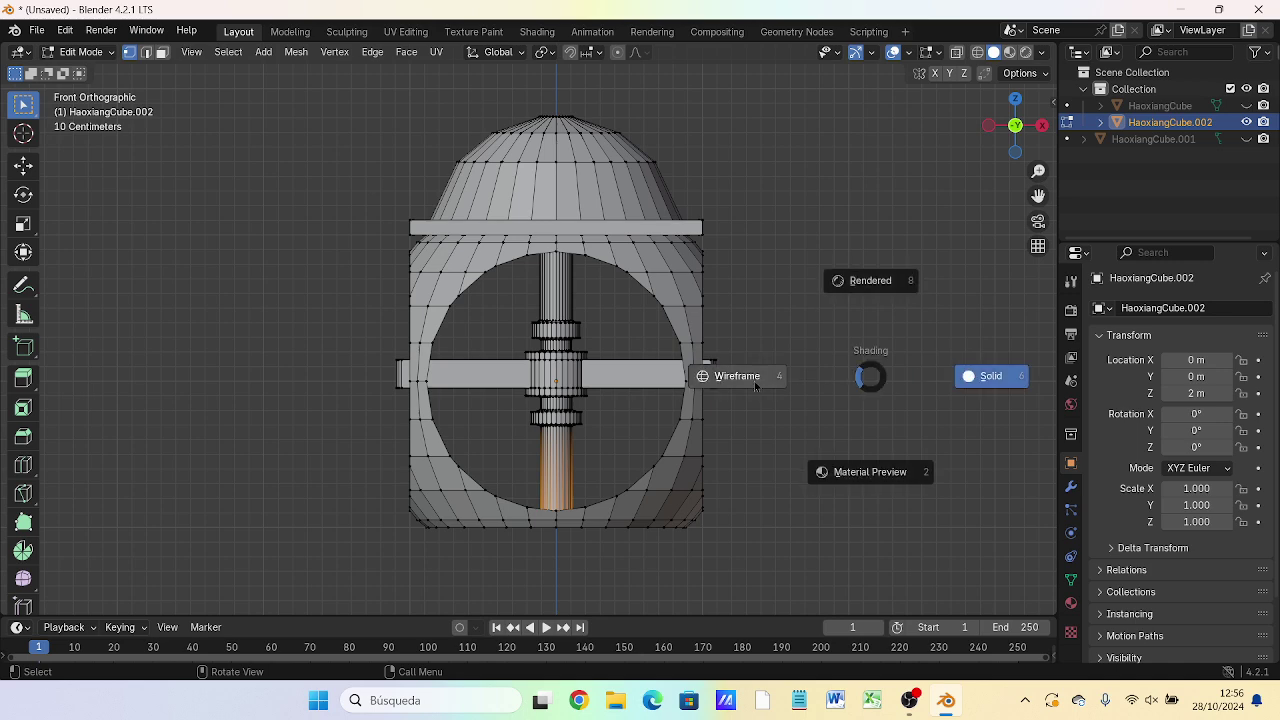
left_click(755, 386)
scroll(530, 565, "up", 4)
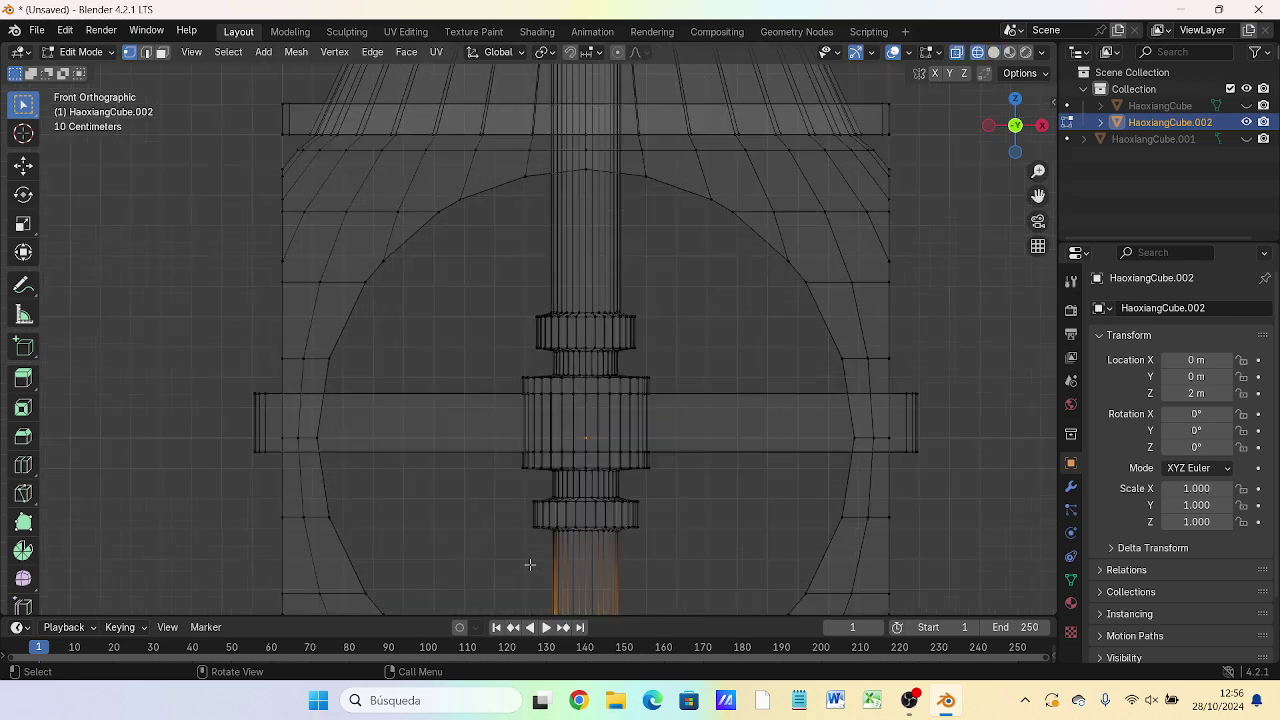
middle_click_drag(571, 540, 583, 235, "shift")
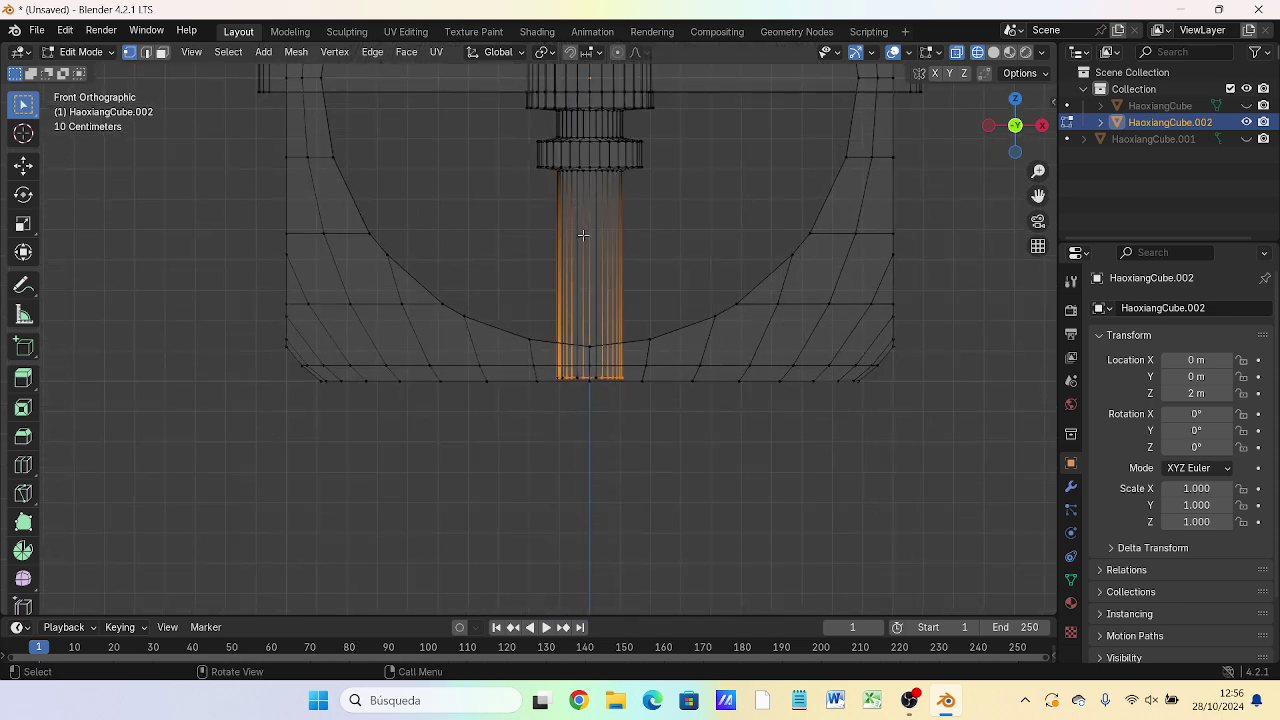
- Start a Z-constrained move of the shaft's bottom vertices, then cancel it
key("g")
key("z")
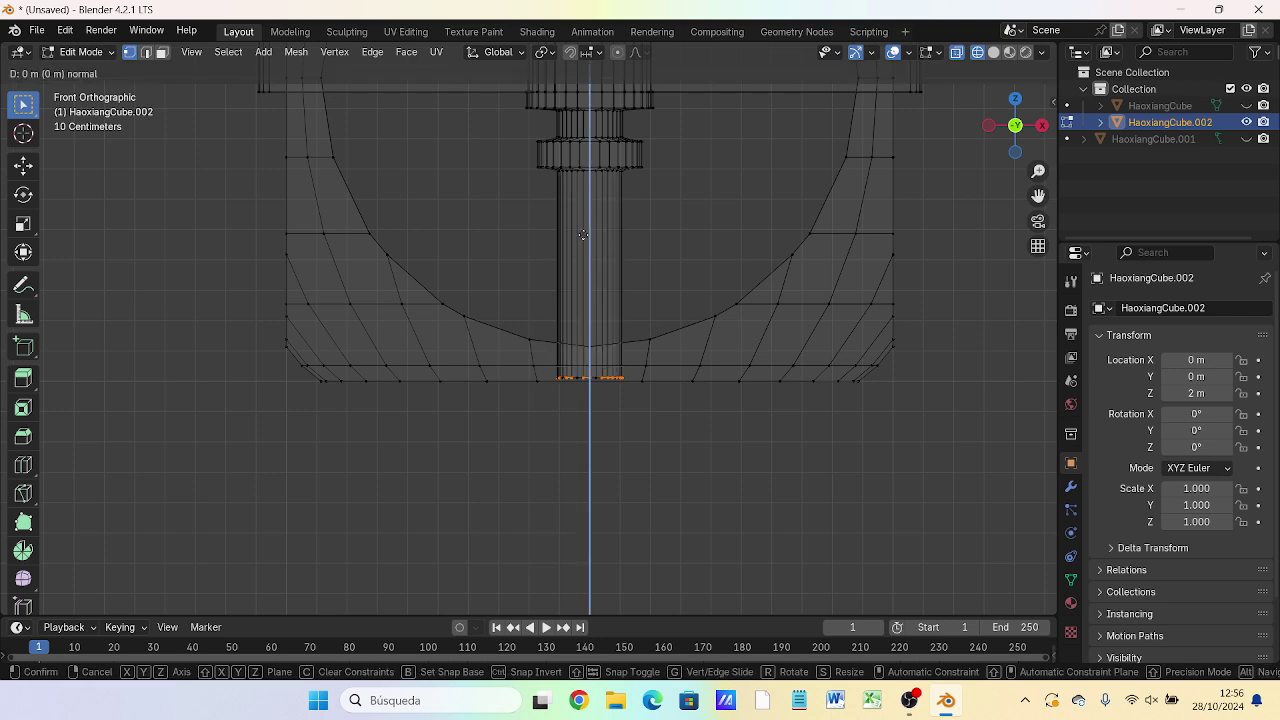
key("z")
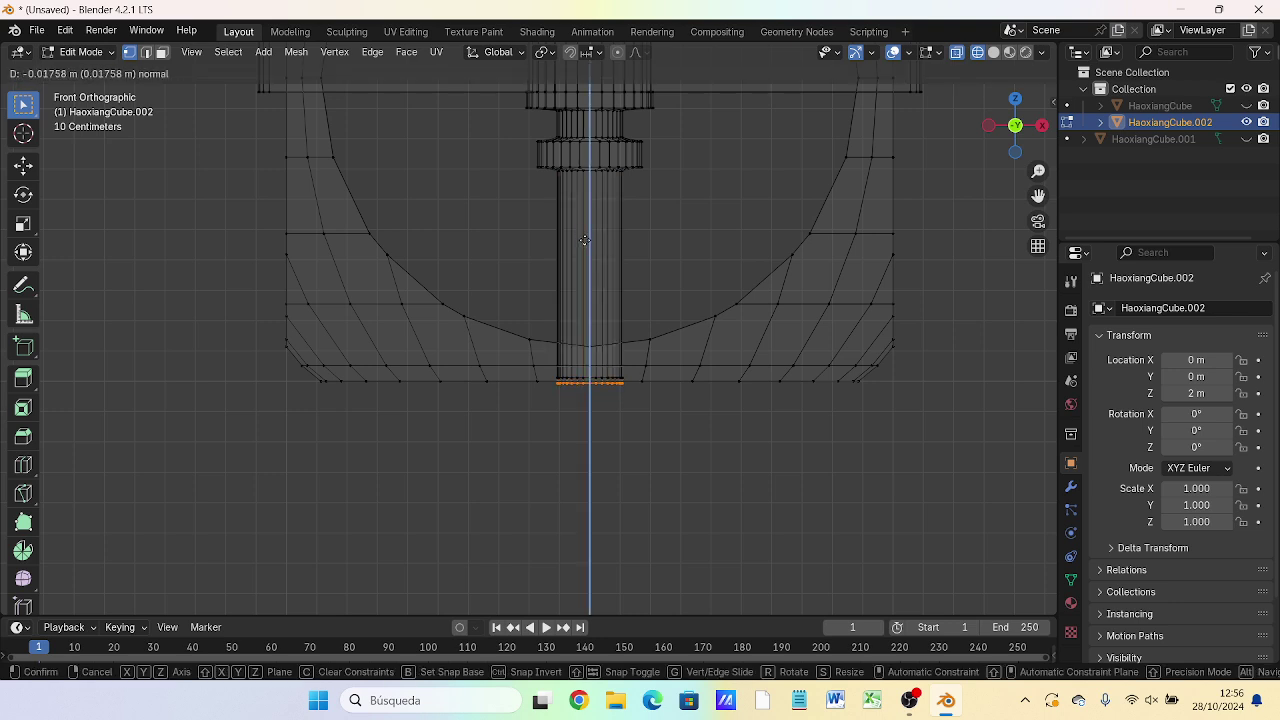
right_click(584, 240)
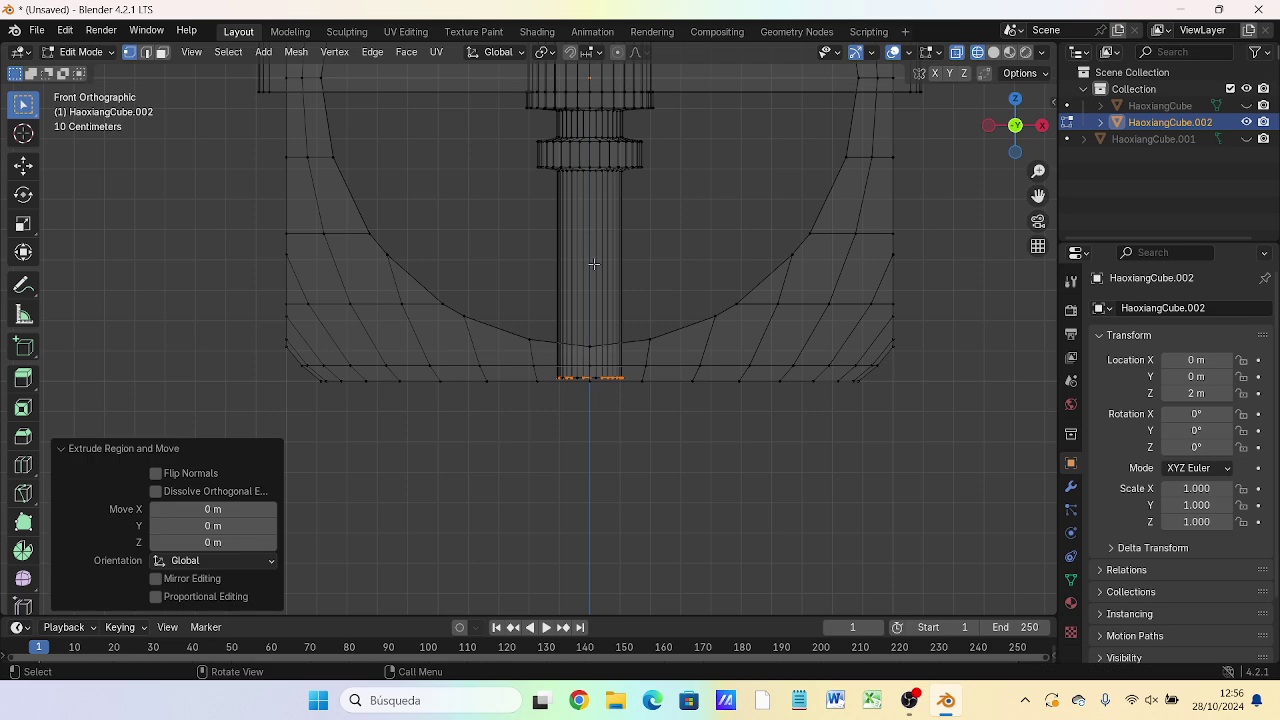
- Select the shaft's bottom vertices and extrude them 0.00954 m further down
scroll(604, 407, "up", 3)
scroll(604, 407, "up", 1)
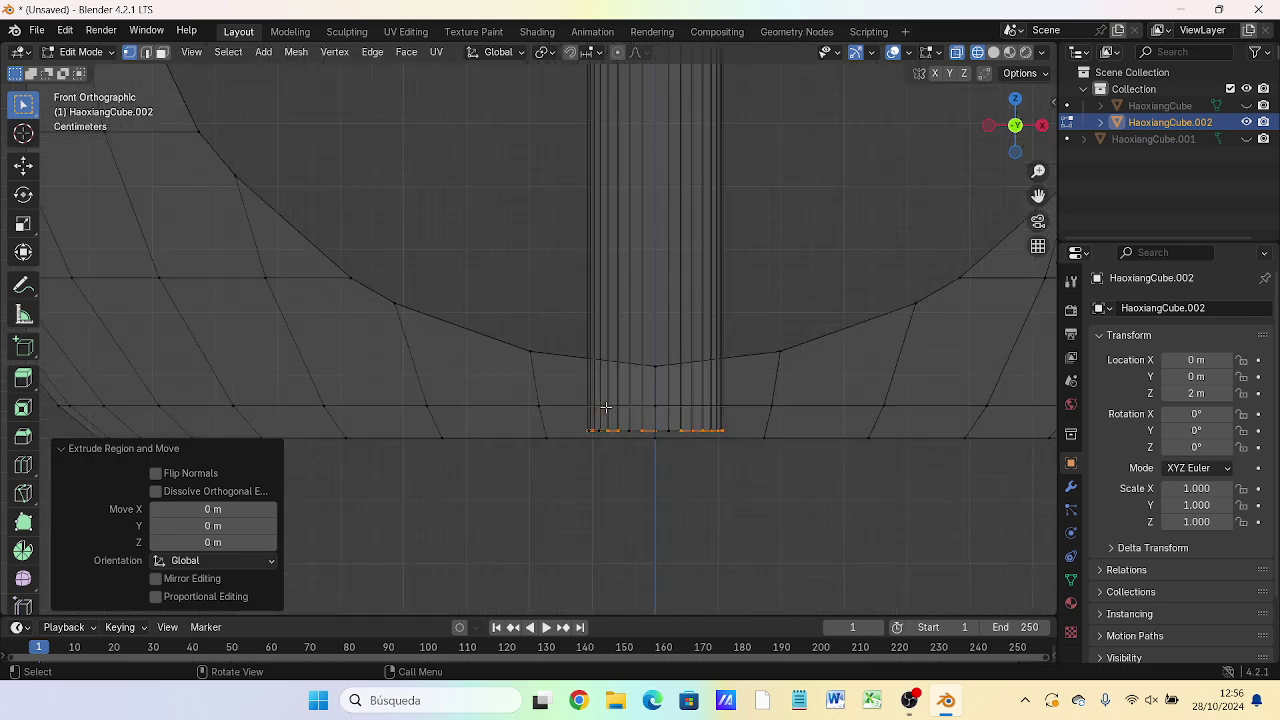
left_click_drag(577, 424, 728, 434)
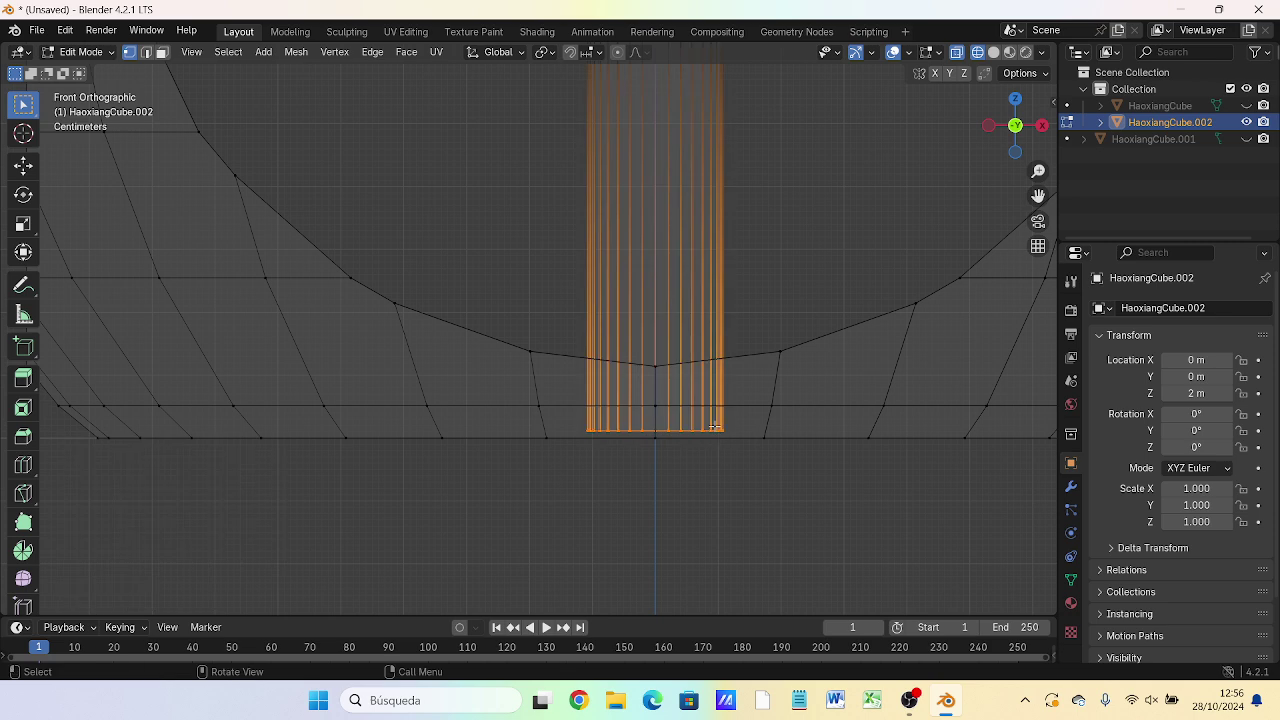
key("e")
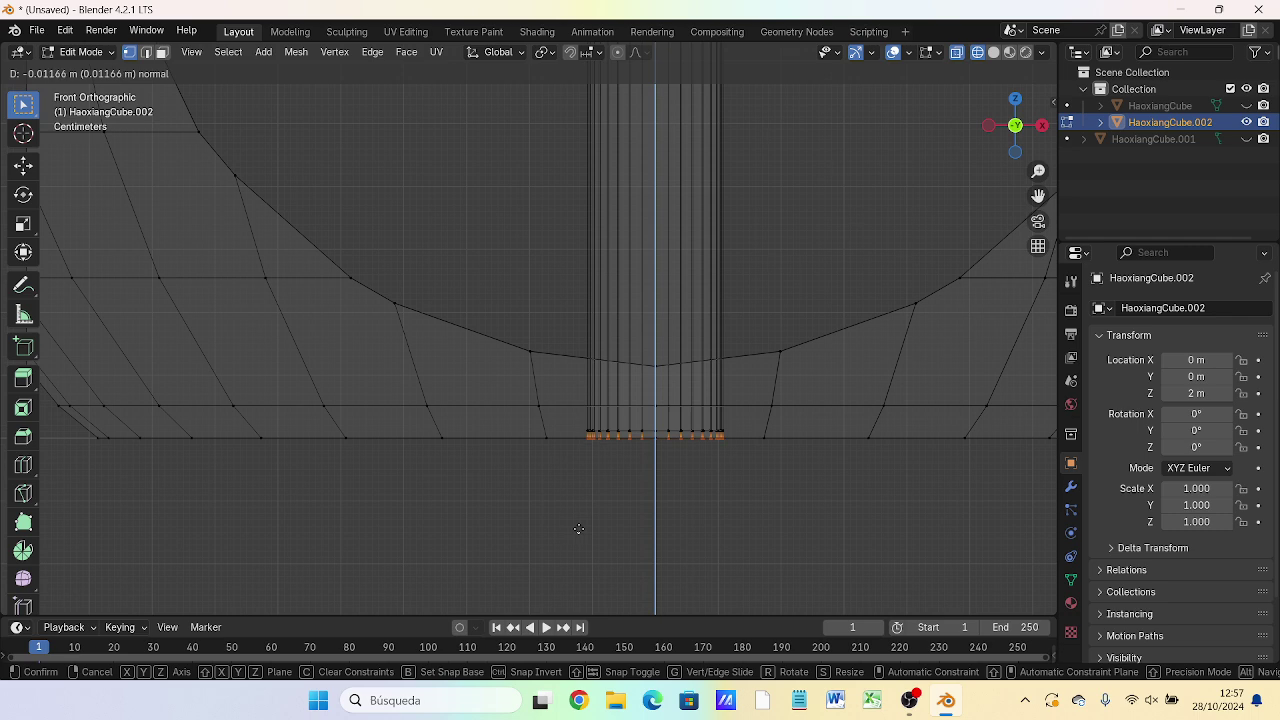
left_click(578, 527)
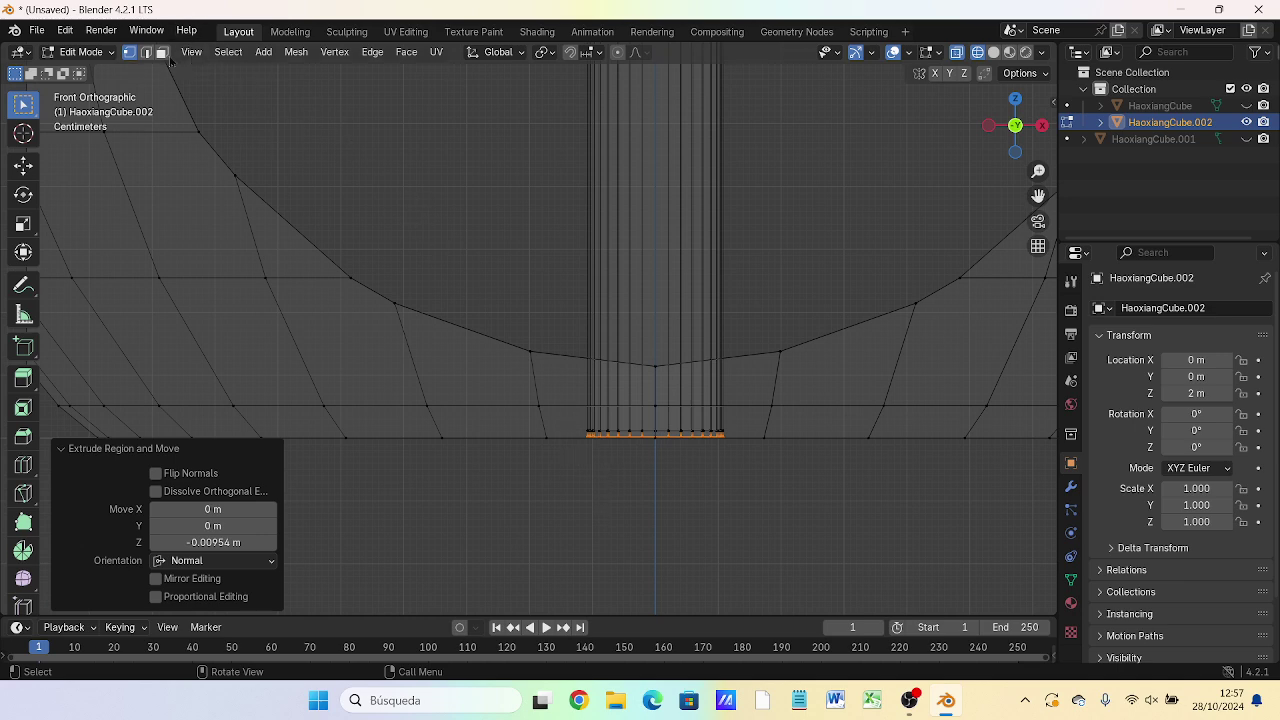
left_click(162, 54)
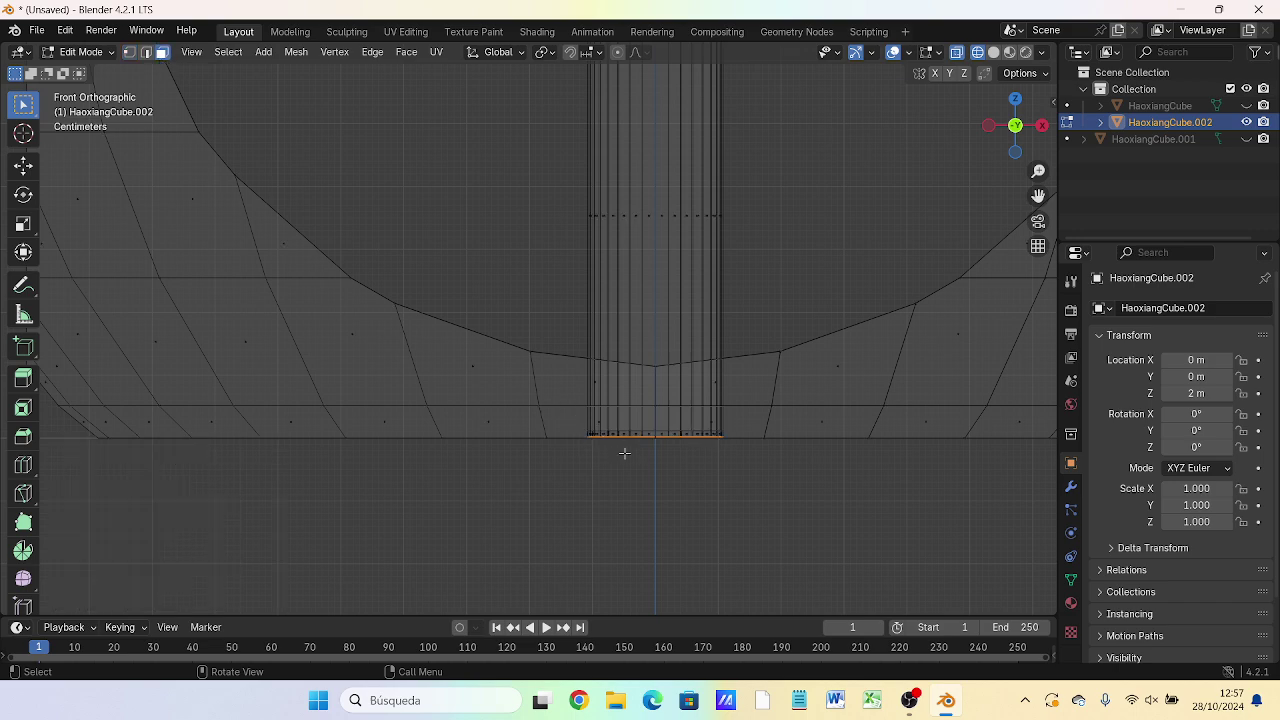
- Box-select the thin band of faces encircling the bottom of the column, viewed in perspective
scroll(625, 455, "up", 4)
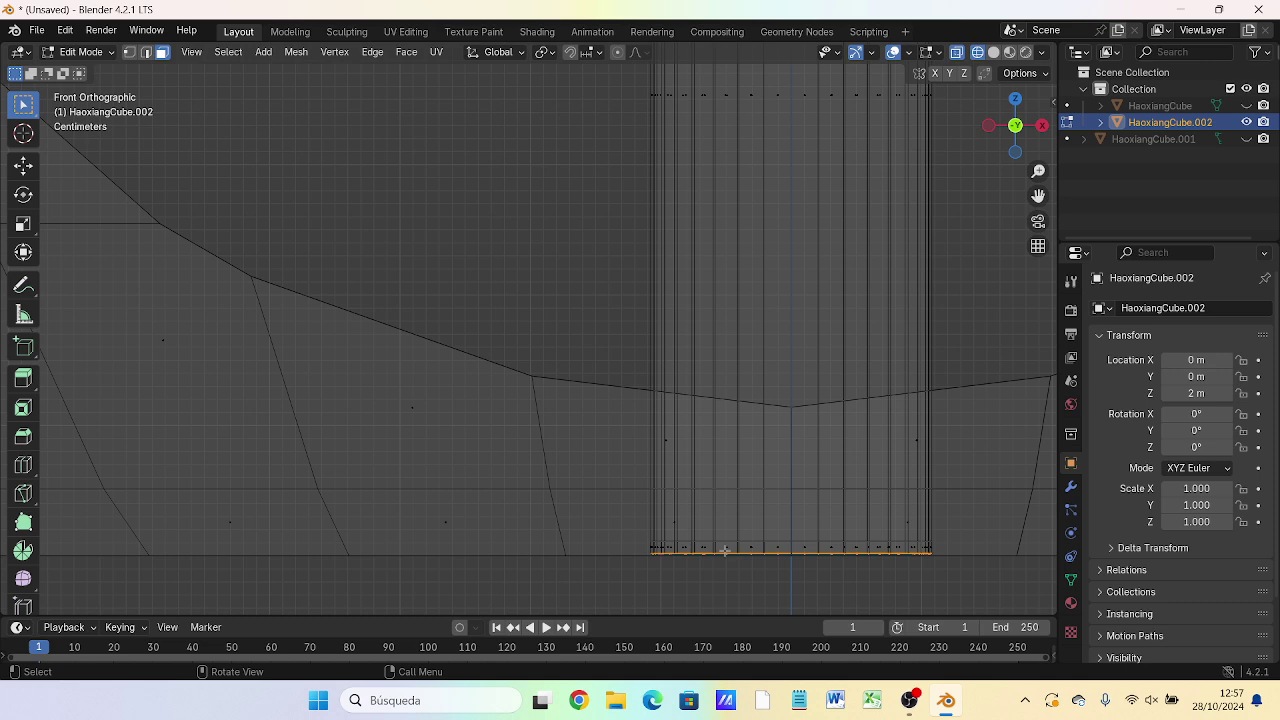
left_click(722, 547, "alt")
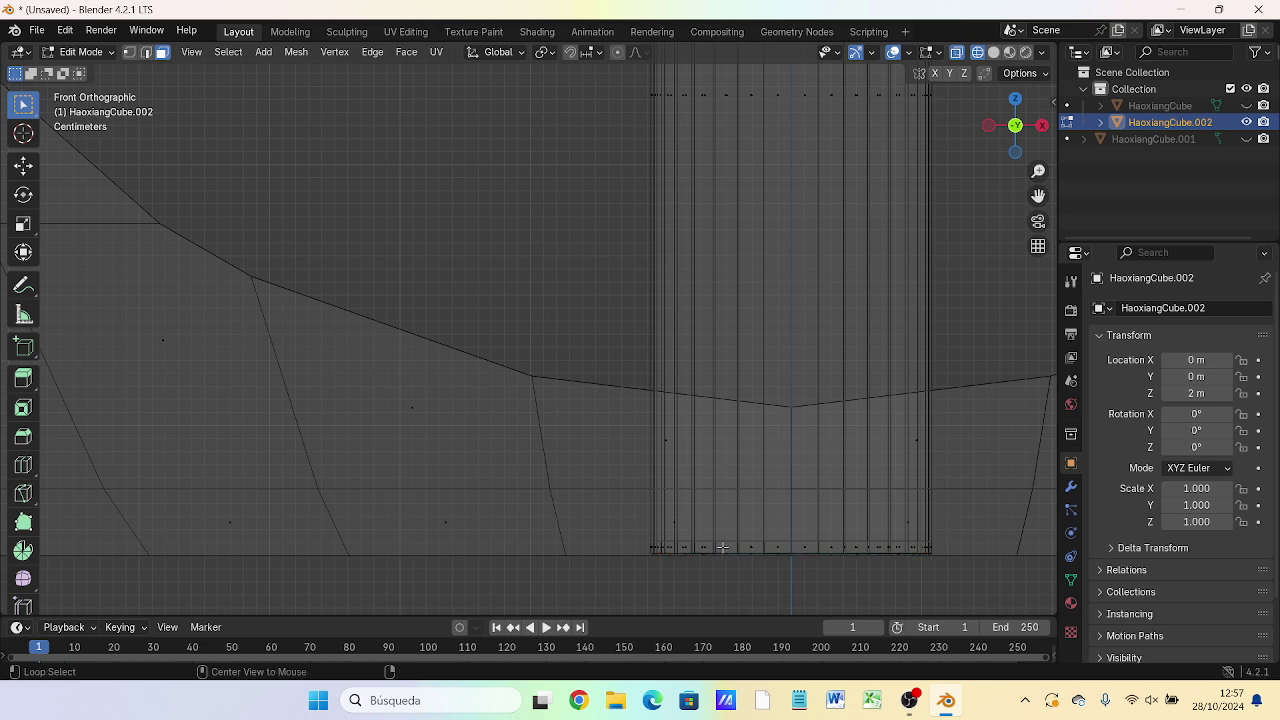
left_click(724, 547, "alt")
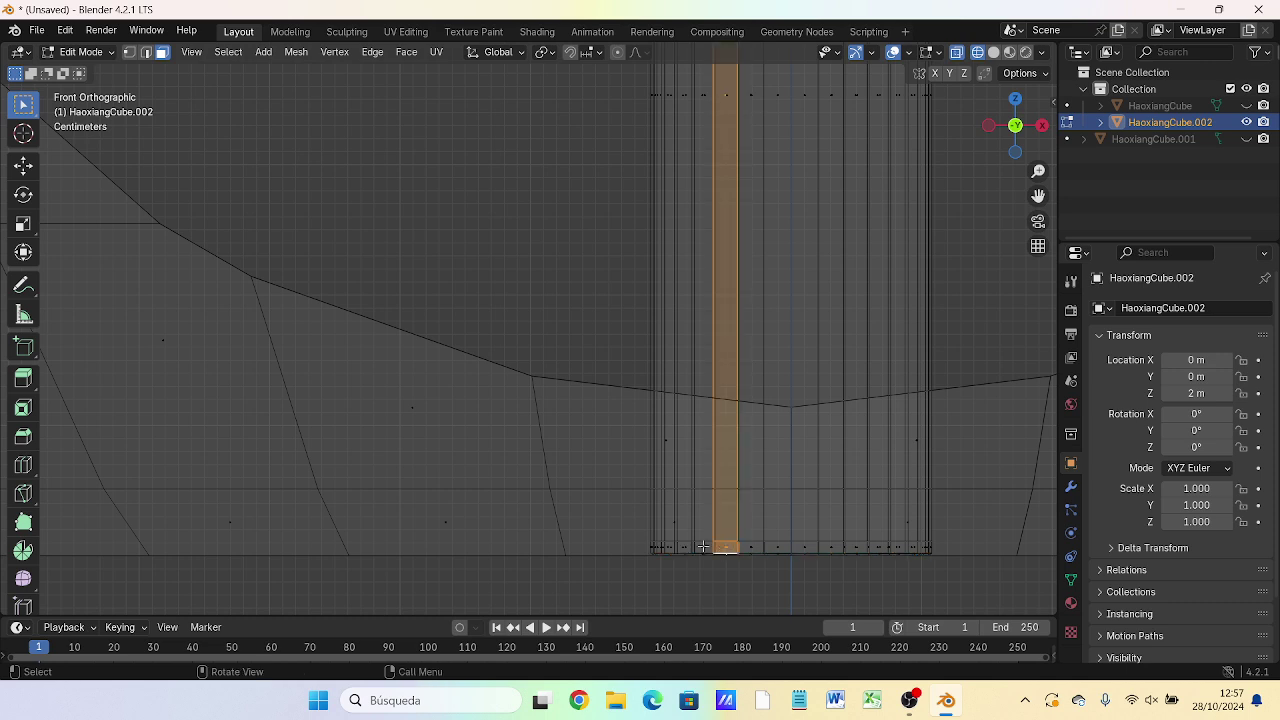
left_click(702, 546)
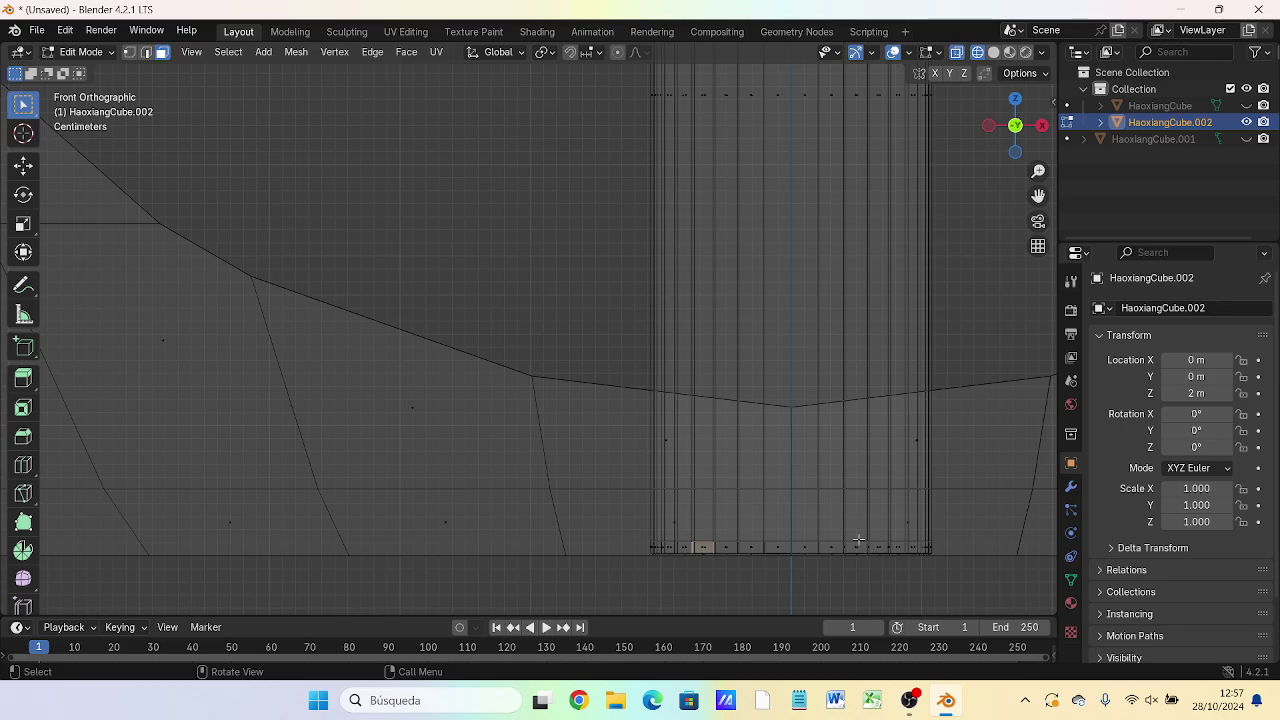
mouse_move(857, 539)
middle_mouse_down()
mouse_move(816, 287)
mouse_move(713, 503)
mouse_move(562, 491)
mouse_move(545, 545)
mouse_move(597, 546)
mouse_move(596, 338)
mouse_move(600, 560)
mouse_move(604, 548)
middle_mouse_up()
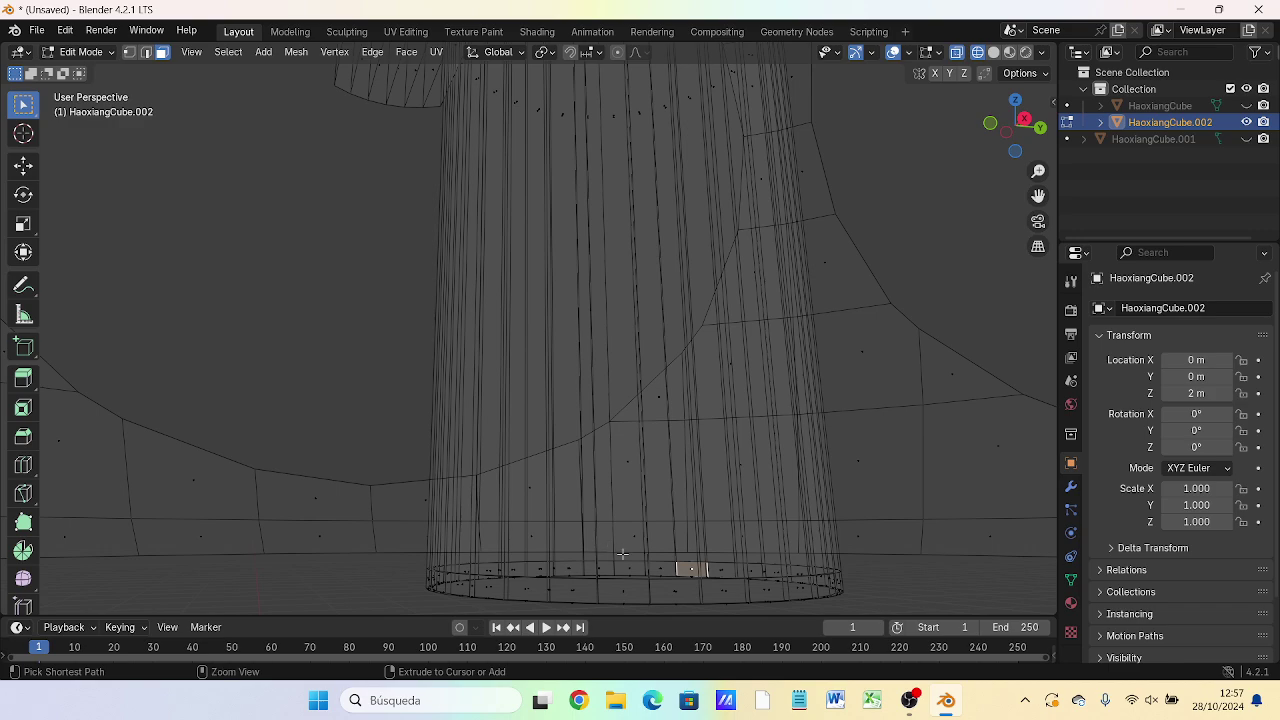
mouse_move(628, 546)
middle_mouse_down()
mouse_move(629, 497)
mouse_move(632, 556)
mouse_move(591, 286)
mouse_move(597, 308)
middle_mouse_up()
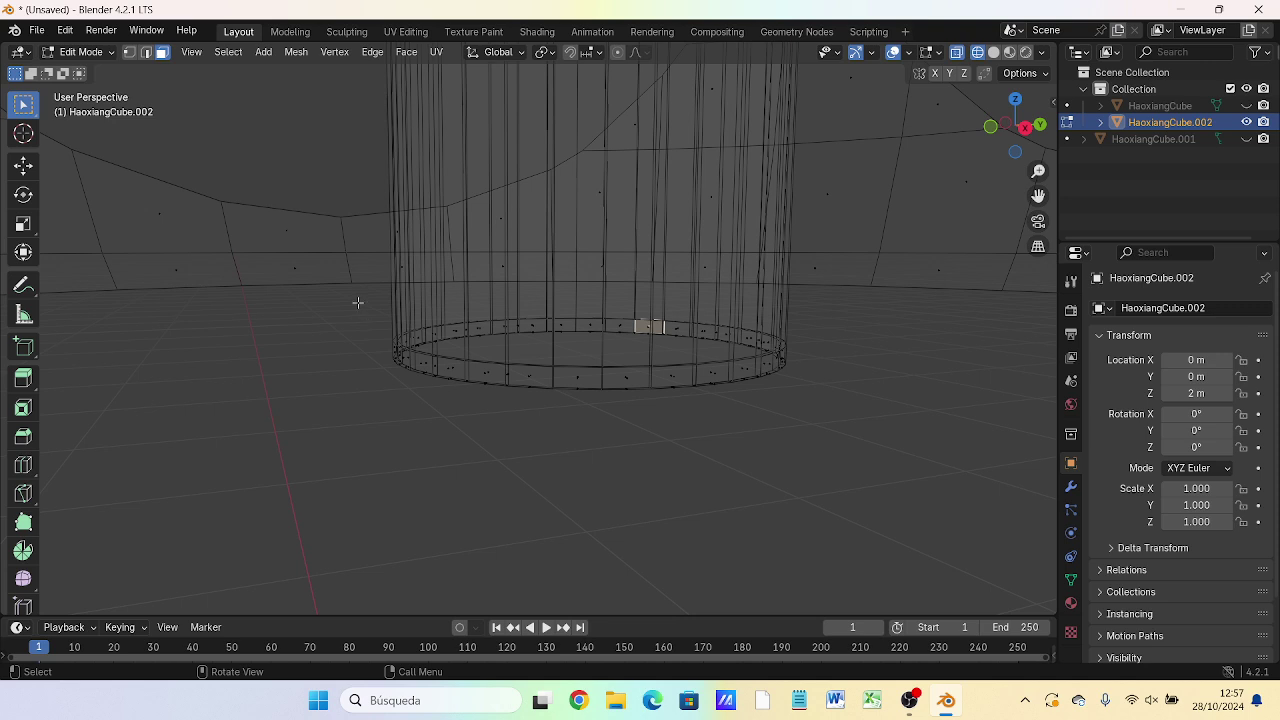
left_click_drag(357, 302, 818, 430)
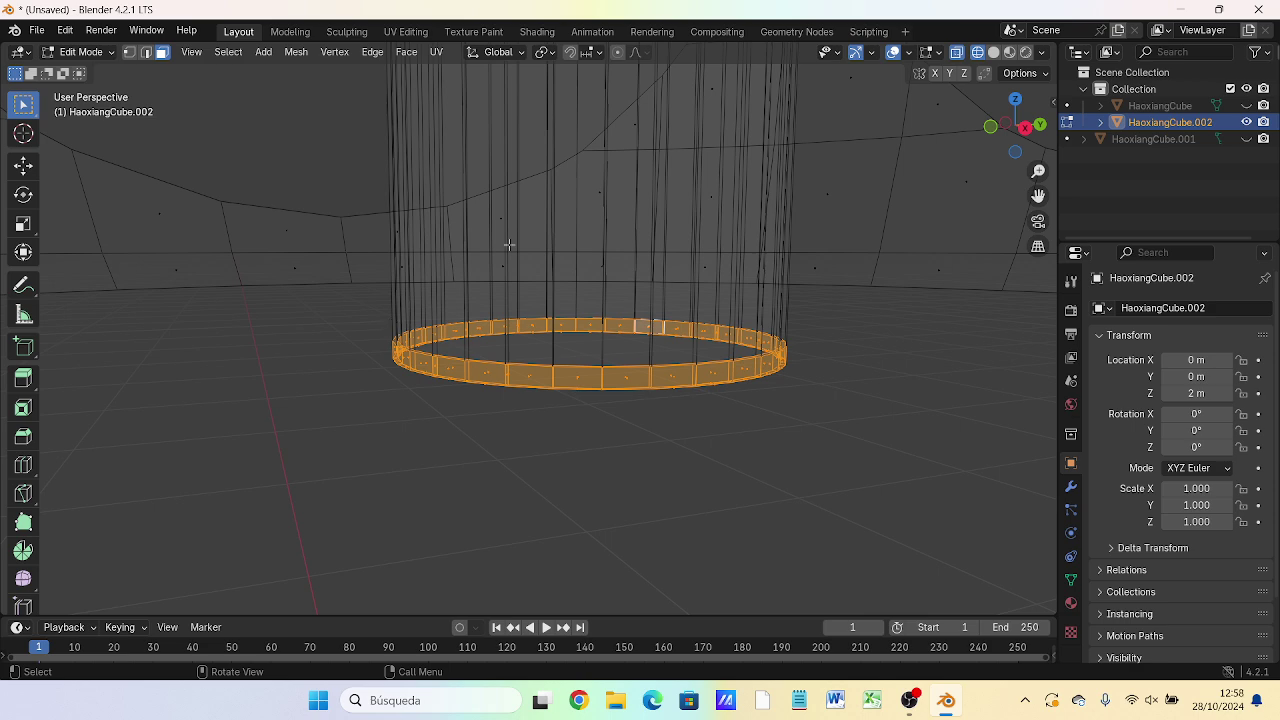
middle_click_drag(560, 391, 559, 373)
middle_click_drag(556, 369, 558, 397)
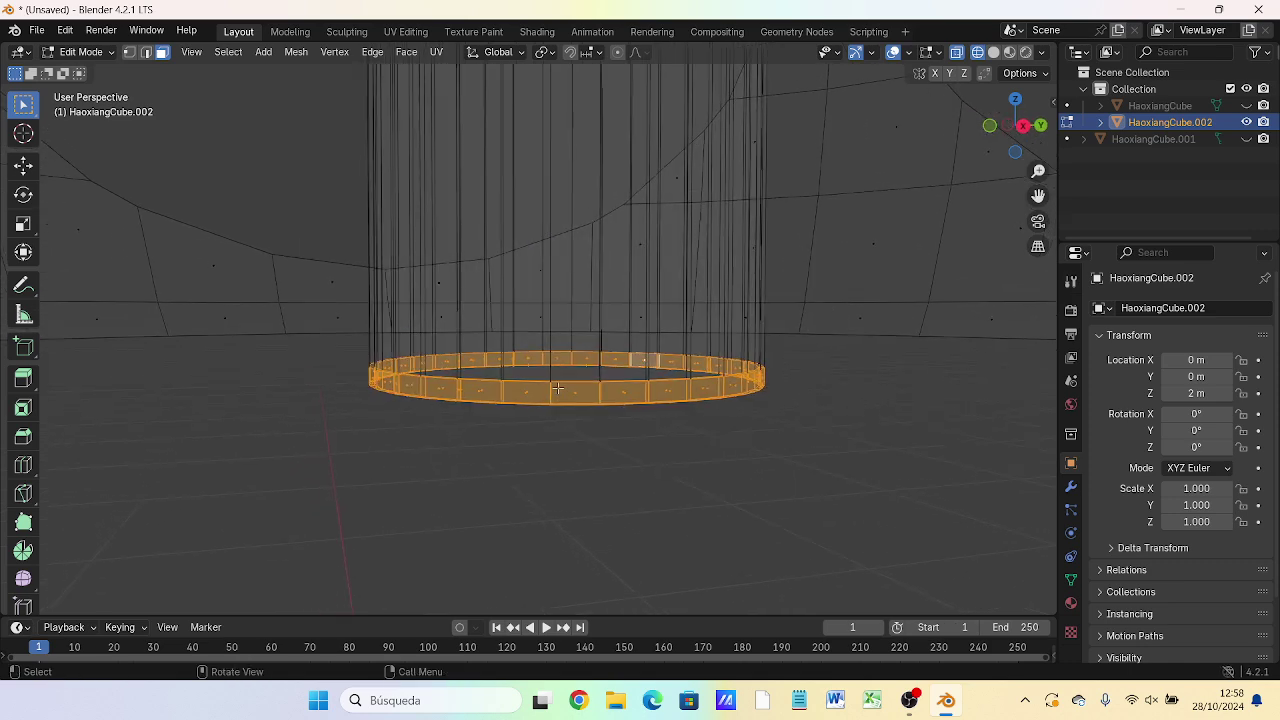
- In front orthographic view, centre the column base and select its bottom strip of faces
left_click(336, 345)
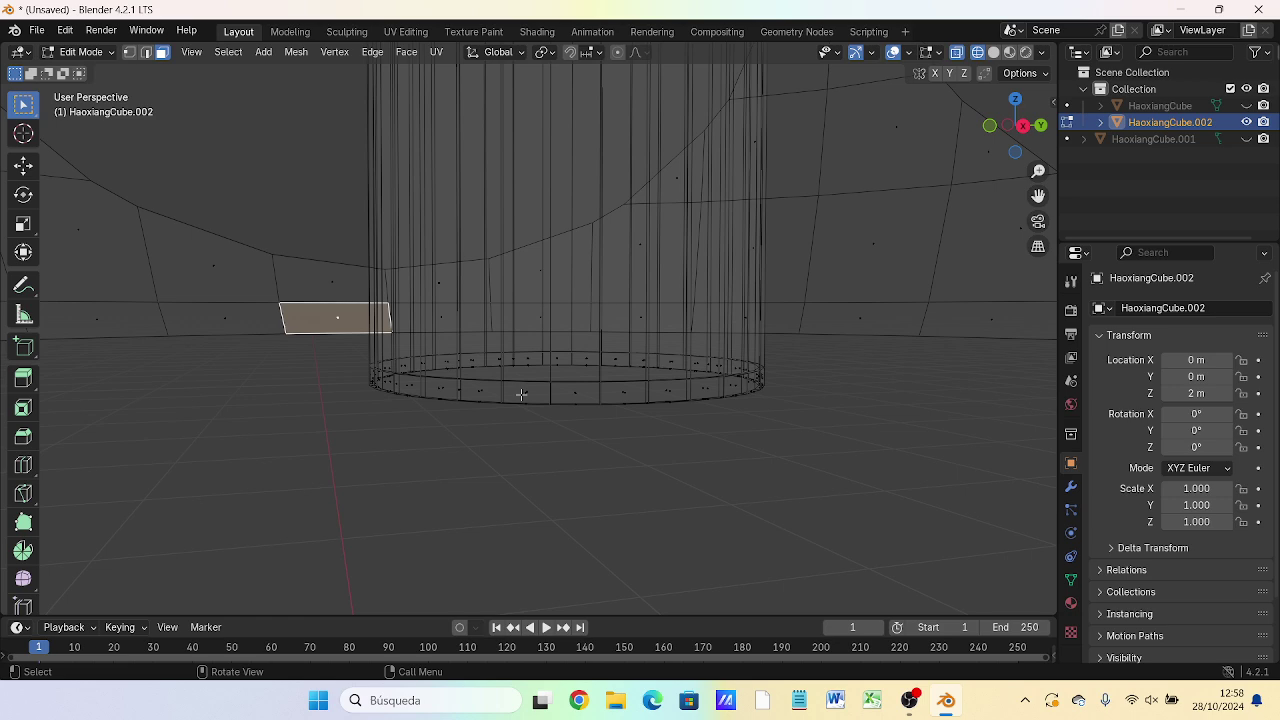
key("KP_1")
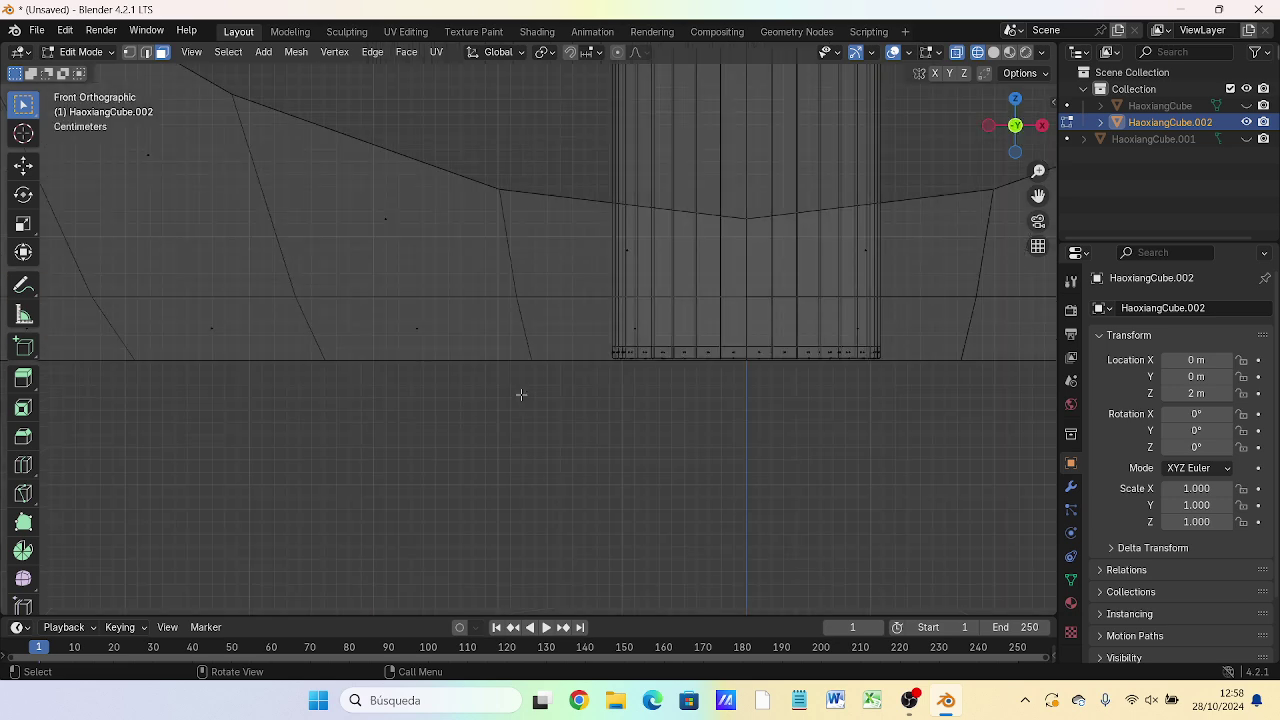
scroll(780, 400, "up", 3)
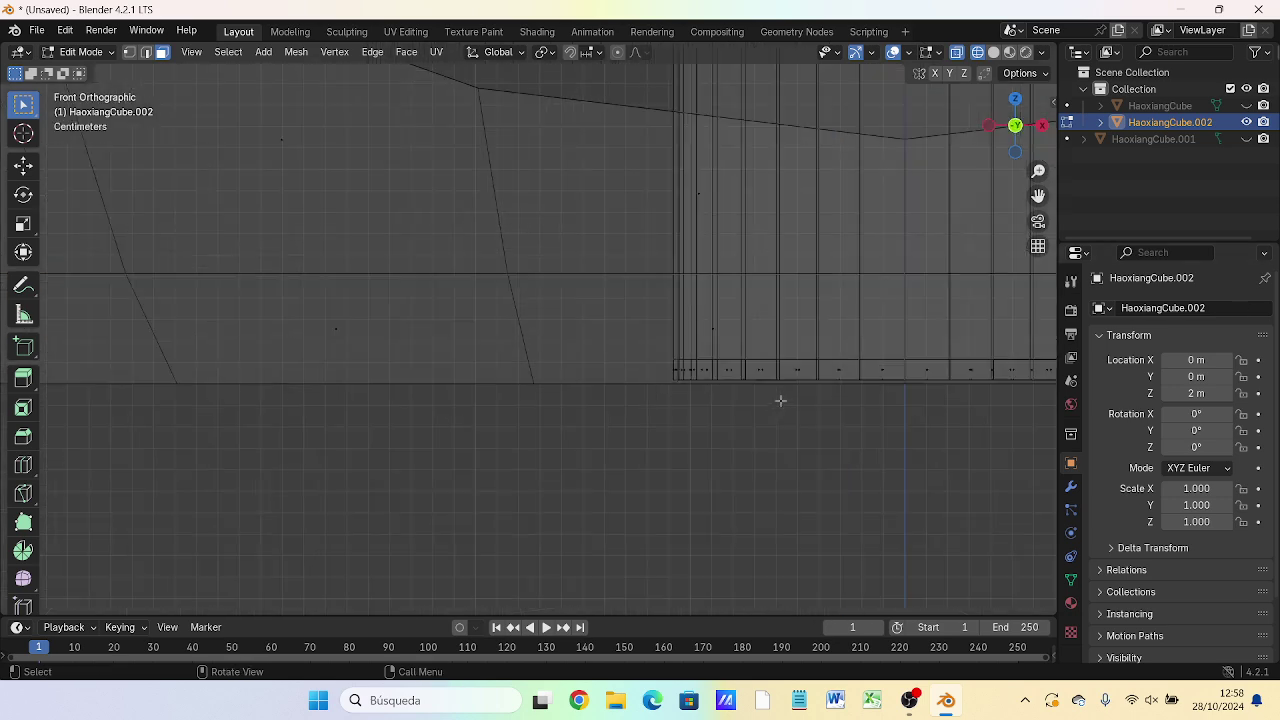
middle_click_drag(780, 400, 253, 395, "shift")
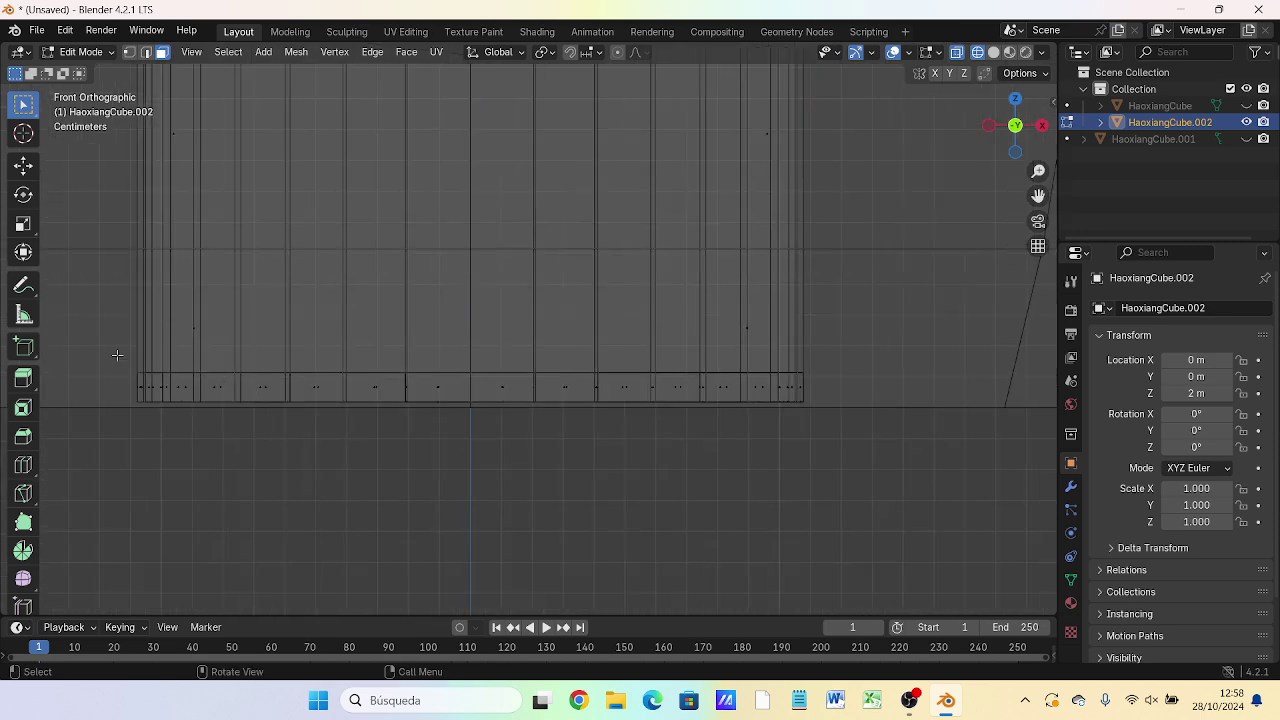
mouse_move(117, 352)
left_mouse_down()
mouse_move(518, 389)
mouse_move(825, 385)
left_mouse_up()
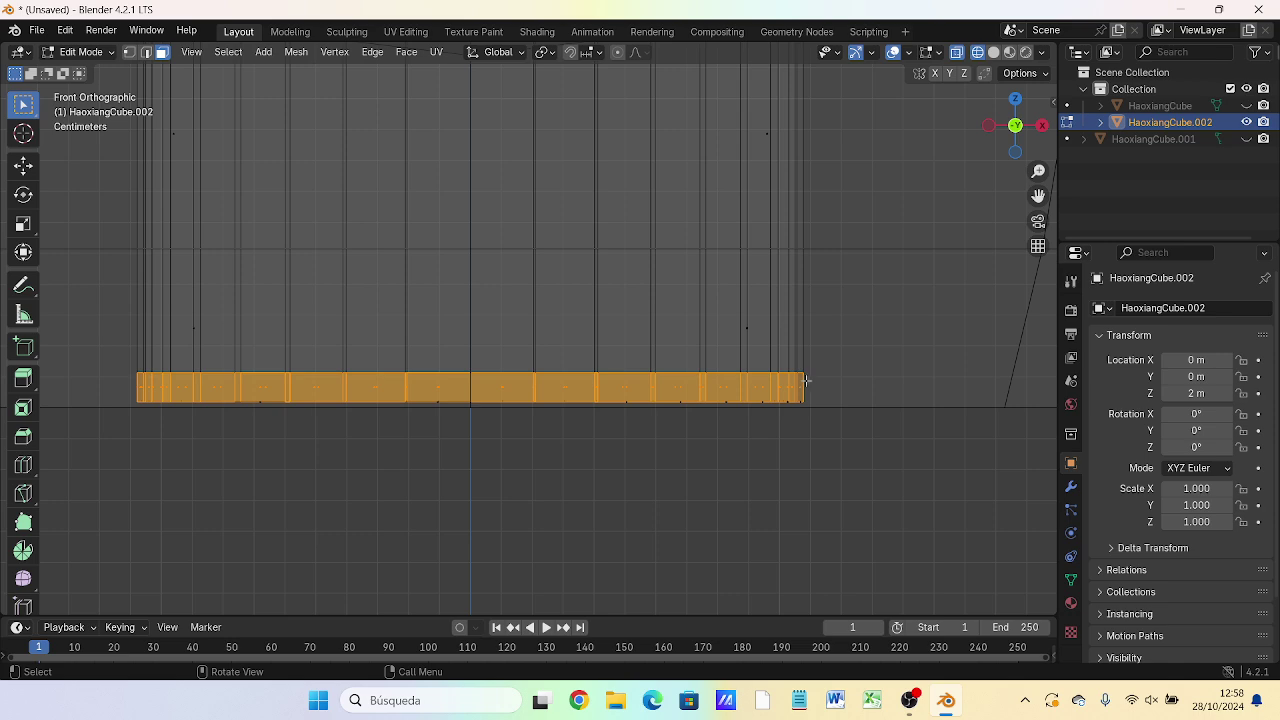
- In vertex mode, narrow the selection to just the column's bottom edge row
left_click(129, 52)
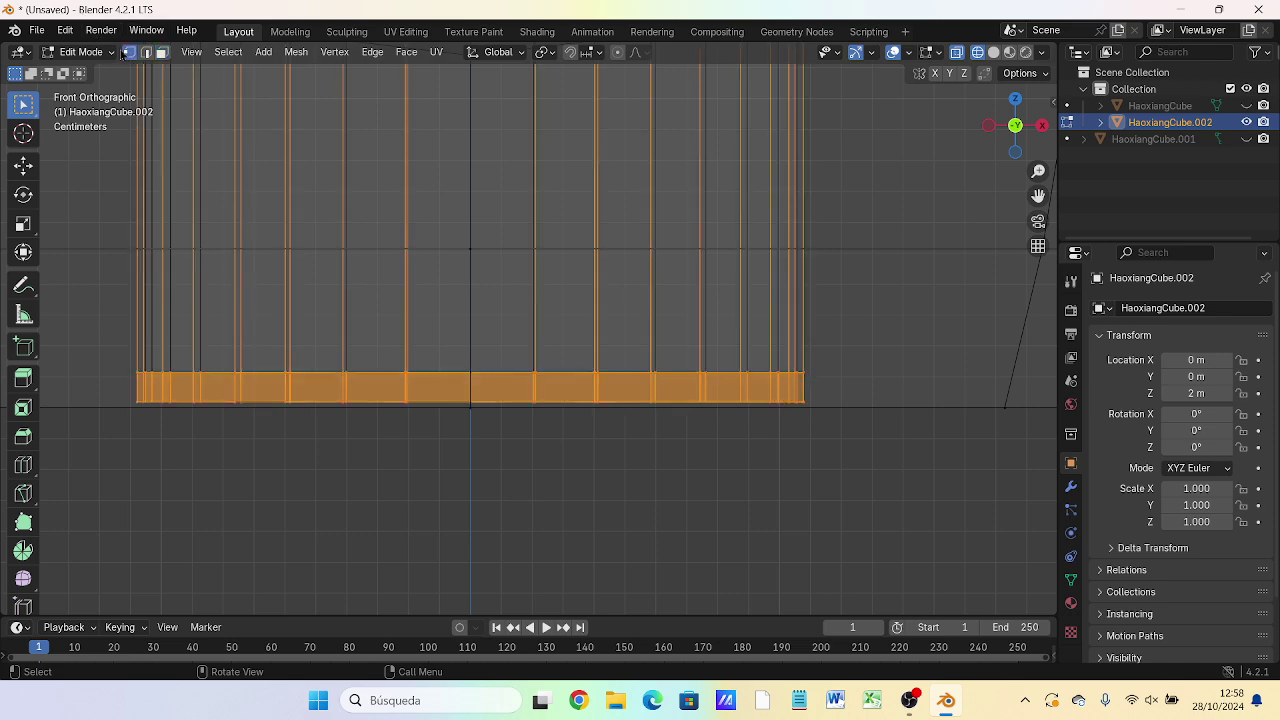
left_click(107, 292)
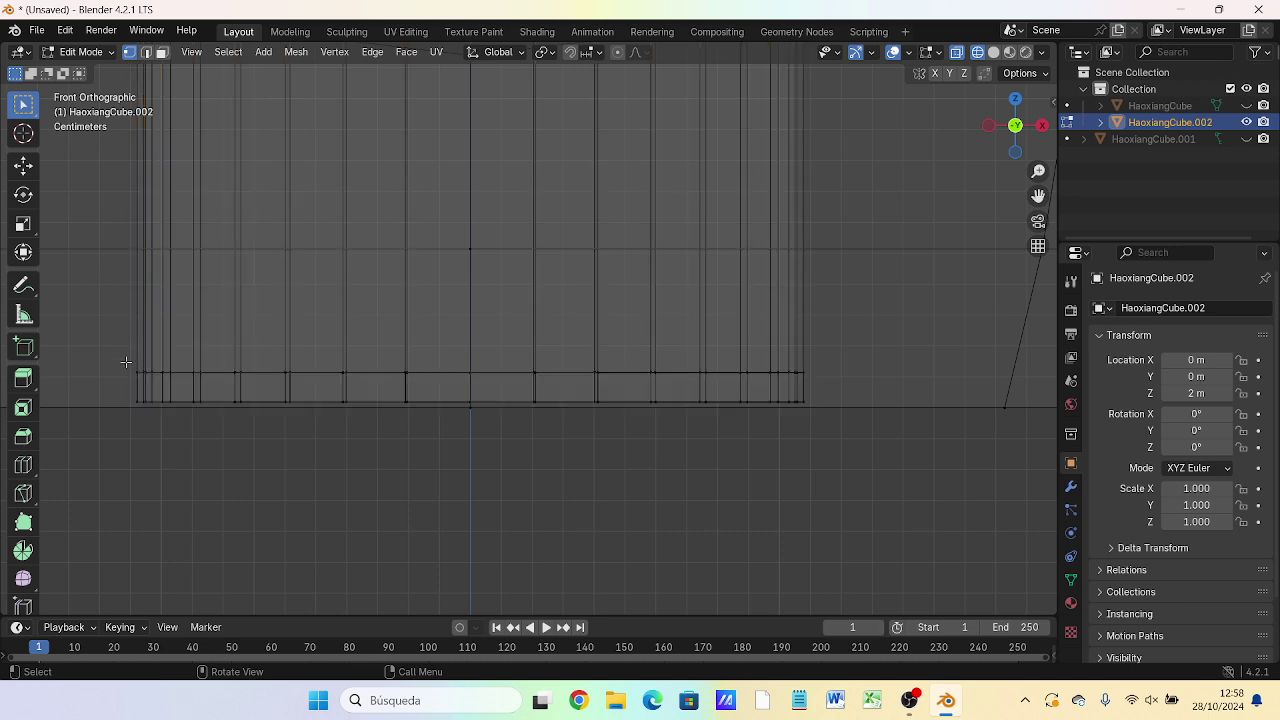
left_click_drag(127, 360, 824, 392)
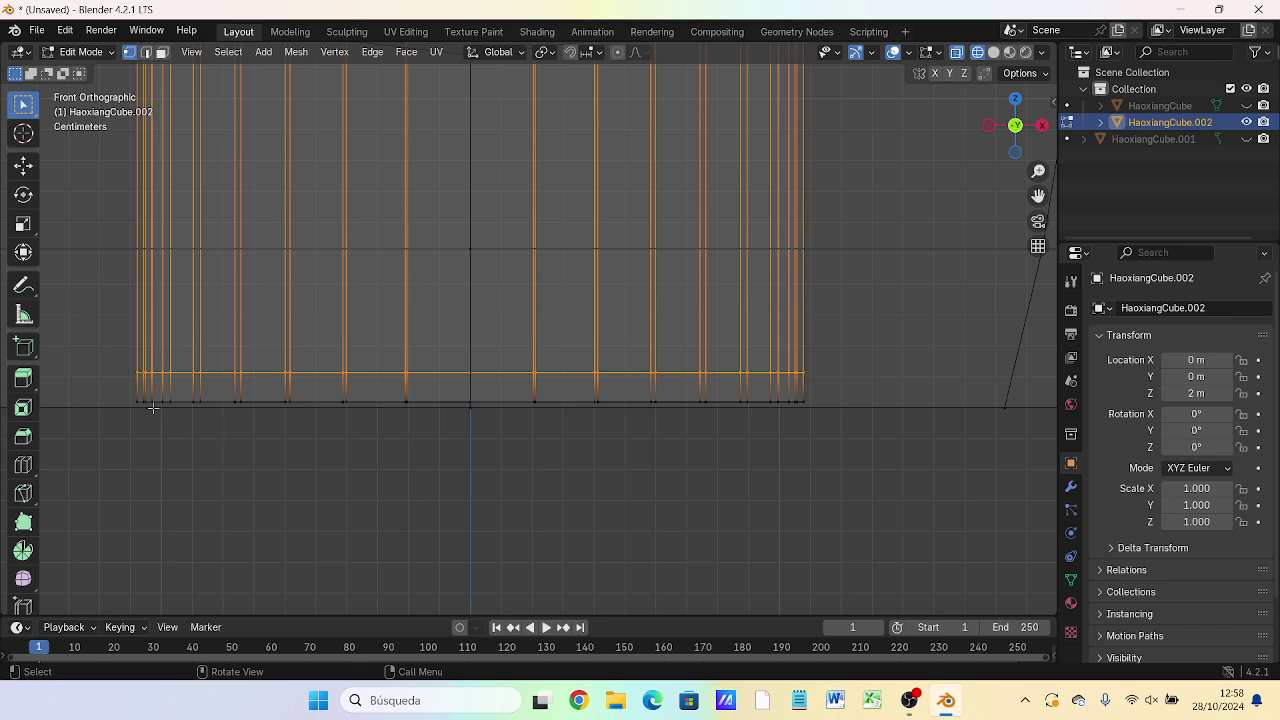
left_click_drag(135, 395, 800, 402)
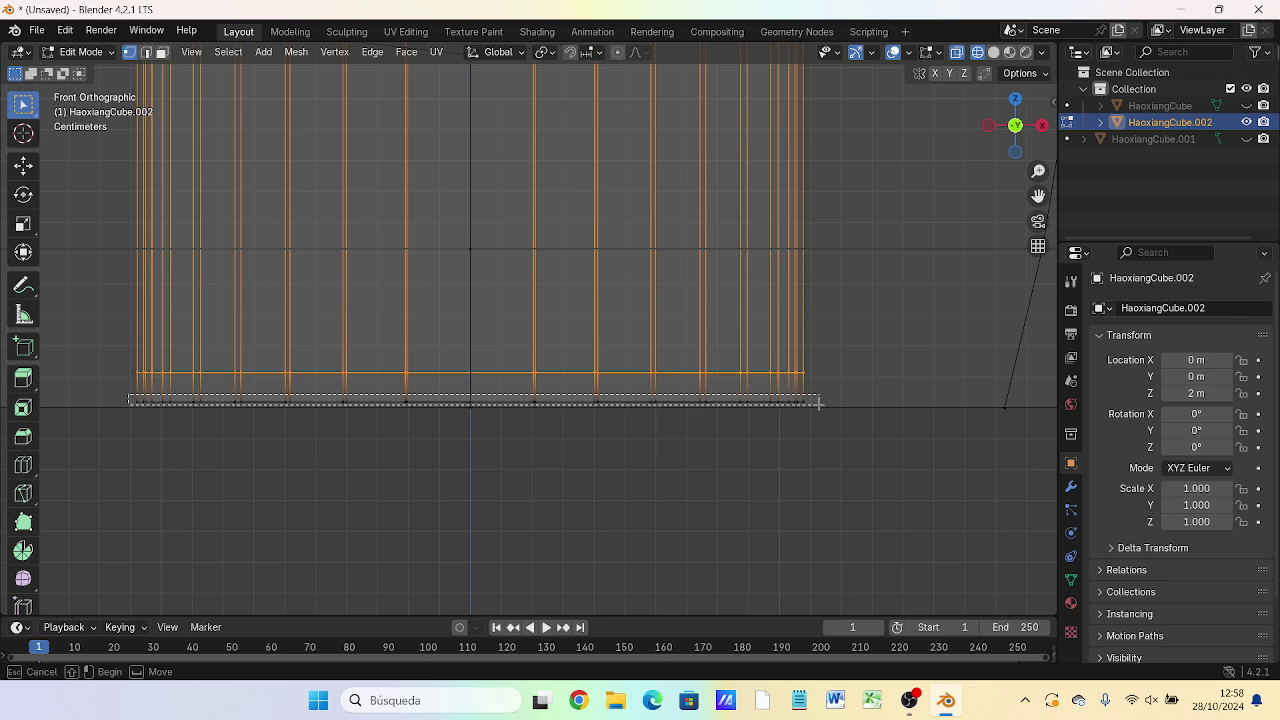
left_click_drag(800, 402, 816, 403)
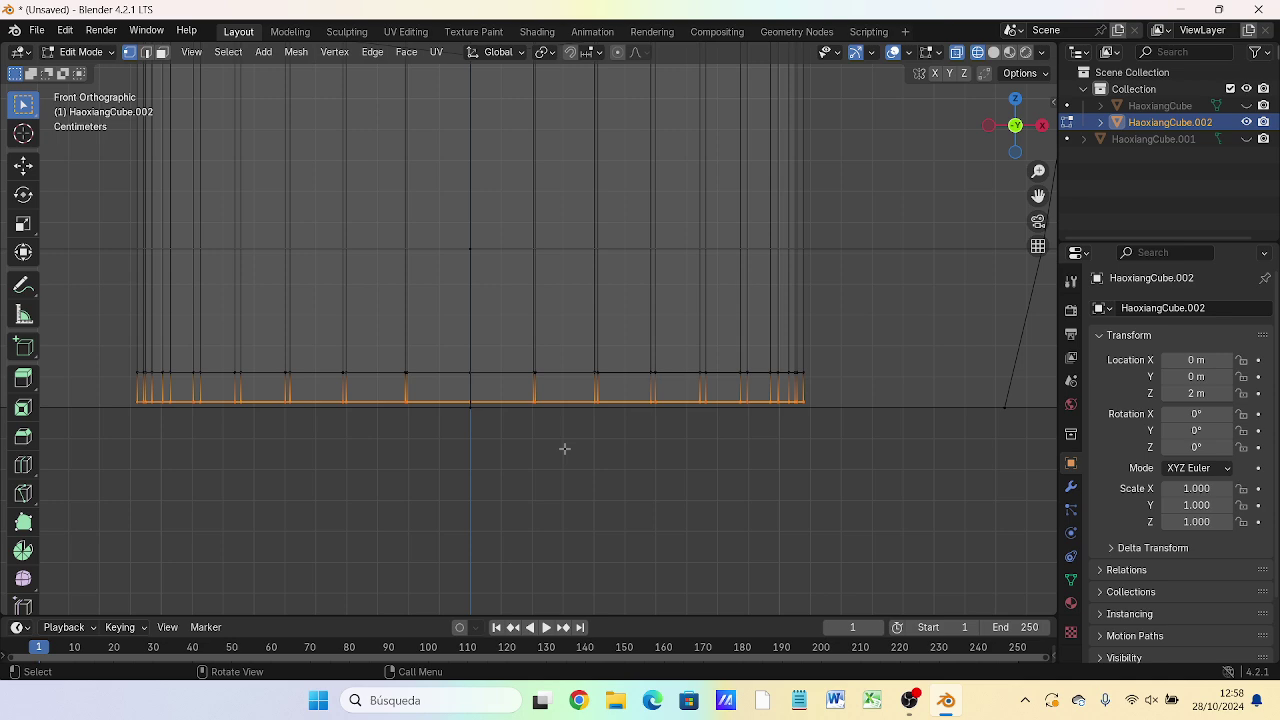
- Extrude the bottom edge row 0.003882 m down and select the new bottom row
key("e")
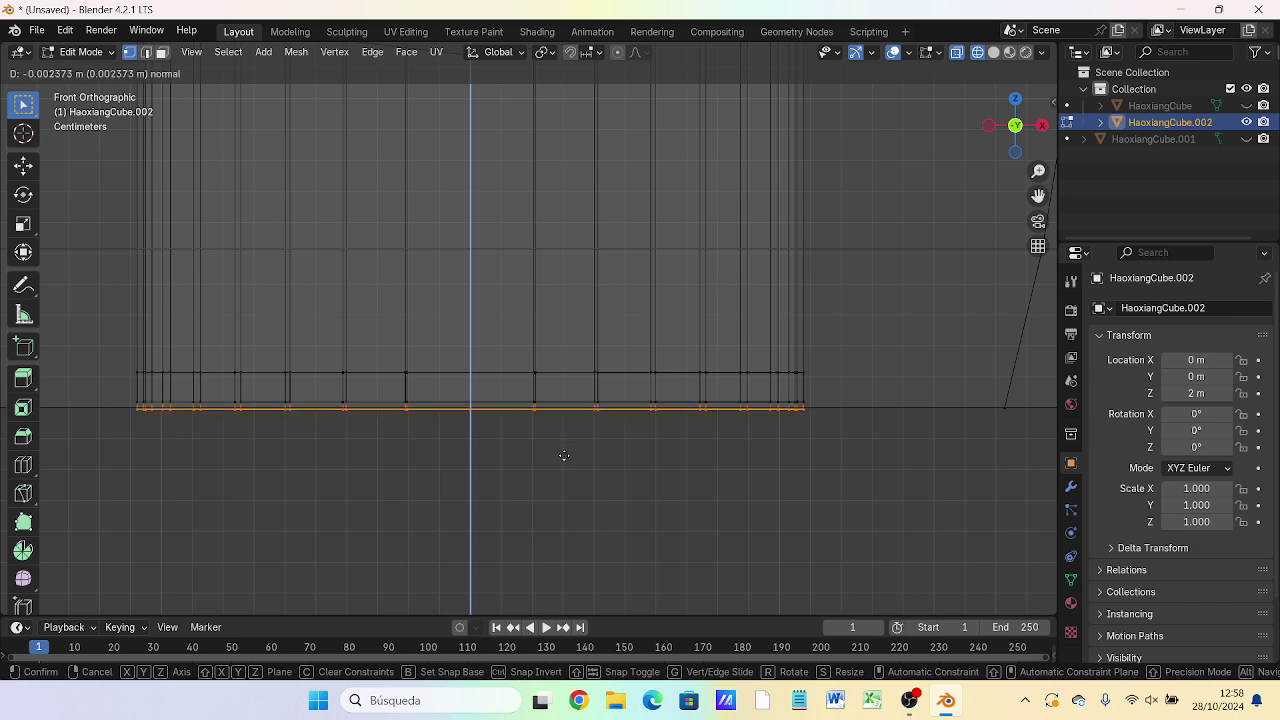
left_click(564, 460)
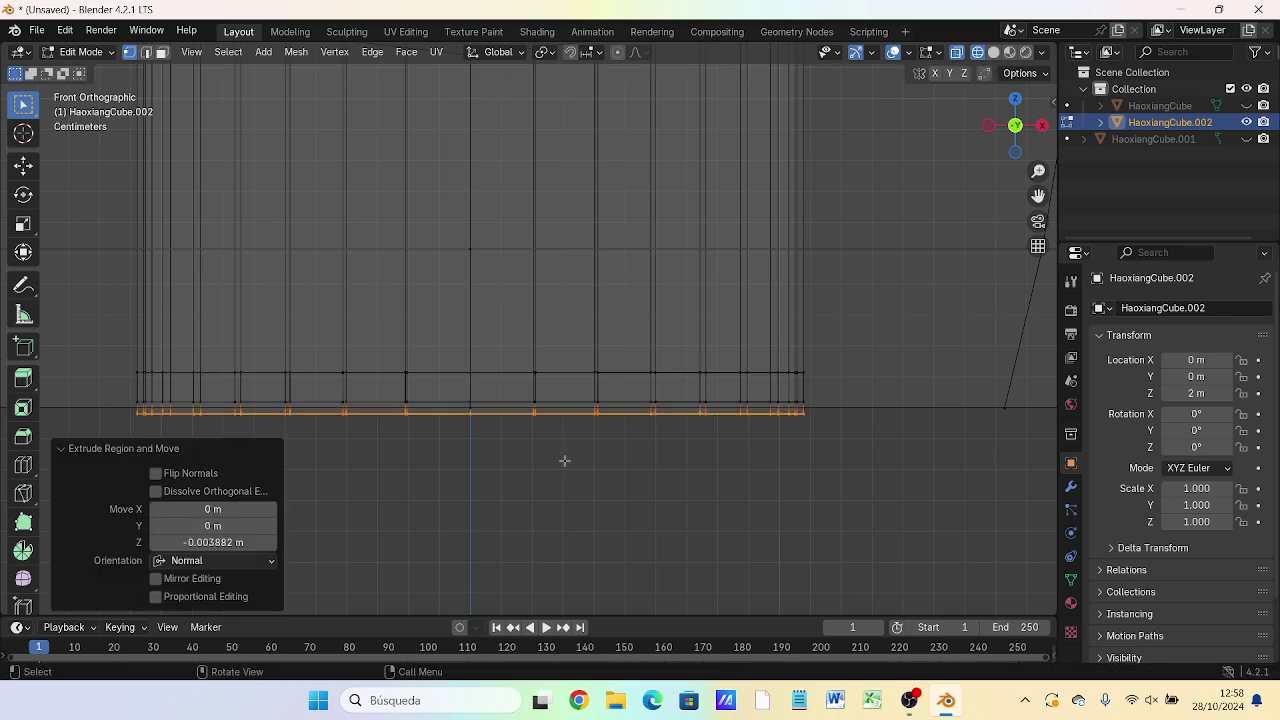
left_click(566, 462)
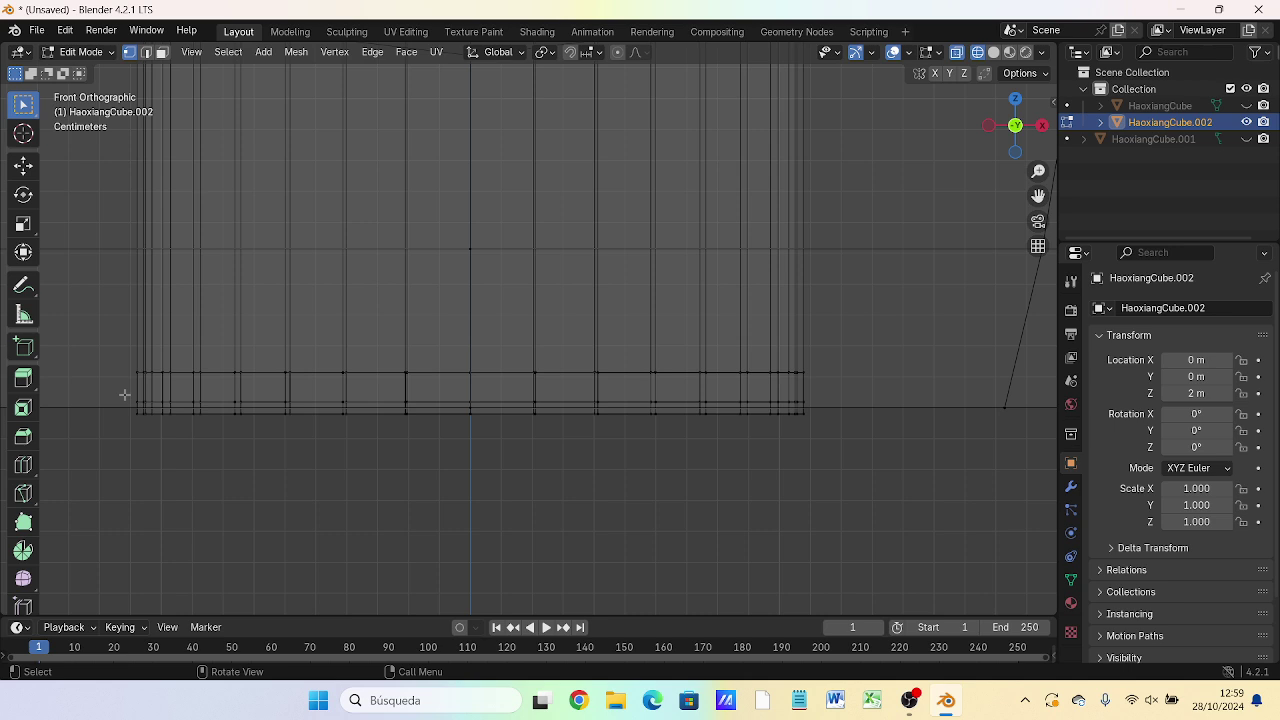
left_click_drag(124, 395, 815, 416)
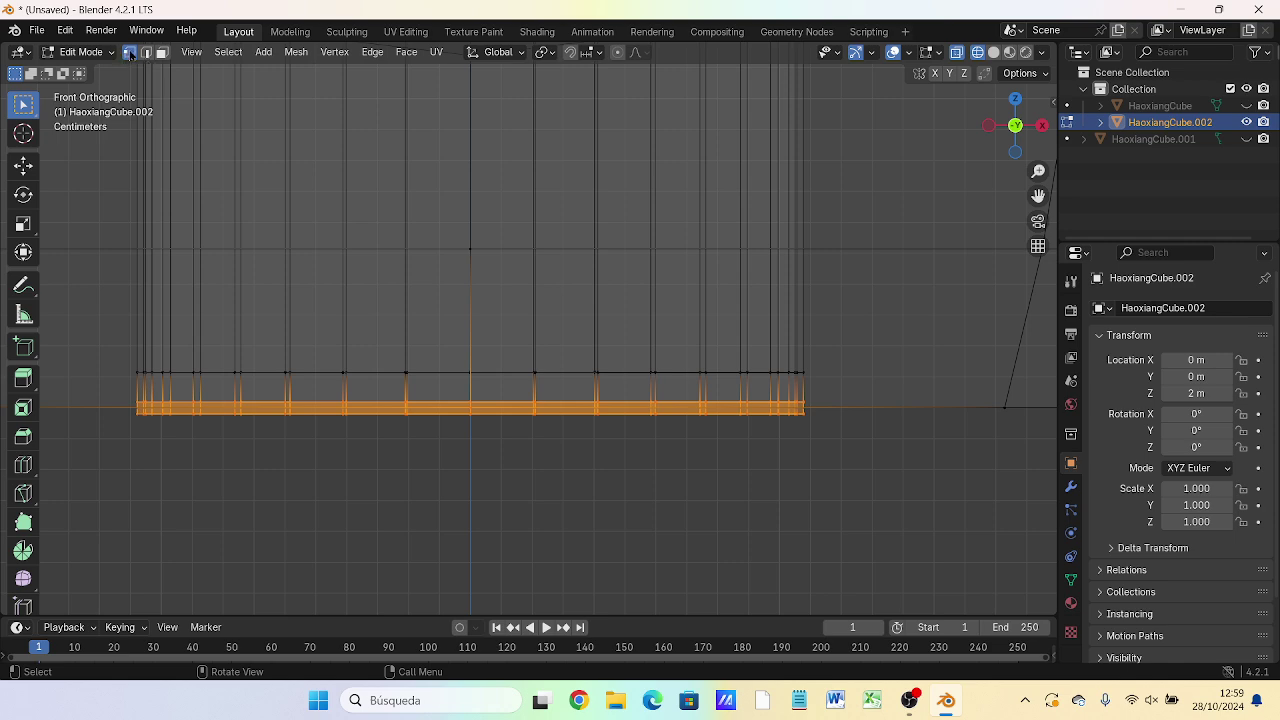
- From top view, scale the bottom ring of faces outward by 1.413, then check it from the front
left_click(162, 52)
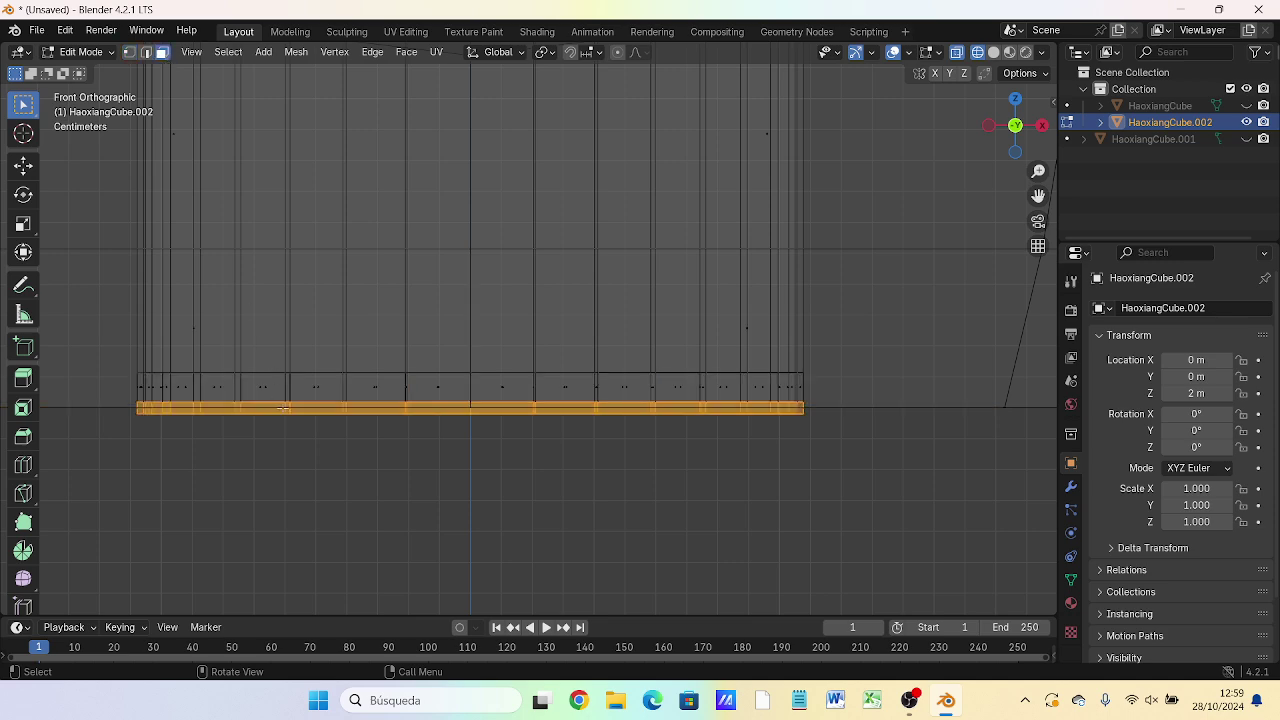
middle_click_drag(290, 413, 307, 437)
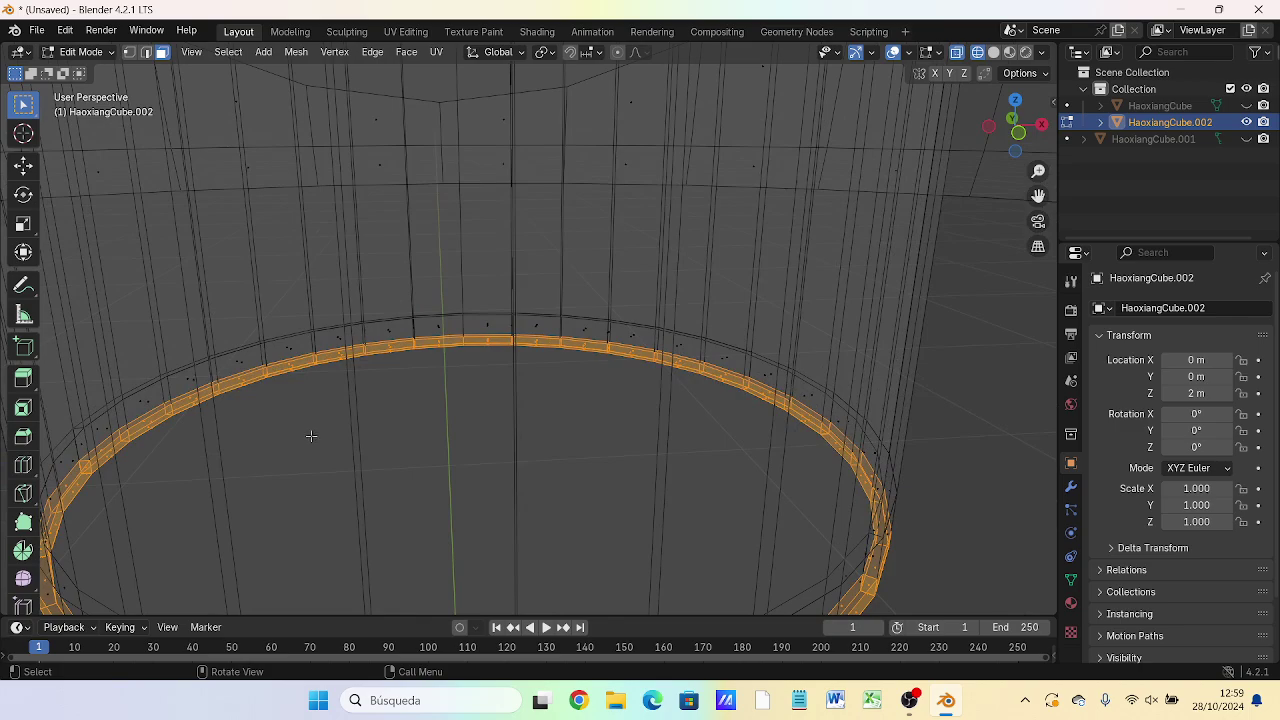
key("KP_7")
scroll(305, 436, "down", 2)
scroll(302, 432, "down", 3)
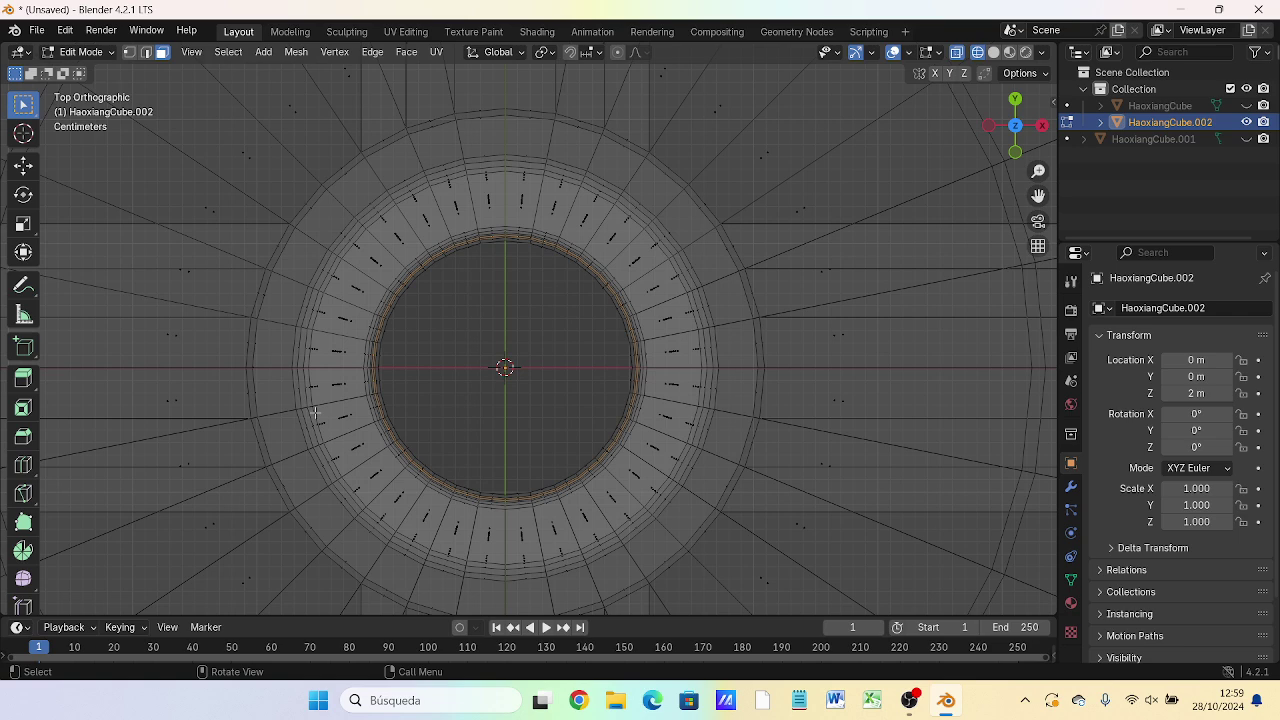
key("s")
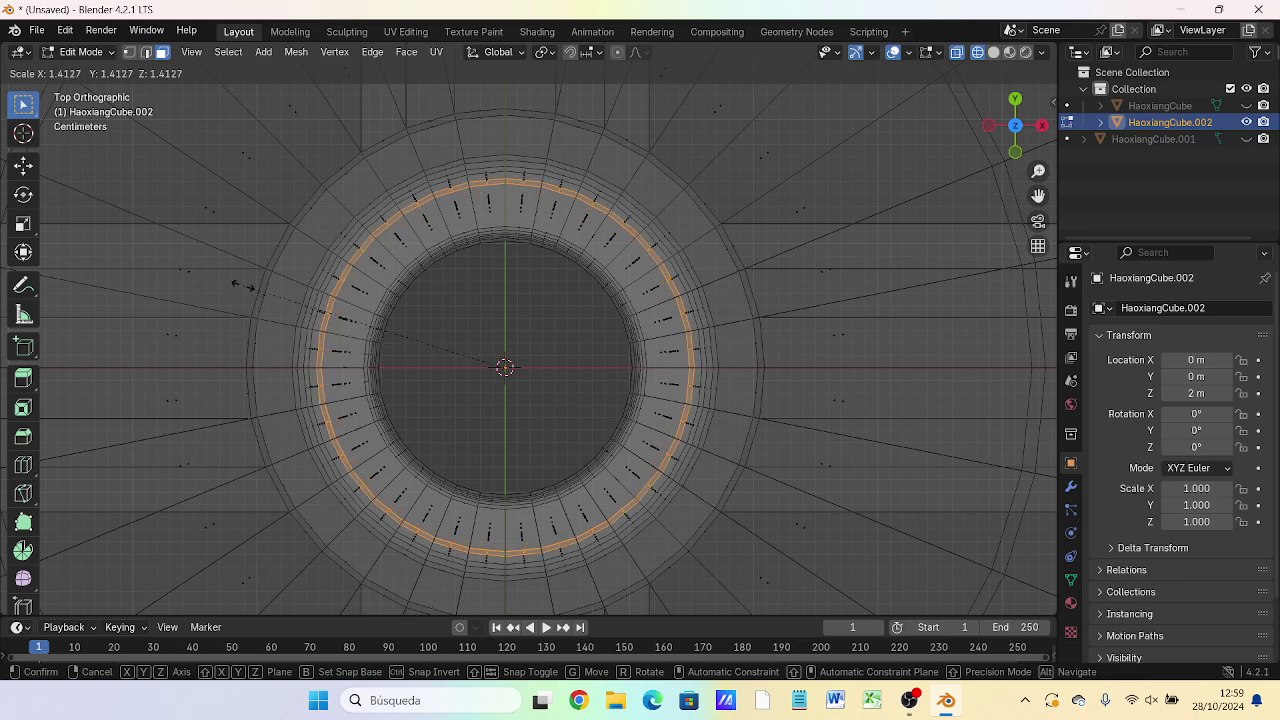
left_click(243, 286)
mouse_move(423, 420)
middle_mouse_down()
mouse_move(432, 346)
mouse_move(482, 385)
middle_mouse_up()
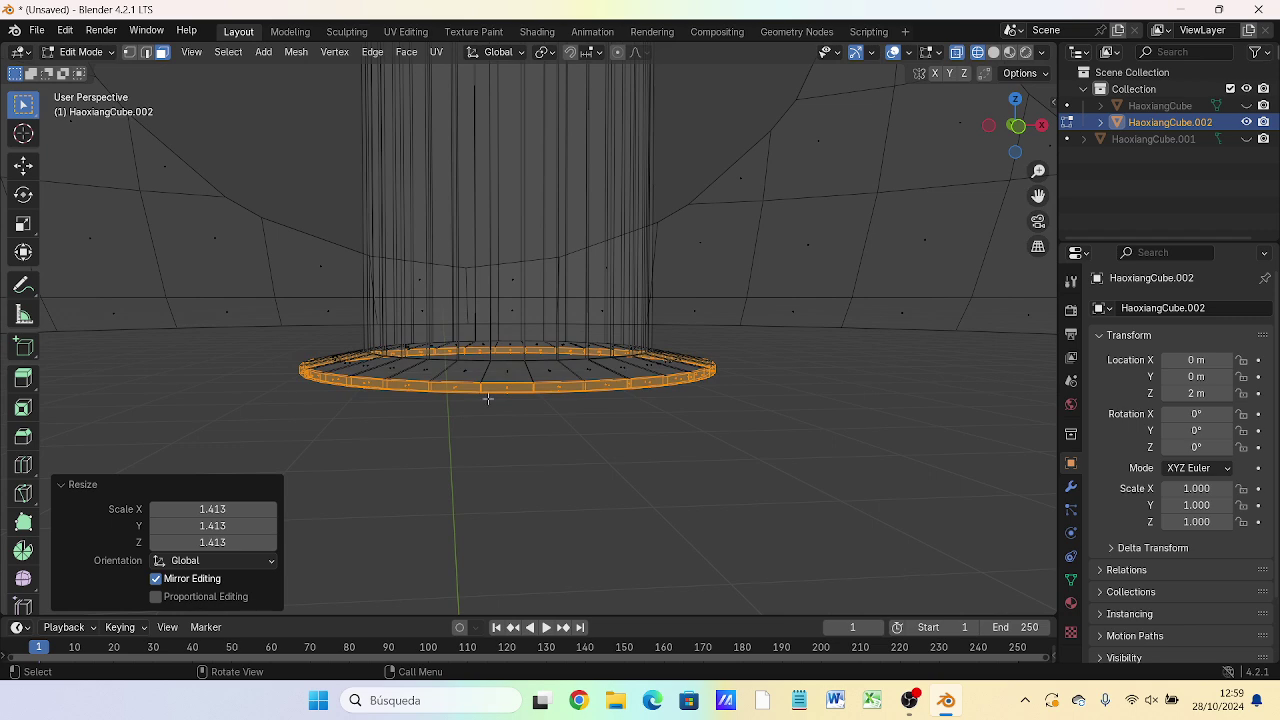
key("KP_1")
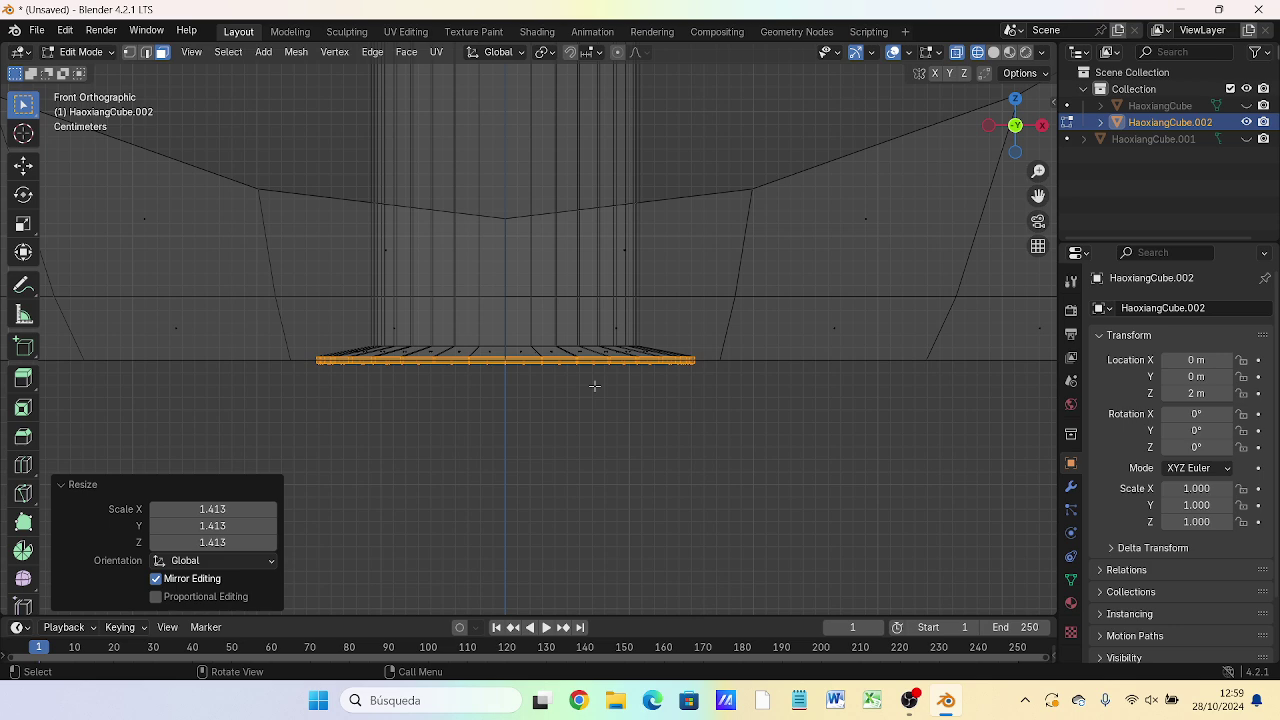
- Undo the 1.413 scale and rescale the bottom ring by 6.041 into a broad flat disc
scroll(595, 385, "down", 6)
scroll(596, 384, "down", 2)
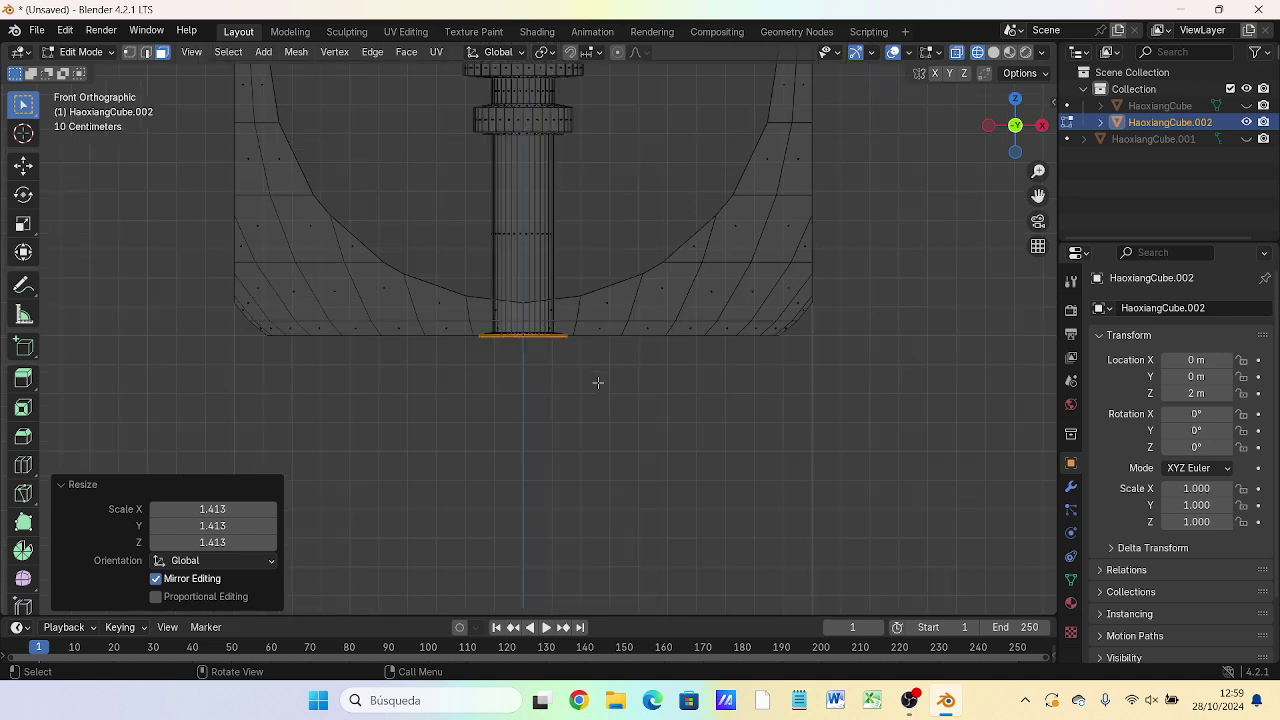
key("ctrl+z")
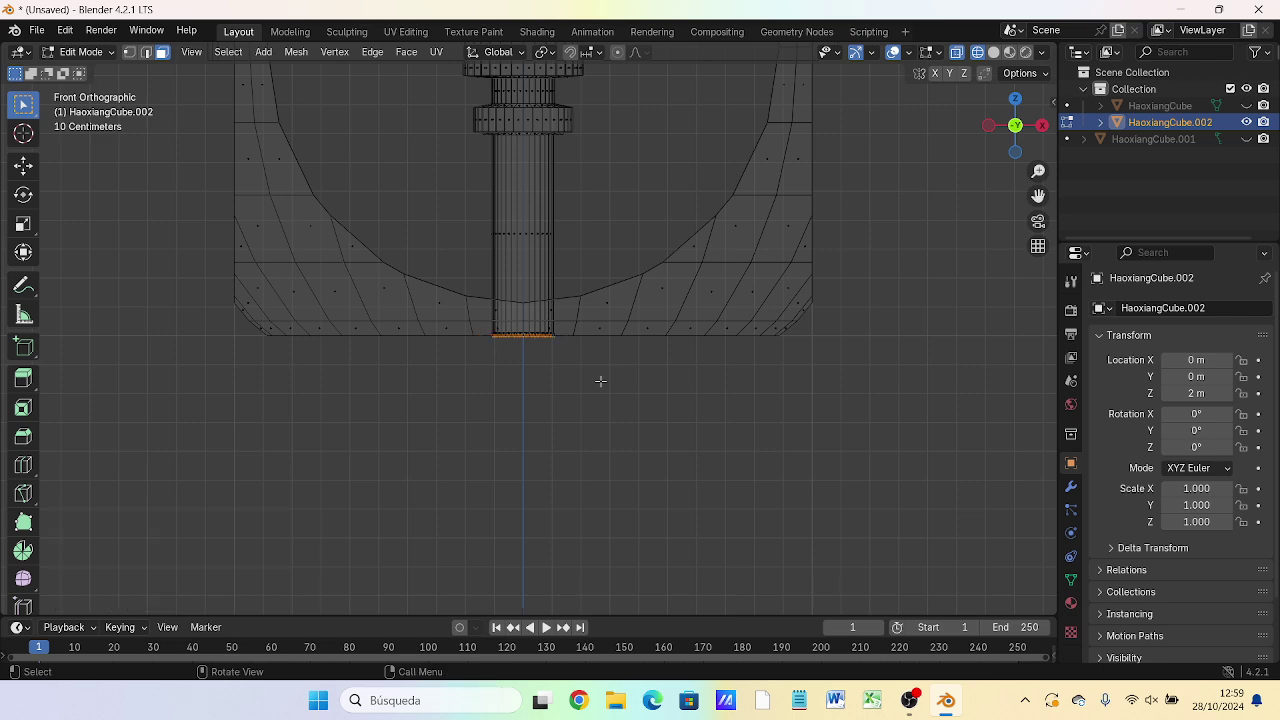
key("s")
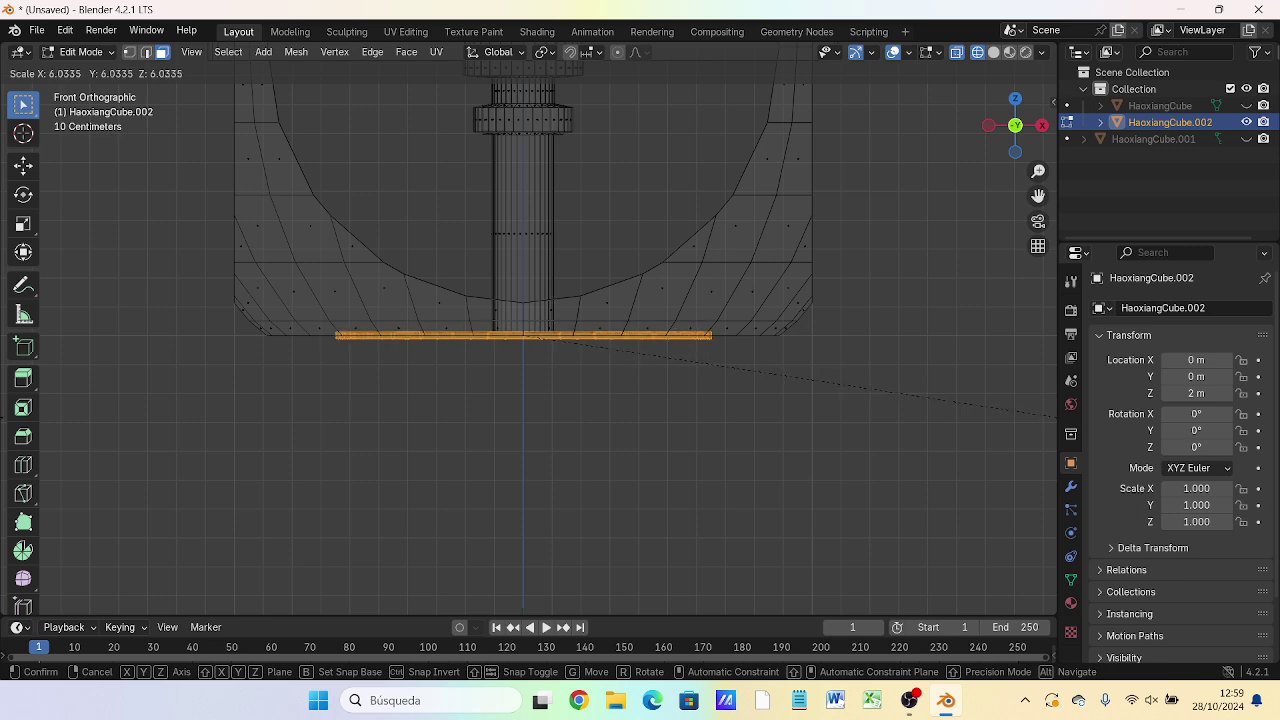
left_click(1052, 418)
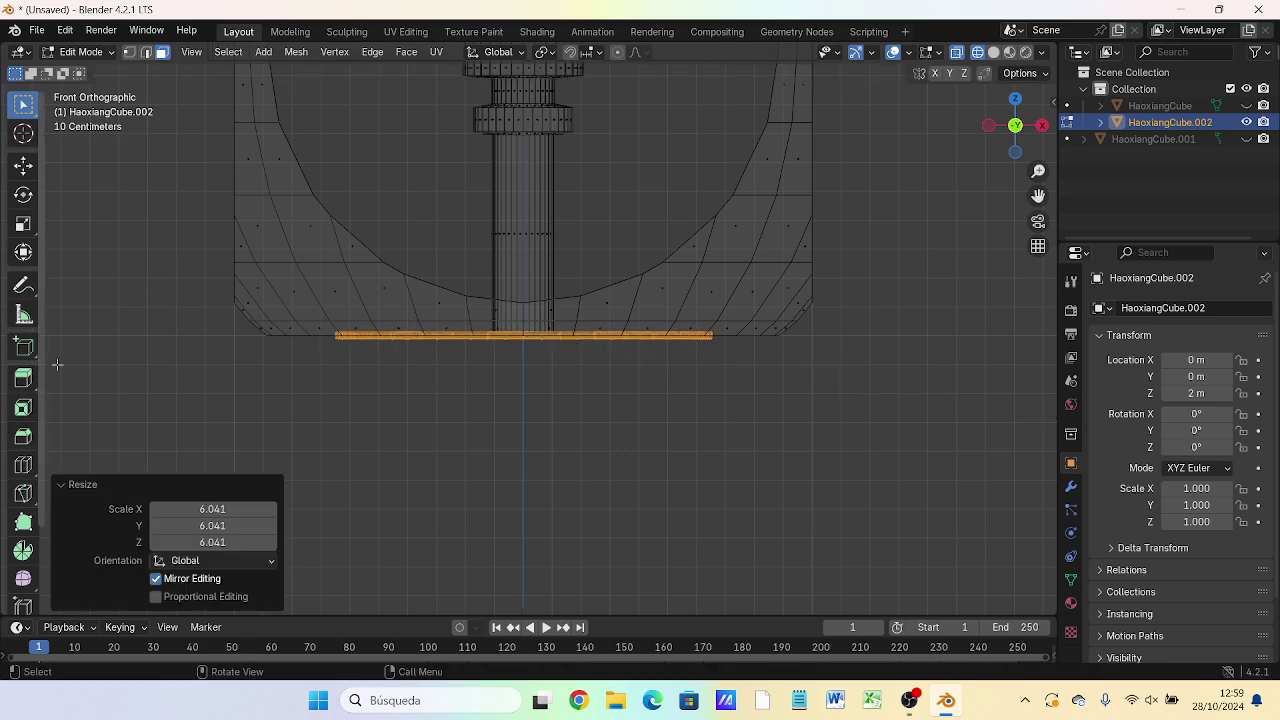
scroll(583, 434, "up", 1)
scroll(603, 441, "up", 4)
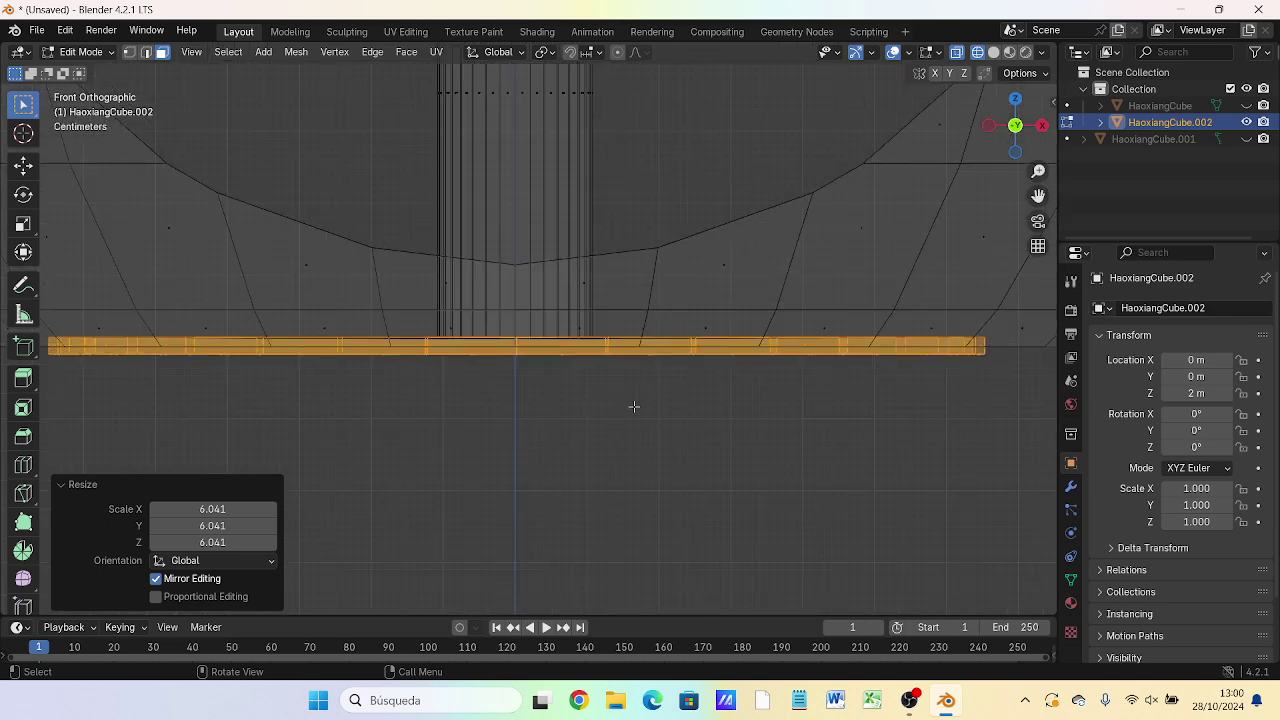
mouse_move(633, 406)
middle_mouse_down()
mouse_move(540, 427)
mouse_move(214, 416)
mouse_move(250, 413)
mouse_move(308, 460)
mouse_move(314, 491)
middle_mouse_up()
scroll(266, 409, "down", 5)
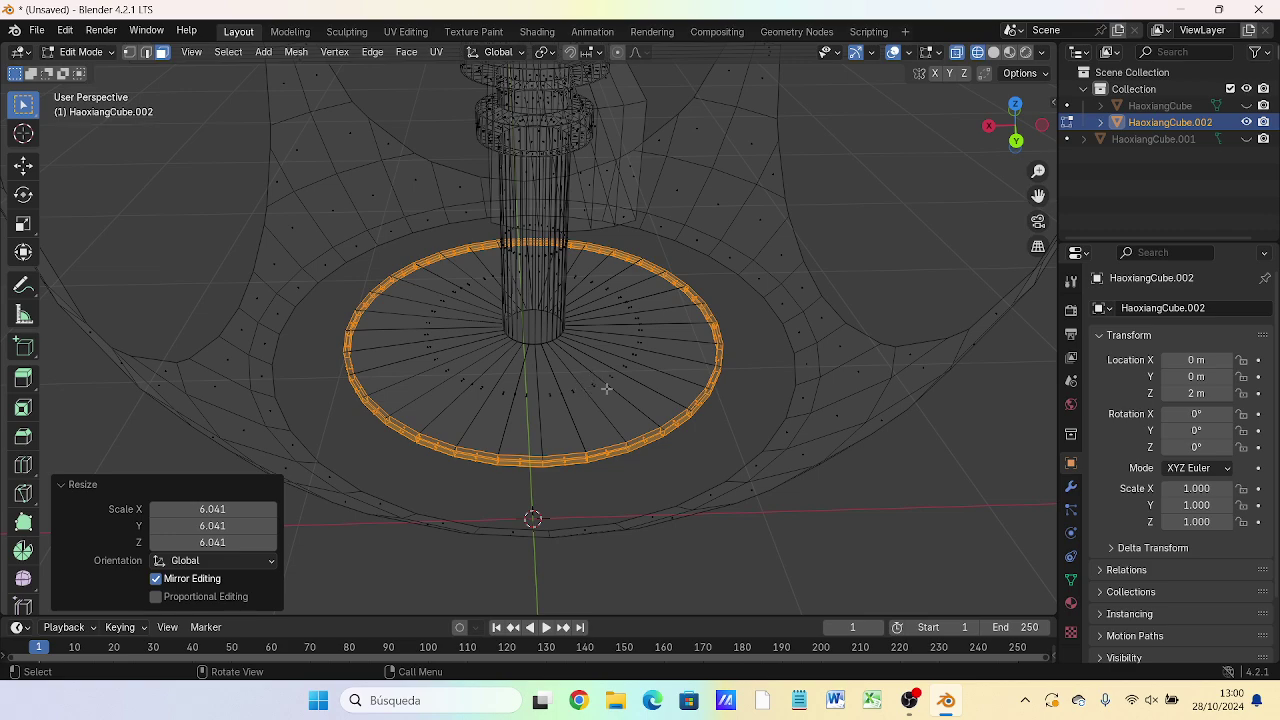
- Enlarge the outer base ring slightly, by a factor of 1.064
middle_click_drag(606, 388, 580, 313)
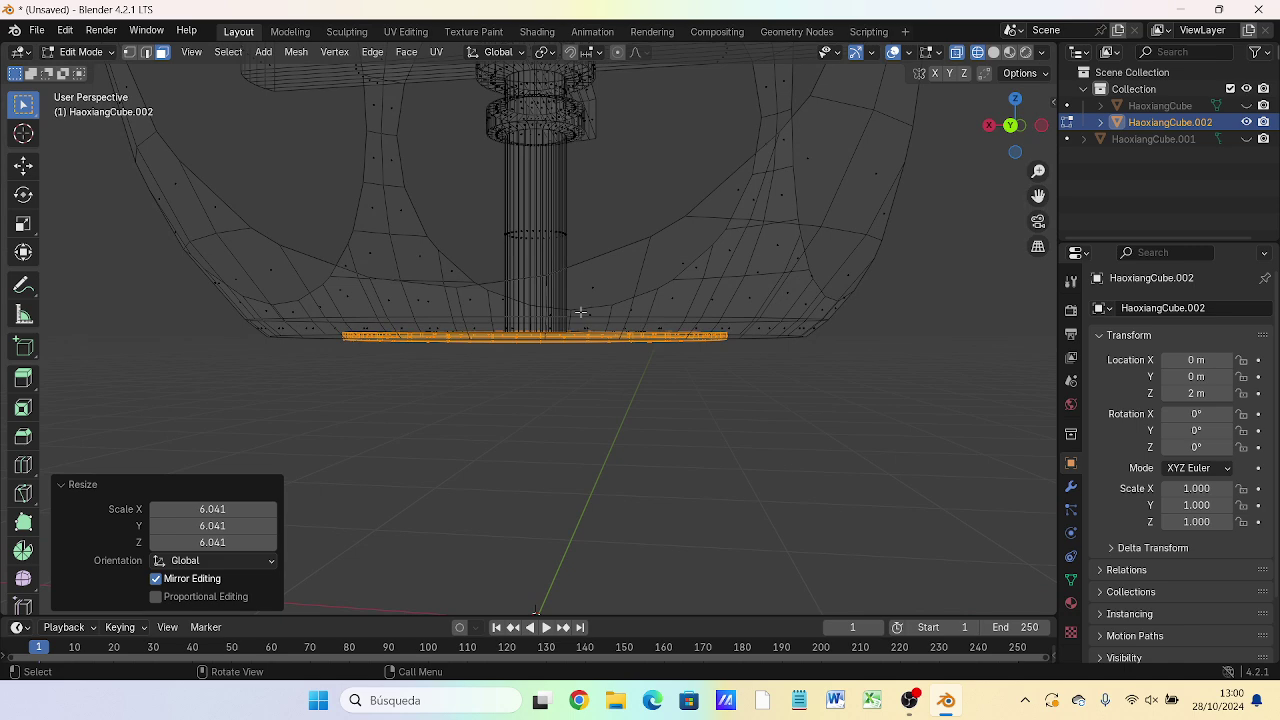
key("s")
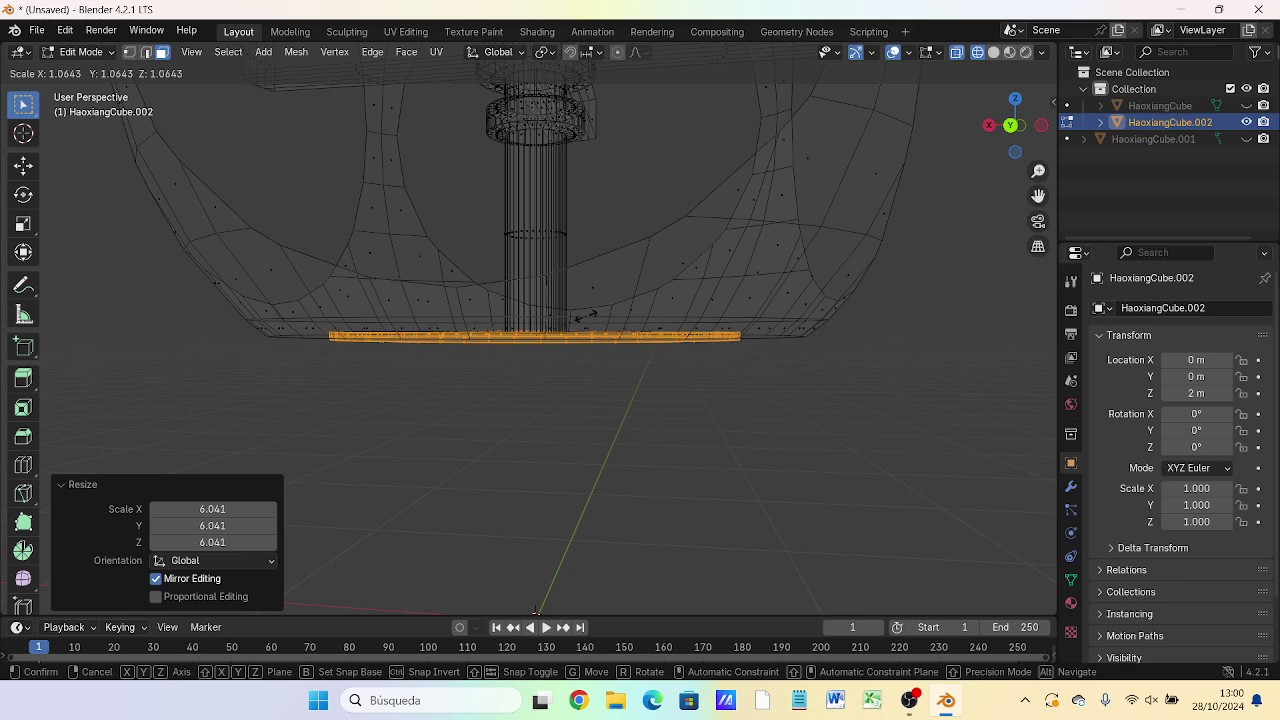
left_click(585, 318)
middle_click_drag(588, 340, 592, 377)
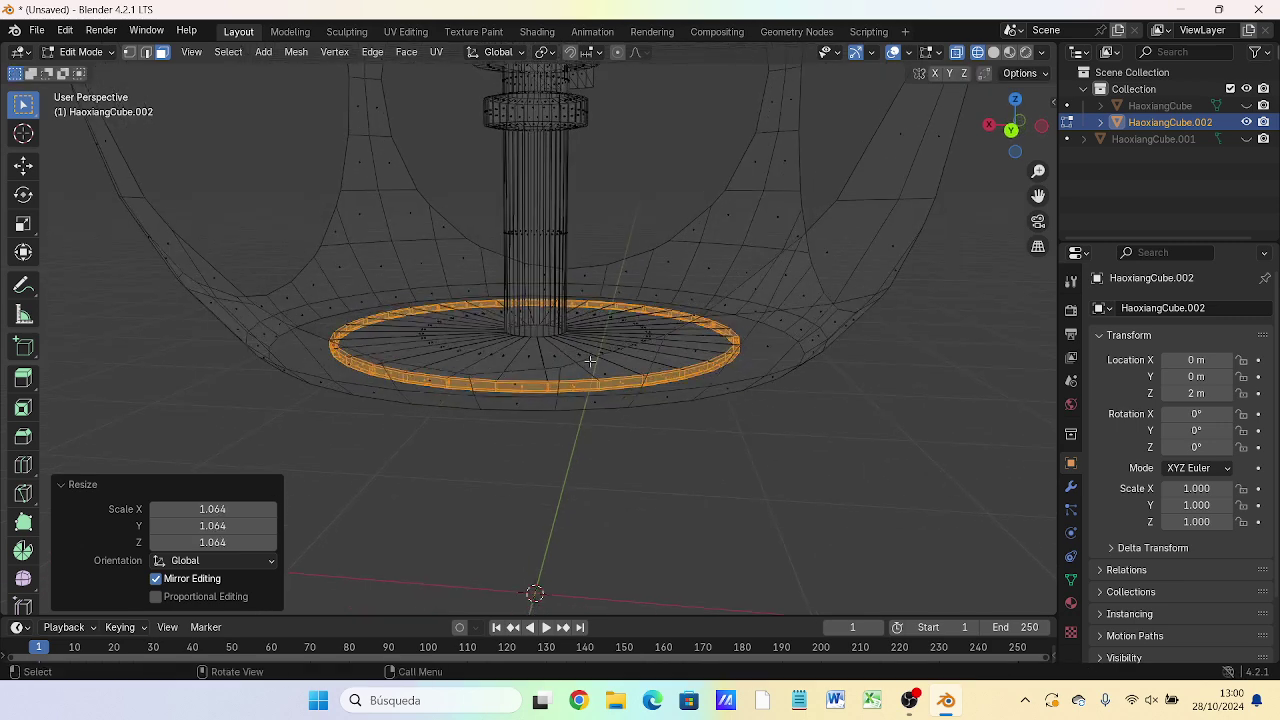
- Extrude the ring in place and raise the copy 0.083 m along Z to form a rim
key("e")
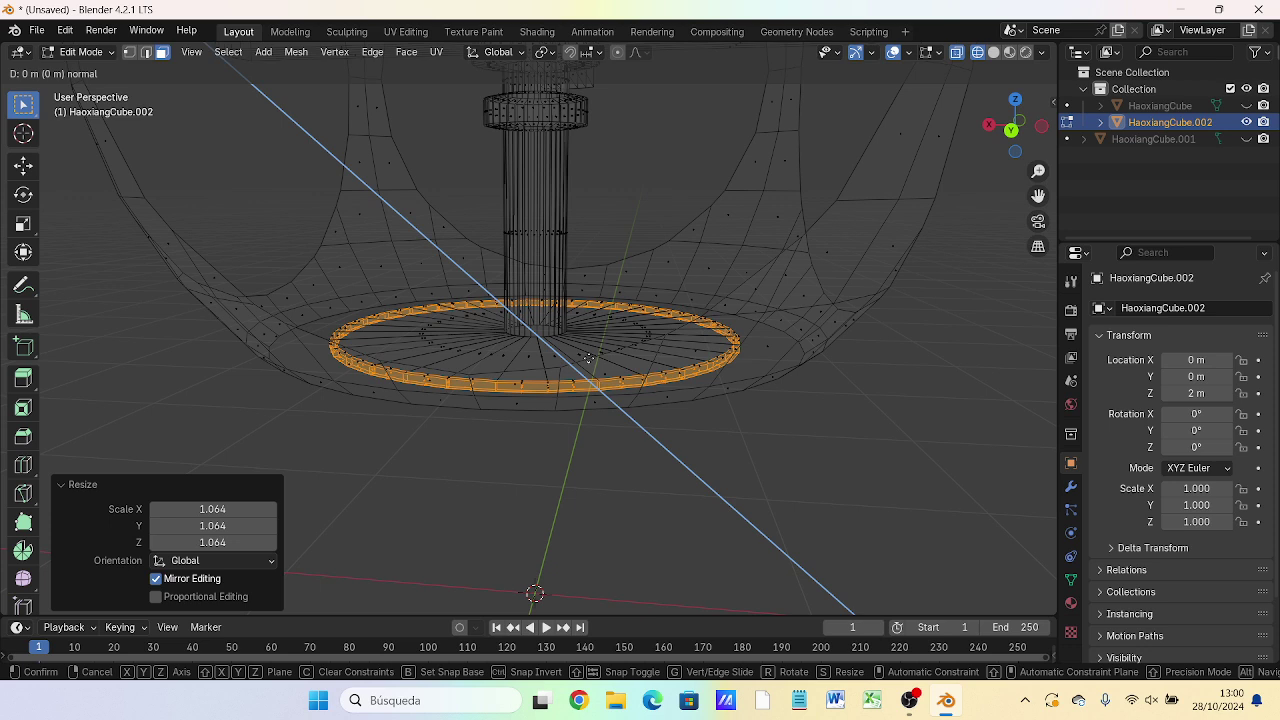
right_click(589, 358)
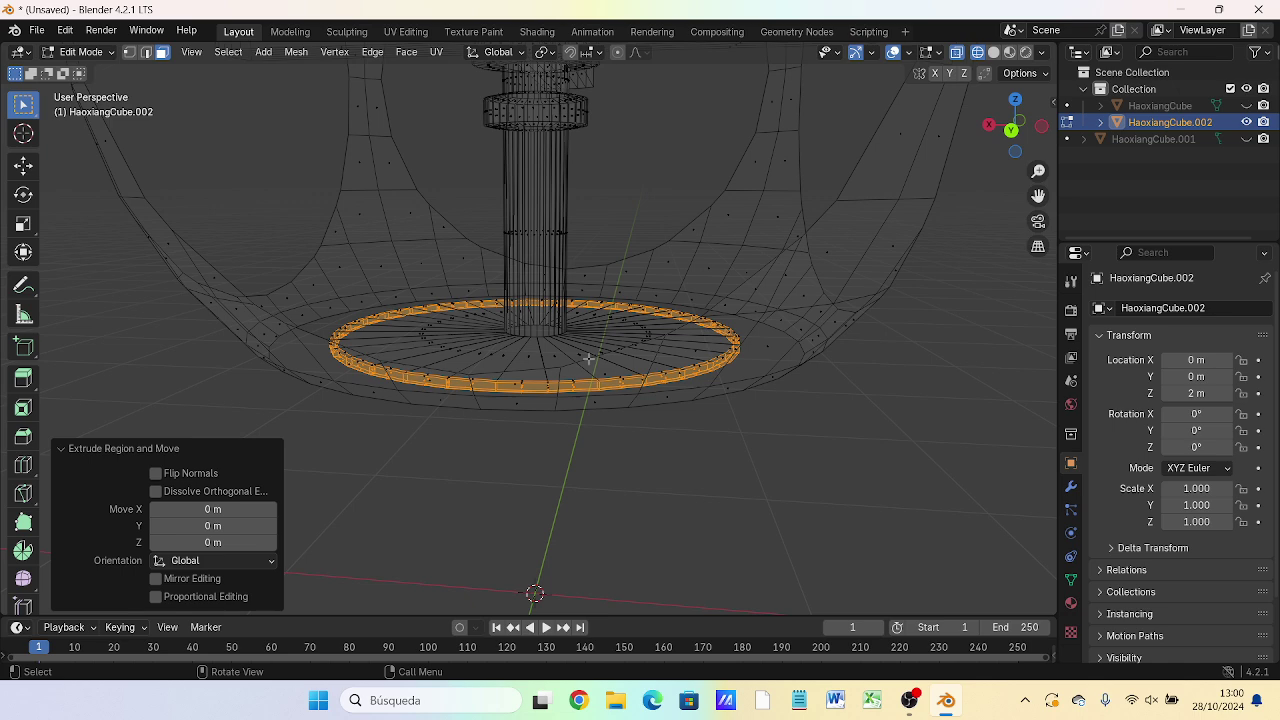
key("g")
key("z")
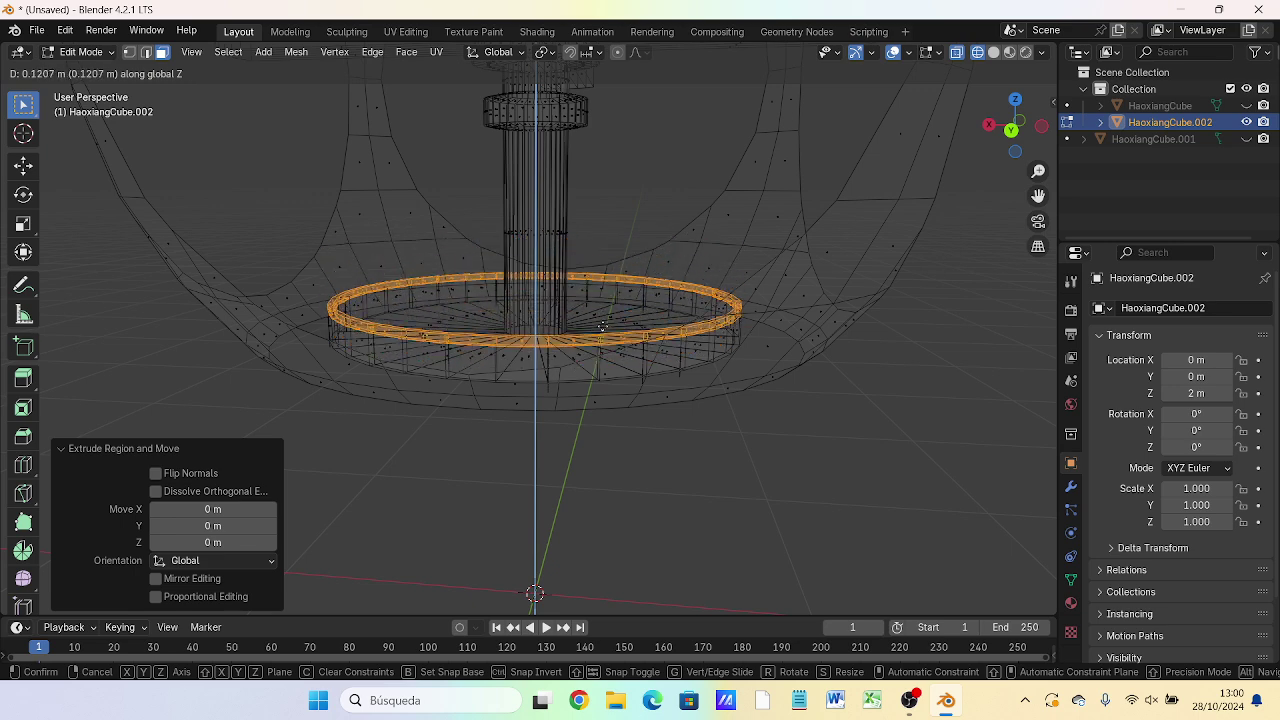
left_click(601, 335)
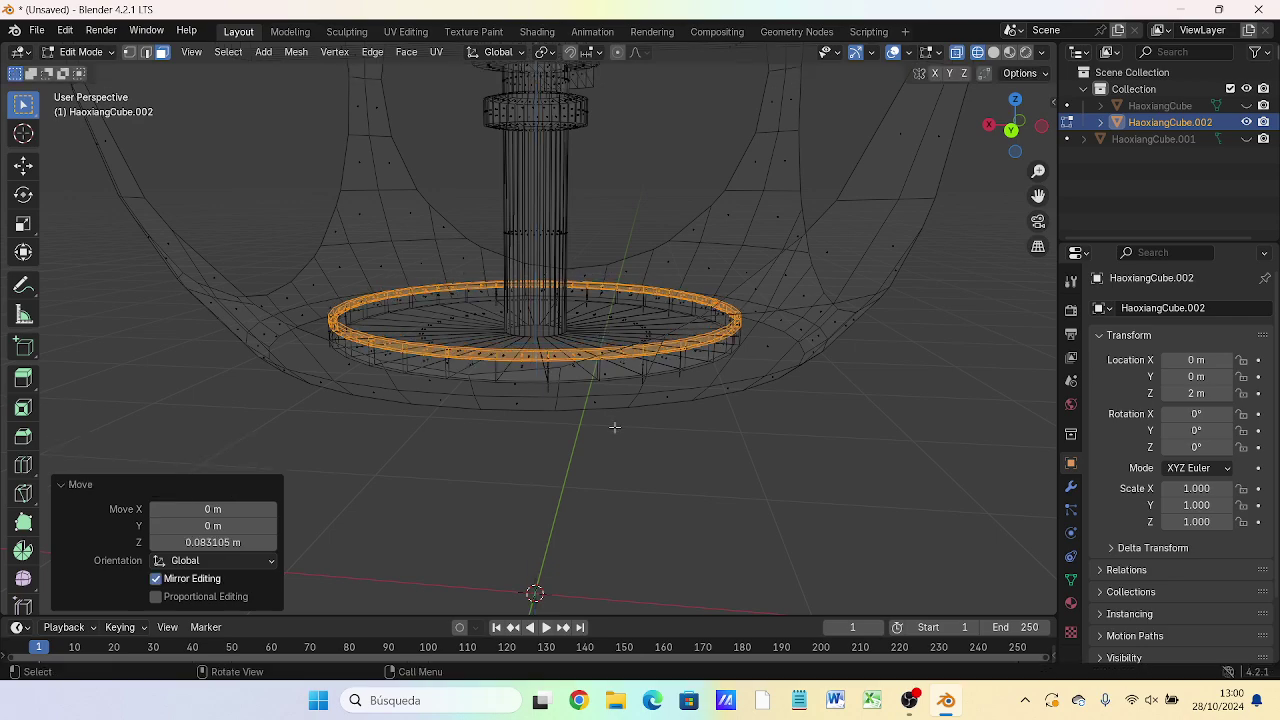
middle_click_drag(614, 427, 406, 471)
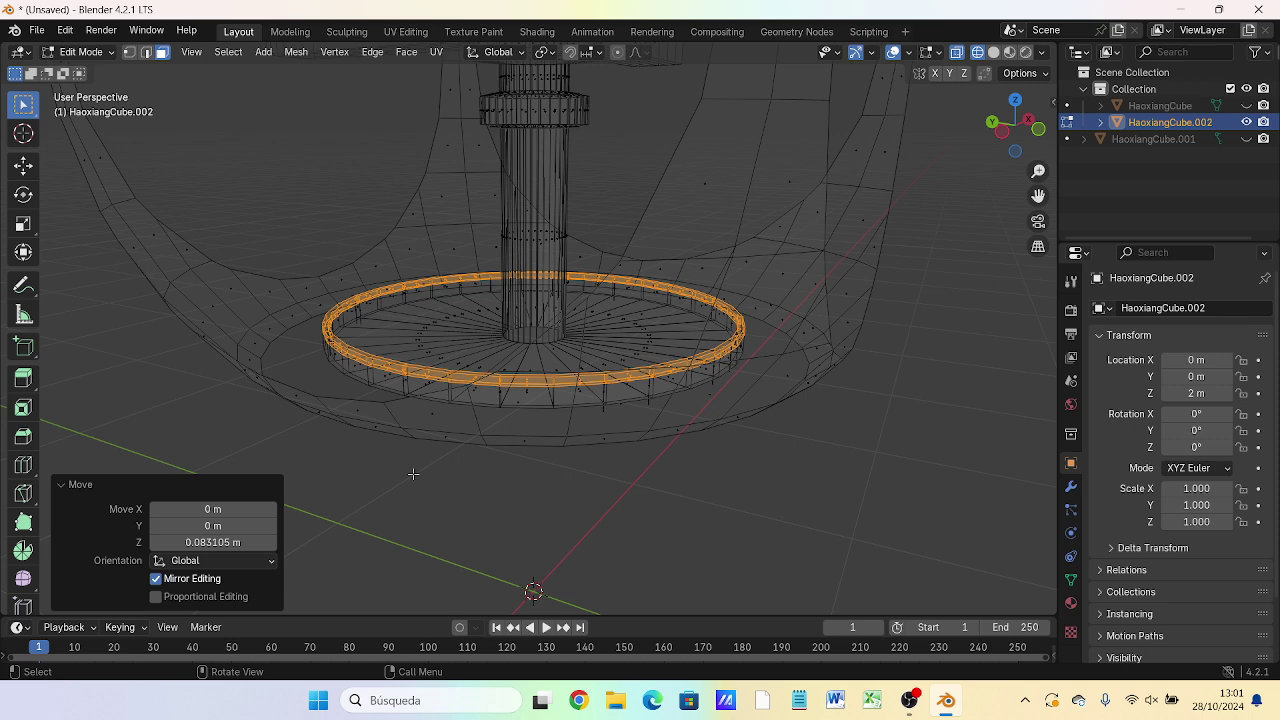
- Switch to Solid shading and orbit around the model to inspect the raised rim
key("z")
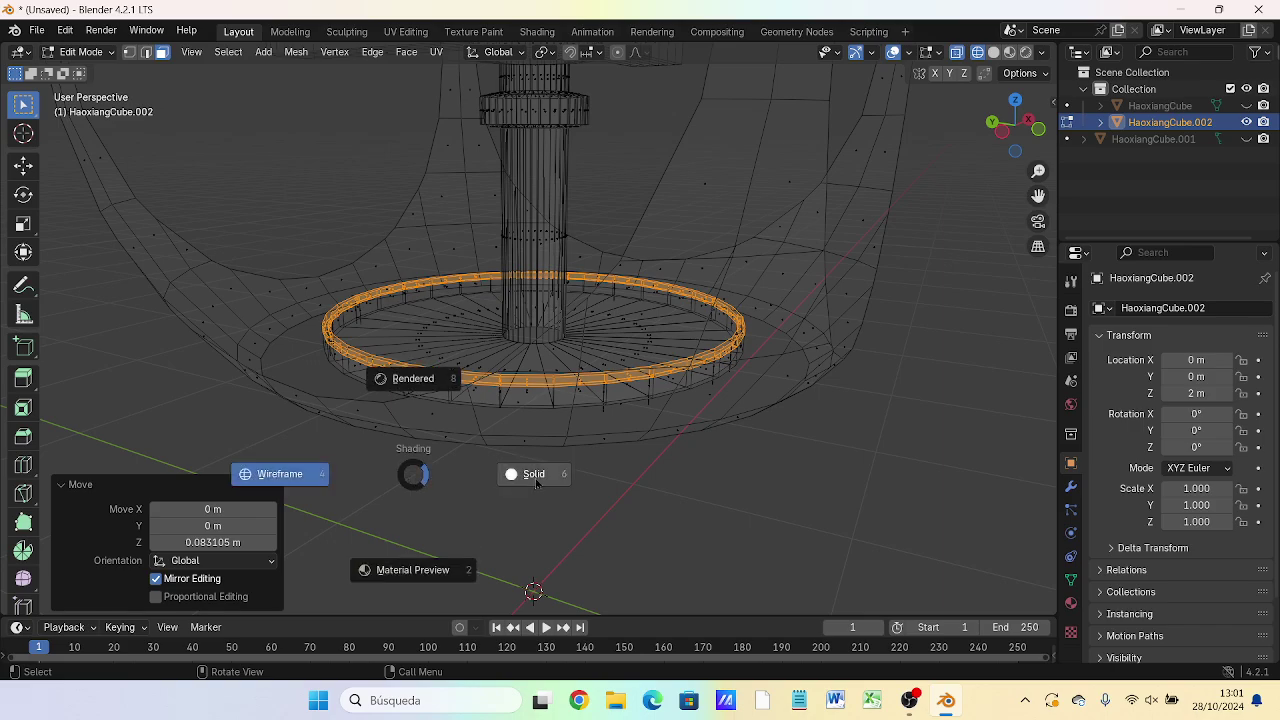
left_click(536, 478)
mouse_move(543, 448)
middle_mouse_down()
mouse_move(623, 476)
mouse_move(546, 195)
mouse_move(646, 410)
mouse_move(594, 483)
middle_mouse_up()
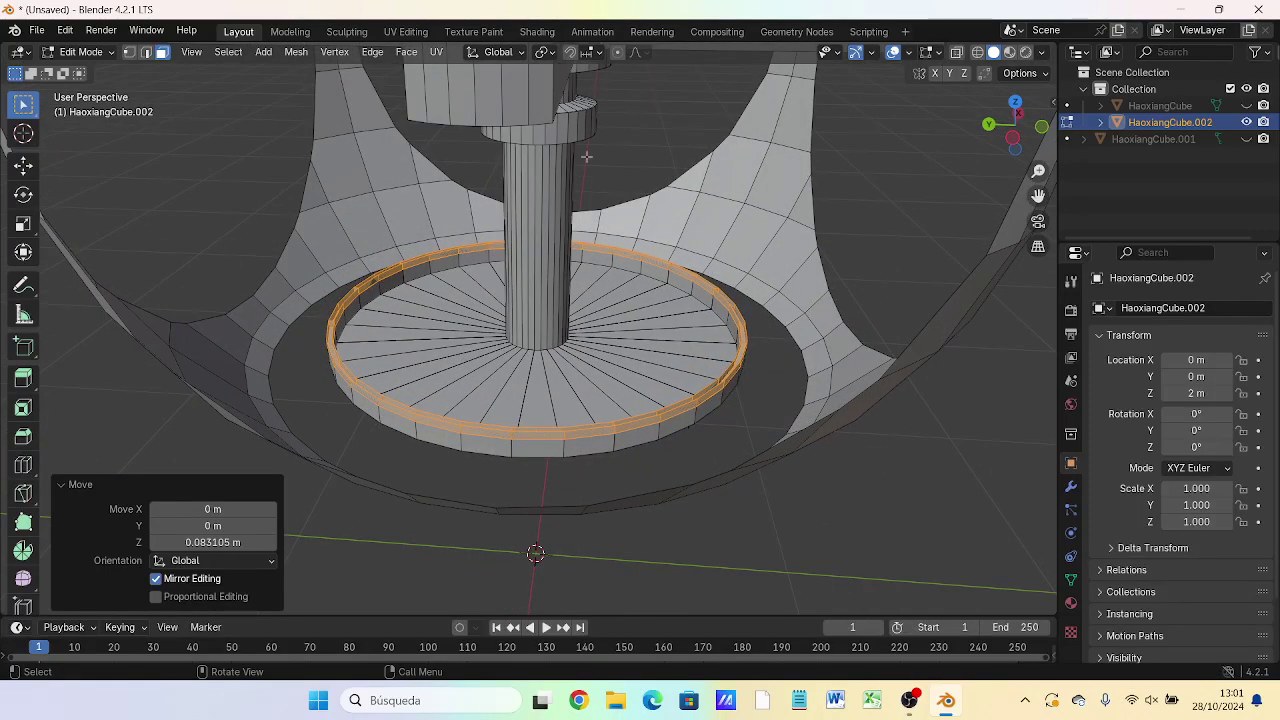
mouse_move(571, 380)
middle_mouse_down()
mouse_move(521, 405)
mouse_move(361, 313)
mouse_move(375, 319)
middle_mouse_up()
scroll(500, 390, "down", 5)
scroll(361, 313, "down", 3)
scroll(368, 315, "up", 3)
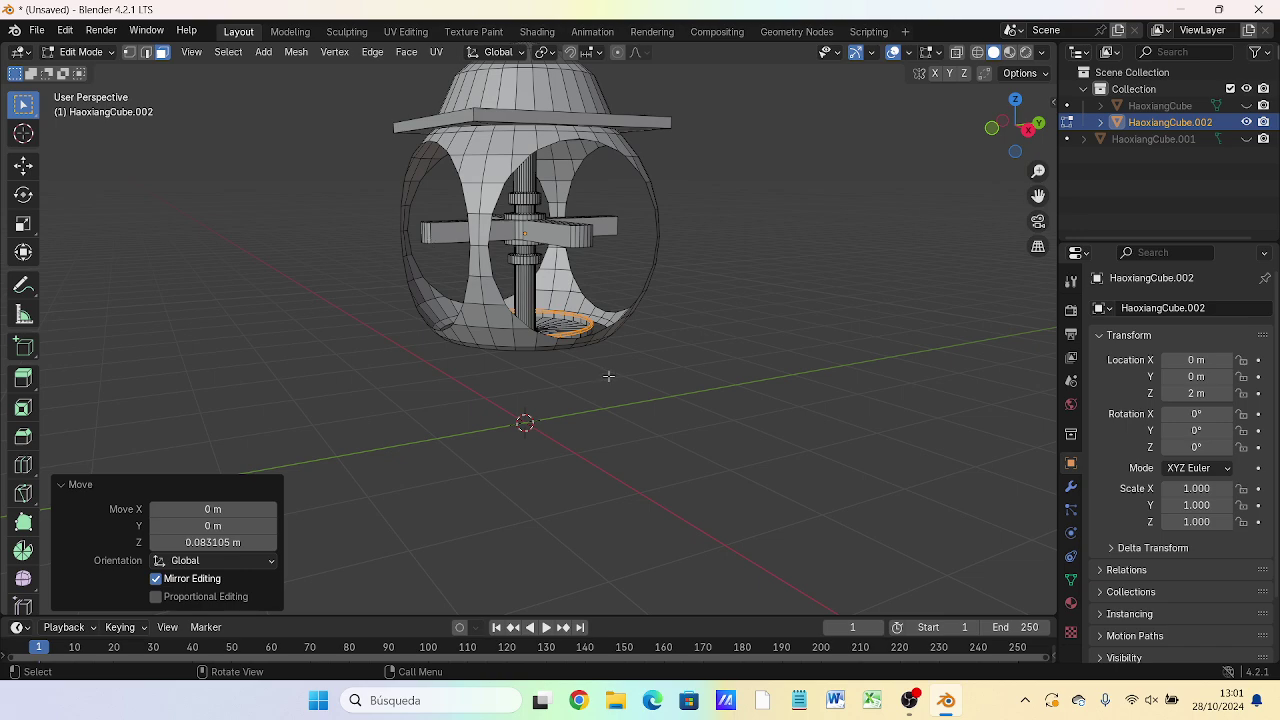
mouse_move(607, 379)
middle_mouse_down()
mouse_move(793, 348)
mouse_move(185, 390)
mouse_move(909, 354)
mouse_move(634, 386)
mouse_move(536, 459)
mouse_move(534, 556)
mouse_move(540, 537)
mouse_move(549, 549)
mouse_move(560, 491)
mouse_move(565, 380)
mouse_move(606, 300)
mouse_move(386, 294)
mouse_move(402, 293)
middle_mouse_up()
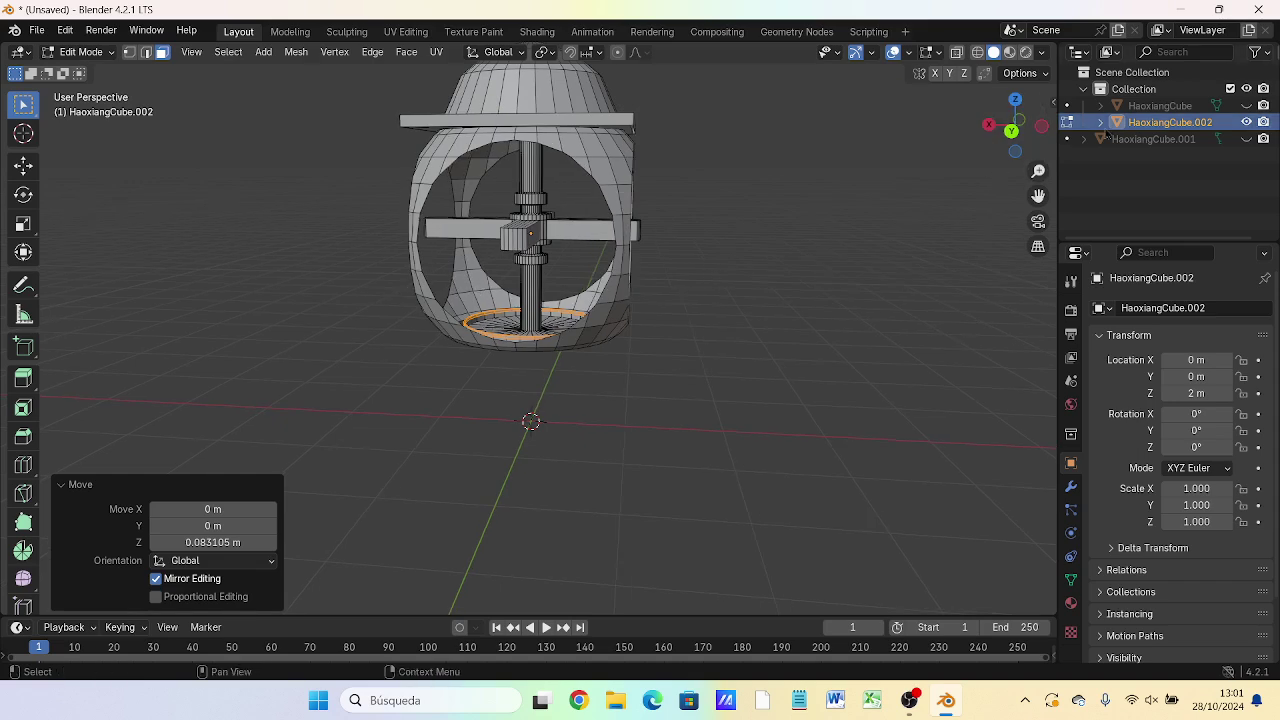
left_click(1246, 105)
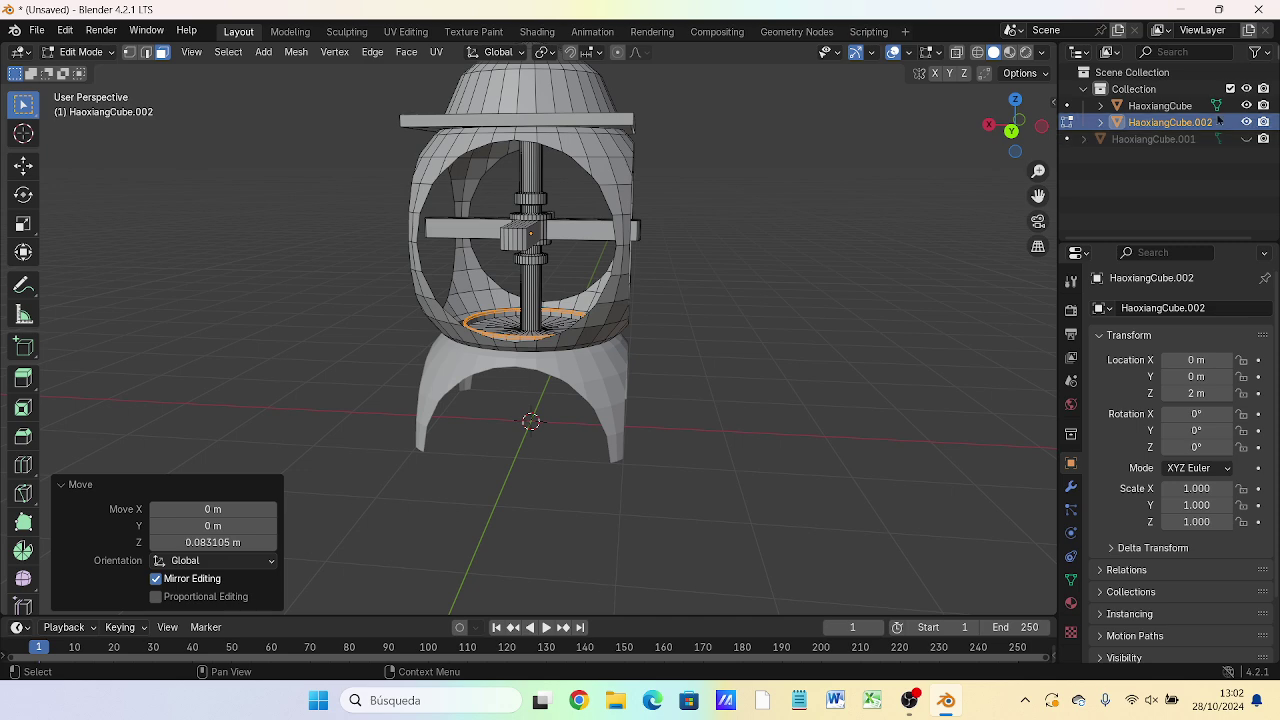
left_click(1246, 139)
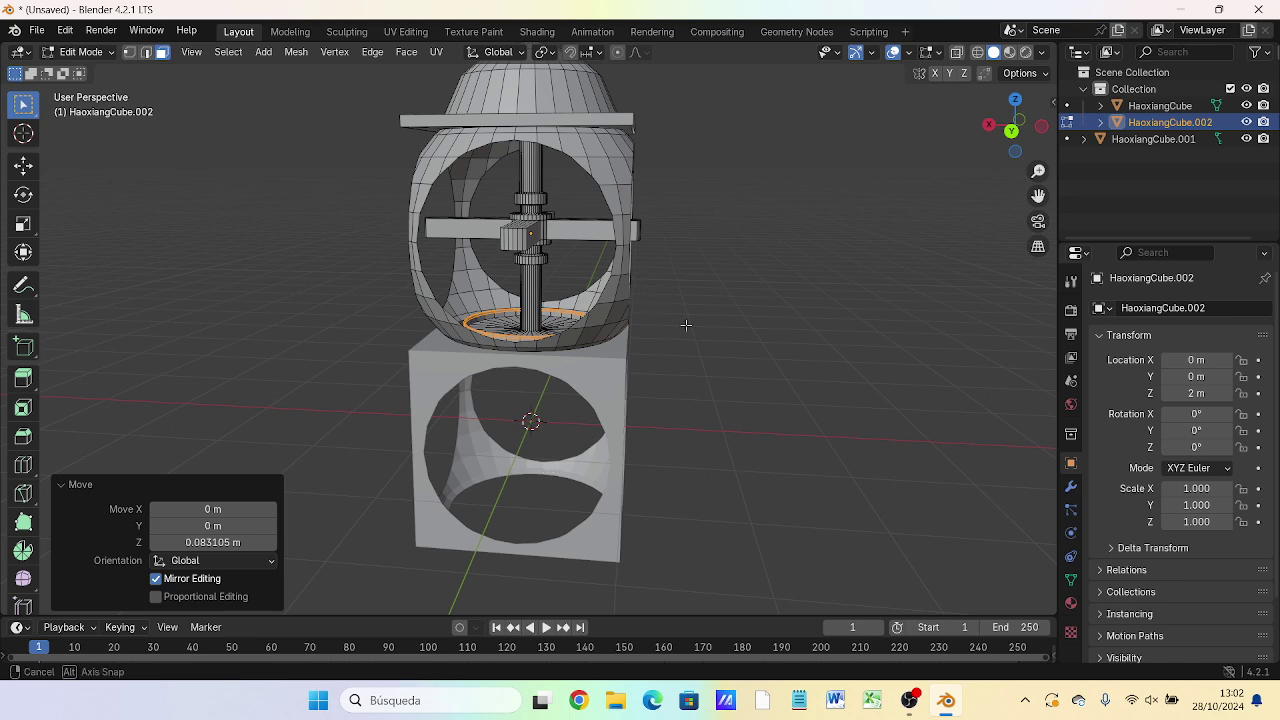
mouse_move(680, 323)
middle_mouse_down()
mouse_move(393, 452)
mouse_move(812, 287)
mouse_move(903, 323)
mouse_move(971, 326)
mouse_move(964, 346)
mouse_move(941, 340)
middle_mouse_up()
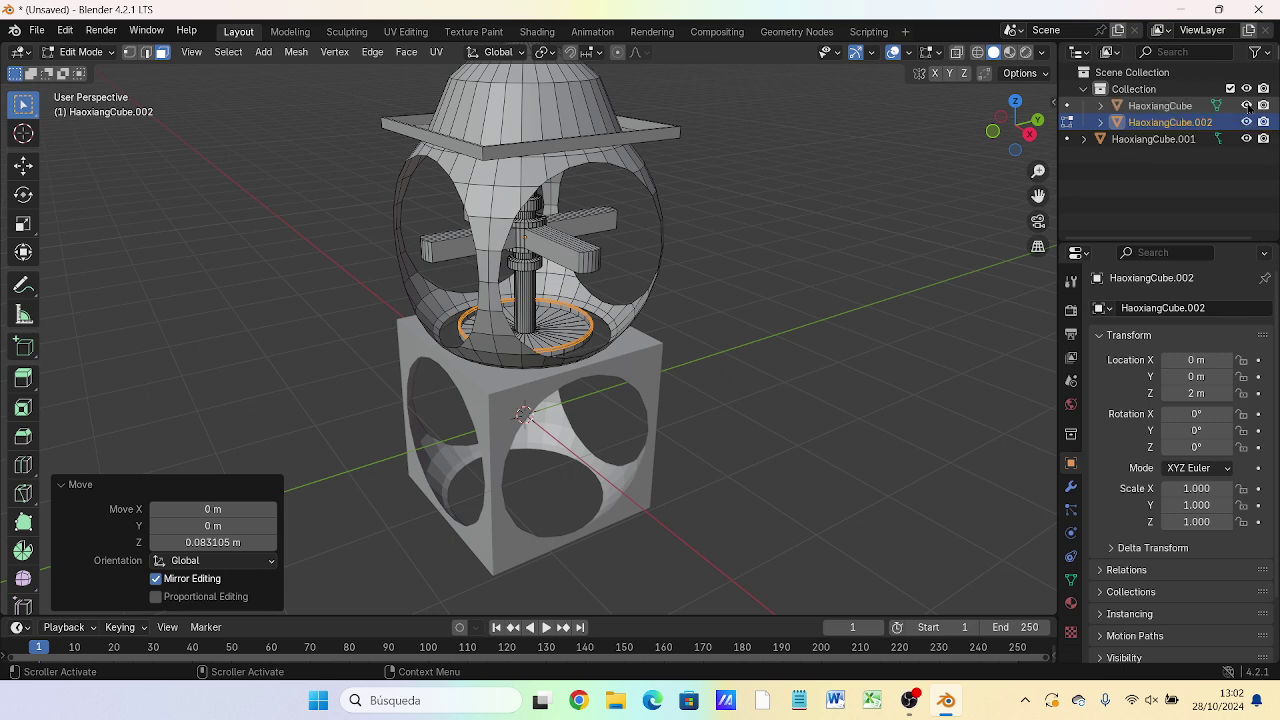
left_click(1246, 139)
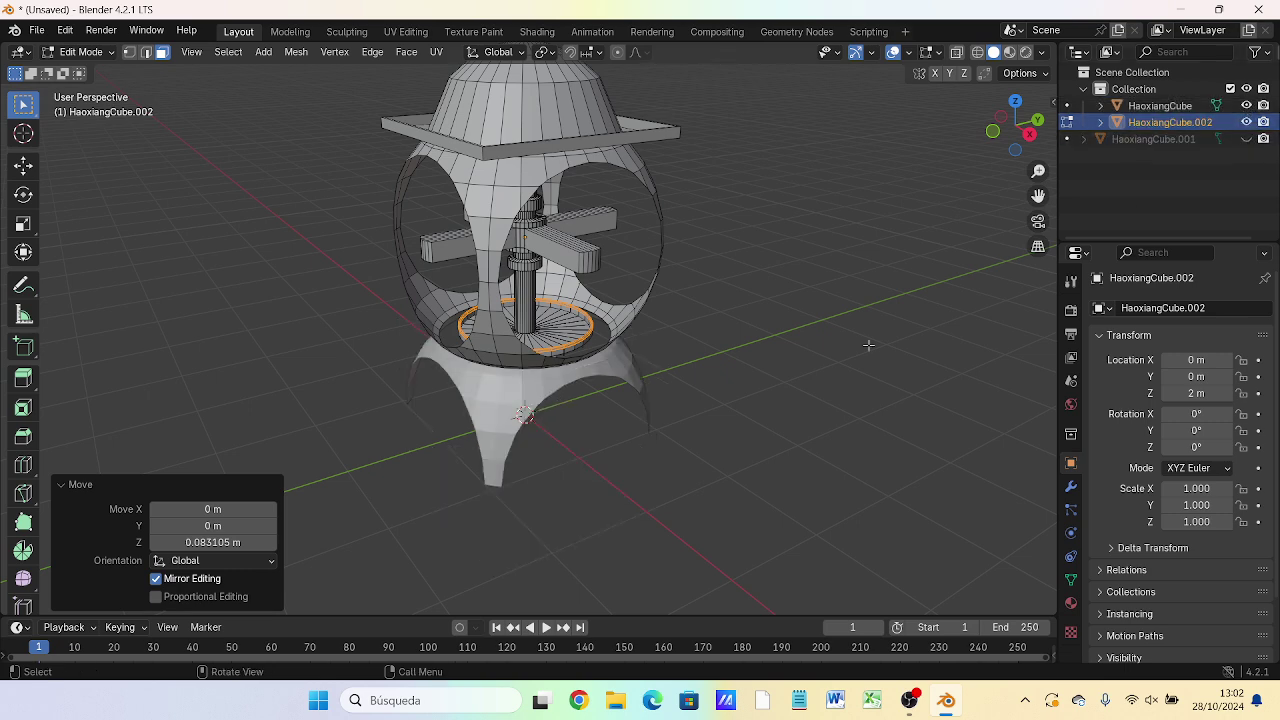
mouse_move(866, 347)
middle_mouse_down()
mouse_move(783, 380)
mouse_move(766, 434)
mouse_move(751, 437)
mouse_move(757, 380)
mouse_move(689, 351)
mouse_move(600, 352)
middle_mouse_up()
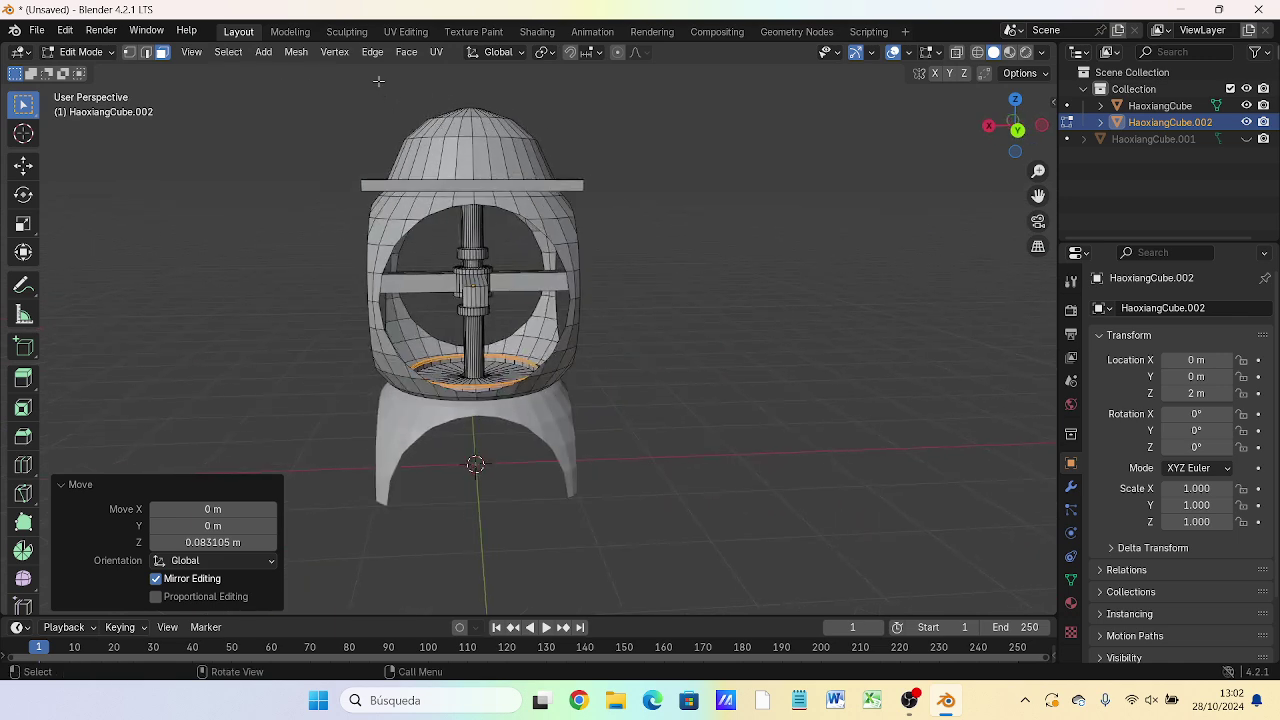
left_click_drag(378, 81, 564, 149)
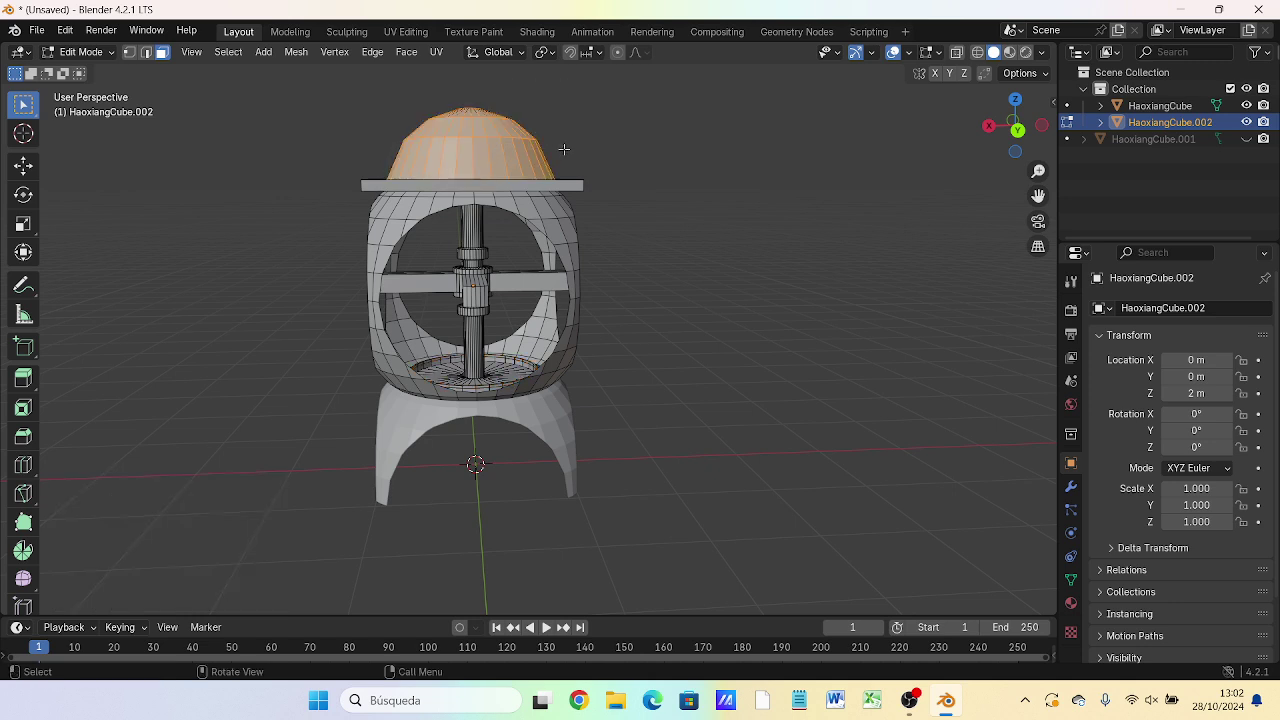
left_click(686, 175)
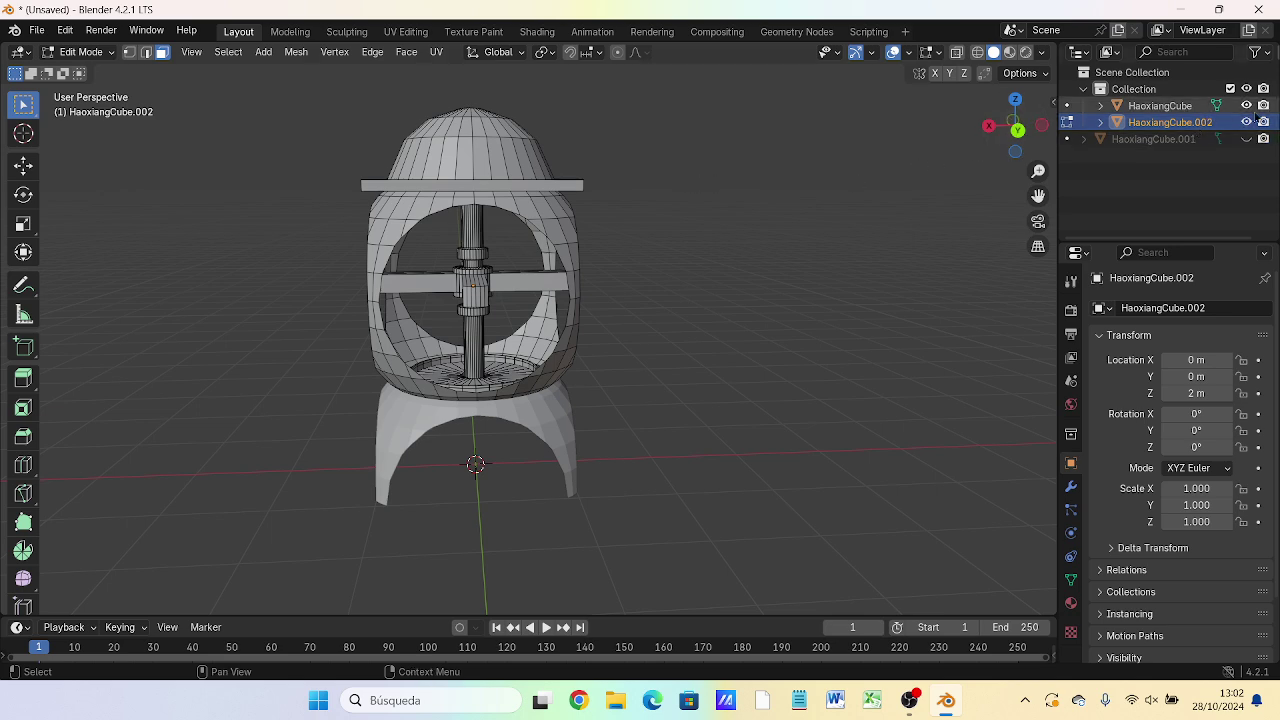
left_click(1246, 105)
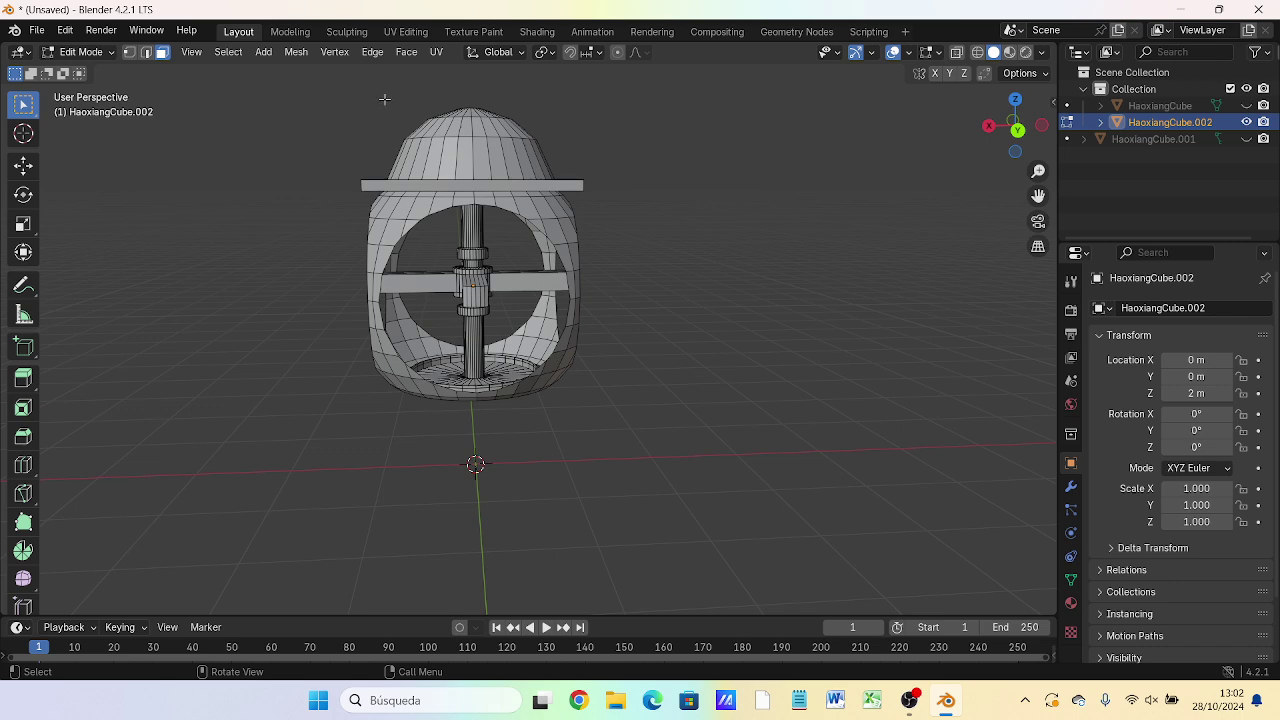
- In front wireframe view, select the dome's top vertices and lower them along Z
key("KP_1")
key("z")
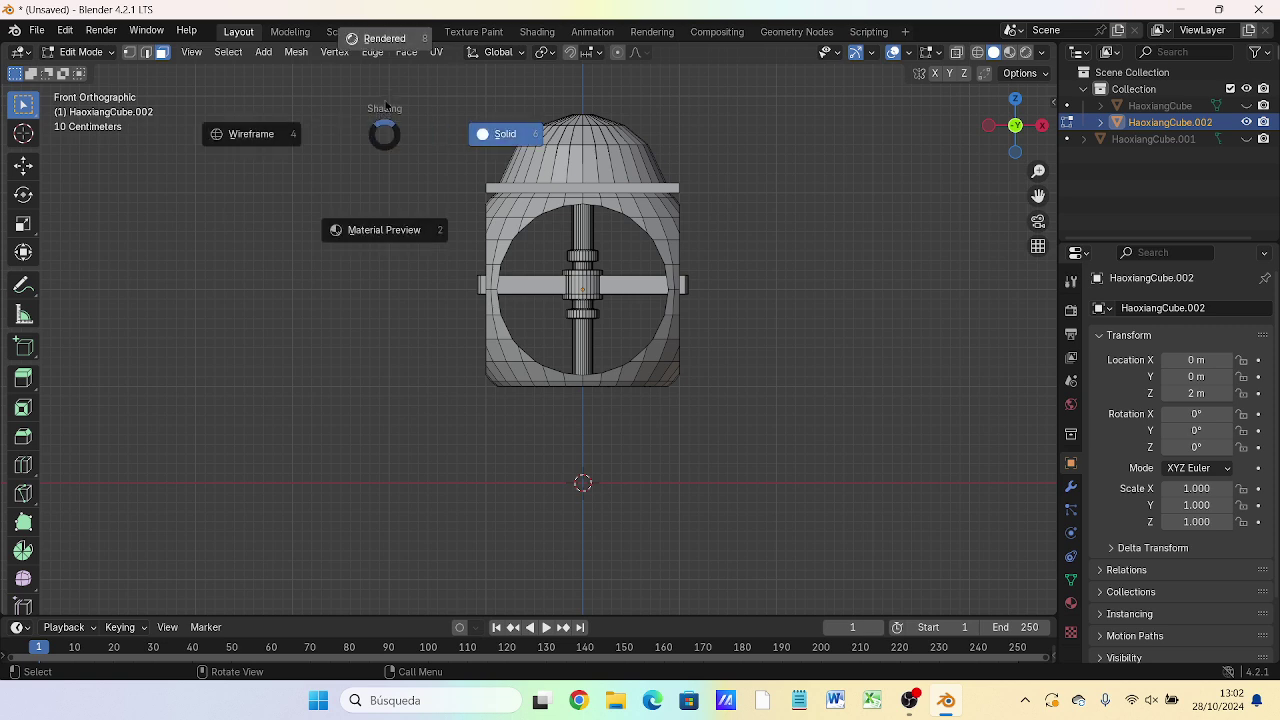
left_click(264, 131)
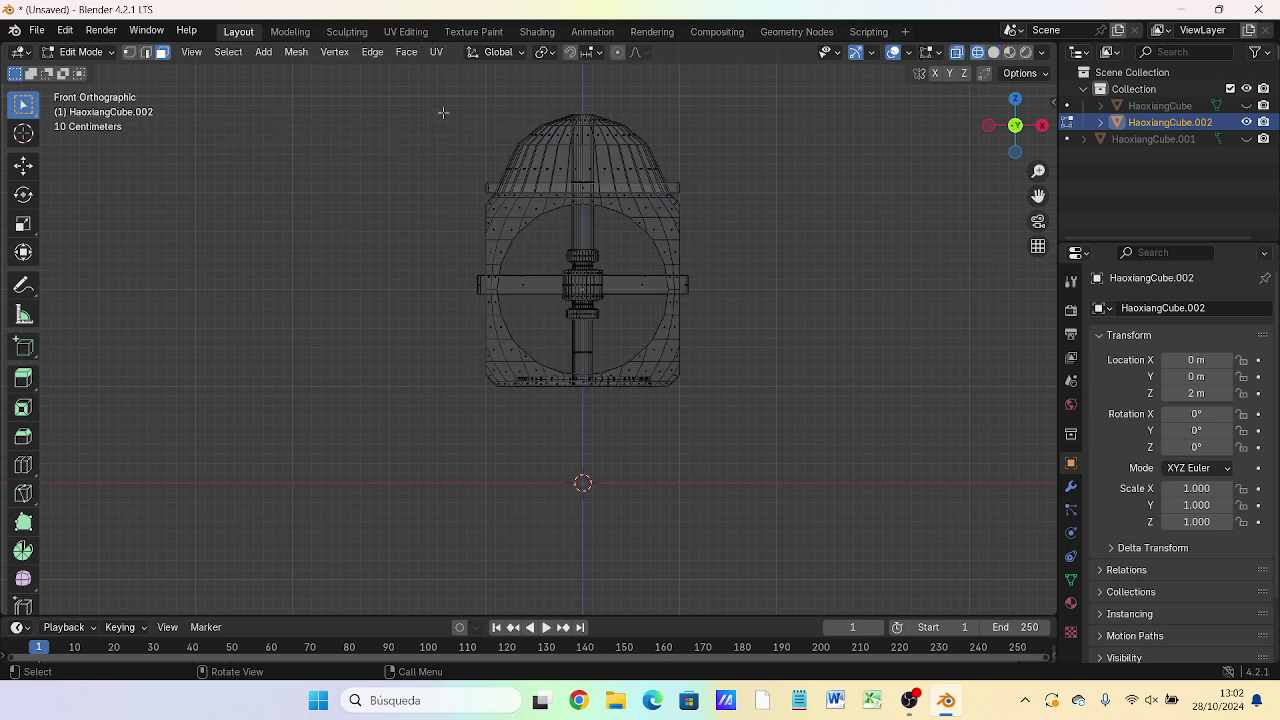
left_click_drag(491, 84, 676, 156)
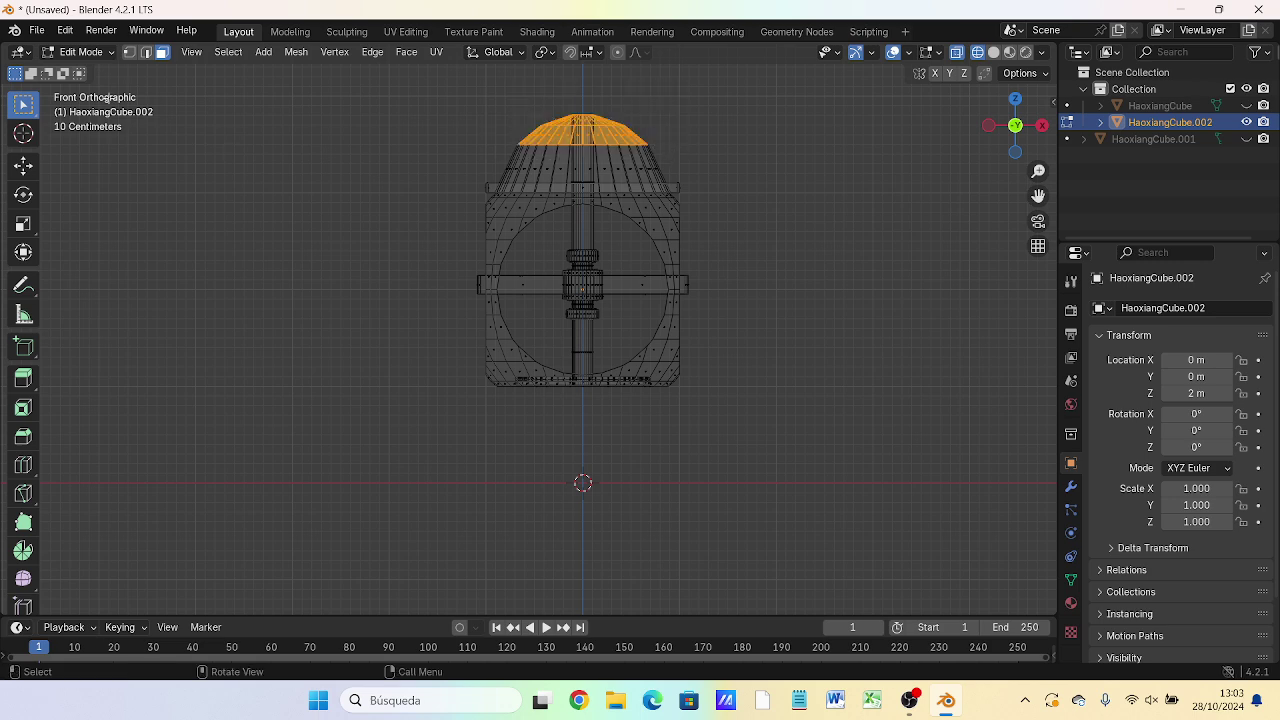
left_click(129, 53)
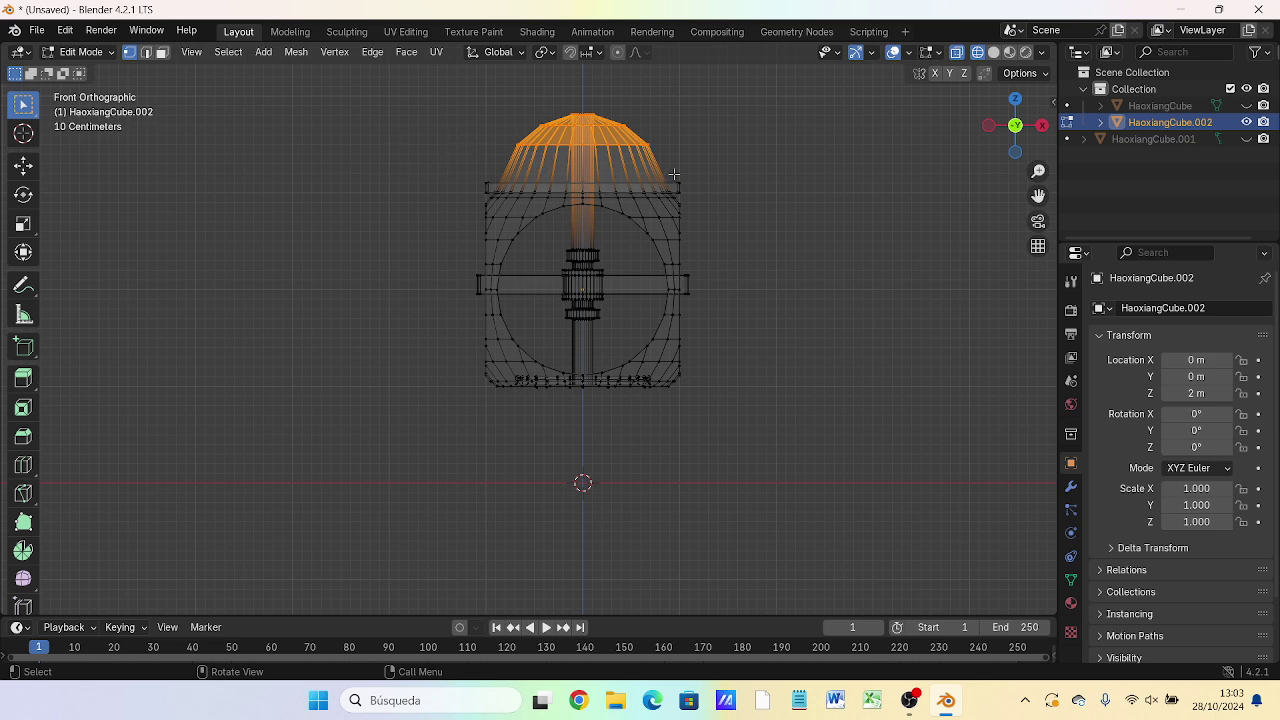
key("g")
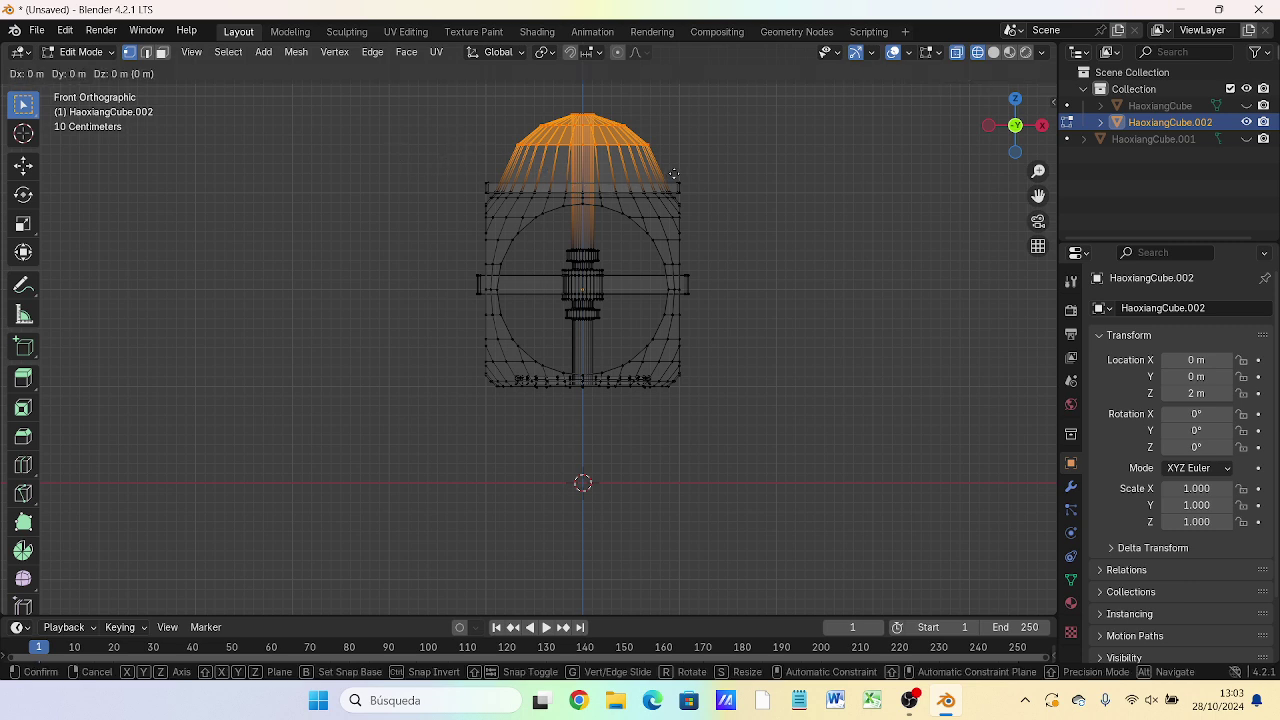
key("z")
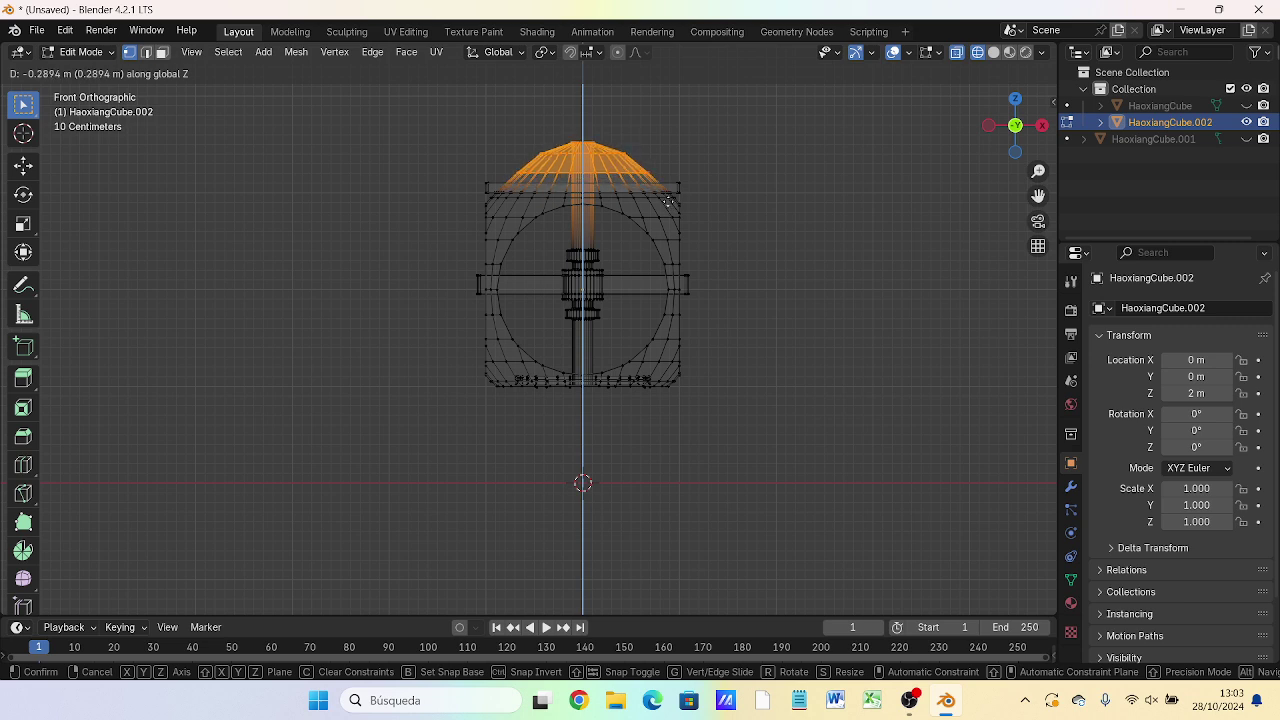
left_click(668, 200)
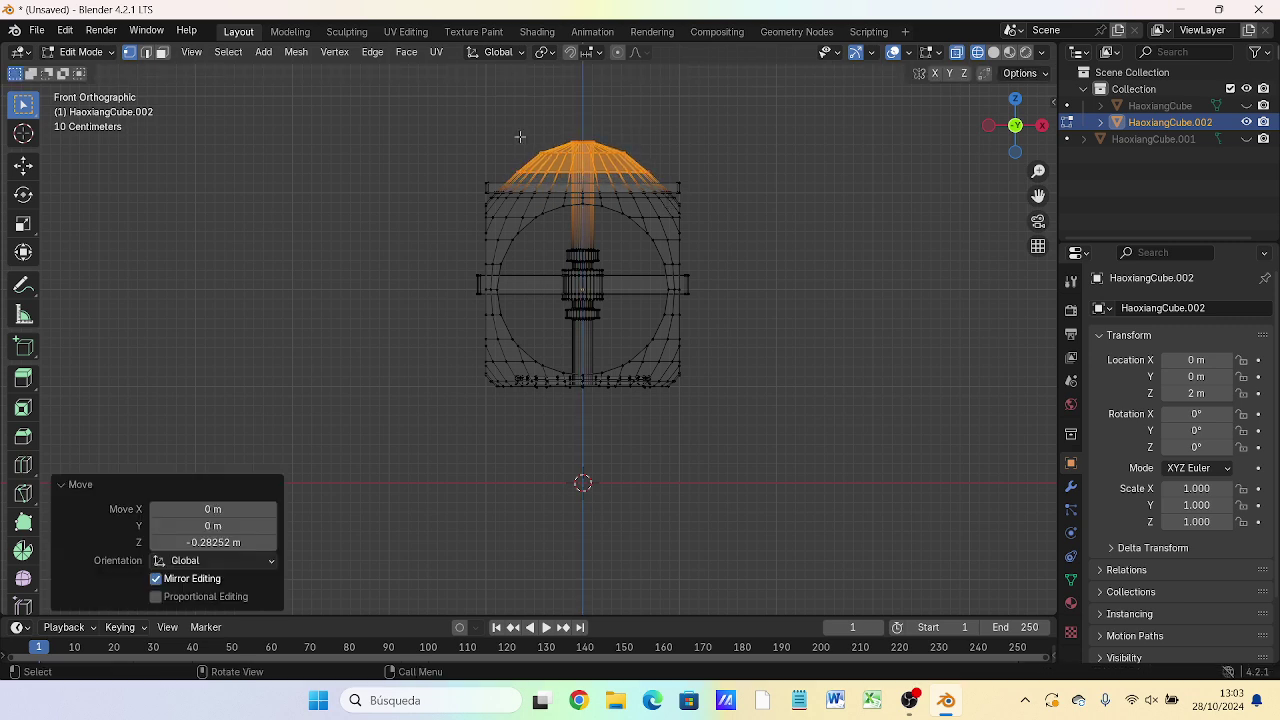
- Lower the dome's upper vertices, then the very top vertices, further along Z
mouse_move(513, 116)
left_mouse_down()
mouse_move(552, 143)
mouse_move(643, 155)
left_mouse_up()
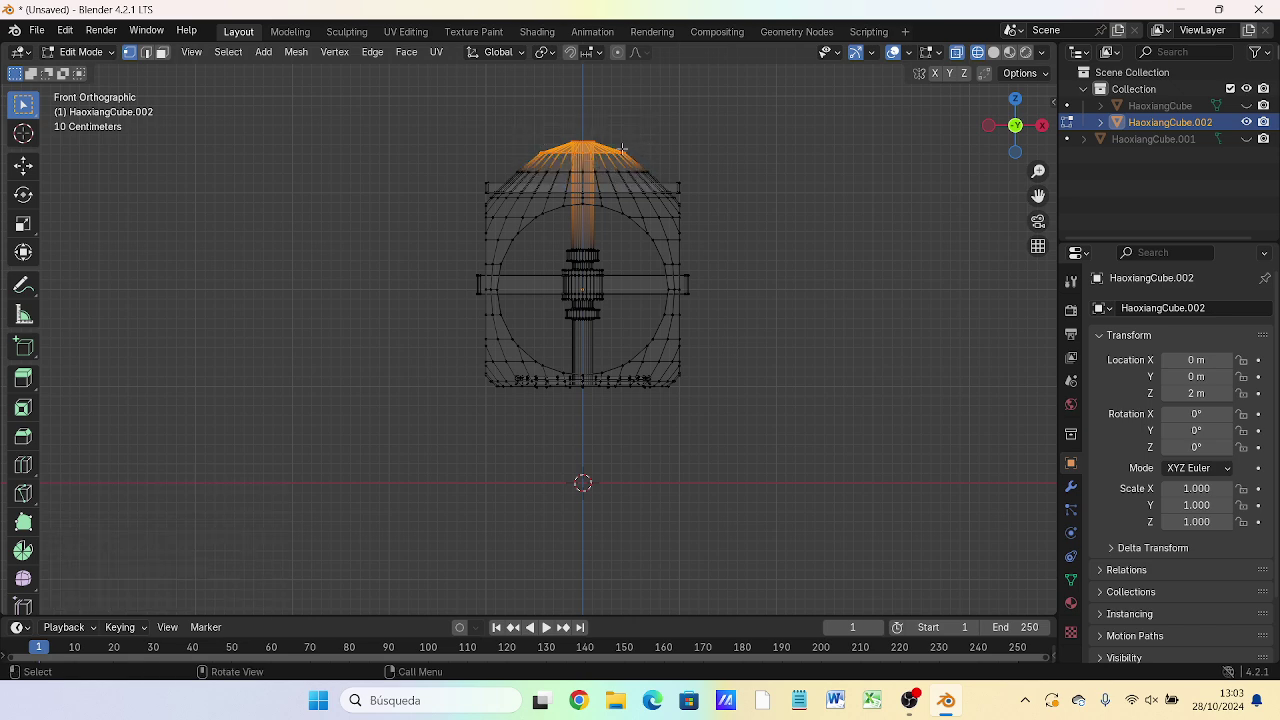
key("g")
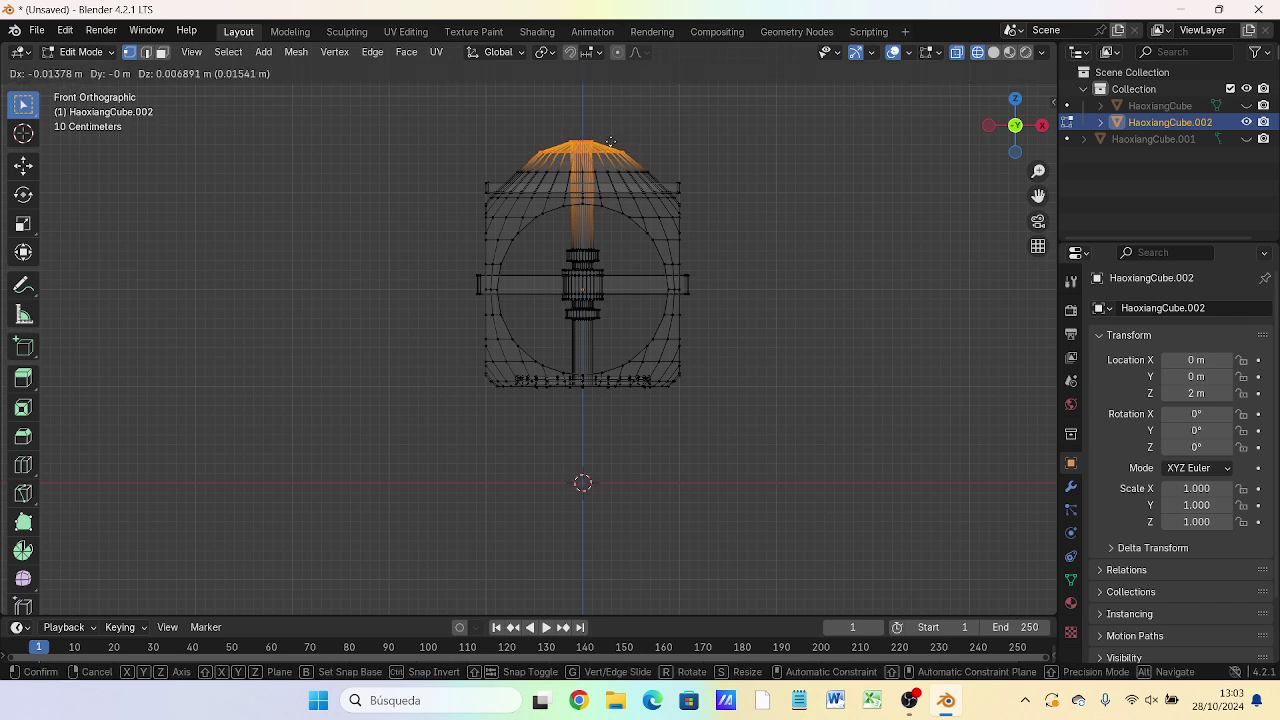
key("z")
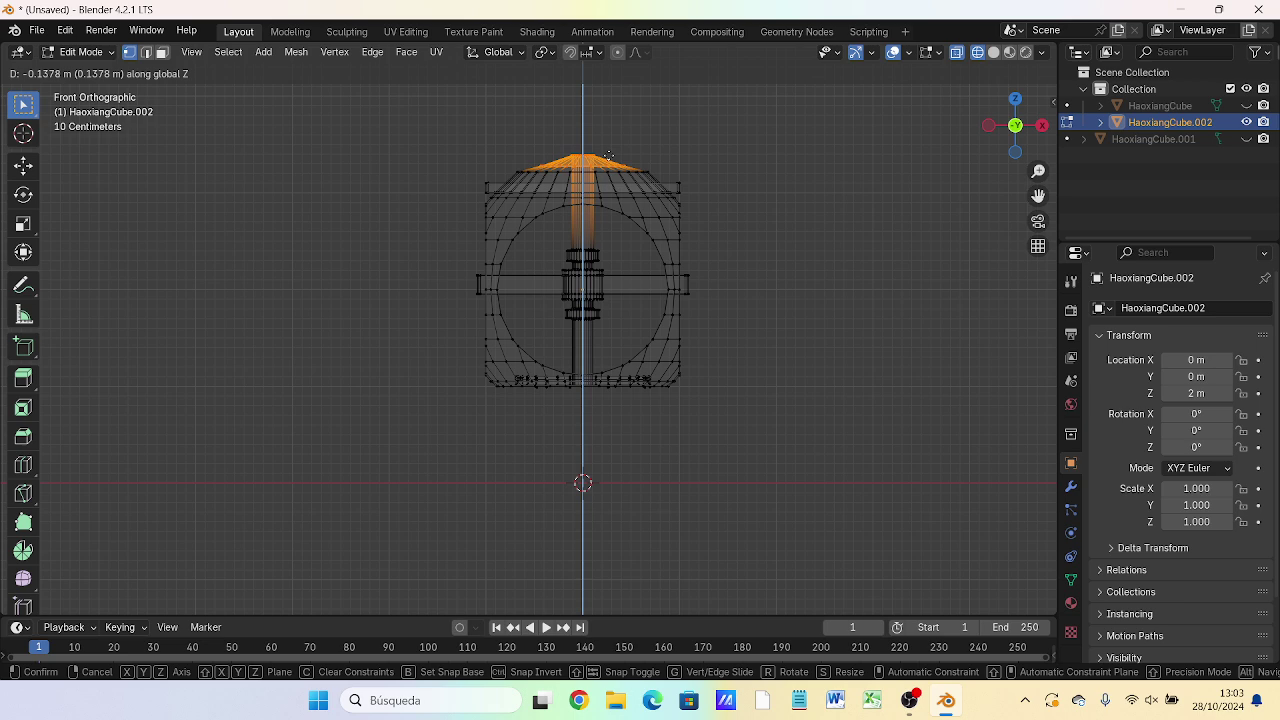
left_click(608, 157)
left_click(558, 137)
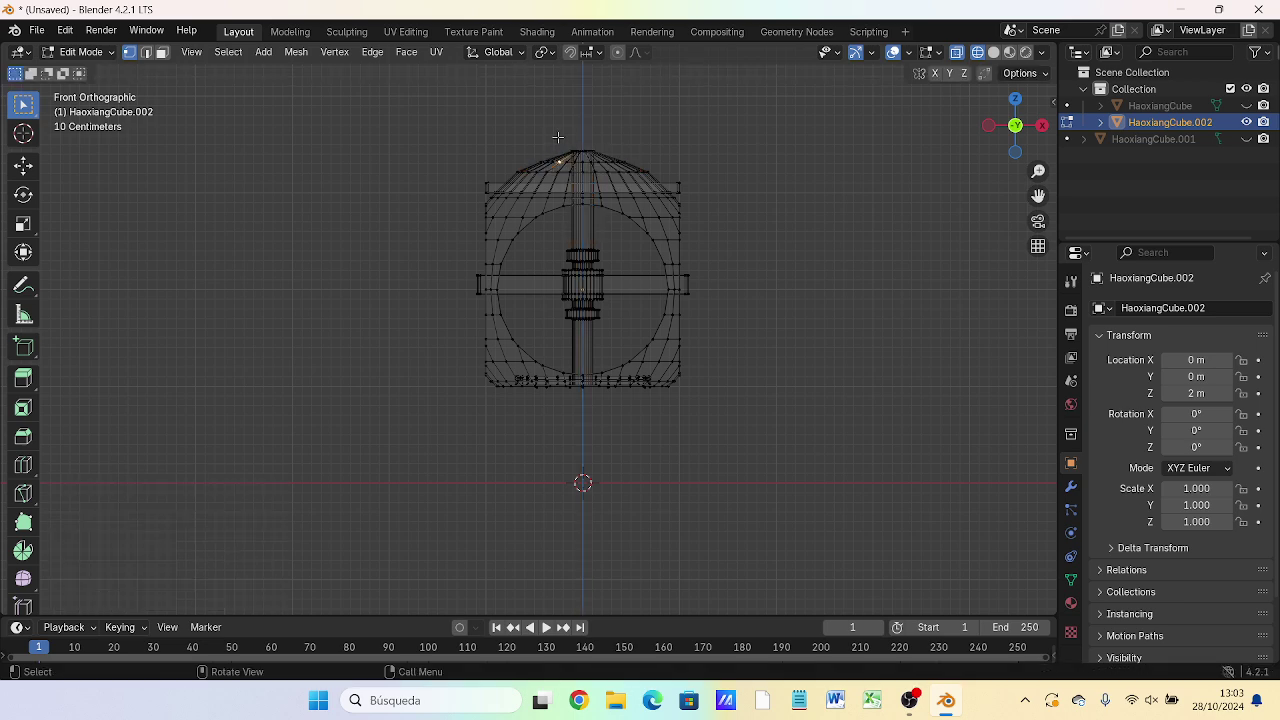
left_click_drag(556, 131, 610, 153)
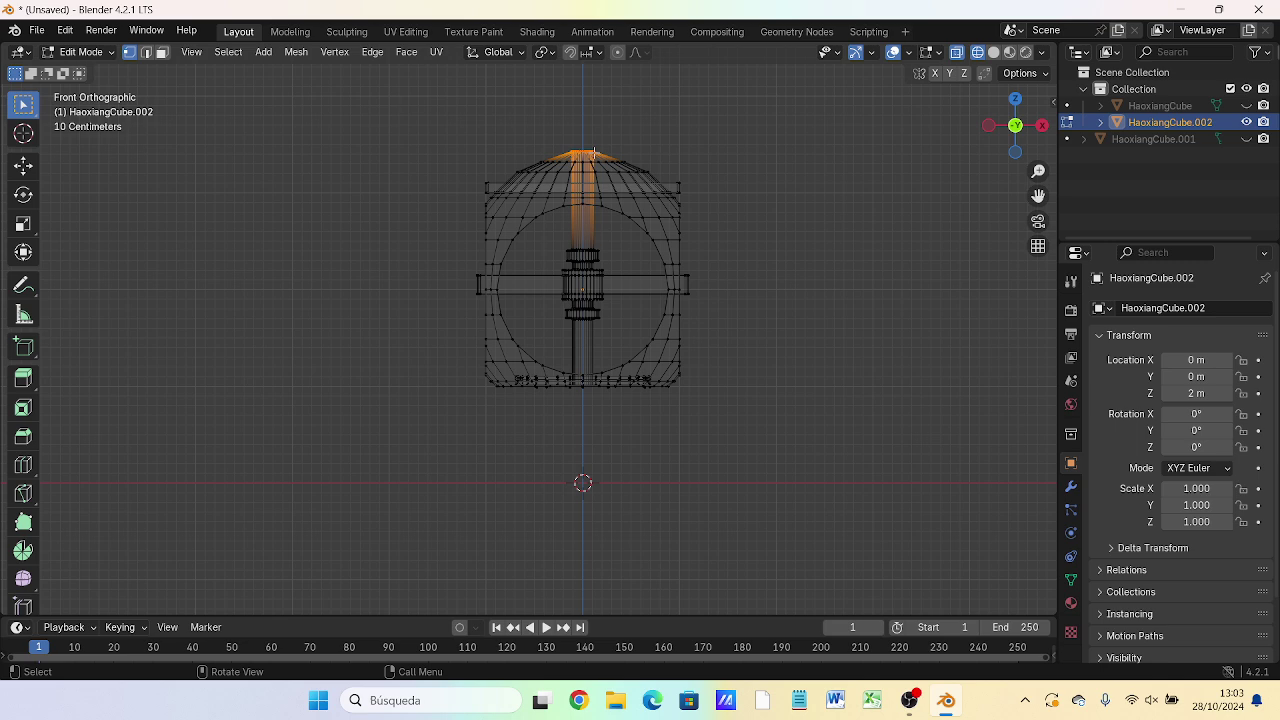
key("z")
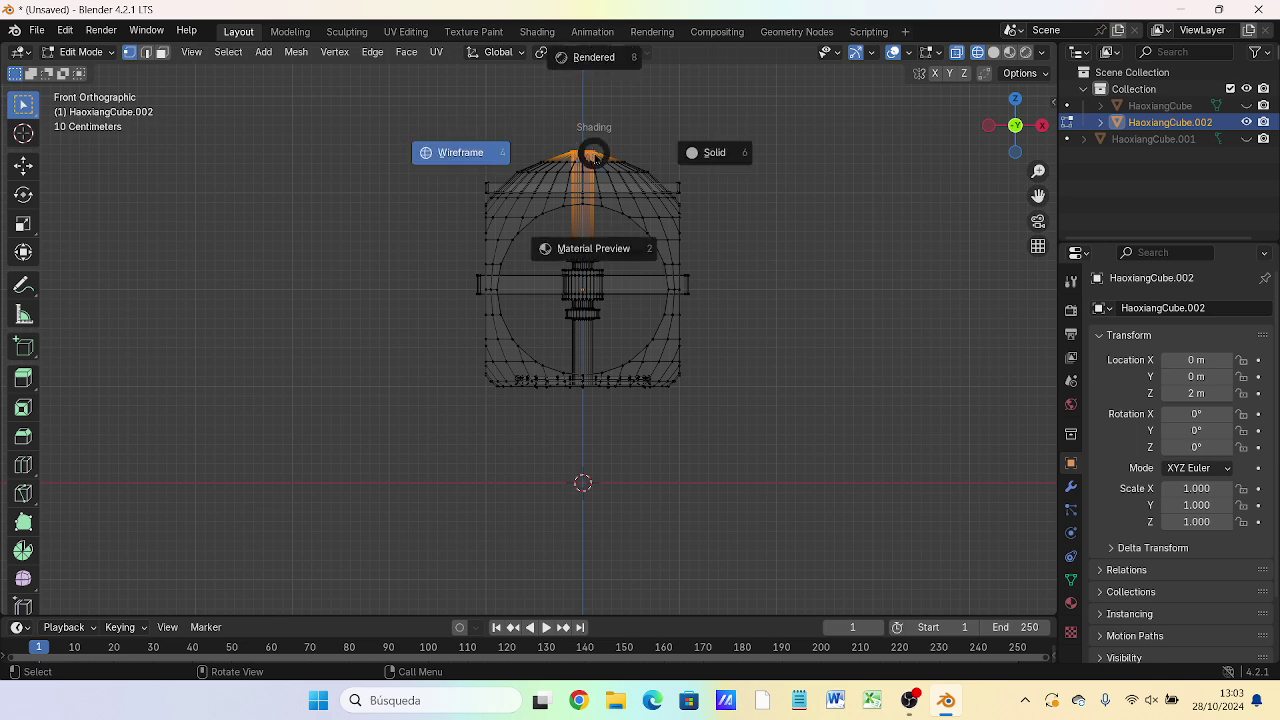
left_click(594, 156)
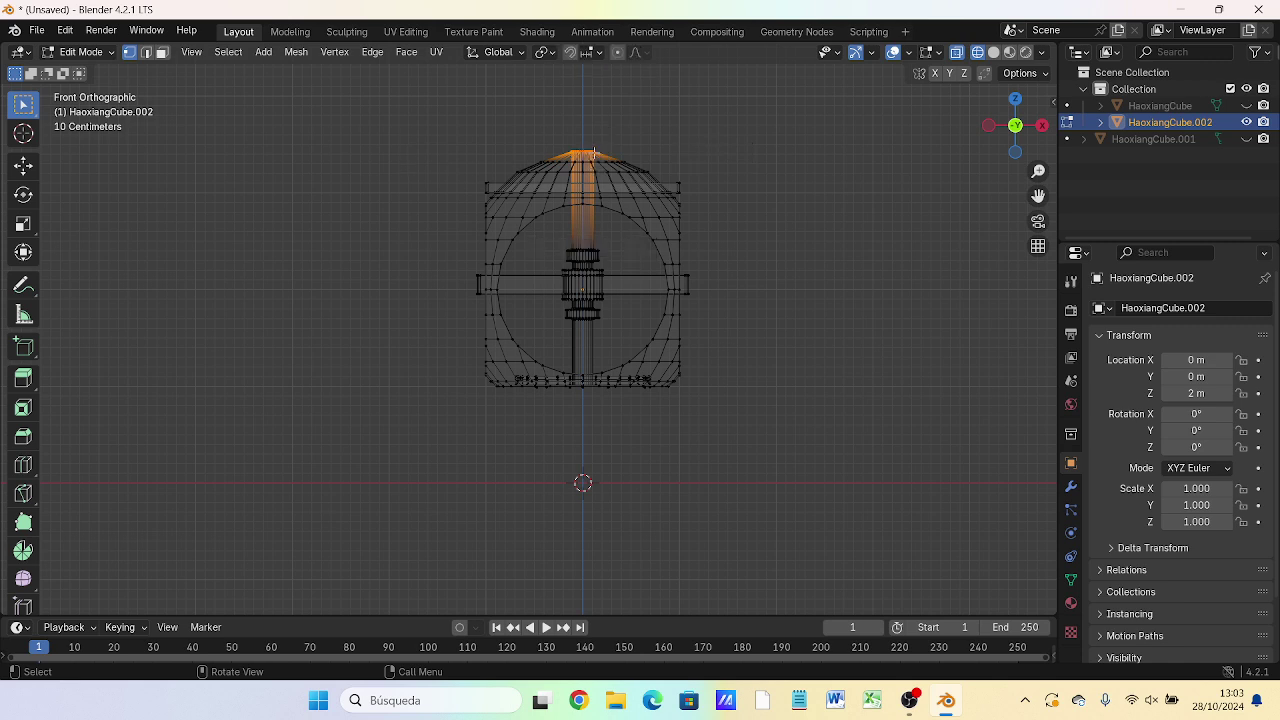
key("g")
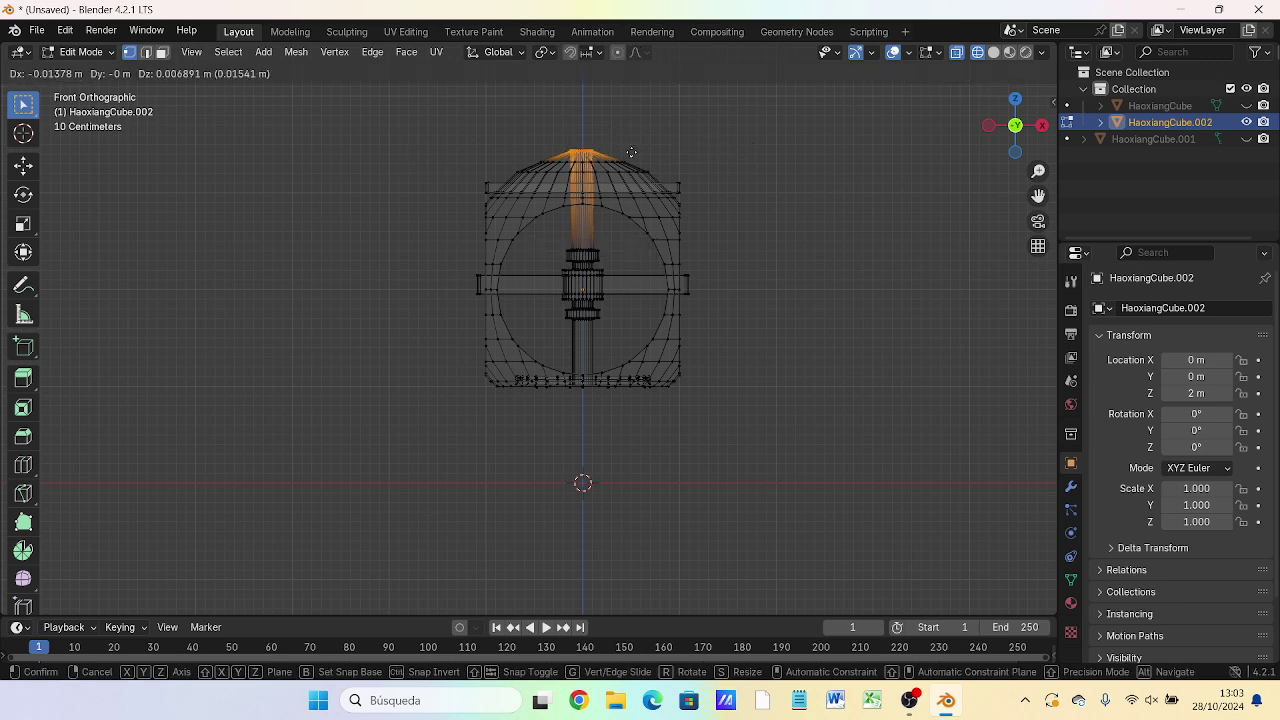
key("z")
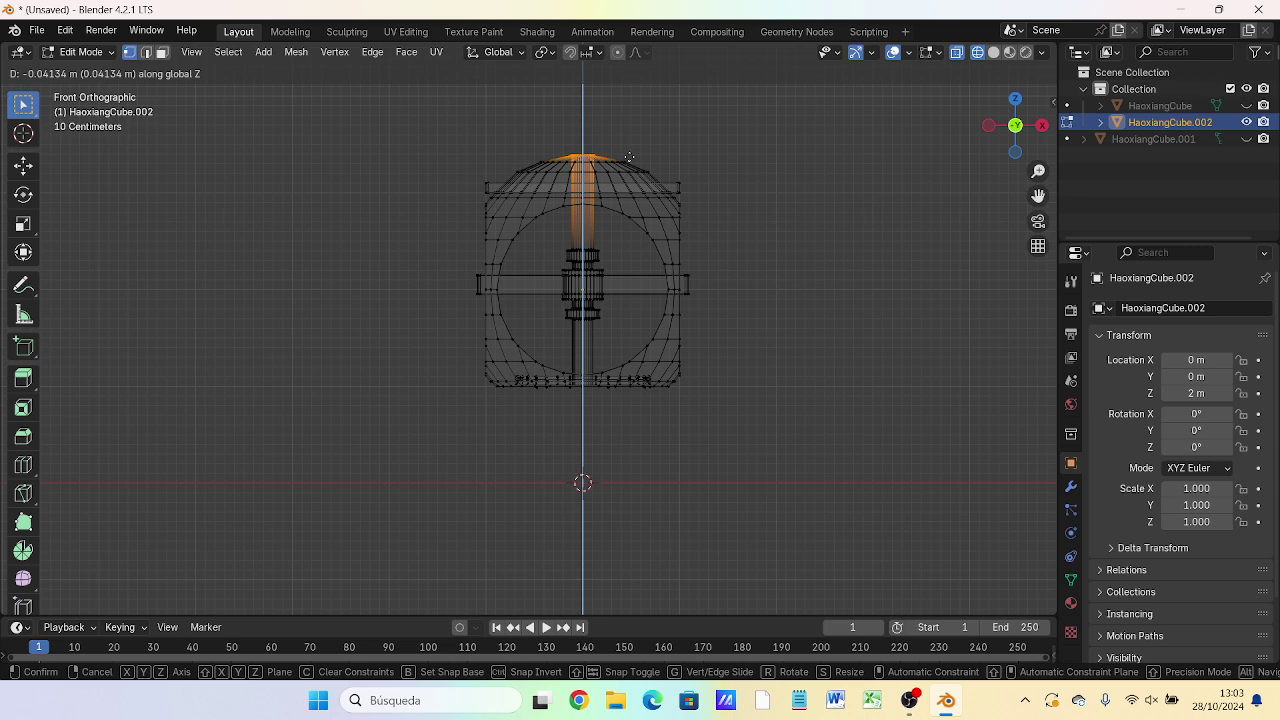
left_click(630, 158)
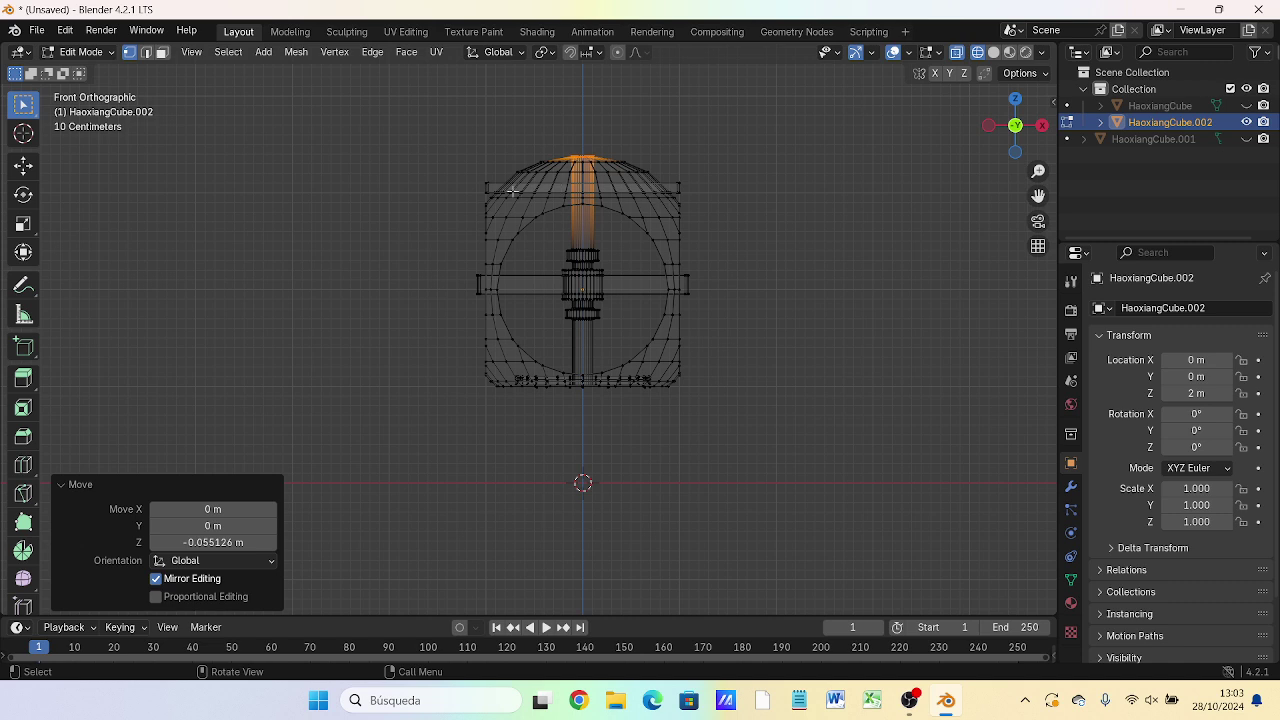
- Raise the dome's upper ring slightly and lower the cap top 0.041345 m along Z
left_click_drag(496, 132, 660, 176)
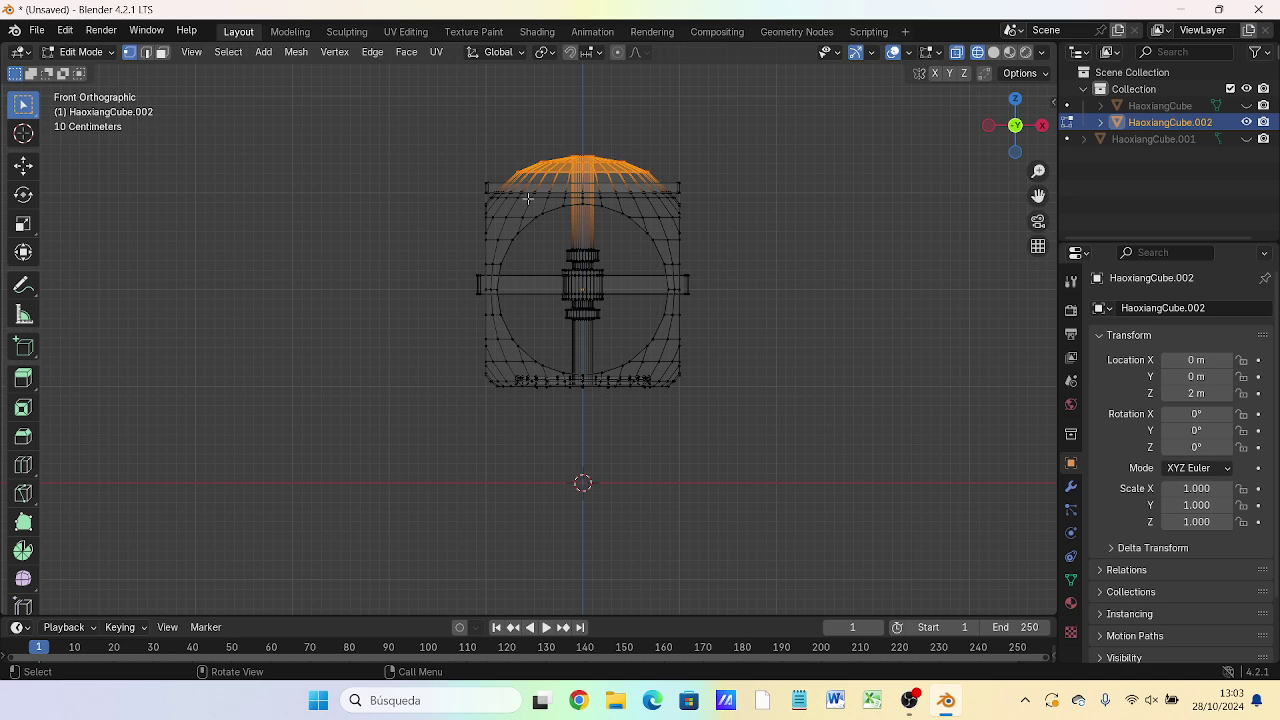
key("g")
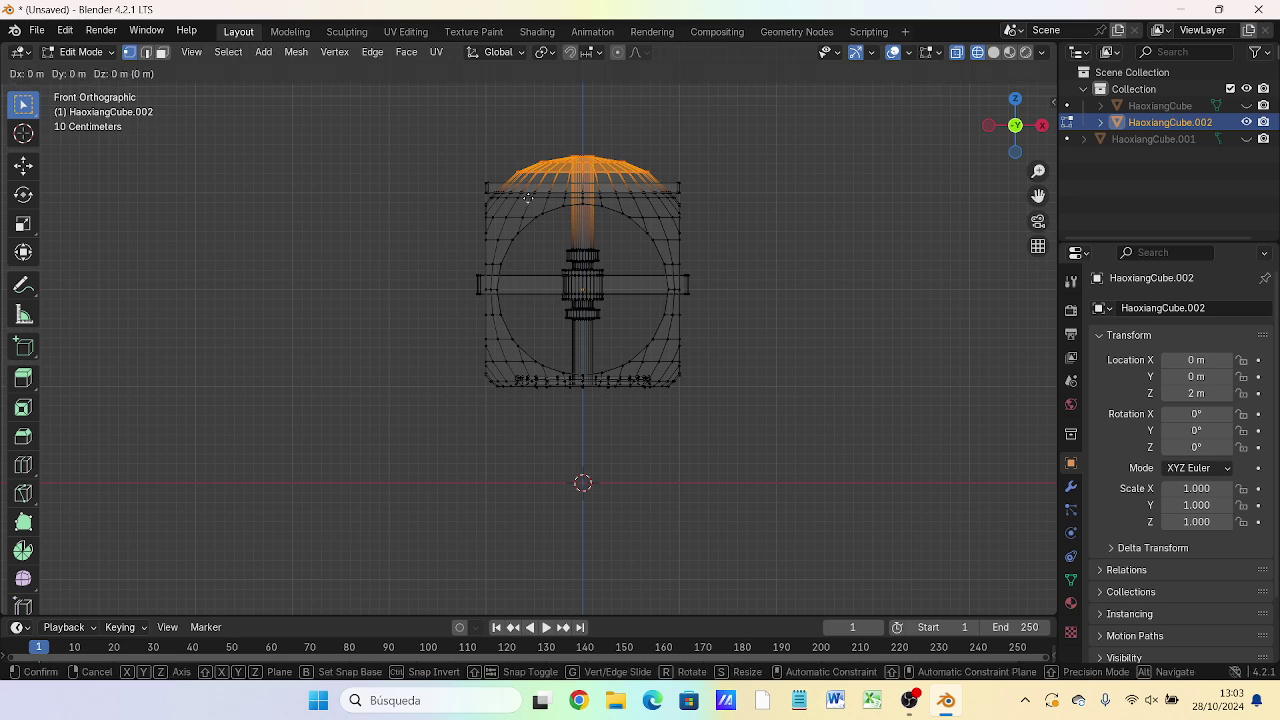
key("z")
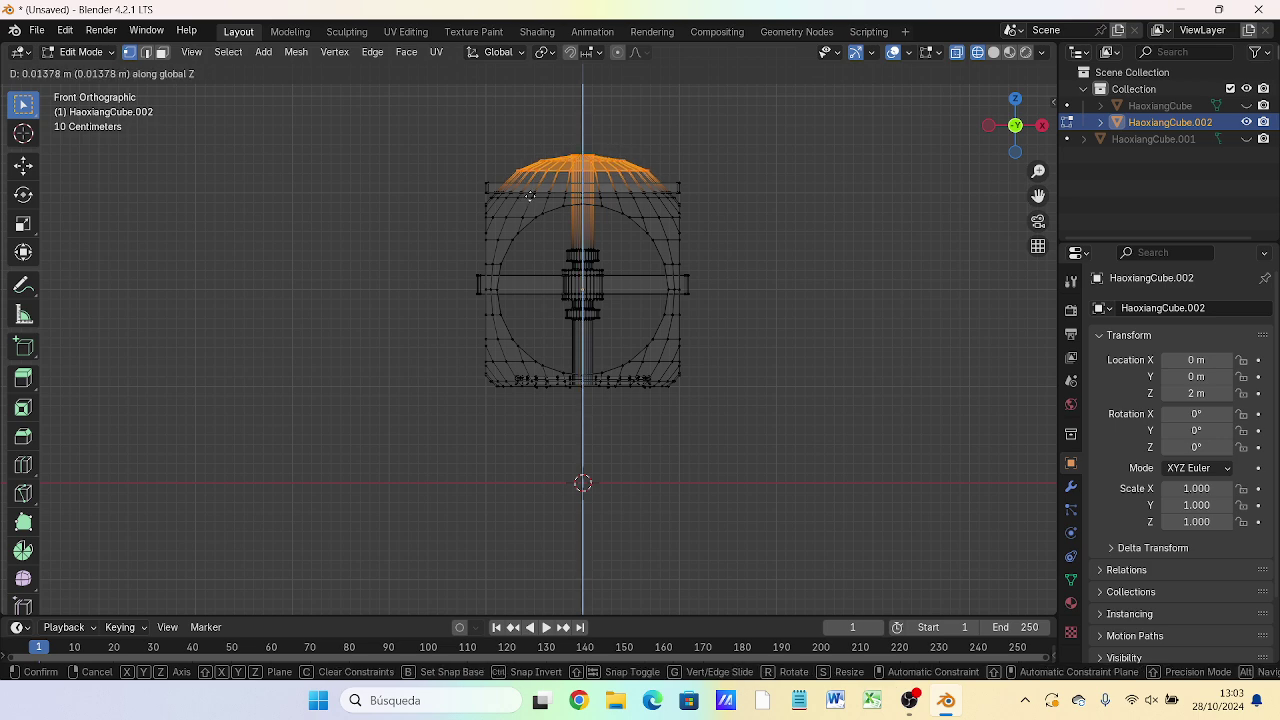
left_click(533, 191)
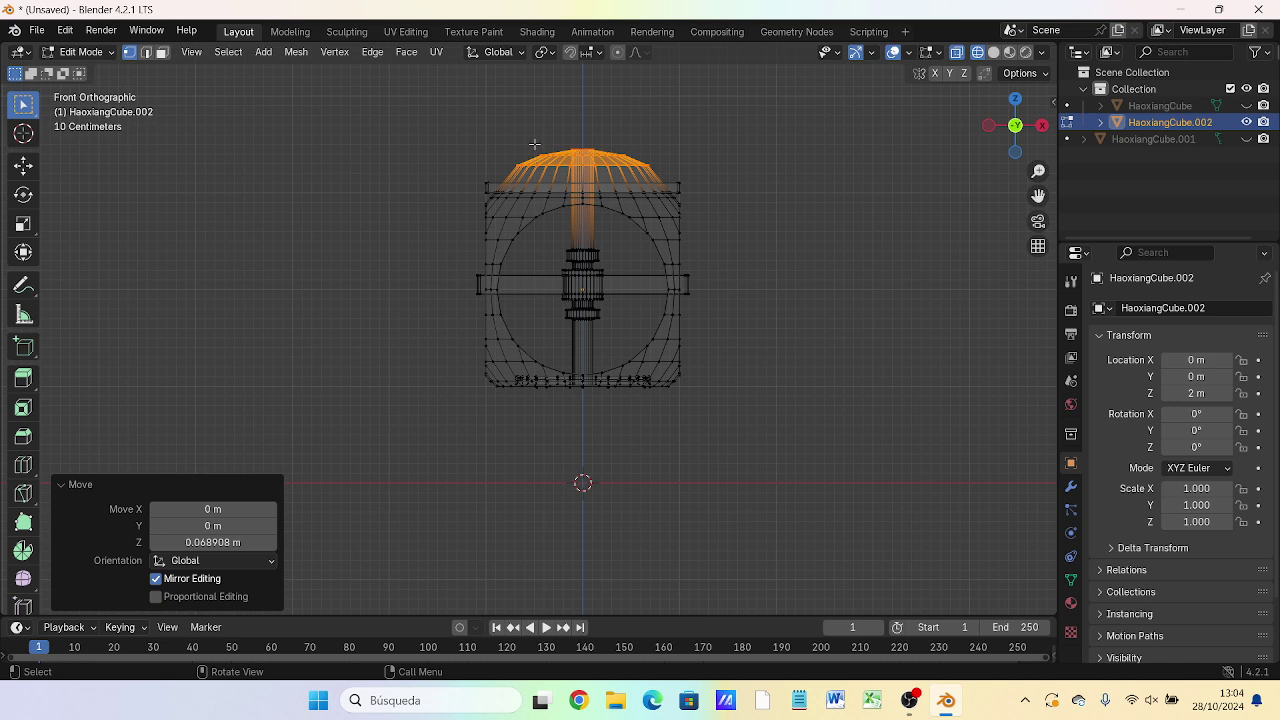
left_click_drag(523, 128, 637, 159)
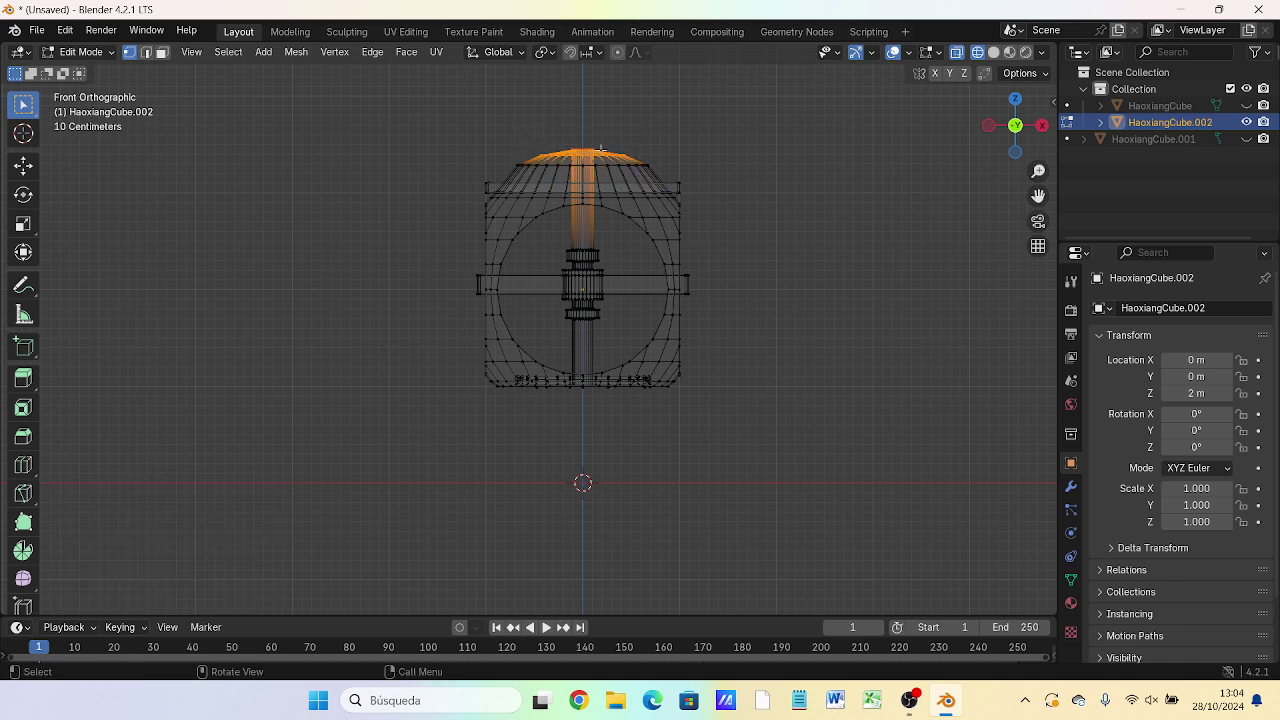
key("g")
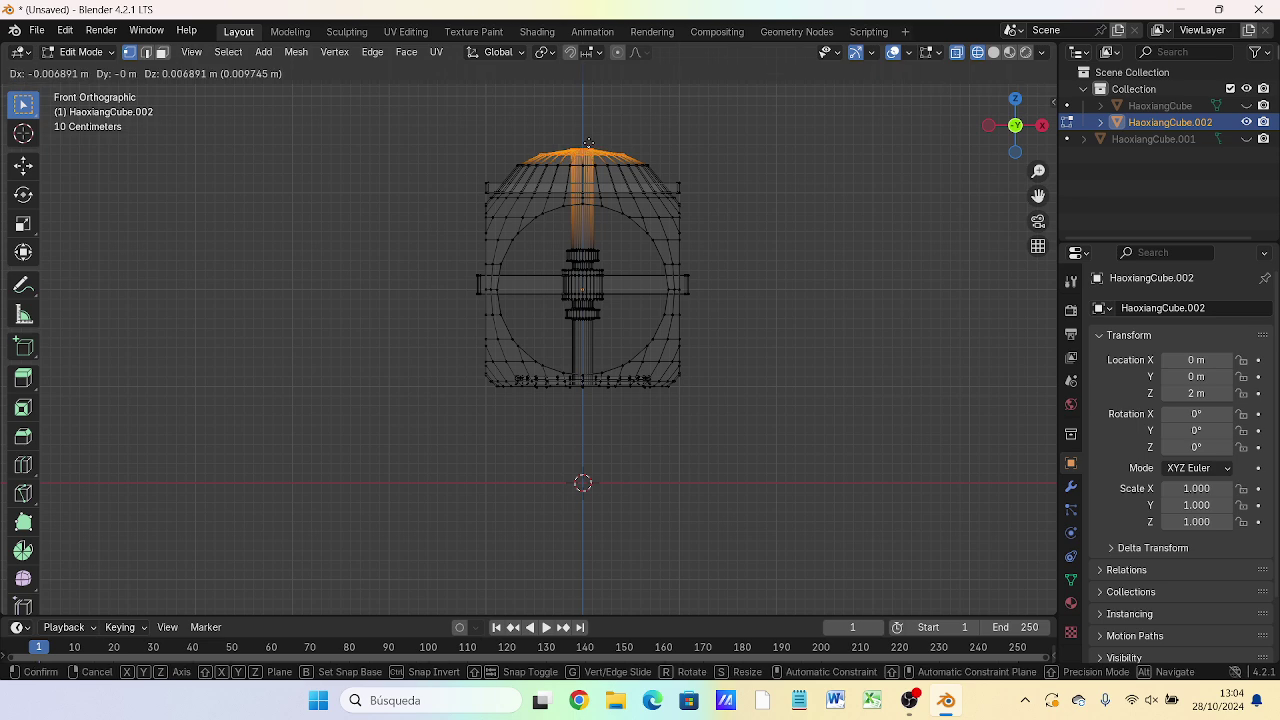
key("z")
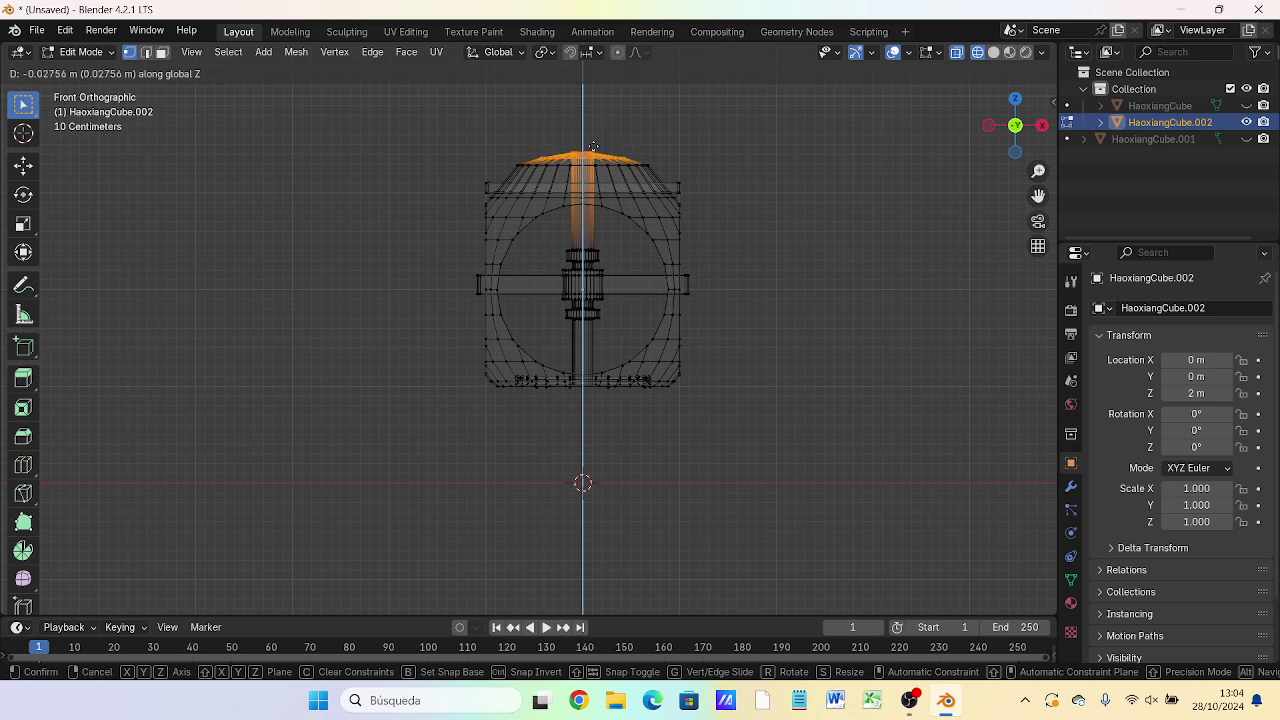
left_click(593, 148)
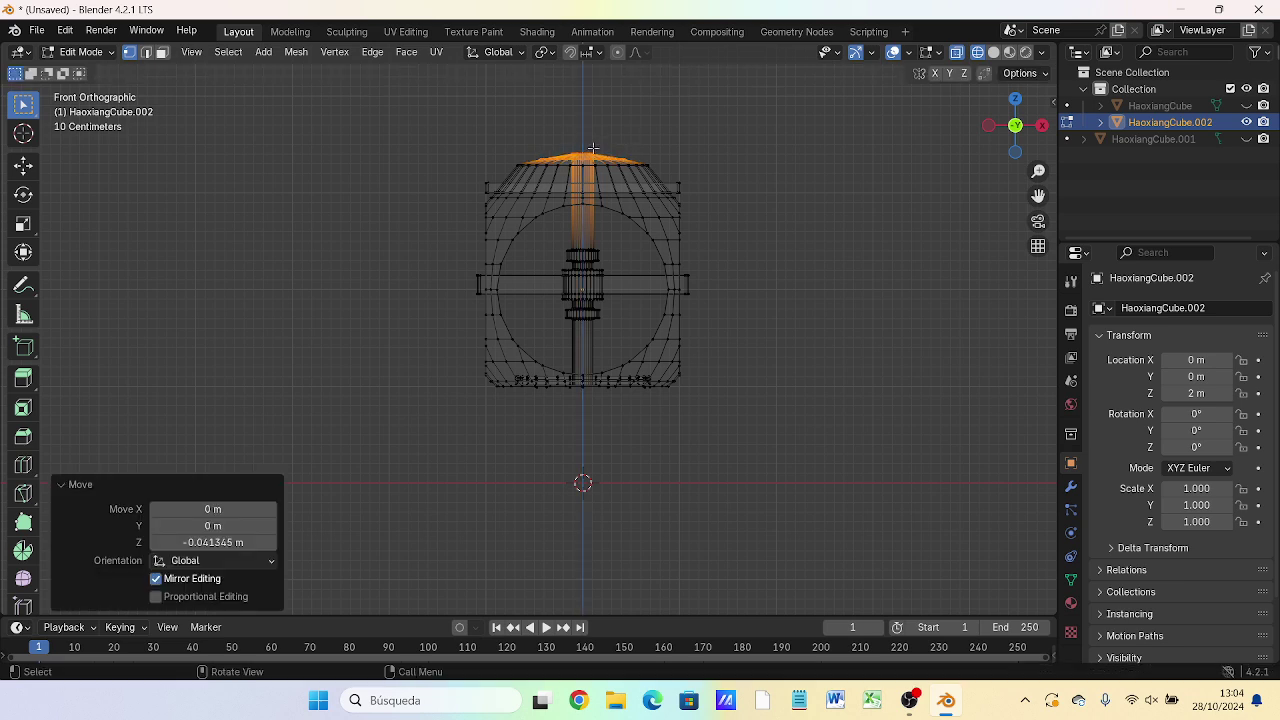
key("s")
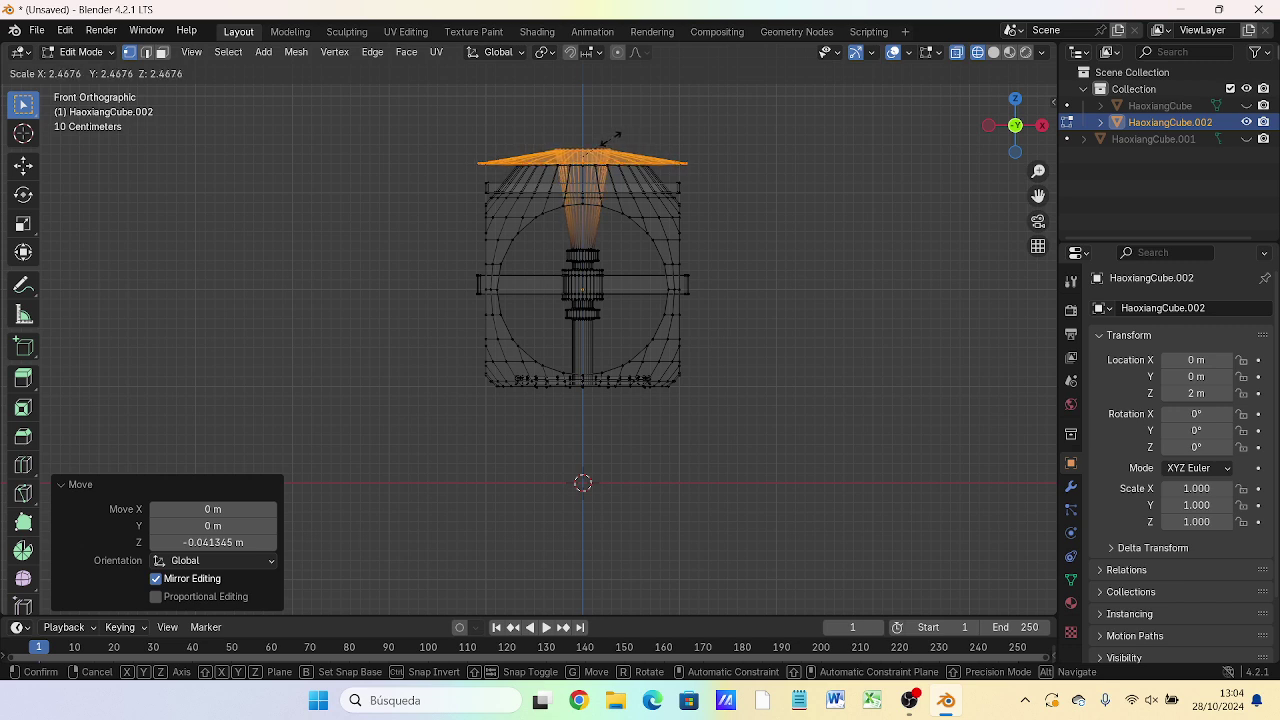
- Widen the top rim to 2.468, shrink the centre vertices to 0.181 and raise them 0.234 m
left_click(609, 139)
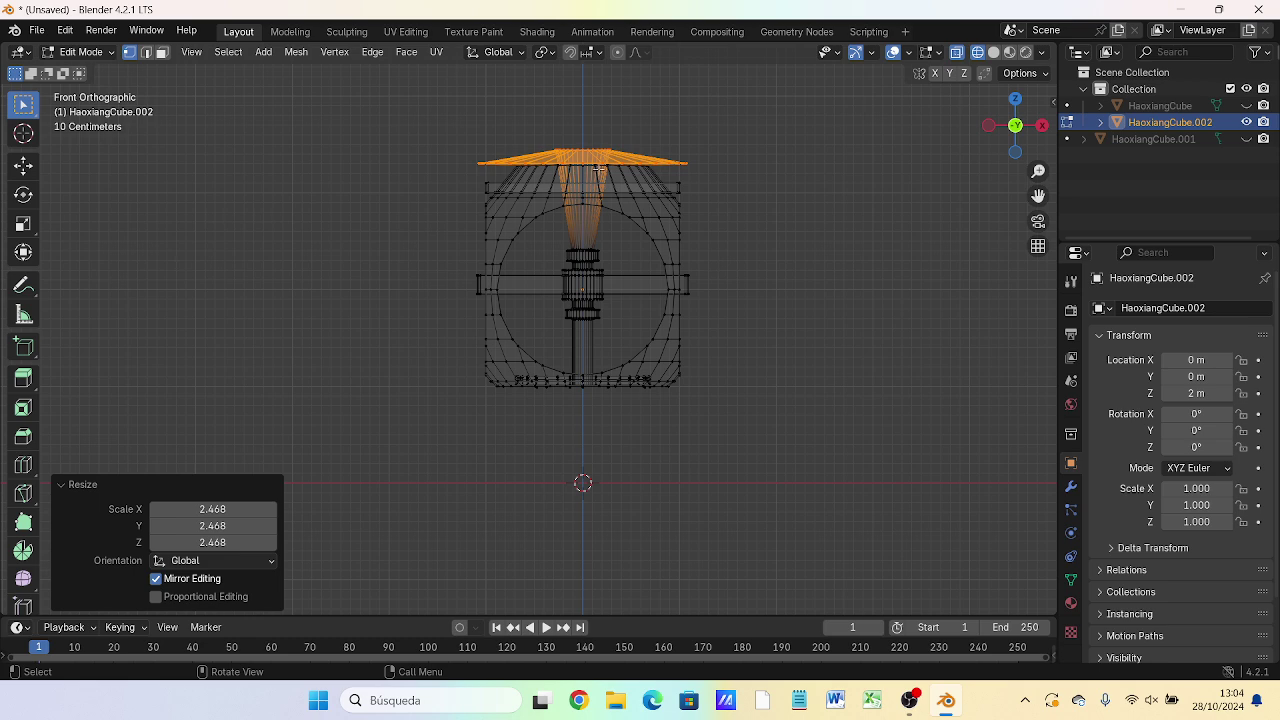
key("b")
left_click_drag(543, 138, 618, 156)
key("s")
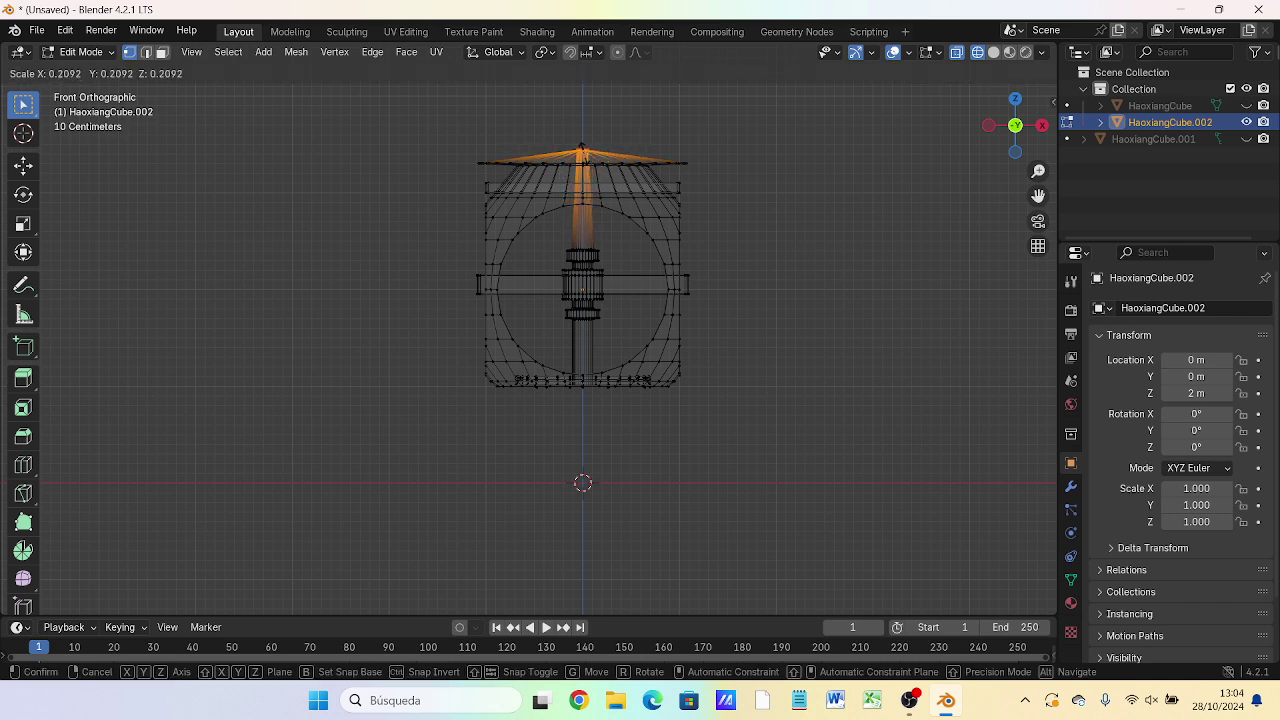
left_click(582, 153)
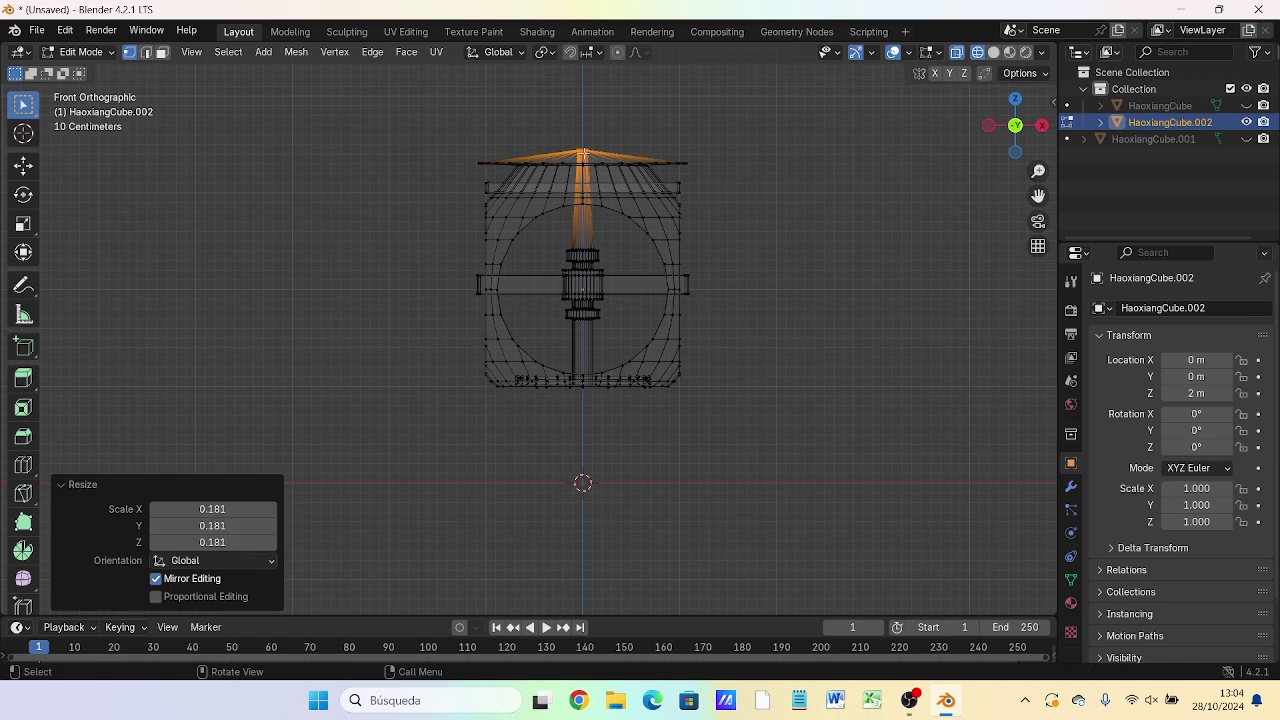
key("g")
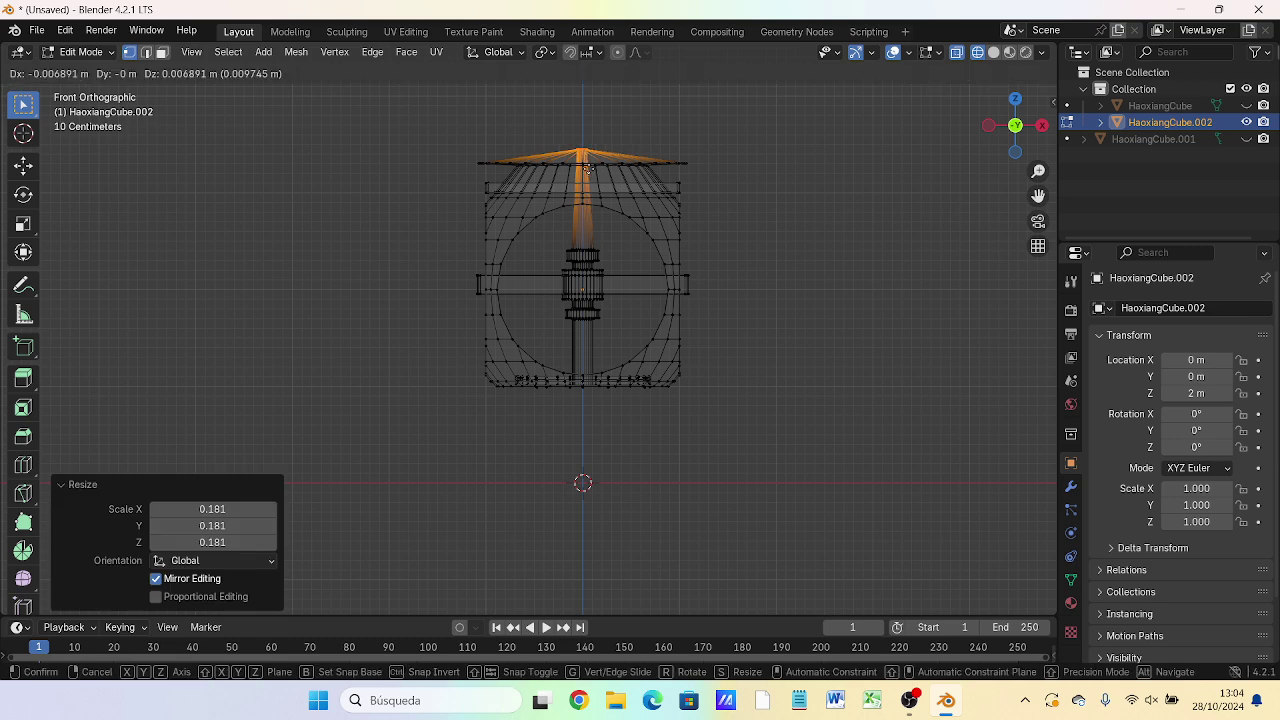
key("z")
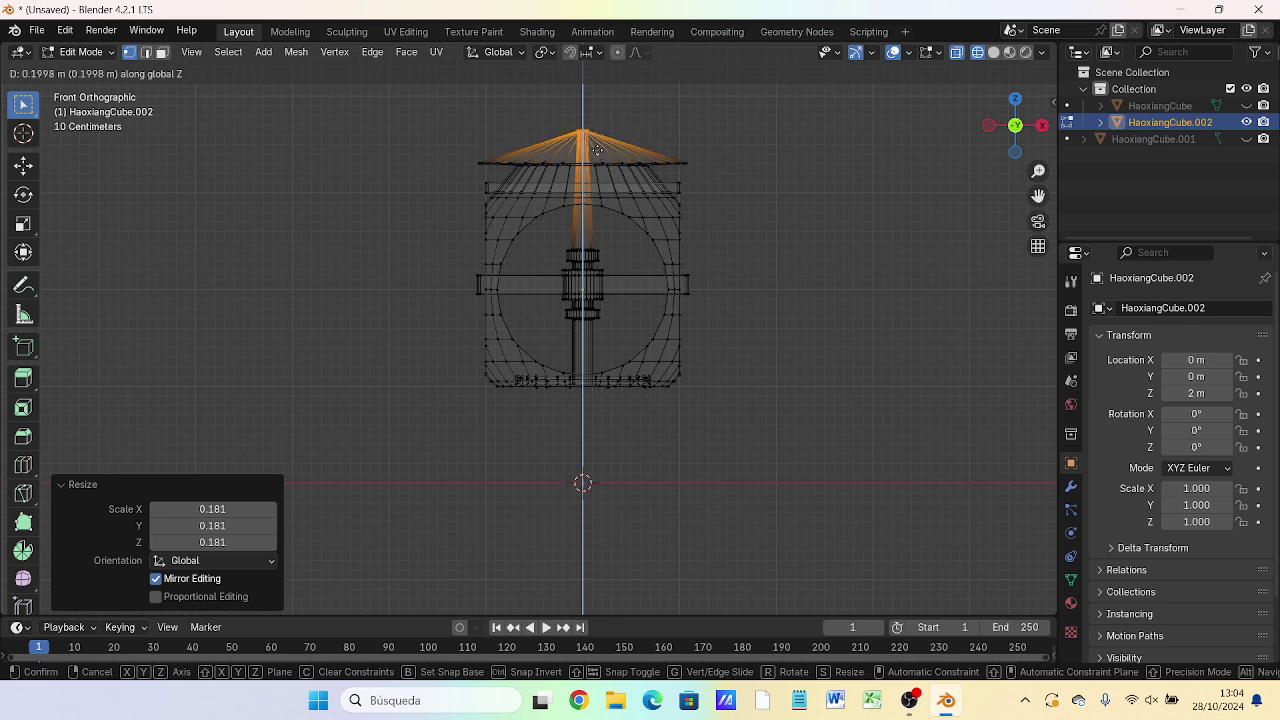
left_click(597, 147)
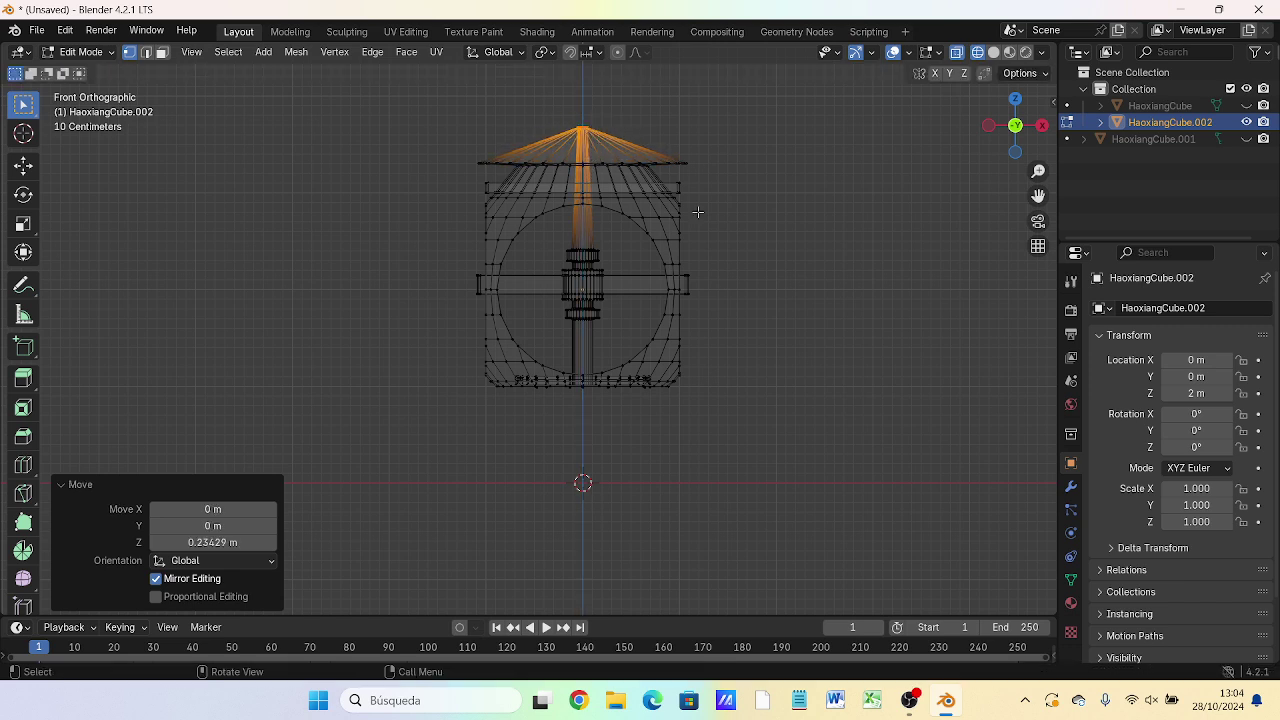
- Show the lamp piece in solid shading and orbit around it in perspective
left_click(743, 230)
mouse_move(743, 232)
middle_mouse_down()
mouse_move(728, 264)
mouse_move(648, 279)
middle_mouse_up()
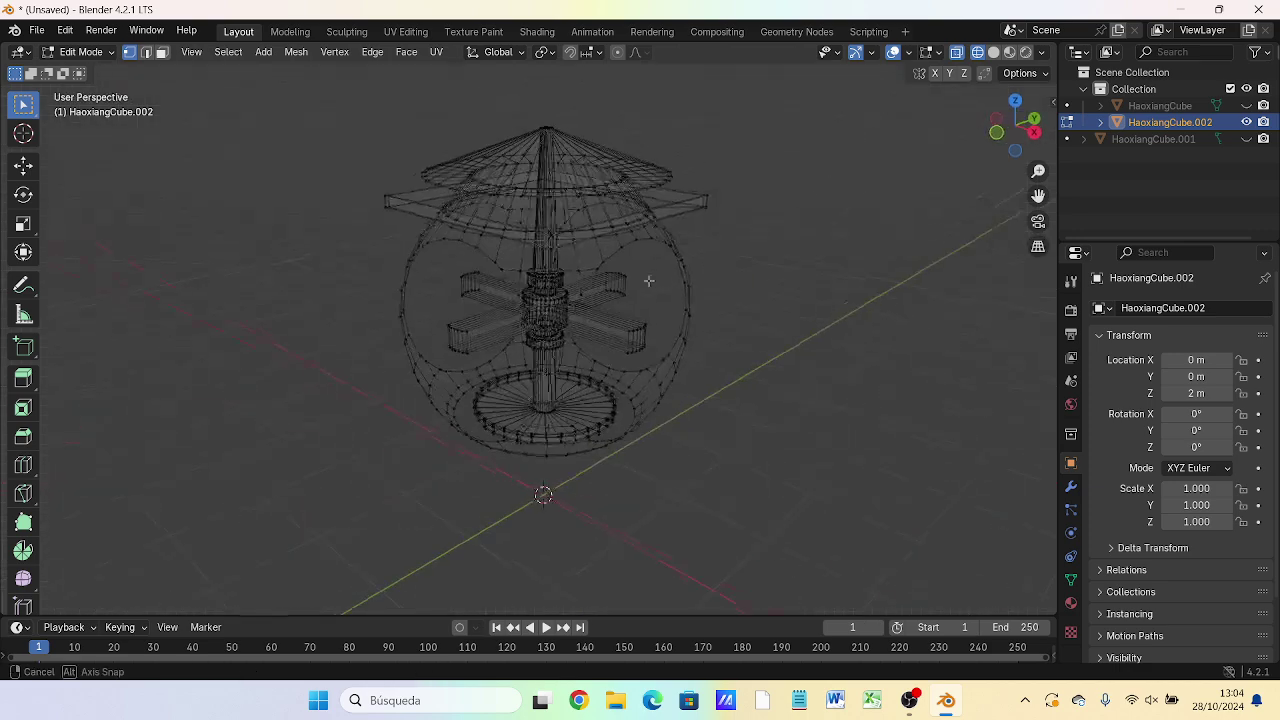
key("z")
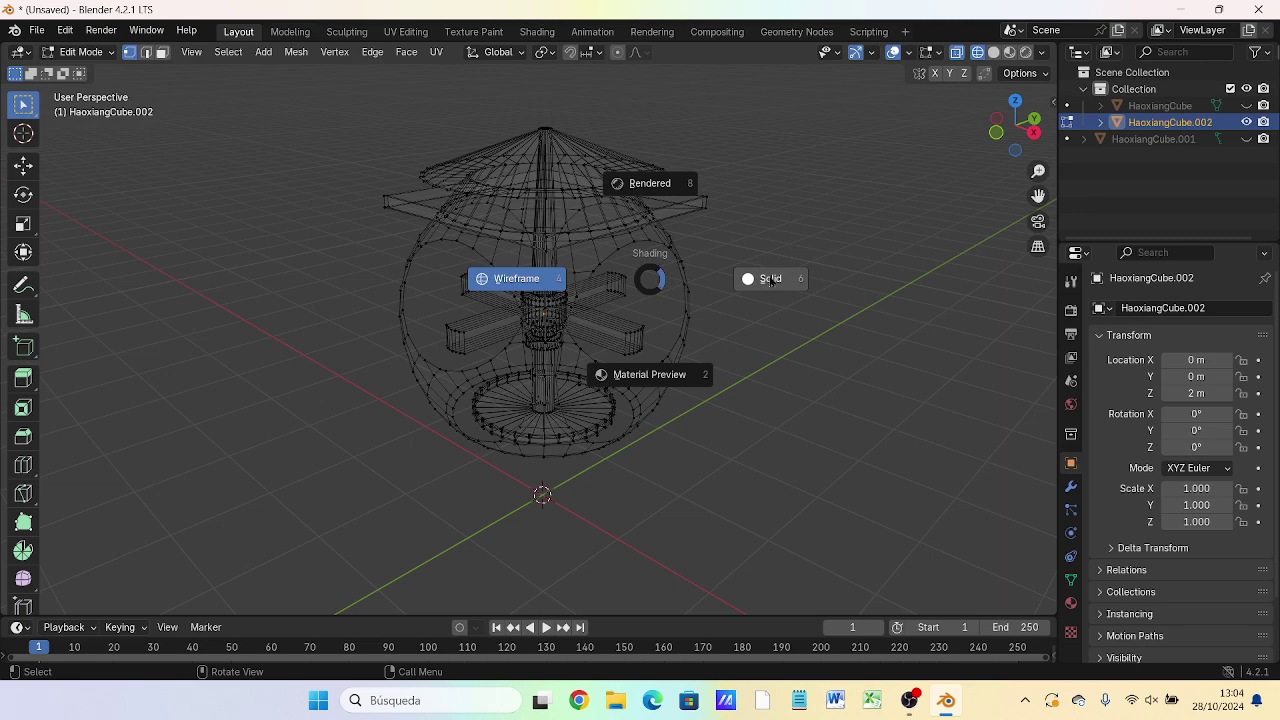
left_click(768, 279)
mouse_move(739, 317)
middle_mouse_down()
mouse_move(722, 326)
mouse_move(697, 280)
mouse_move(614, 280)
mouse_move(427, 334)
mouse_move(343, 320)
mouse_move(420, 320)
mouse_move(520, 400)
mouse_move(714, 286)
mouse_move(760, 337)
mouse_move(840, 303)
middle_mouse_up()
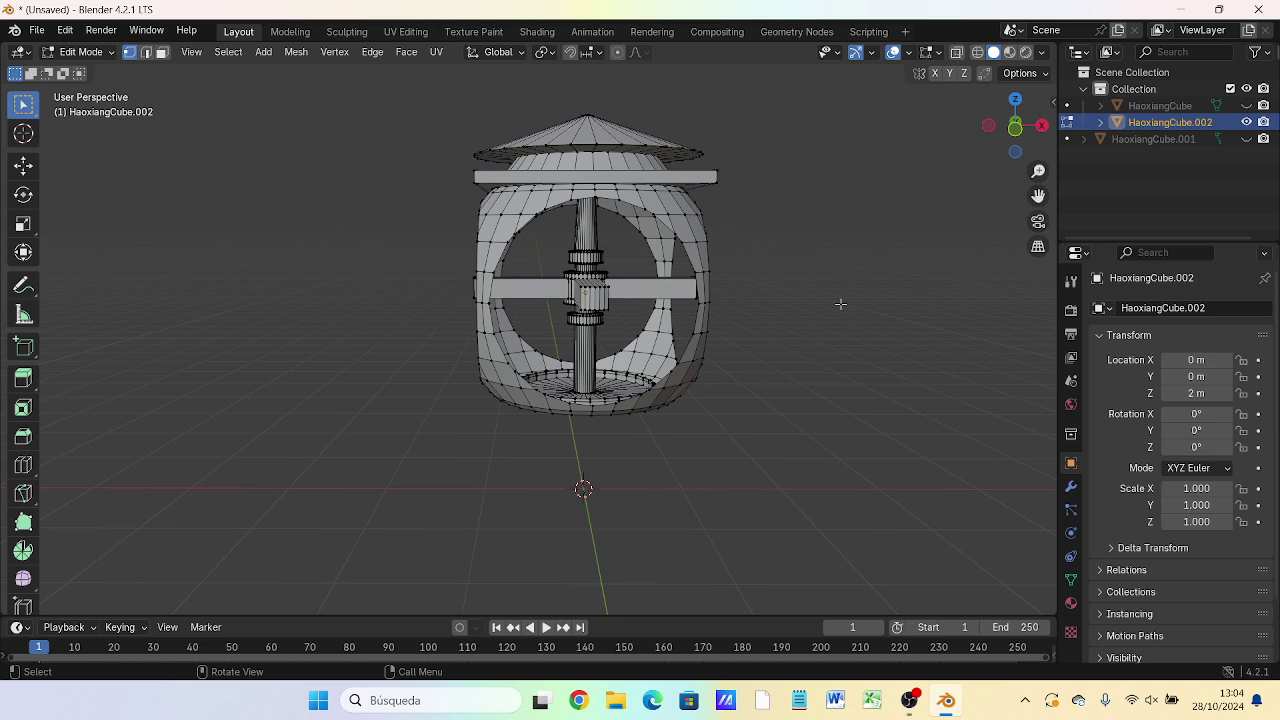
key("z")
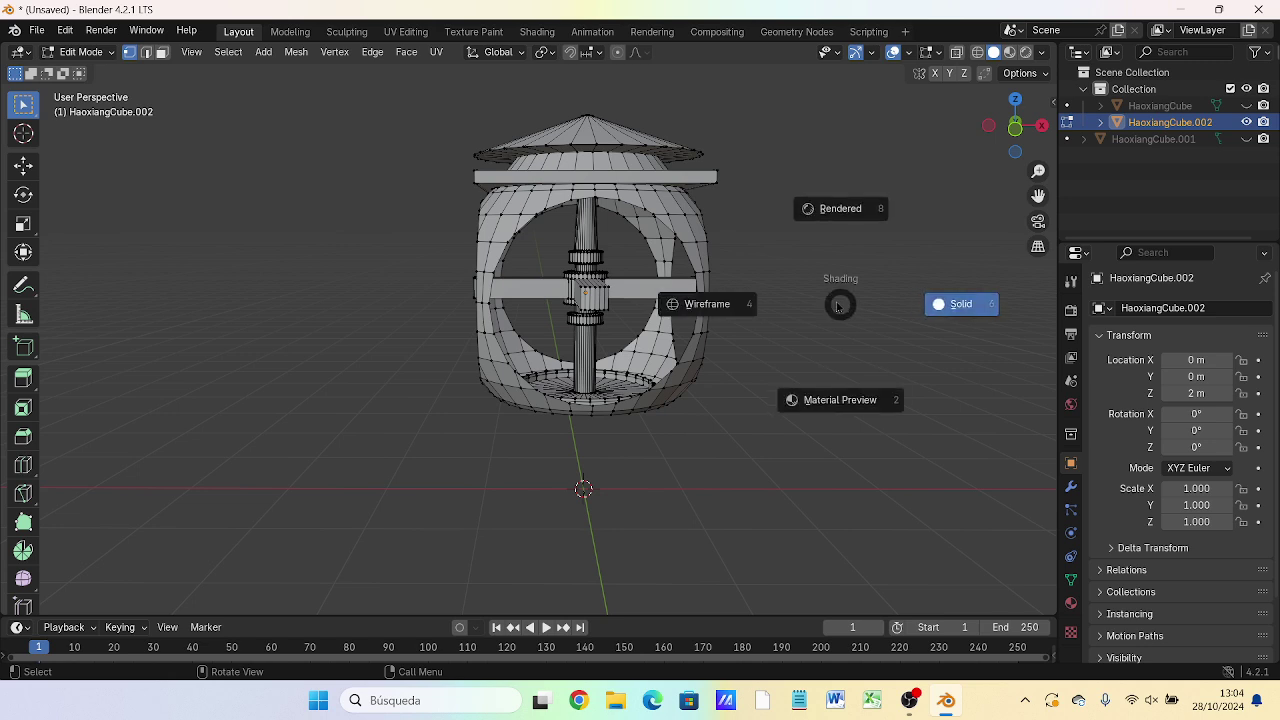
left_click(945, 252)
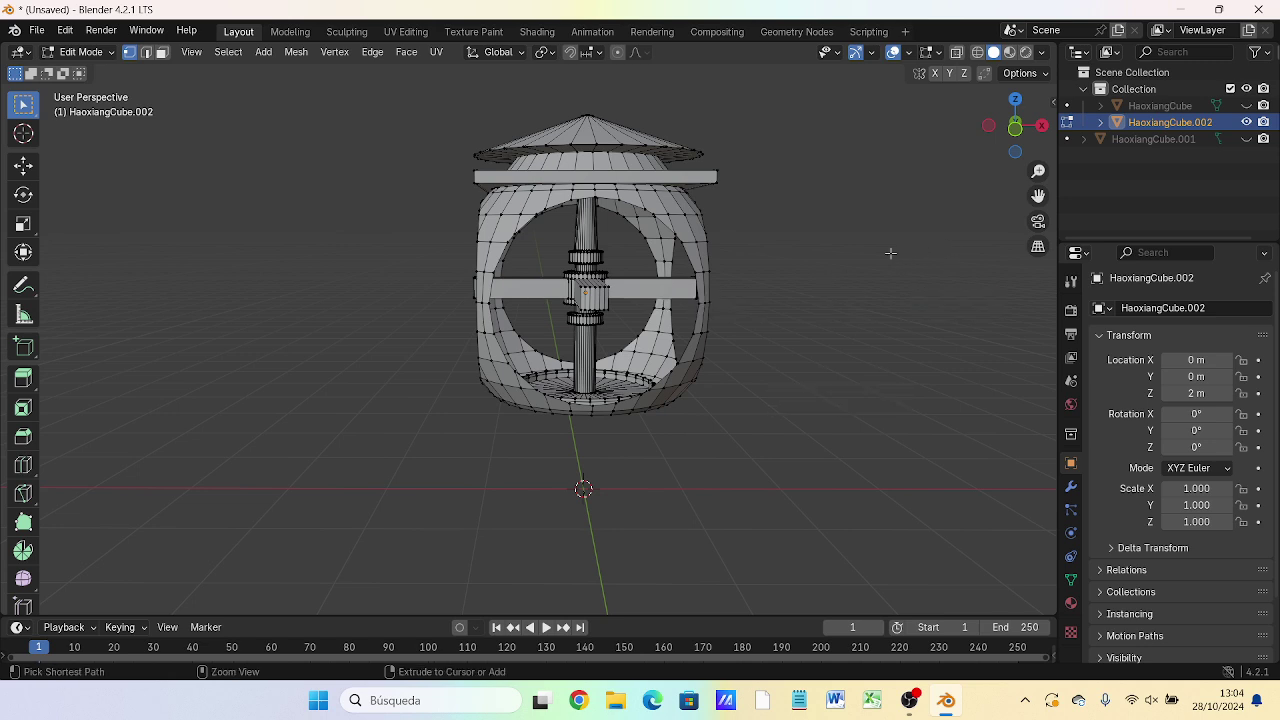
- Hide the cone roof, grow the selection across the dome, and inspect it from several angles
key("ctrl+z")
key("h")
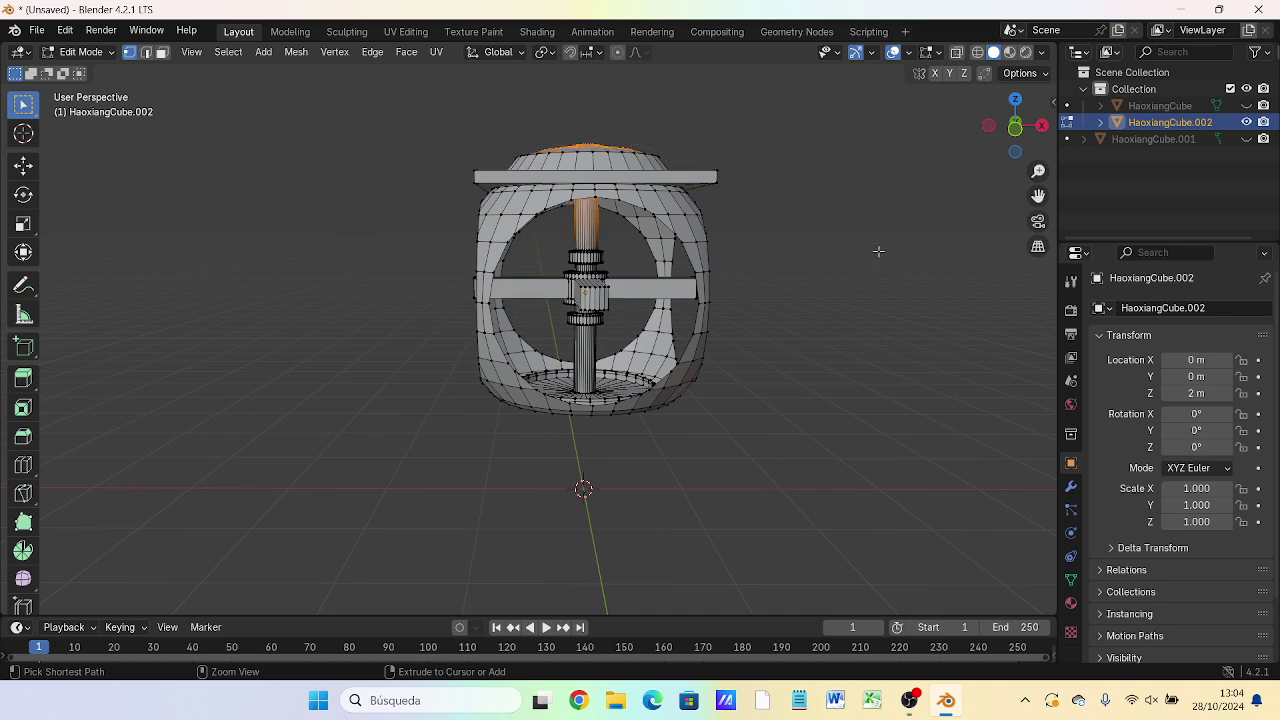
key("ctrl+KP_Add")
mouse_move(873, 250)
middle_mouse_down()
mouse_move(849, 297)
mouse_move(767, 300)
mouse_move(864, 277)
middle_mouse_up()
key("ctrl+KP_Add")
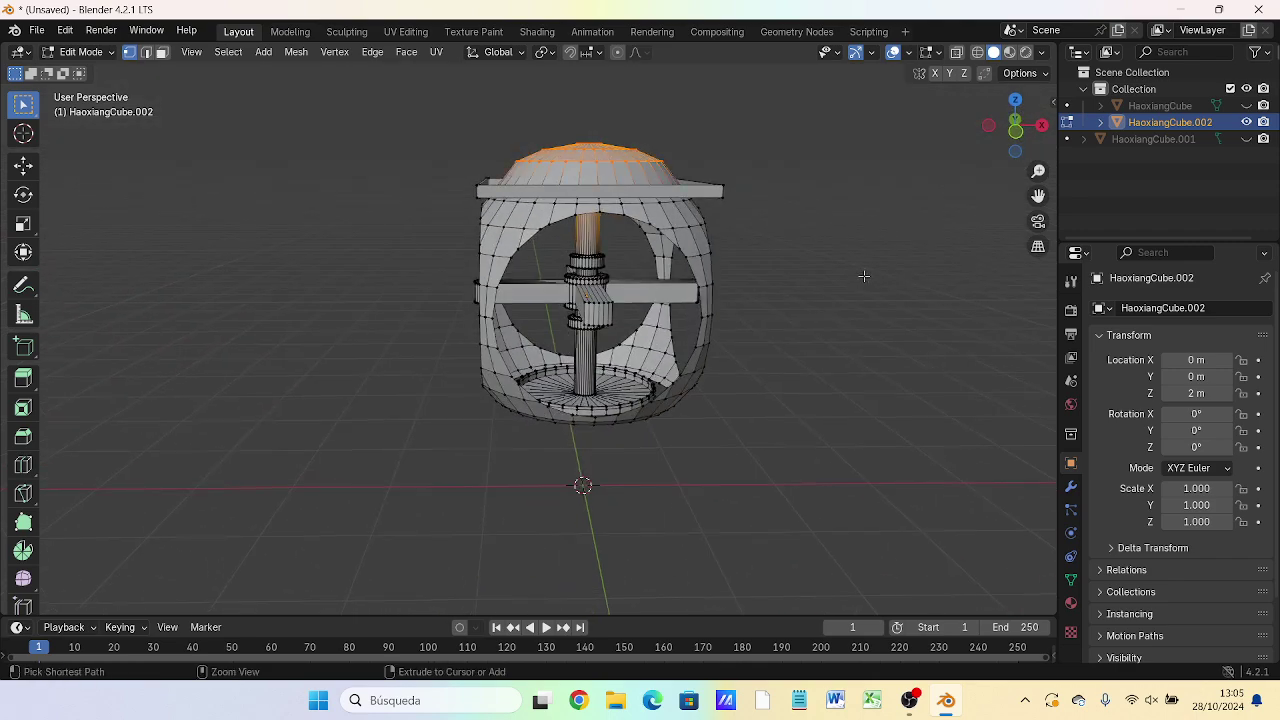
key("ctrl+KP_Add")
mouse_move(867, 269)
middle_mouse_down()
mouse_move(610, 285)
mouse_move(531, 163)
middle_mouse_up()
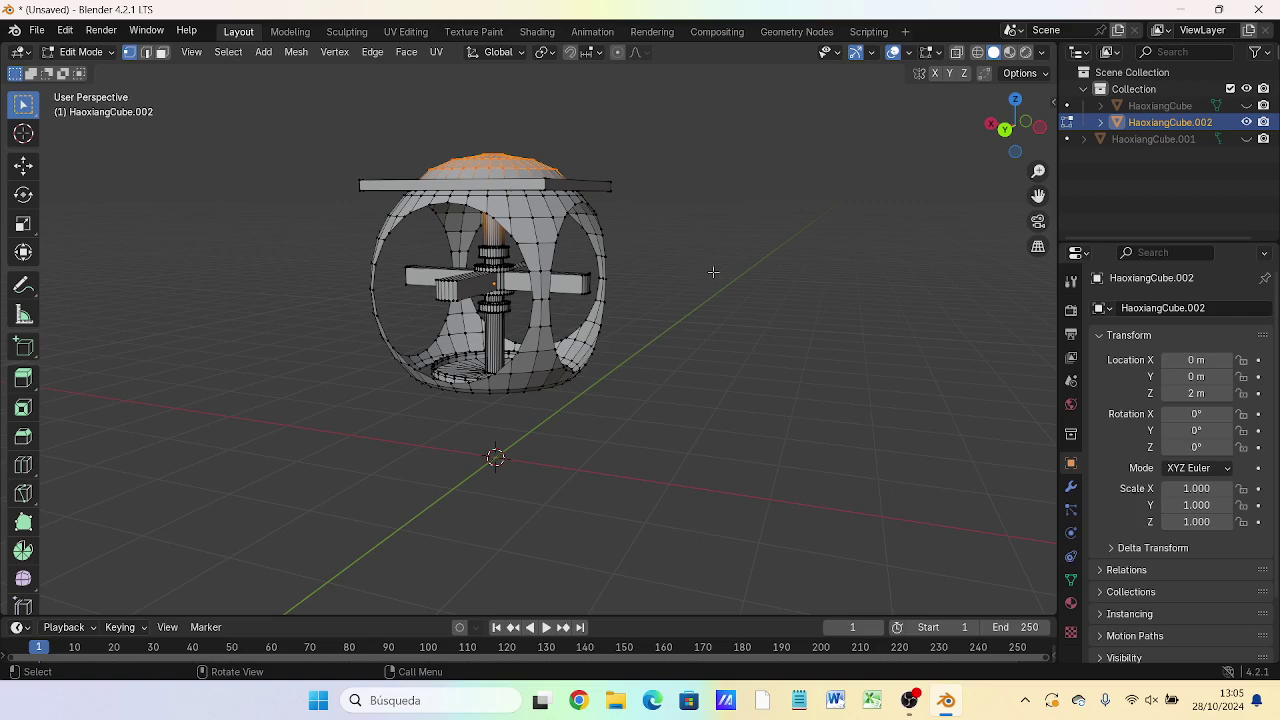
mouse_move(727, 265)
middle_mouse_down()
mouse_move(380, 326)
mouse_move(357, 290)
middle_mouse_up()
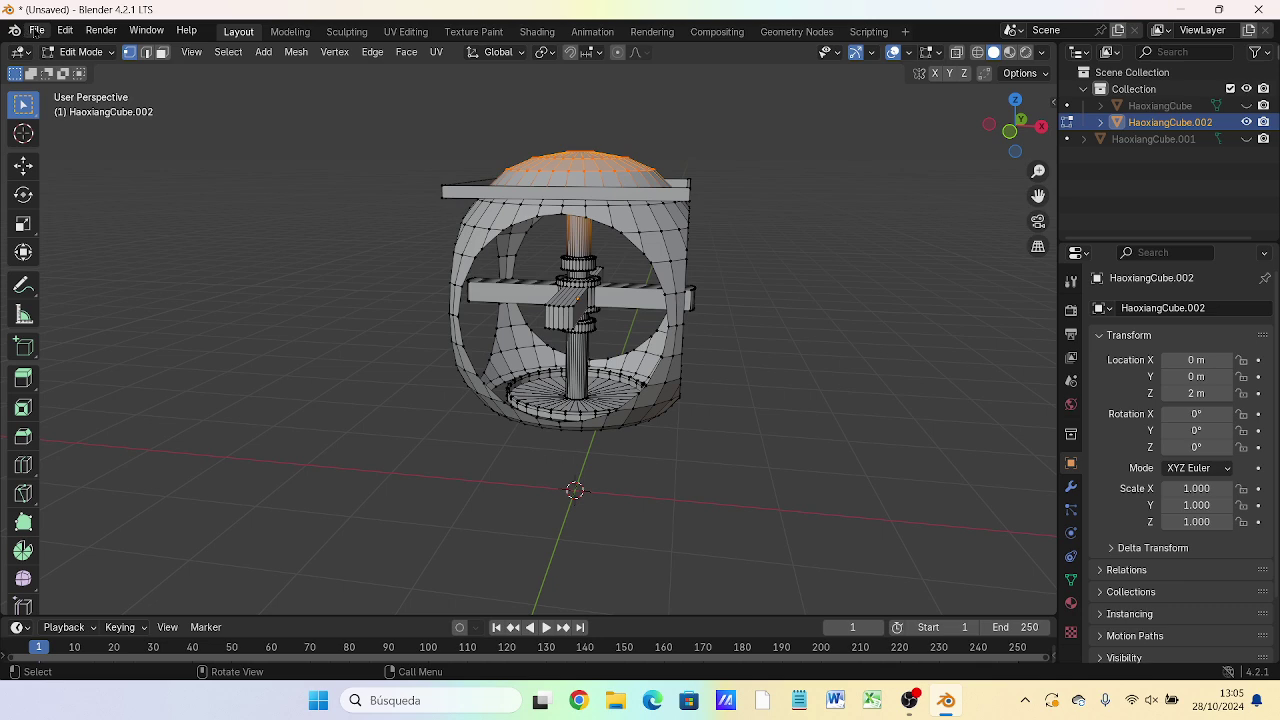
- Save the scene to the Documents folder as HaoxiangPiece.blend
left_click(37, 31)
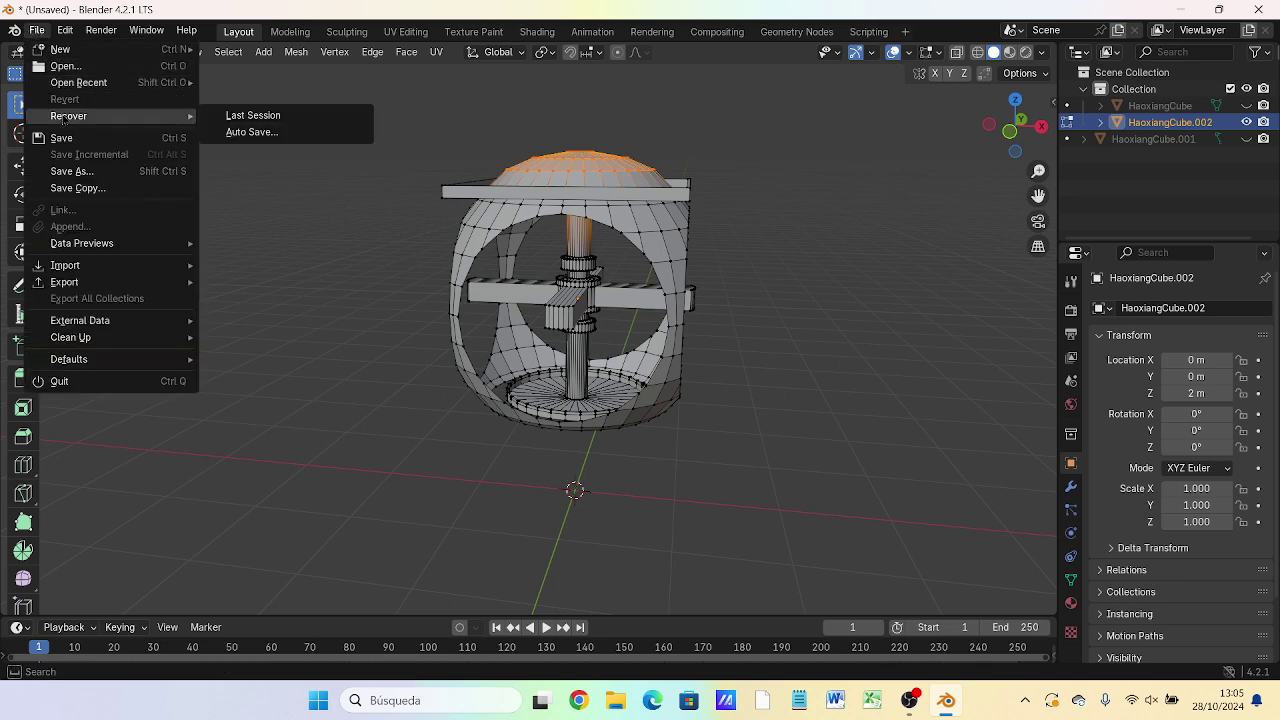
left_click(72, 171)
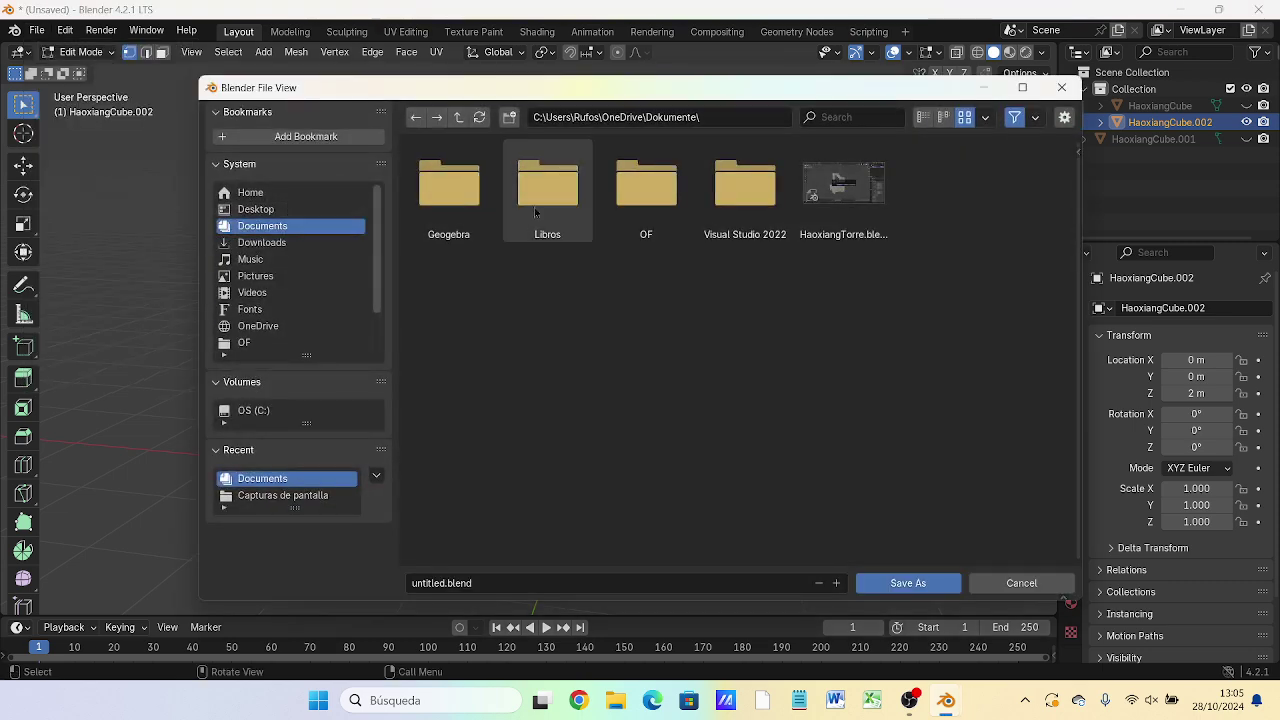
left_click(856, 236)
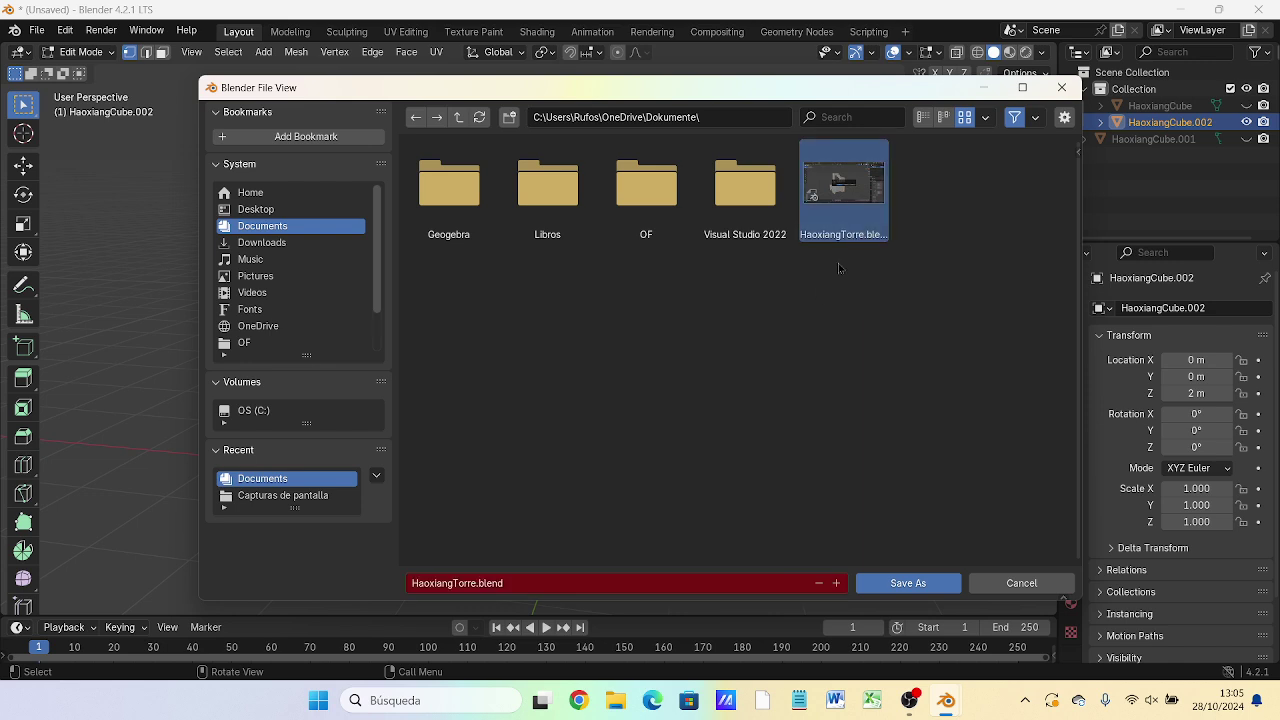
left_click(550, 585)
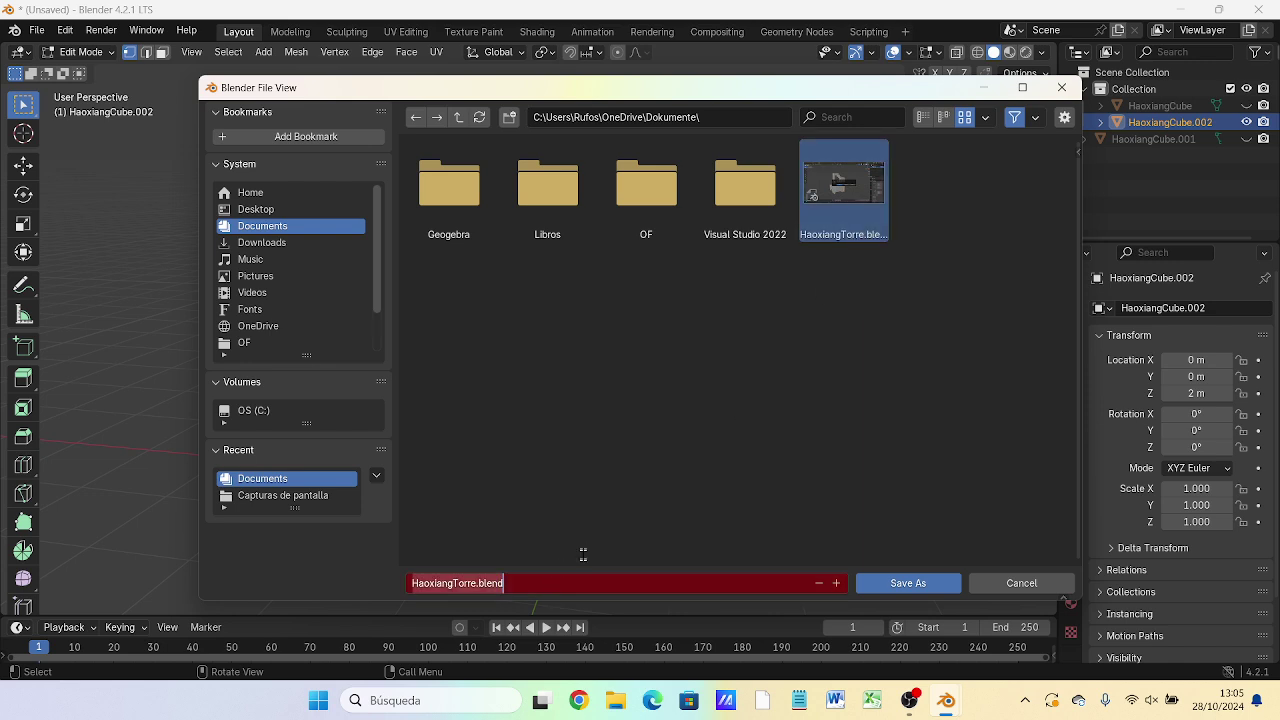
key("Home")
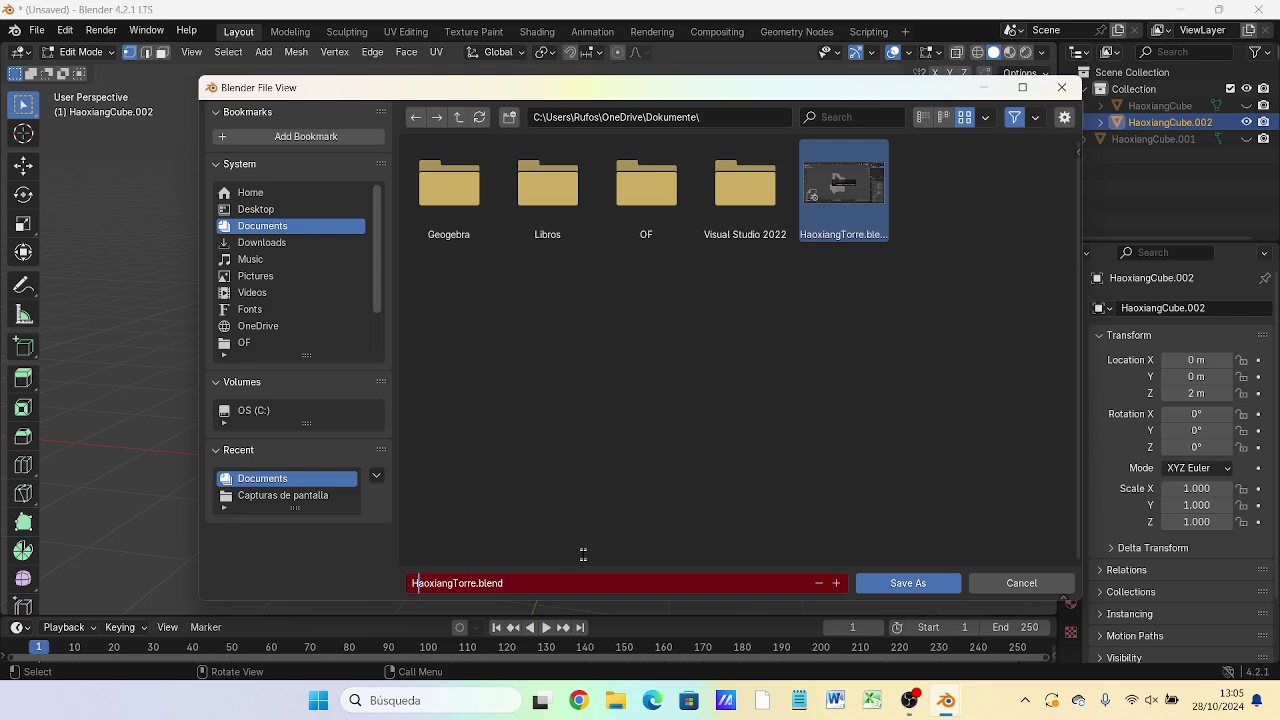
key("Right")
key("Right")
key("Right")
key("Right")
key("Right")
key("Right")
key("BackSpace")
key("BackSpace")
key("BackSpace")
key("BackSpace")
key("BackSpace")
type("Piez")
key("BackSpace")
type("ce")
left_click(584, 561)
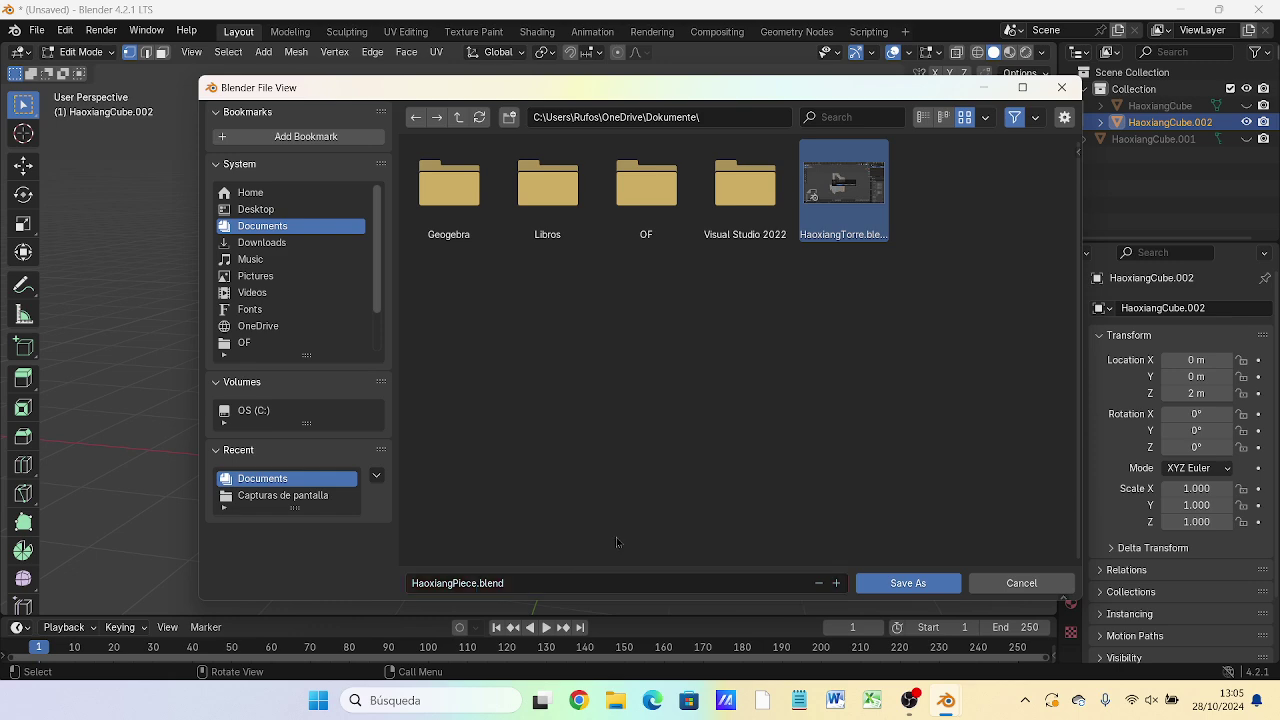
left_click(932, 582)
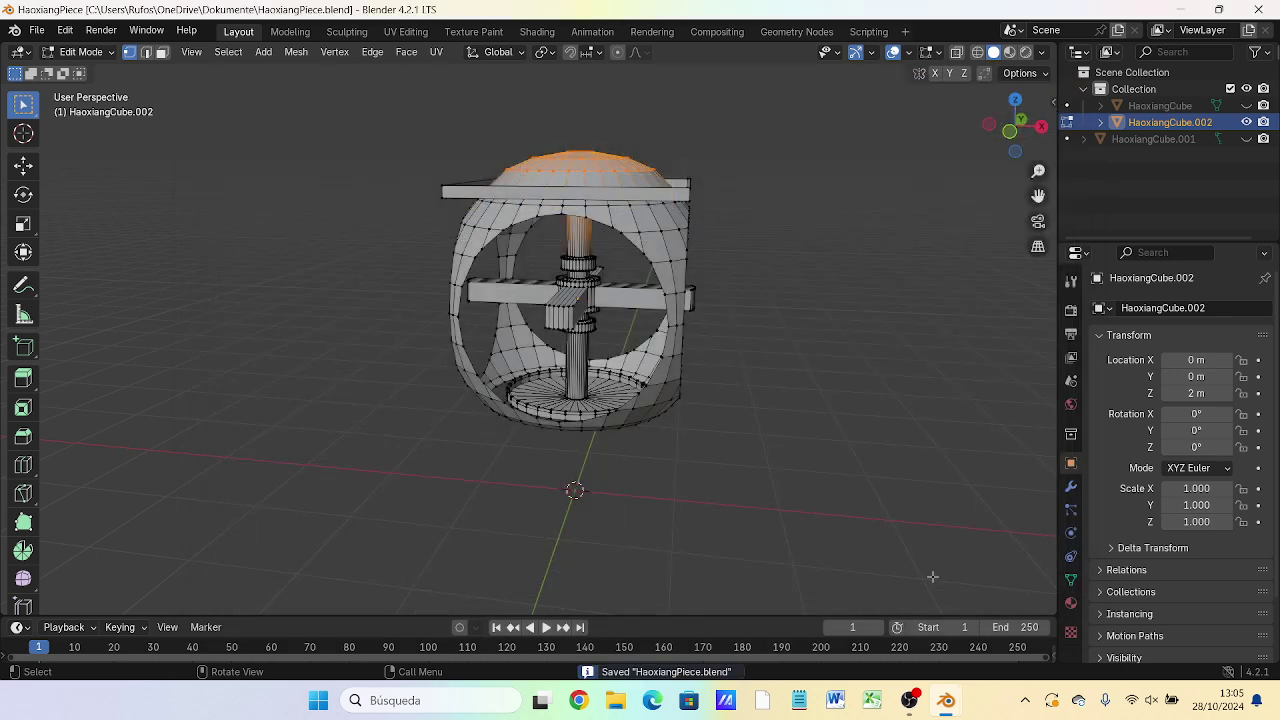
- Copy the lamp piece's data and switch from Edit Mode back to Object Mode
mouse_move(908, 427)
middle_mouse_down()
mouse_move(774, 444)
mouse_move(743, 412)
middle_mouse_up()
scroll(566, 386, "up", 1)
scroll(582, 369, "up", 3)
scroll(582, 369, "down", 2)
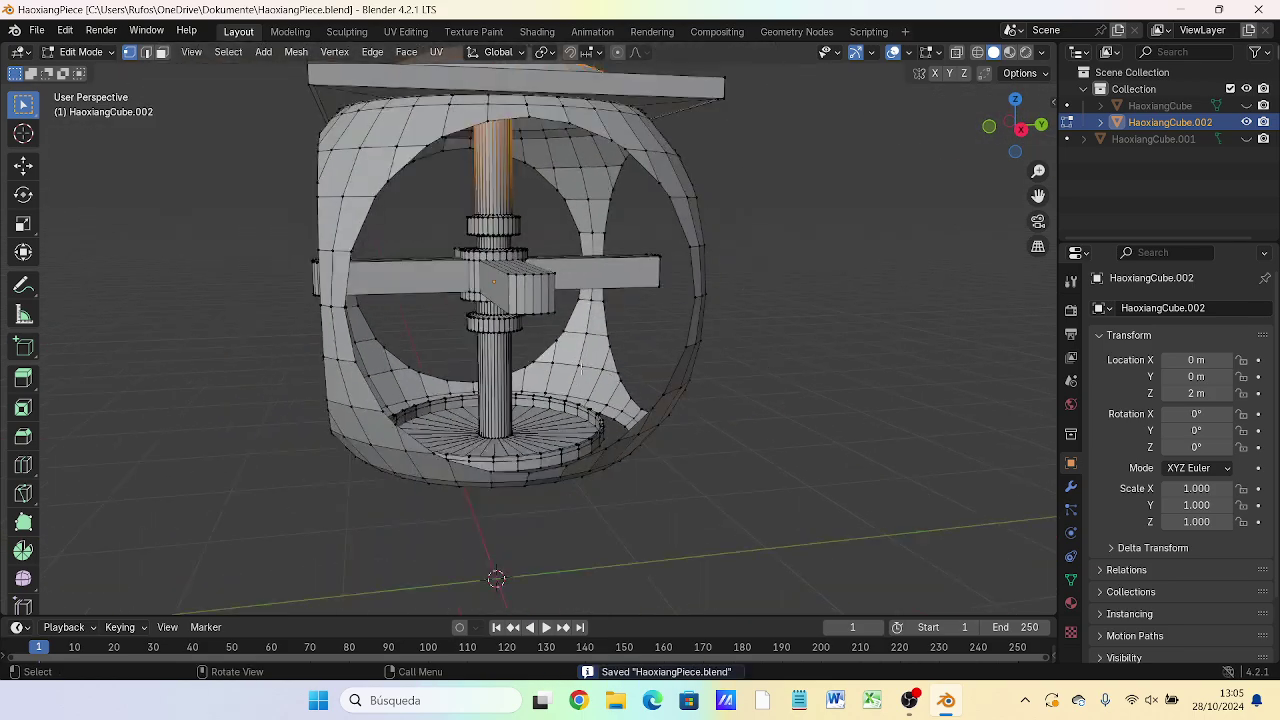
scroll(579, 368, "down", 3)
mouse_move(465, 340)
middle_mouse_down()
mouse_move(617, 347)
mouse_move(374, 331)
mouse_move(693, 409)
mouse_move(788, 326)
middle_mouse_up()
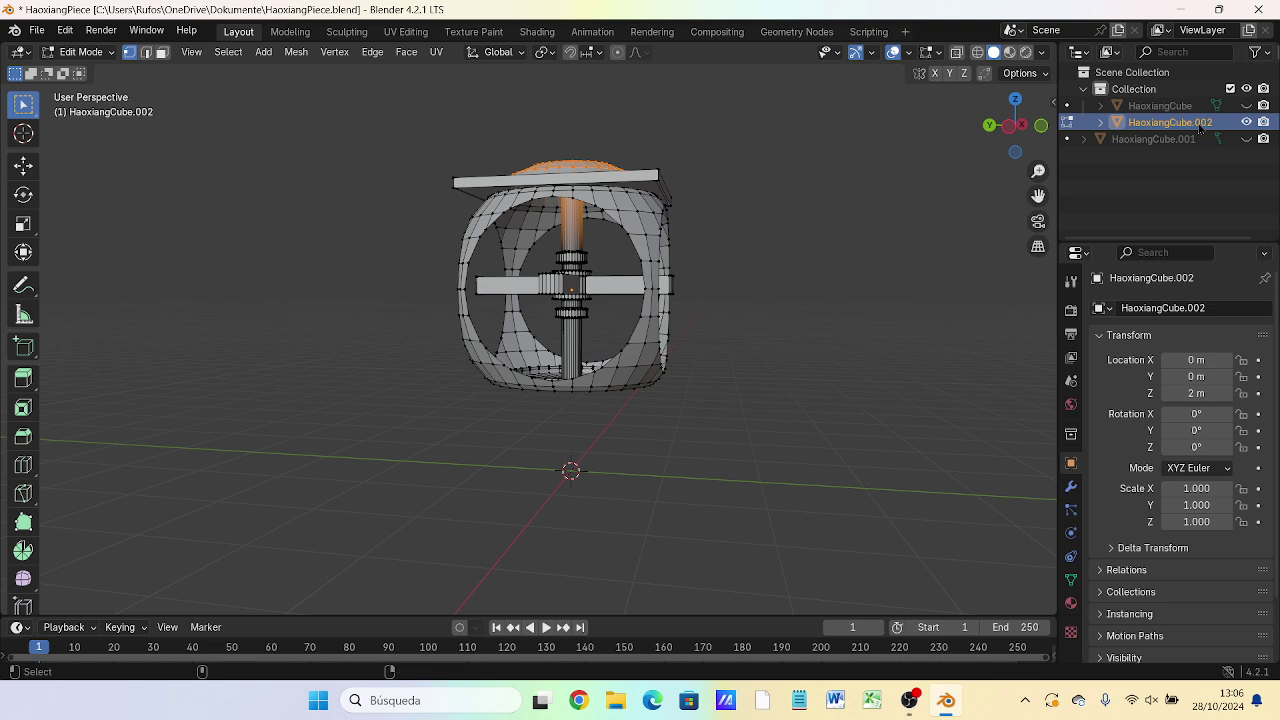
key("ctrl+c")
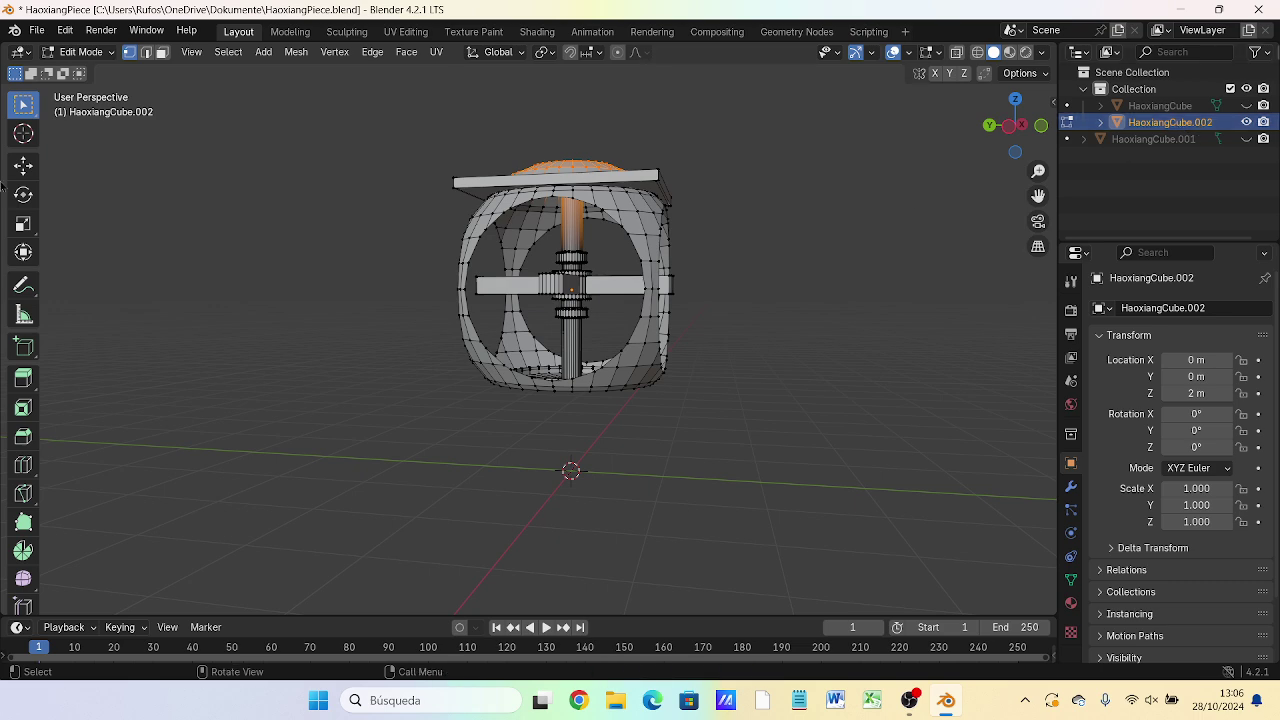
left_click(72, 53)
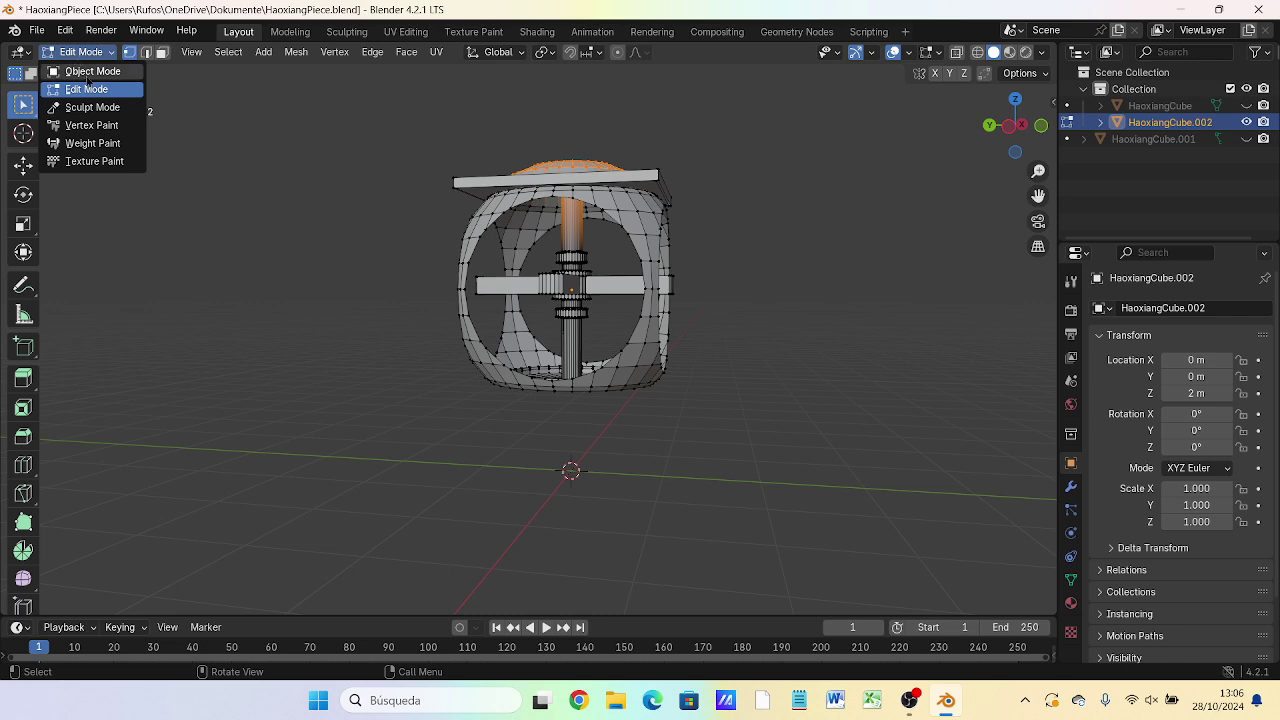
left_click(90, 72)
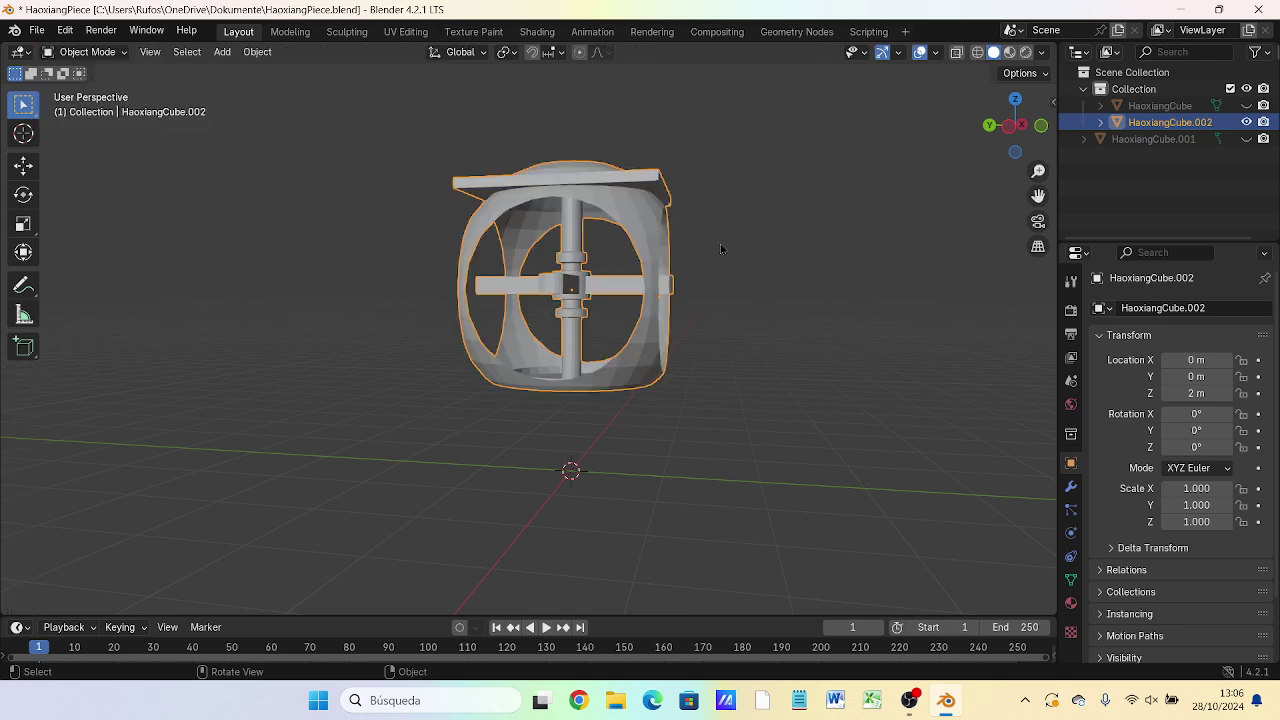
- Paste a duplicate of the lamp piece and move it 2.1224 m along X
key("ctrl")
key("ctrl+c")
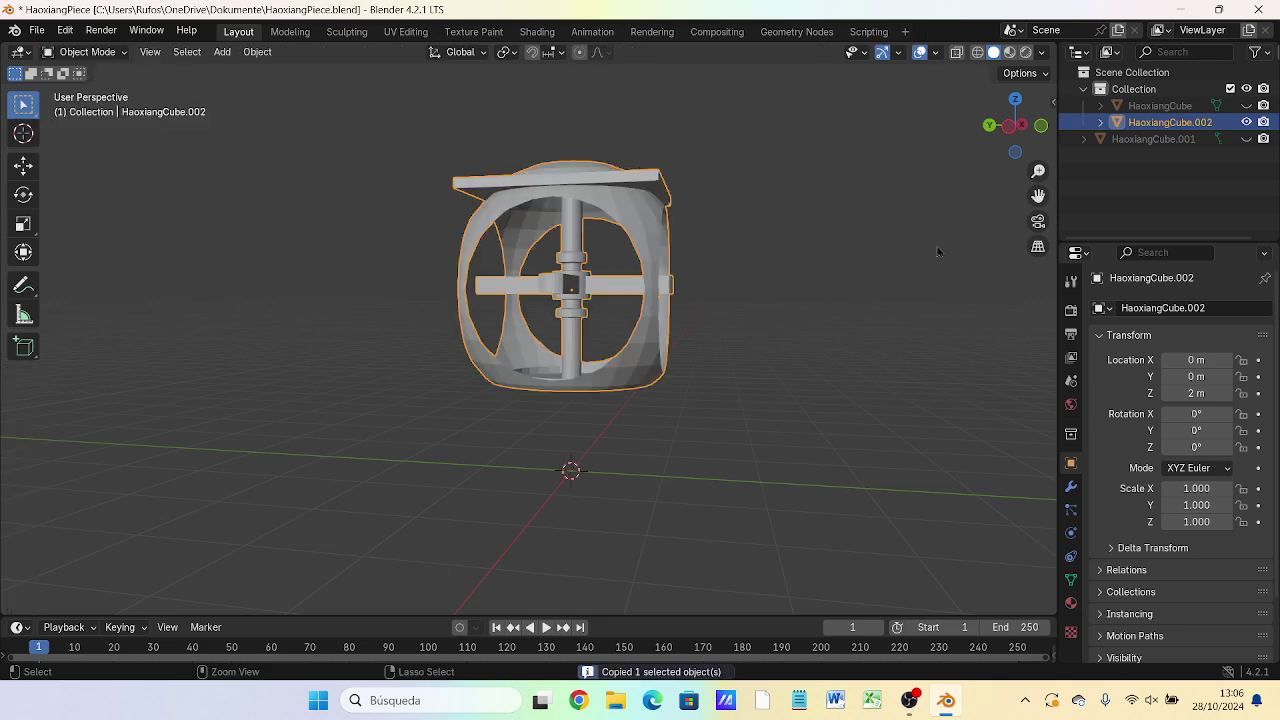
key("ctrl+v")
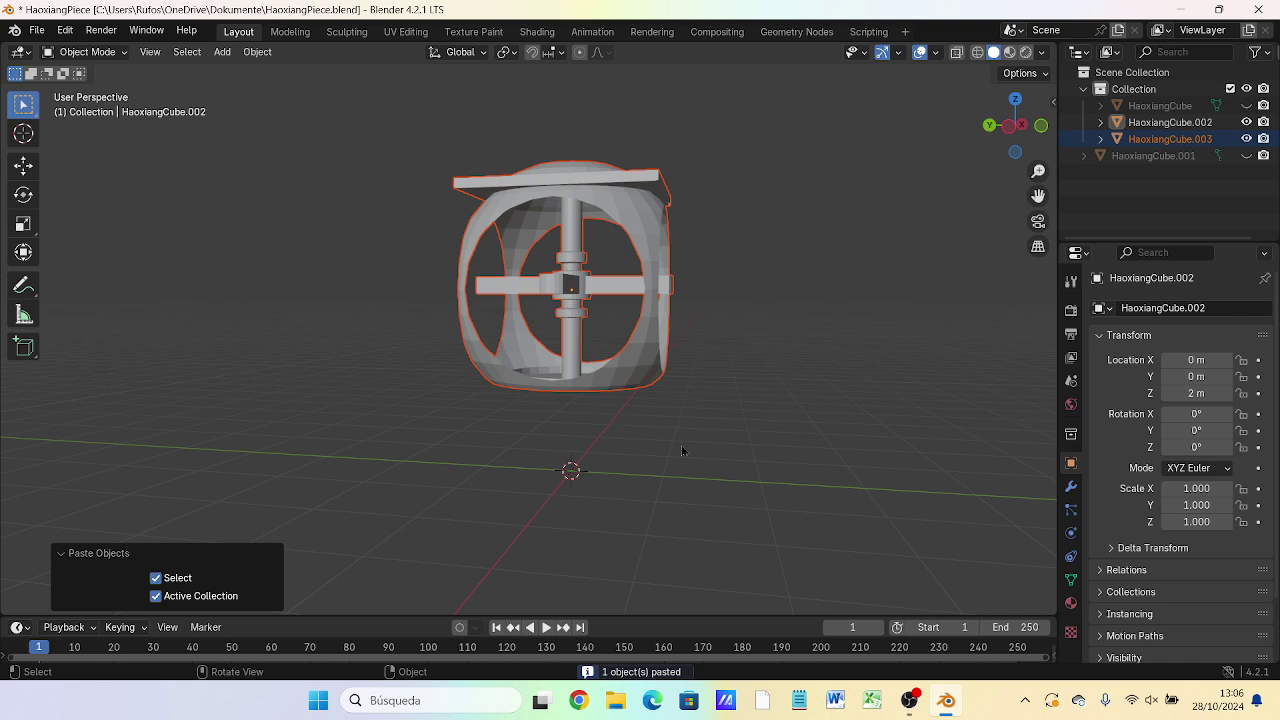
key("KP_1")
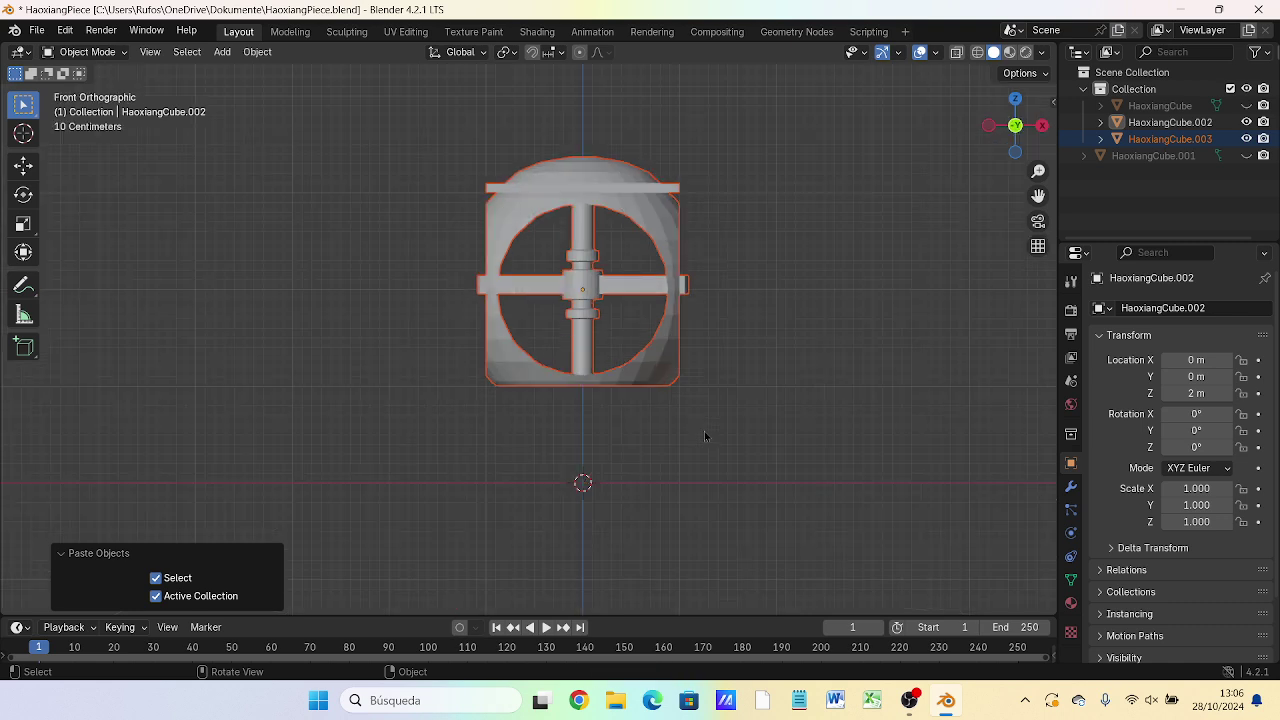
key("g")
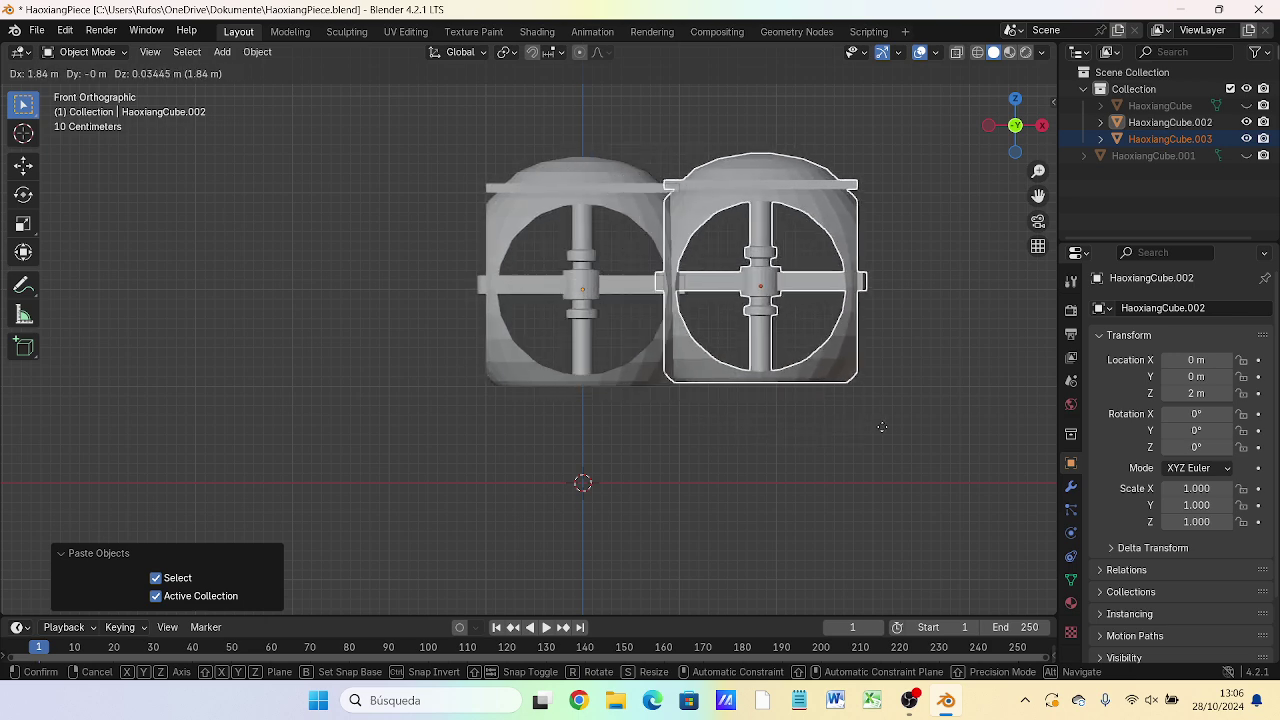
key("x")
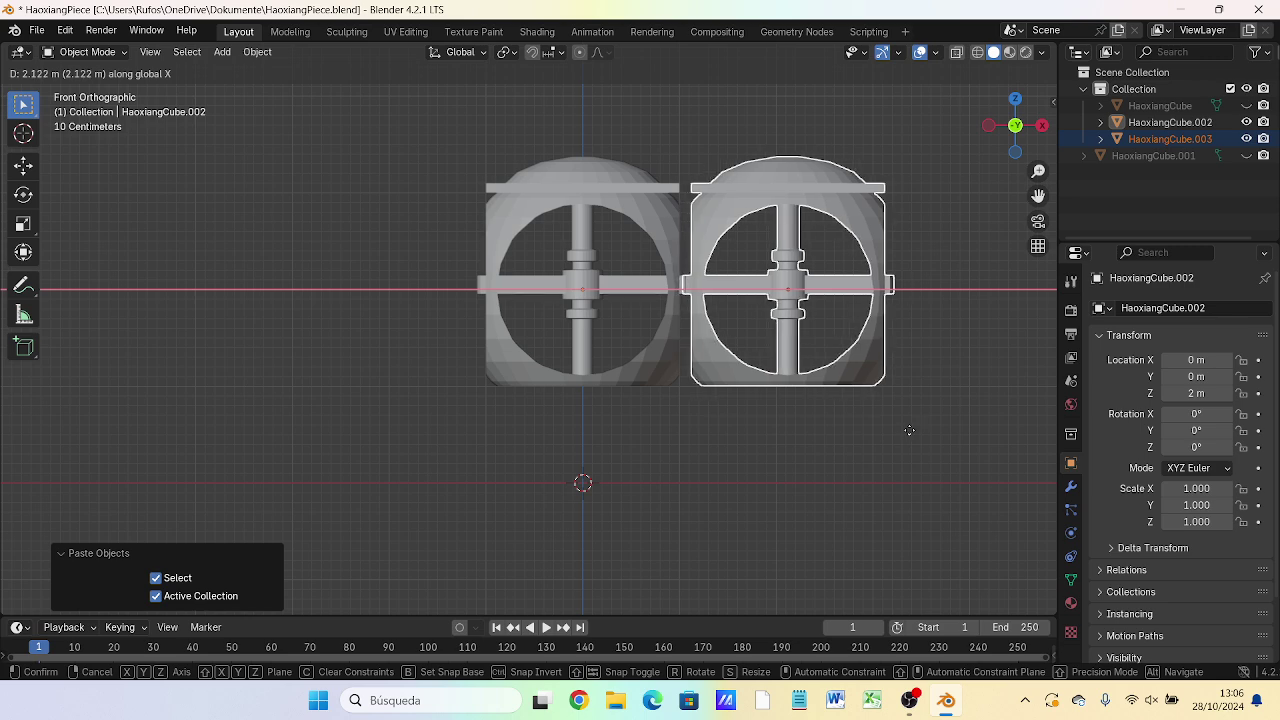
left_click(909, 431)
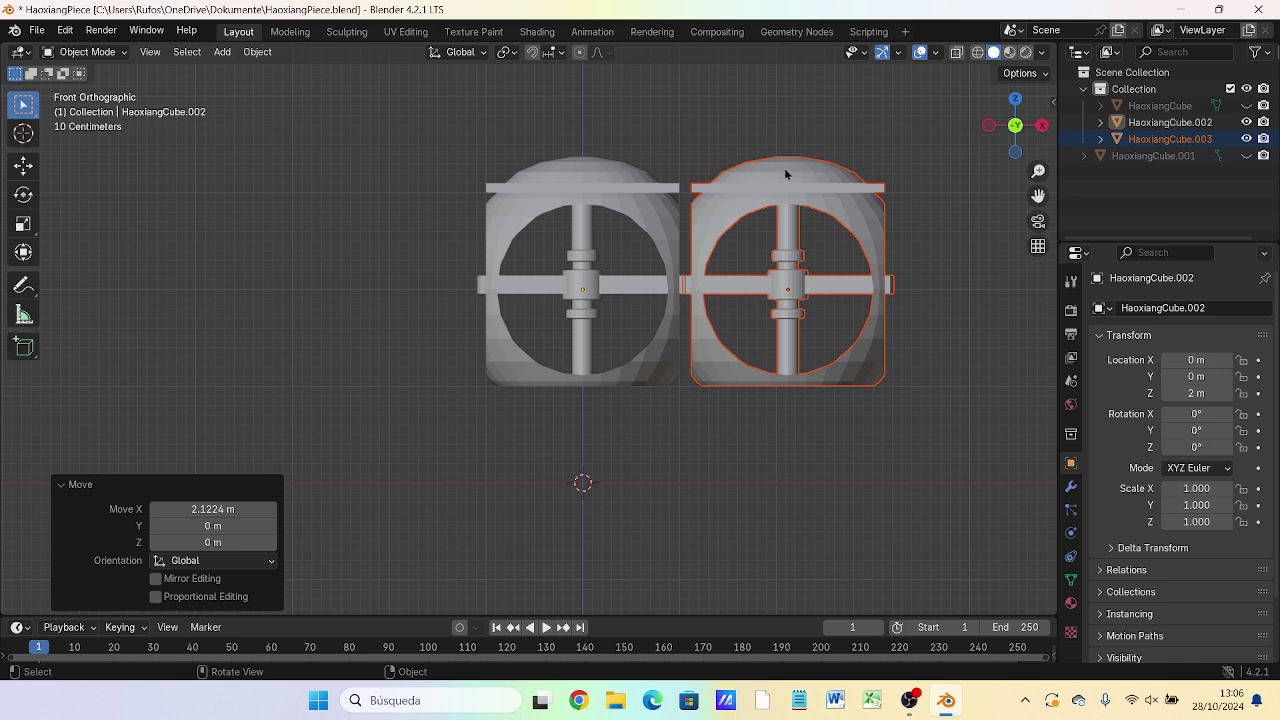
- Stretch the copy to 1.534 times along Z, then deselect and view from the front
key("s")
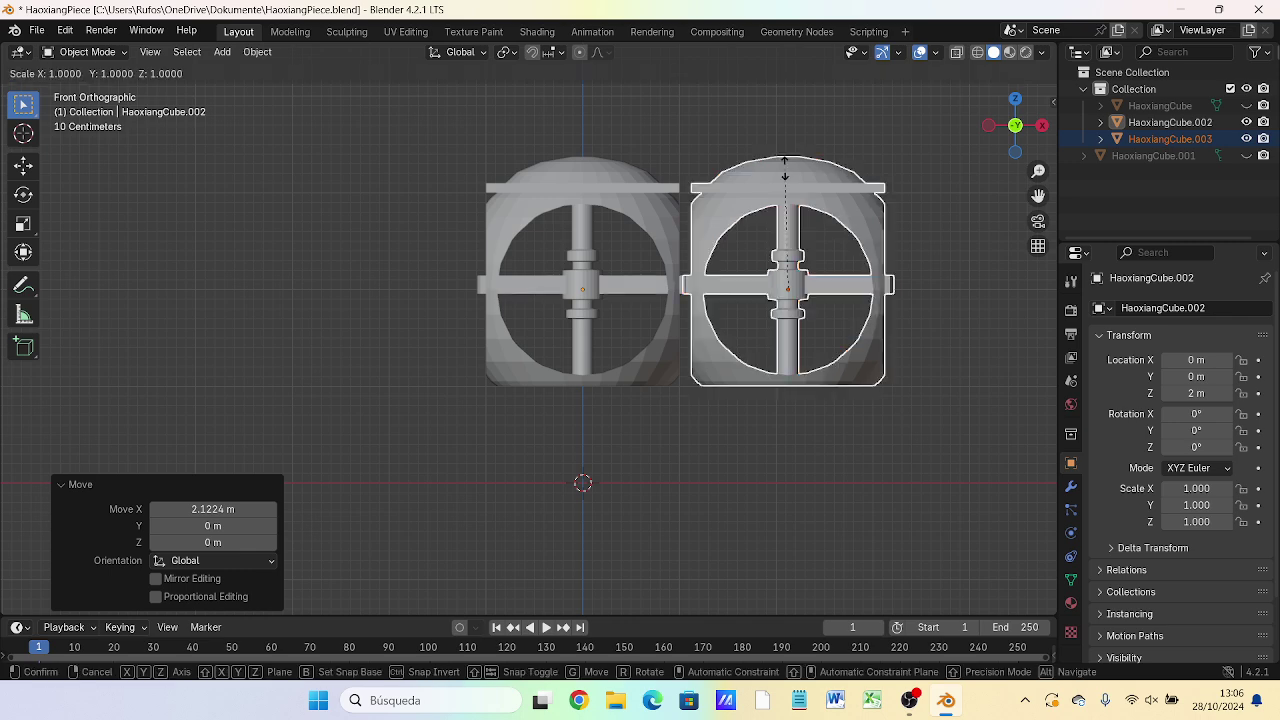
key("z")
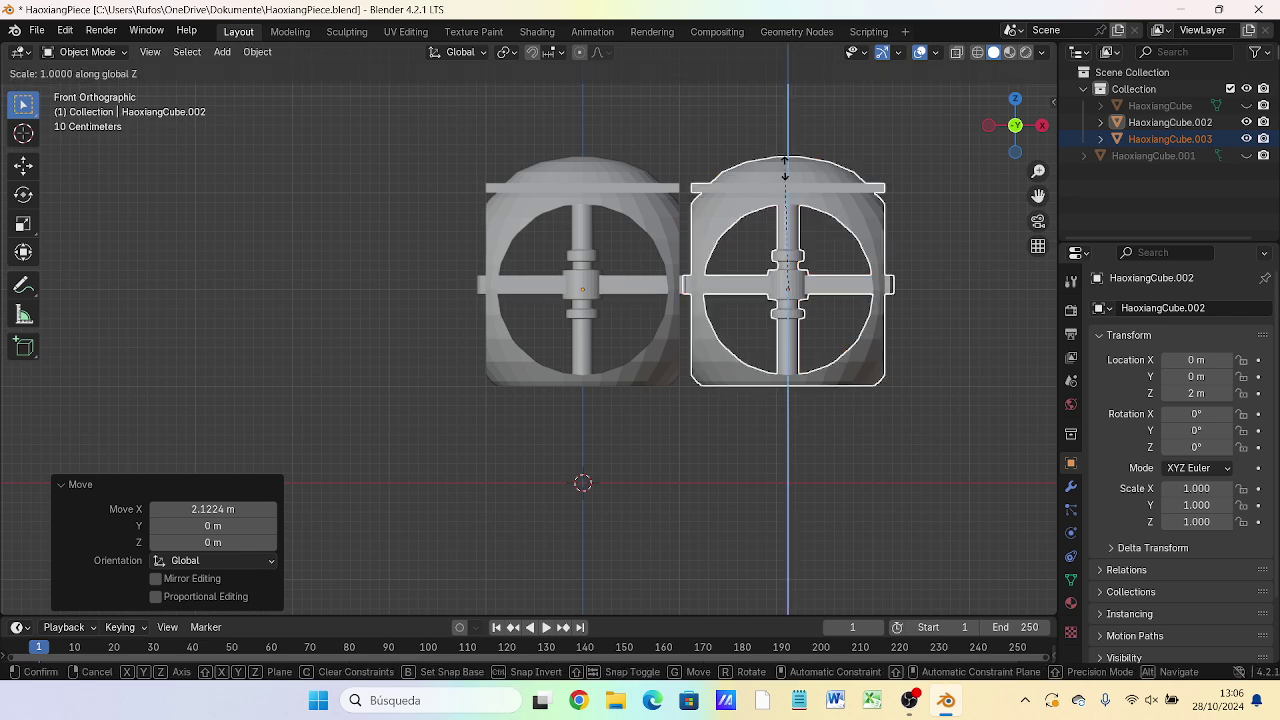
left_click(800, 117)
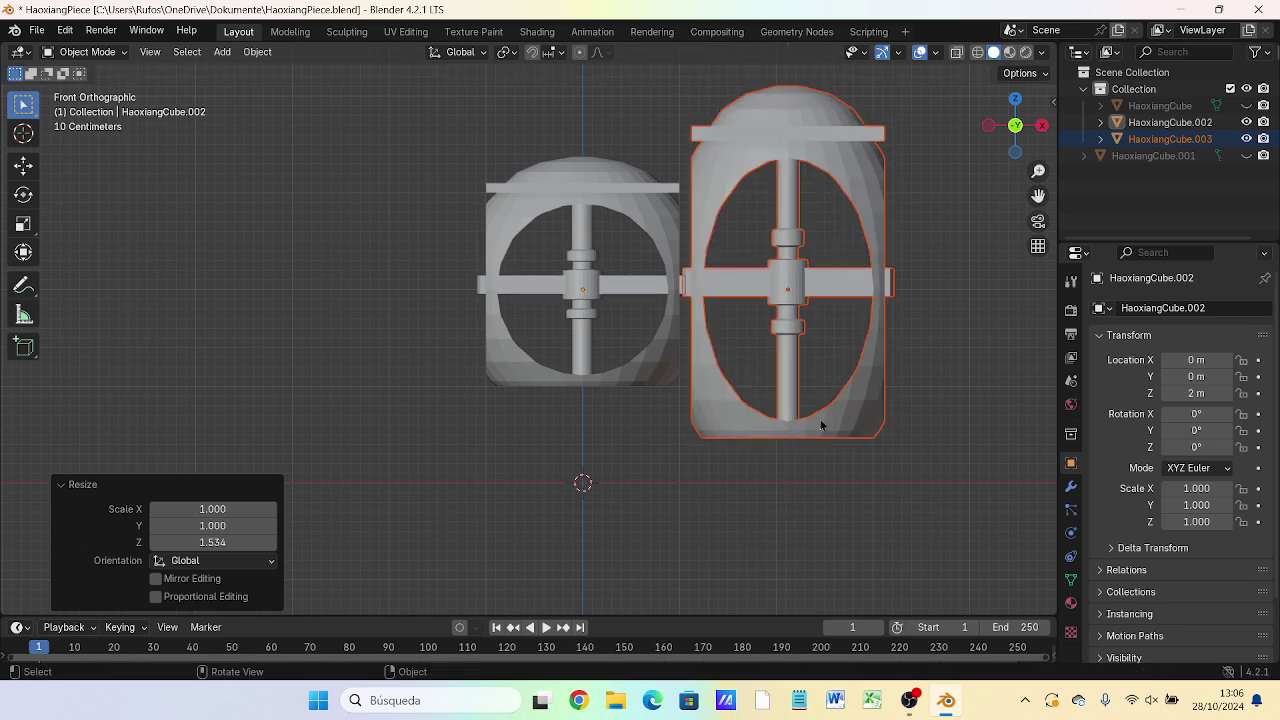
mouse_move(715, 397)
middle_mouse_down()
mouse_move(267, 437)
mouse_move(706, 418)
mouse_move(675, 404)
middle_mouse_up()
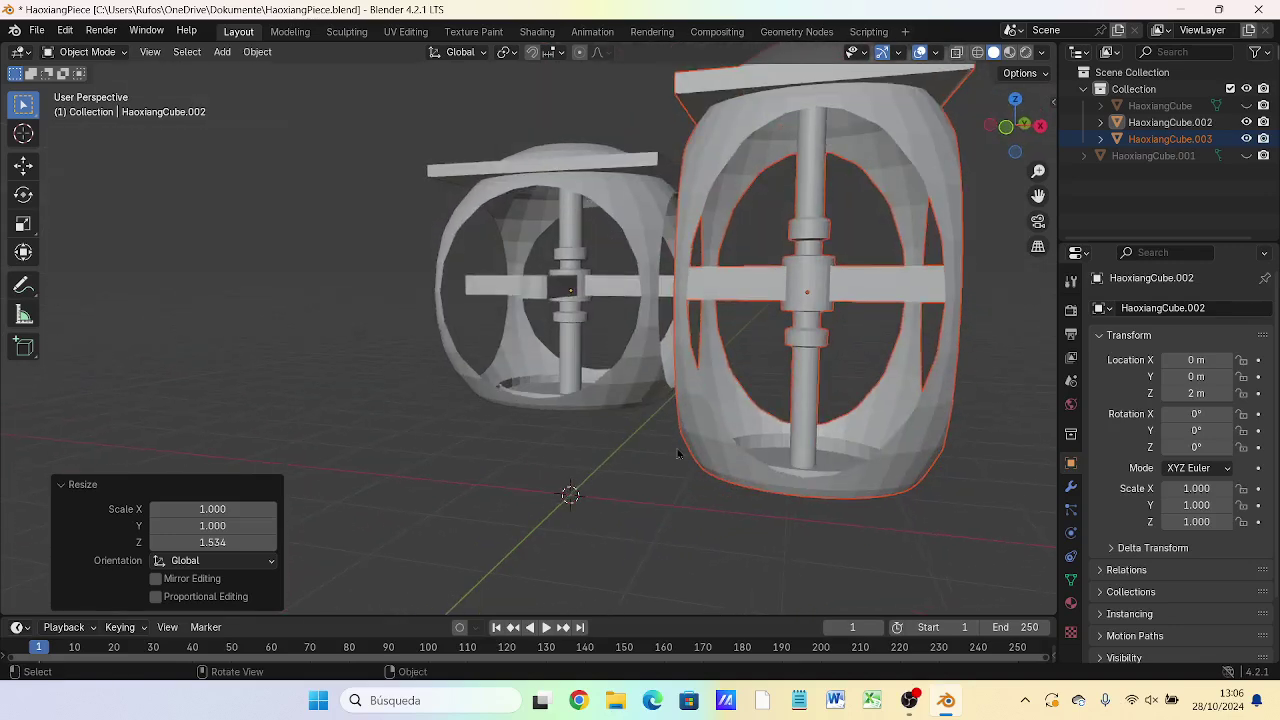
left_click(601, 489)
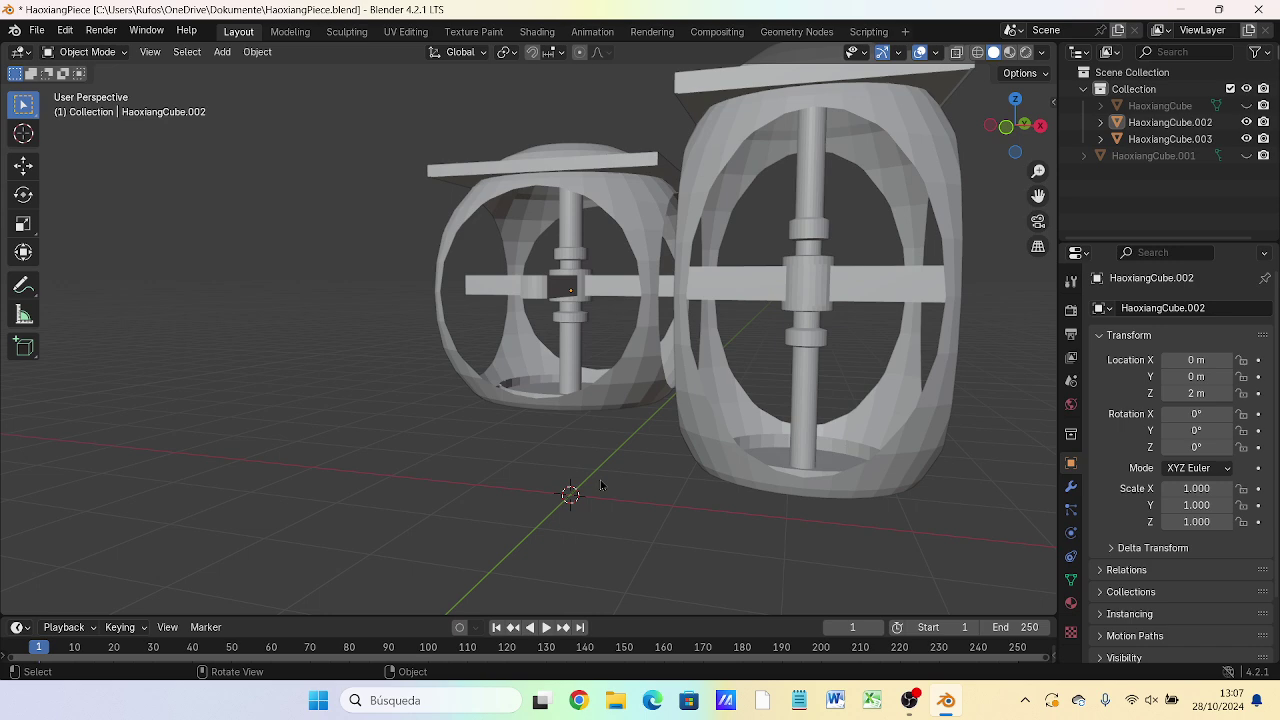
middle_click_drag(601, 486, 603, 489)
key("KP_1")
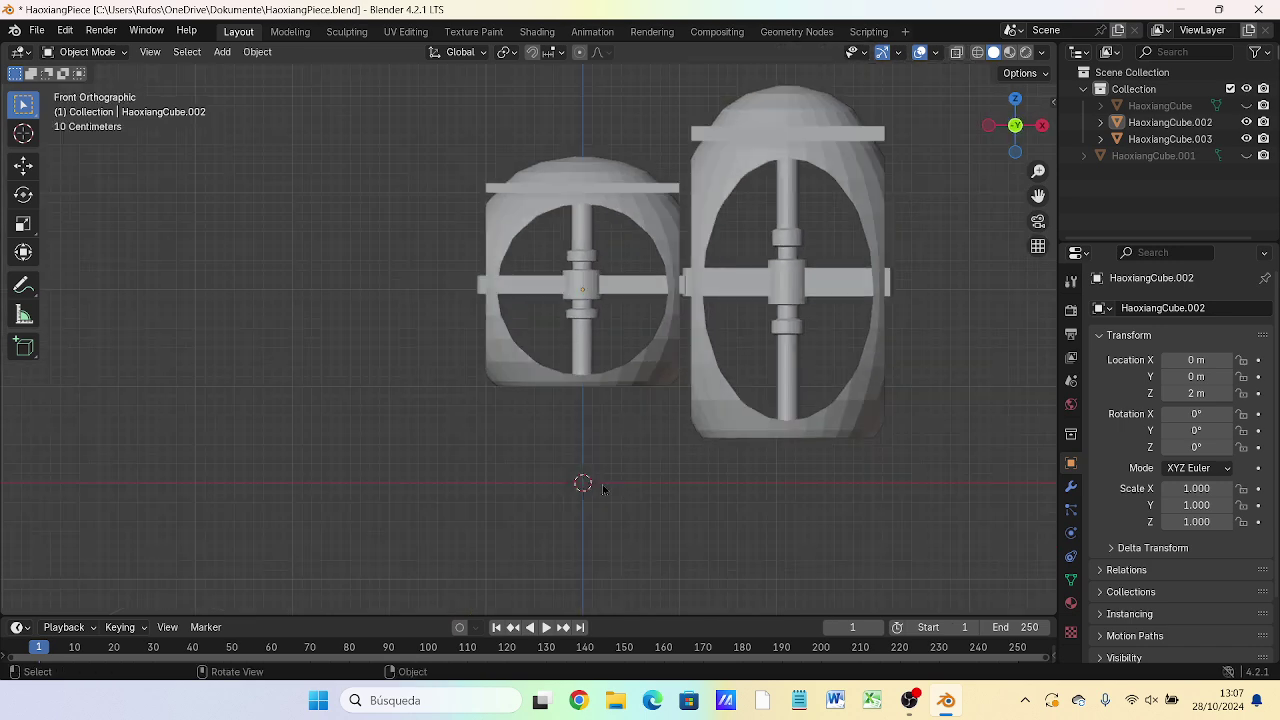
- Paste a copy of the short left piece and move it 4.2447 m along X
left_click(561, 194)
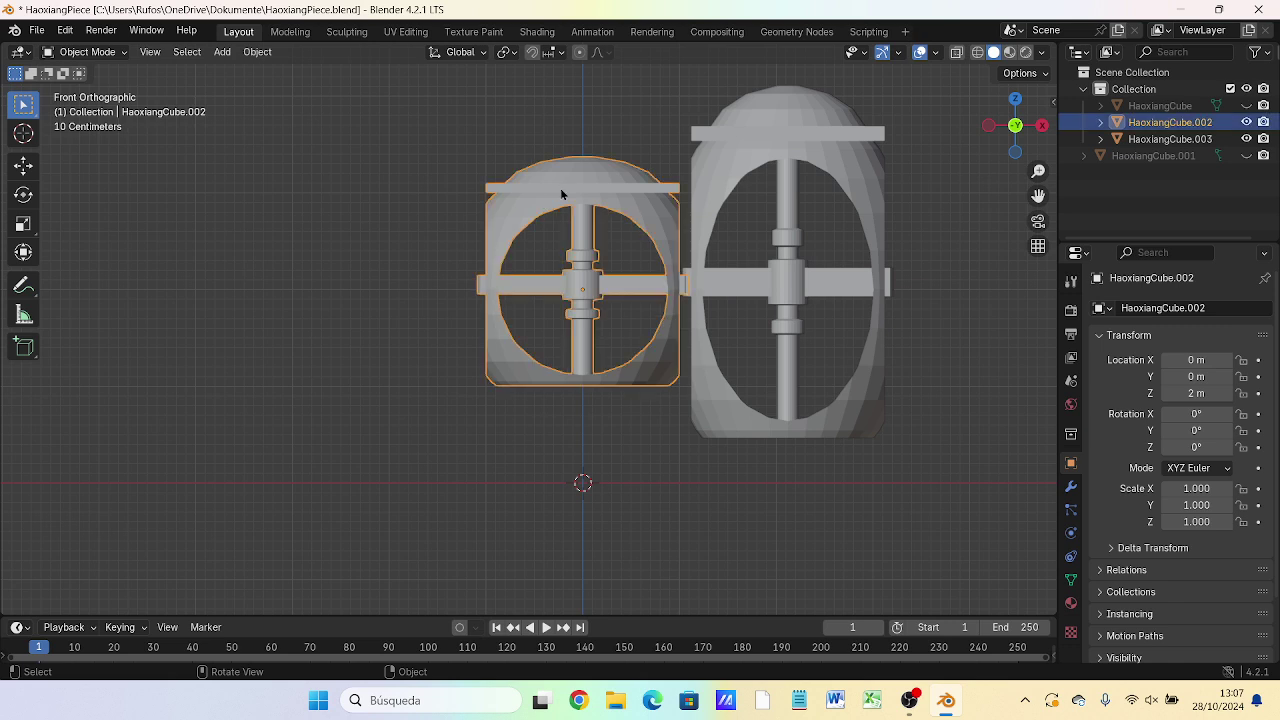
key("ctrl")
key("ctrl+c")
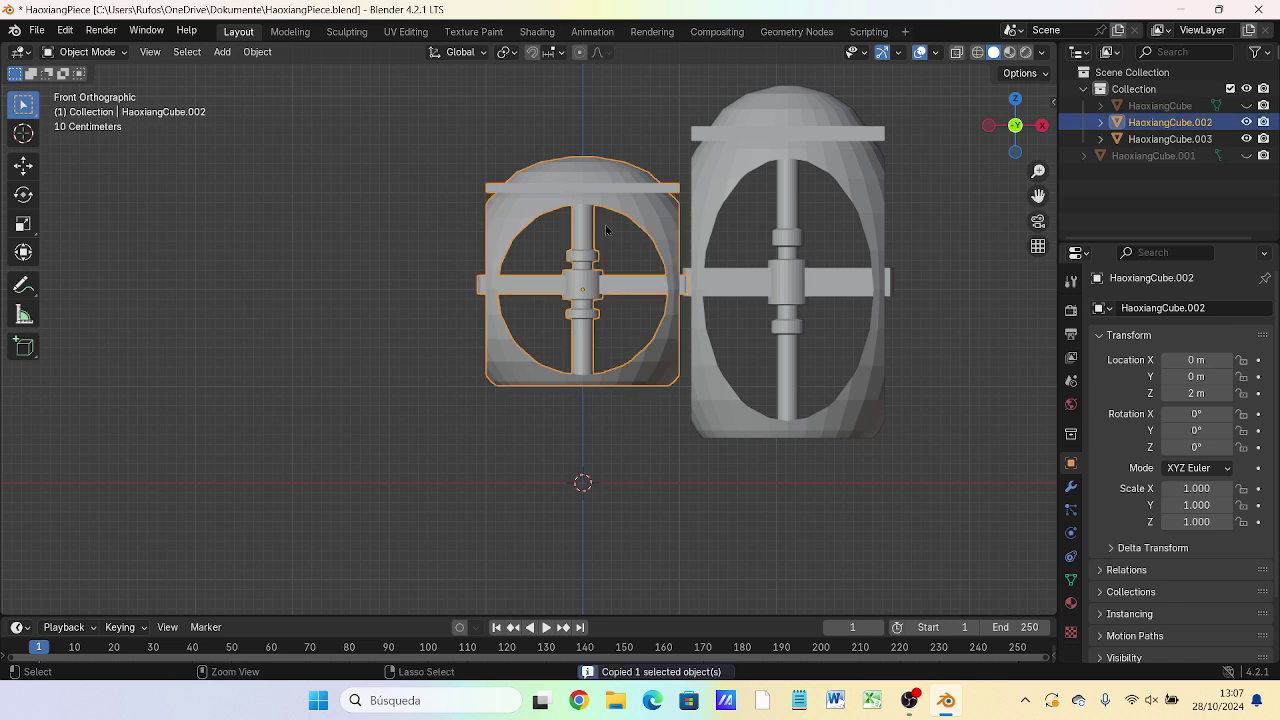
key("ctrl+v")
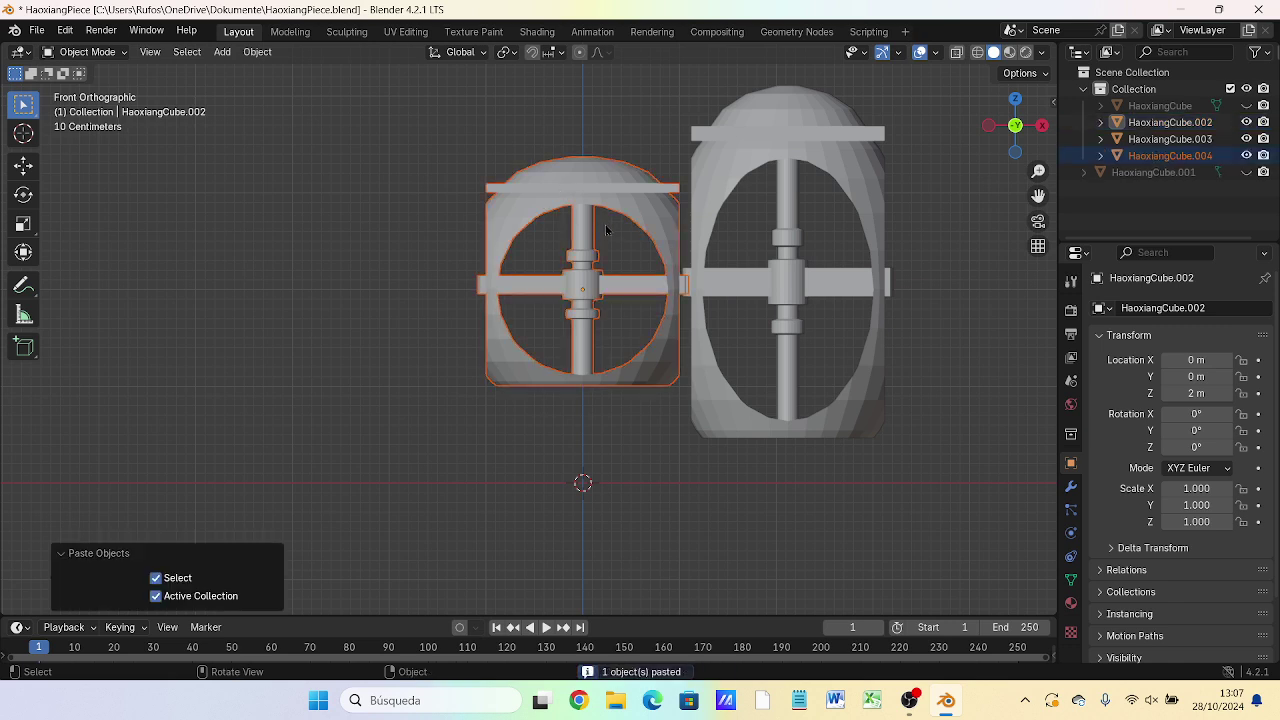
key("g")
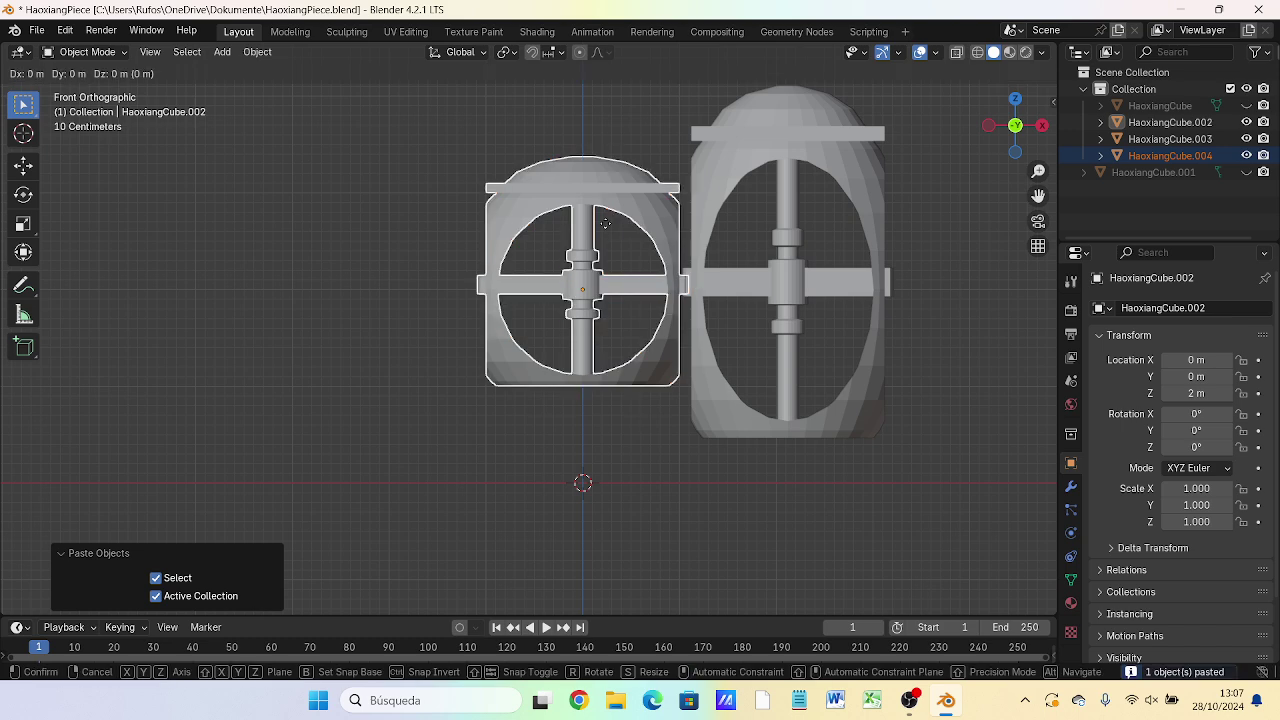
right_click(605, 223)
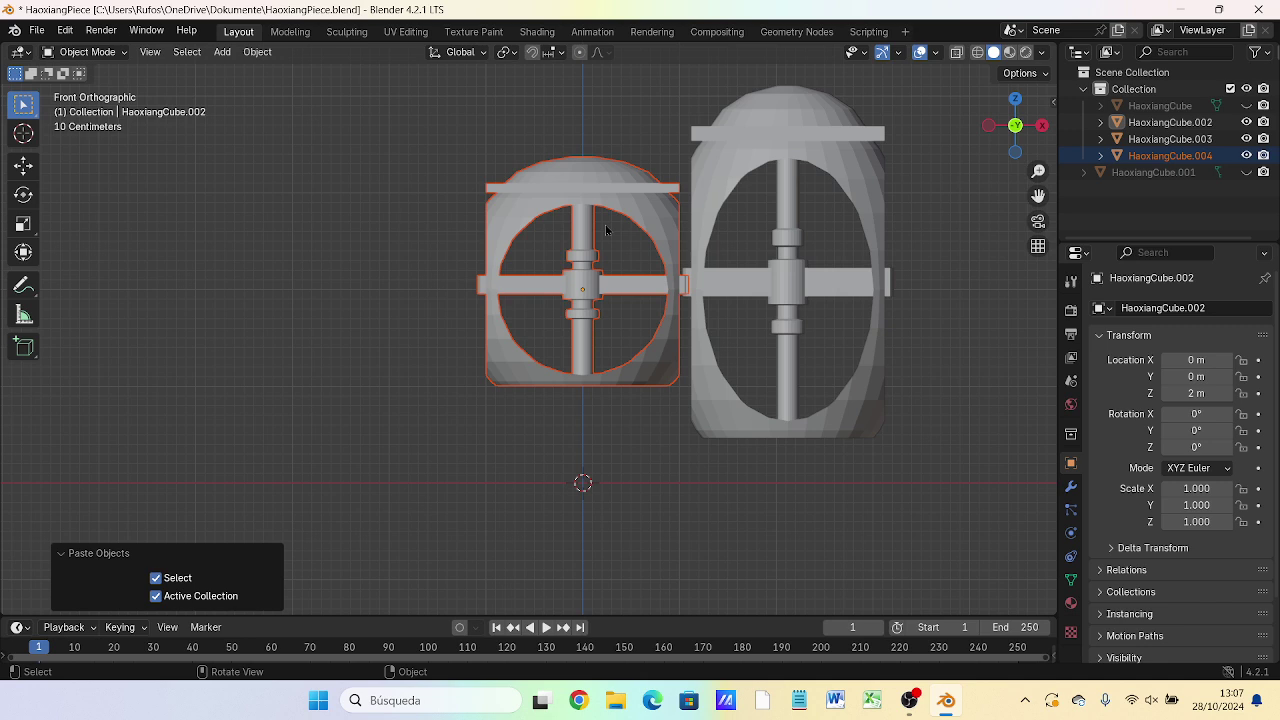
key("g")
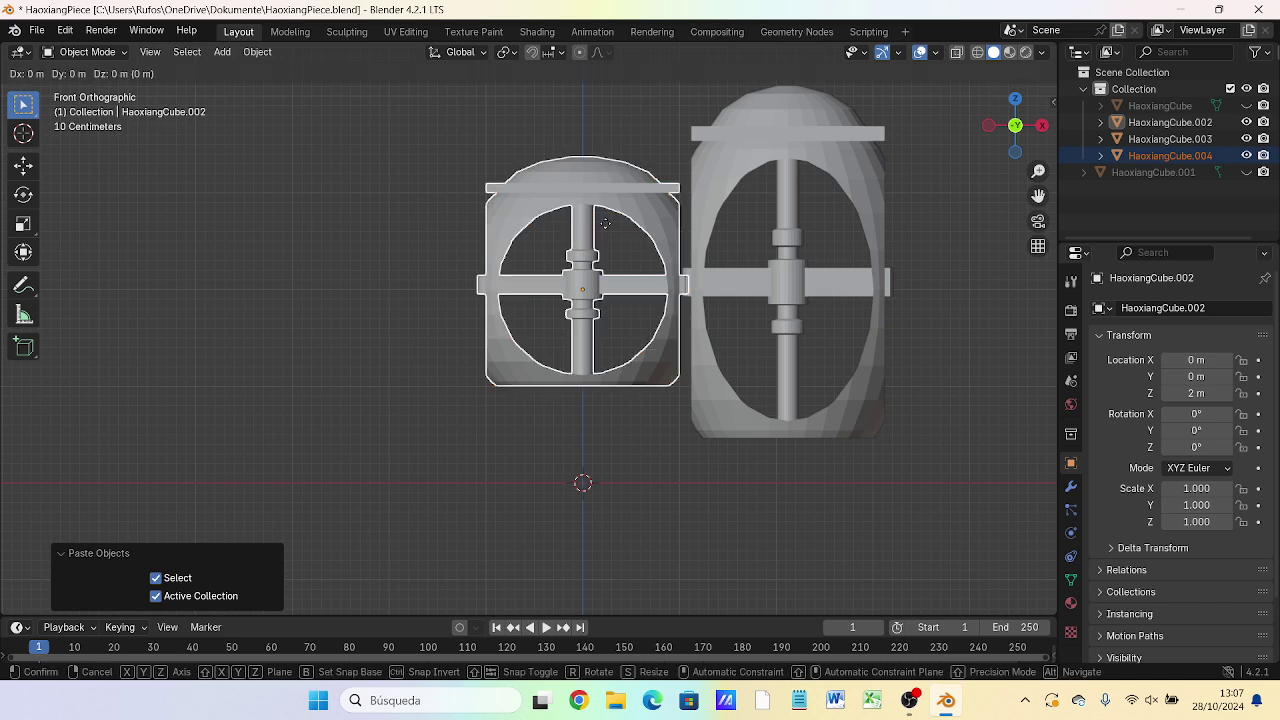
key("x")
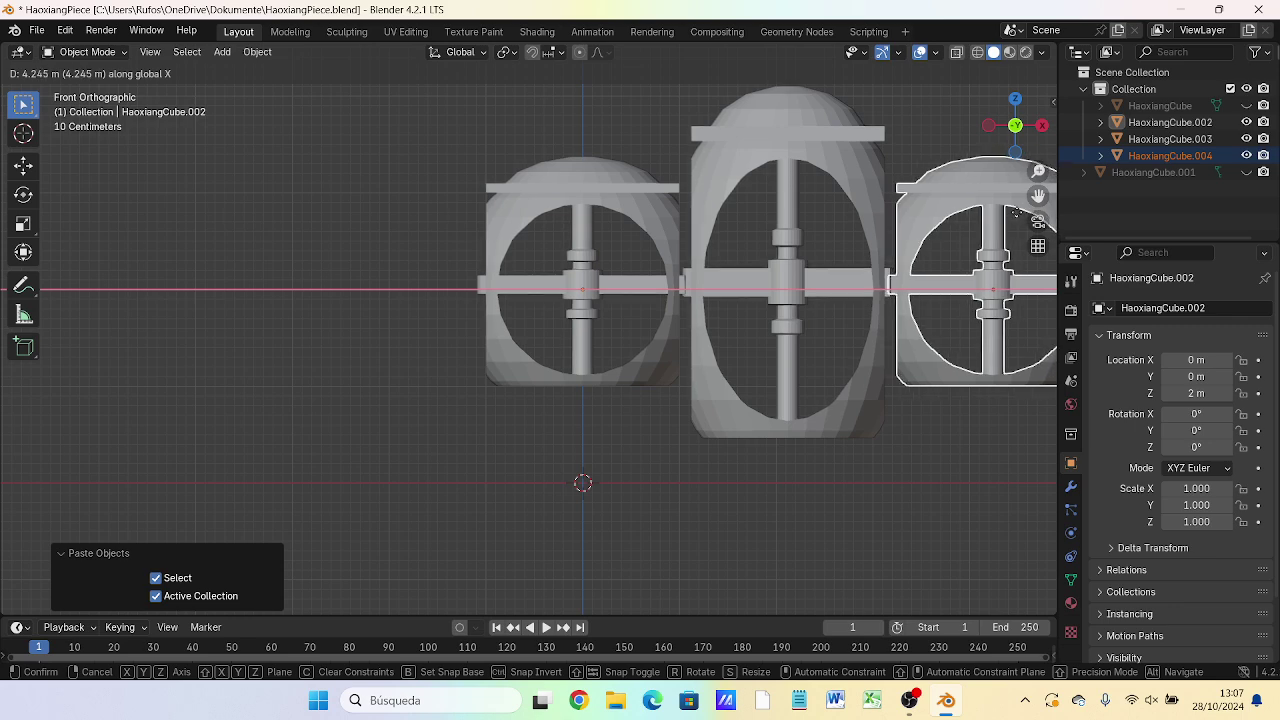
left_click(1015, 212)
- Orbit to see all three pieces and add the front short piece to the selection
middle_click_drag(851, 480, 630, 497)
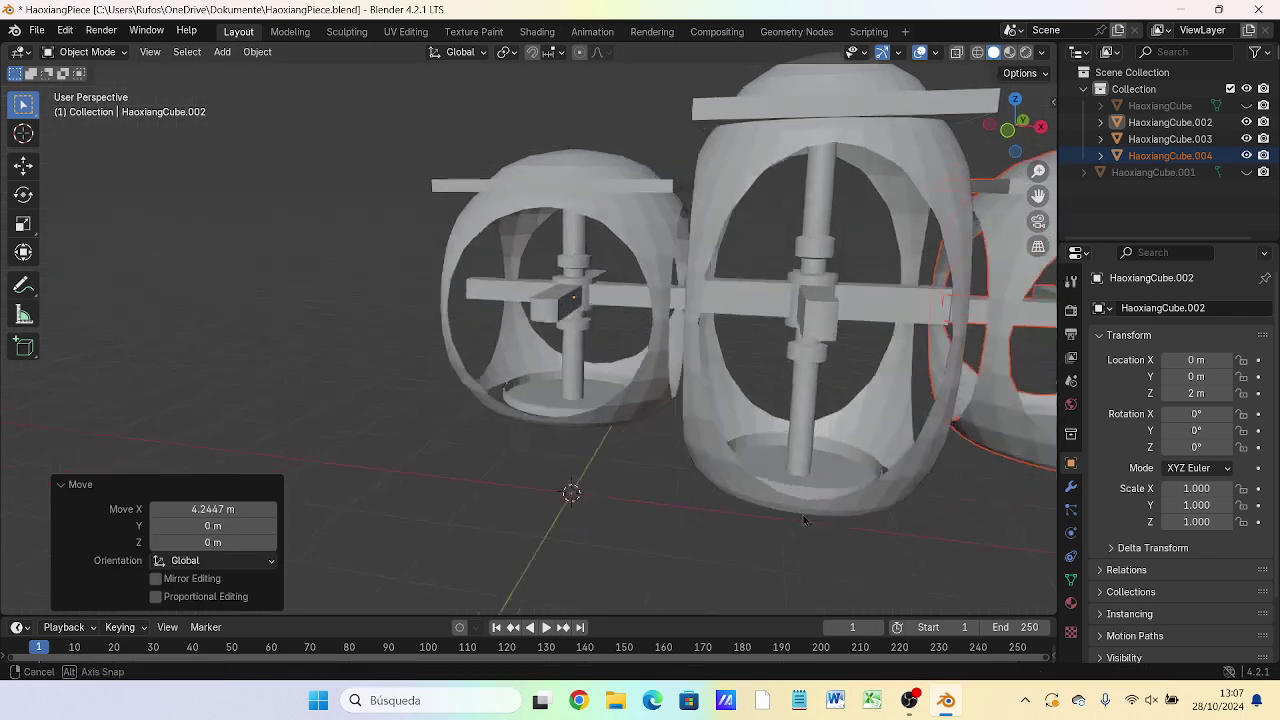
scroll(630, 497, "down", 5)
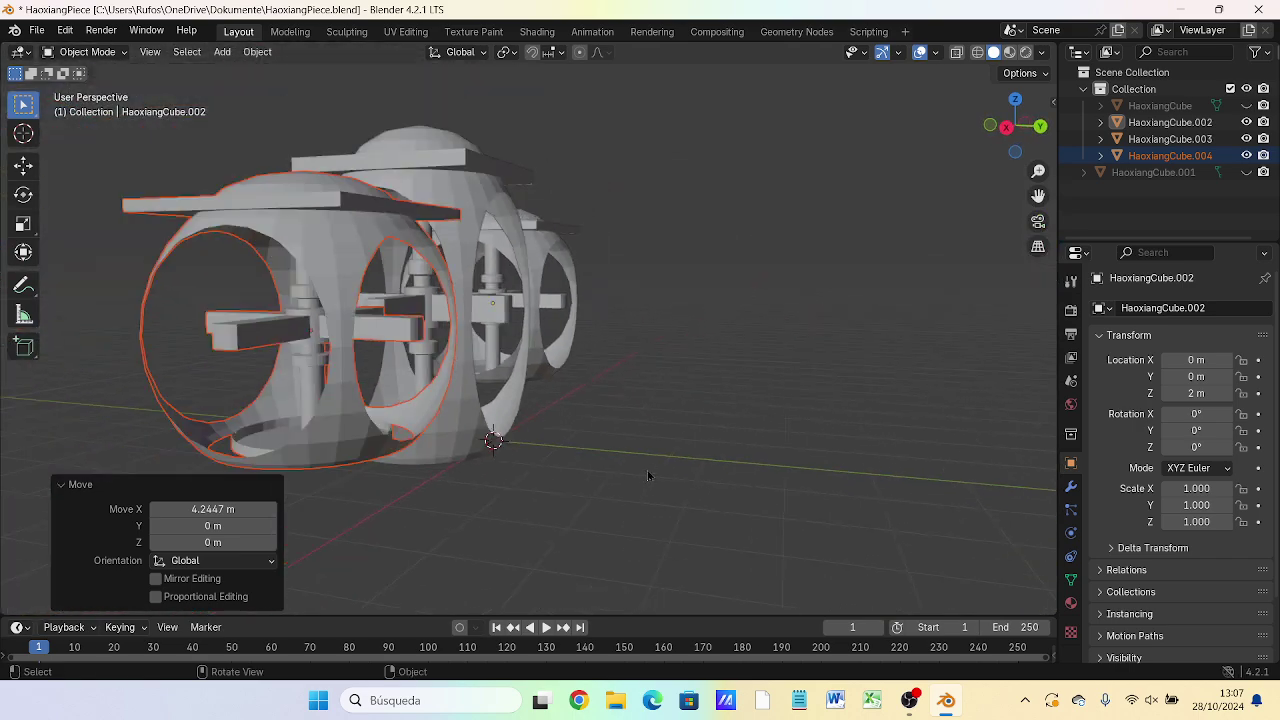
middle_click_drag(402, 460, 656, 462)
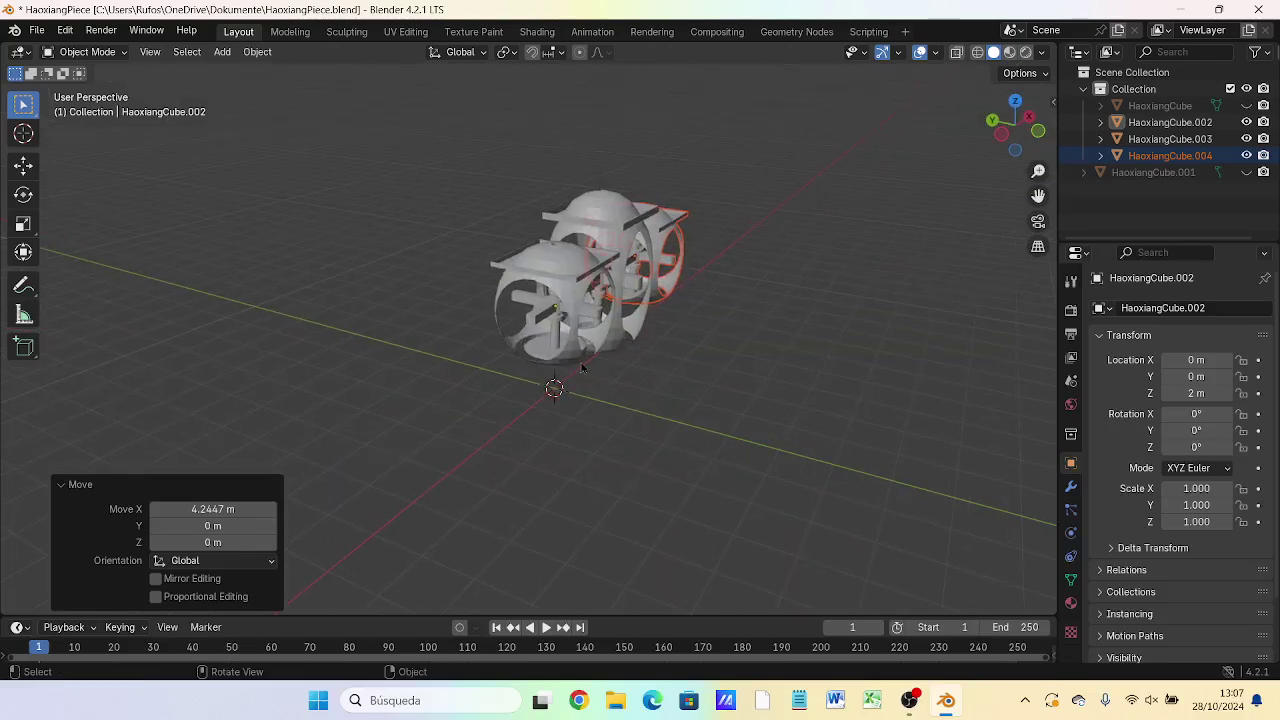
left_click(568, 274, "shift")
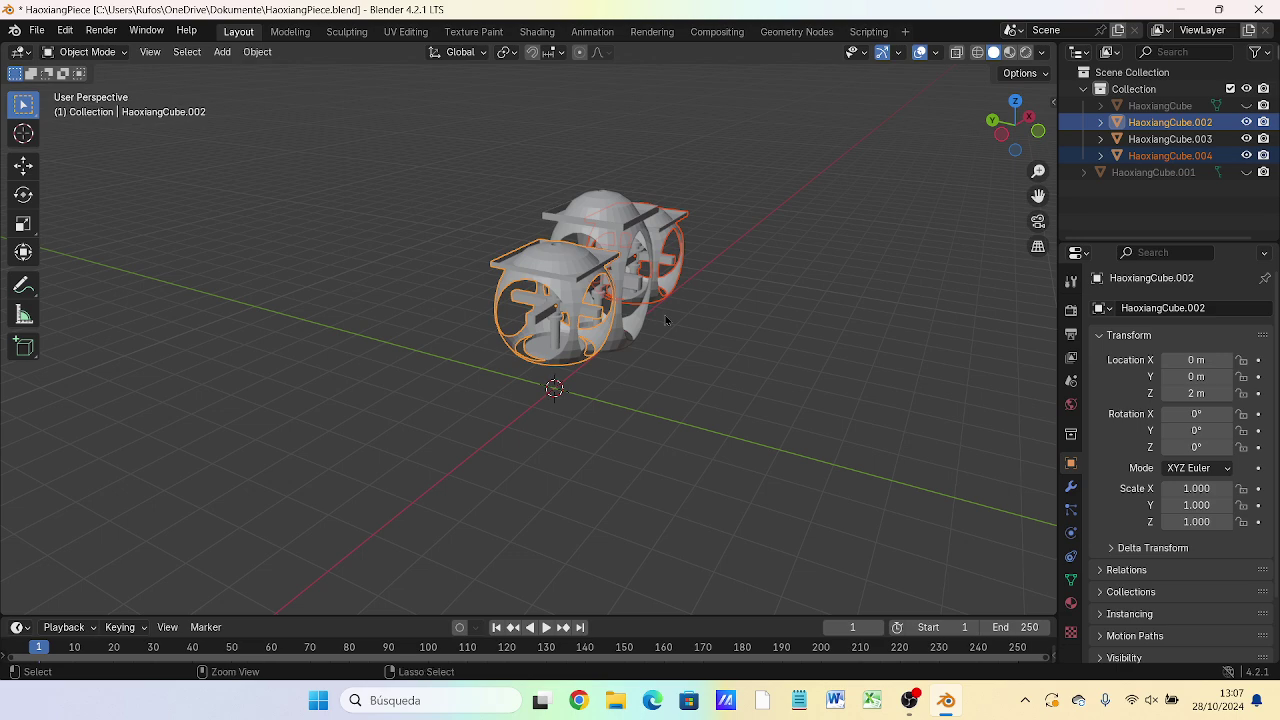
- Paste duplicates of the two short pieces and rotate them 90° in top view
key("ctrl+c")
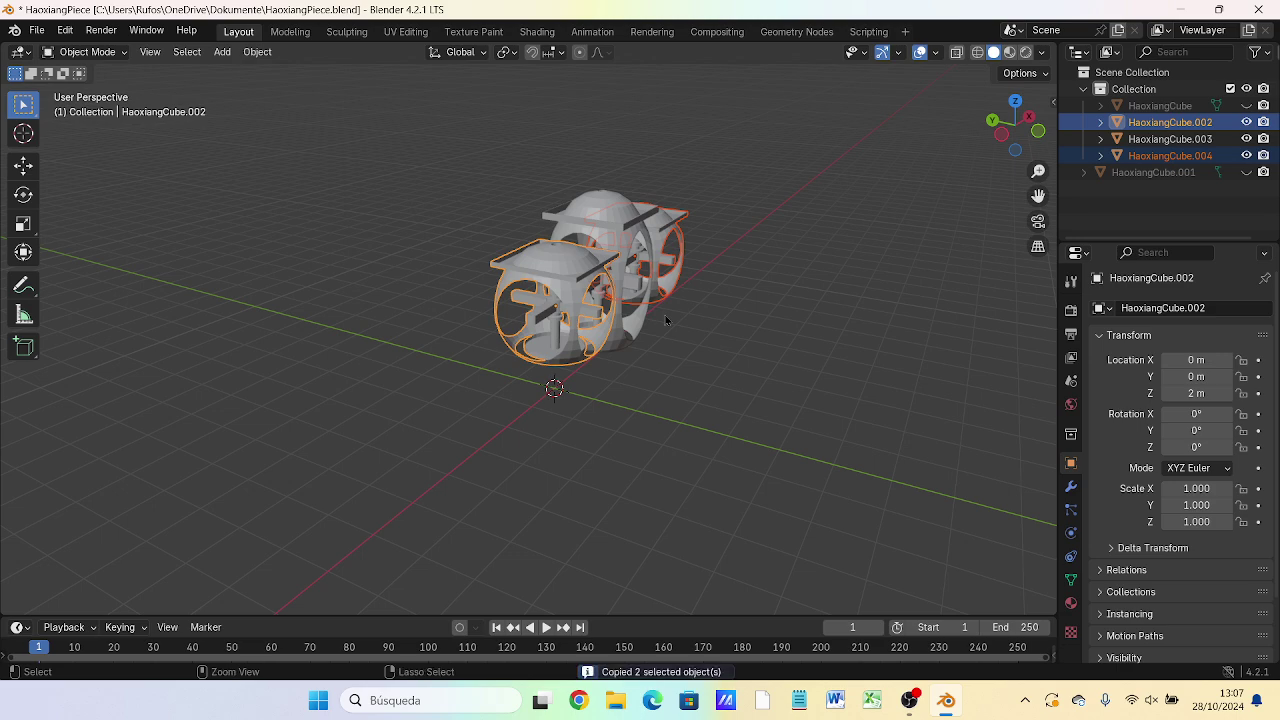
key("ctrl+v")
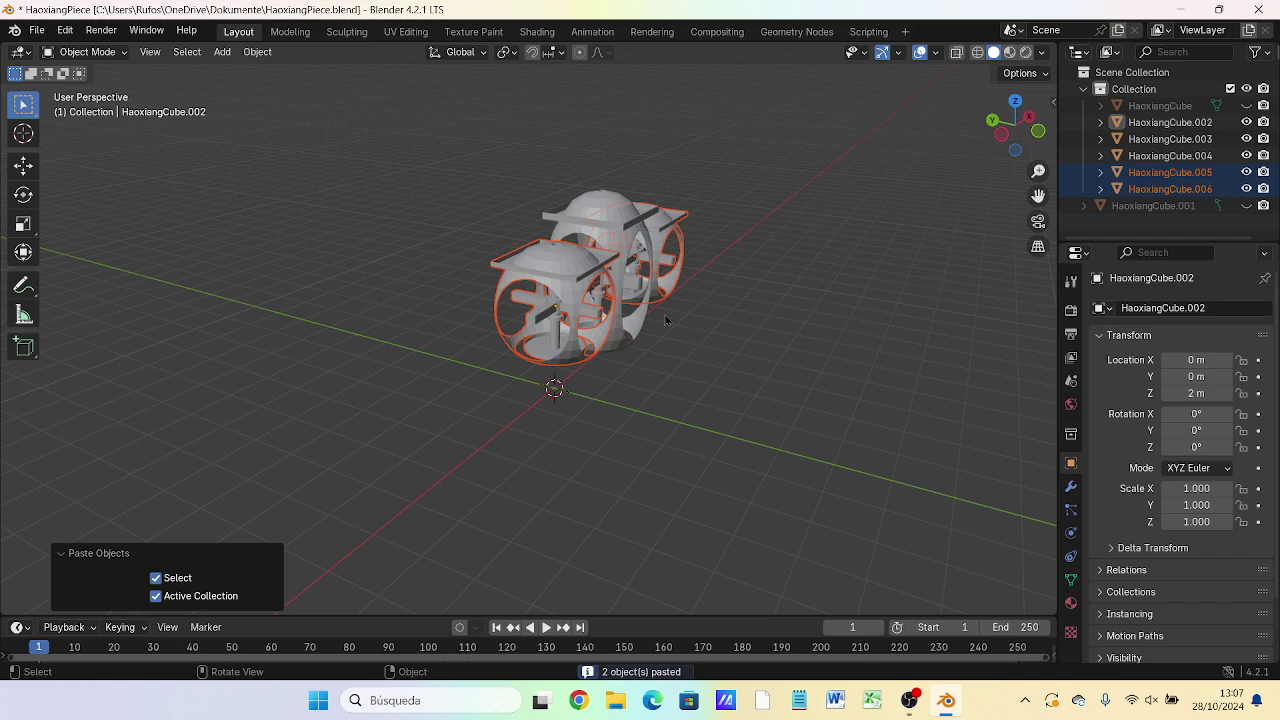
key("KP_7")
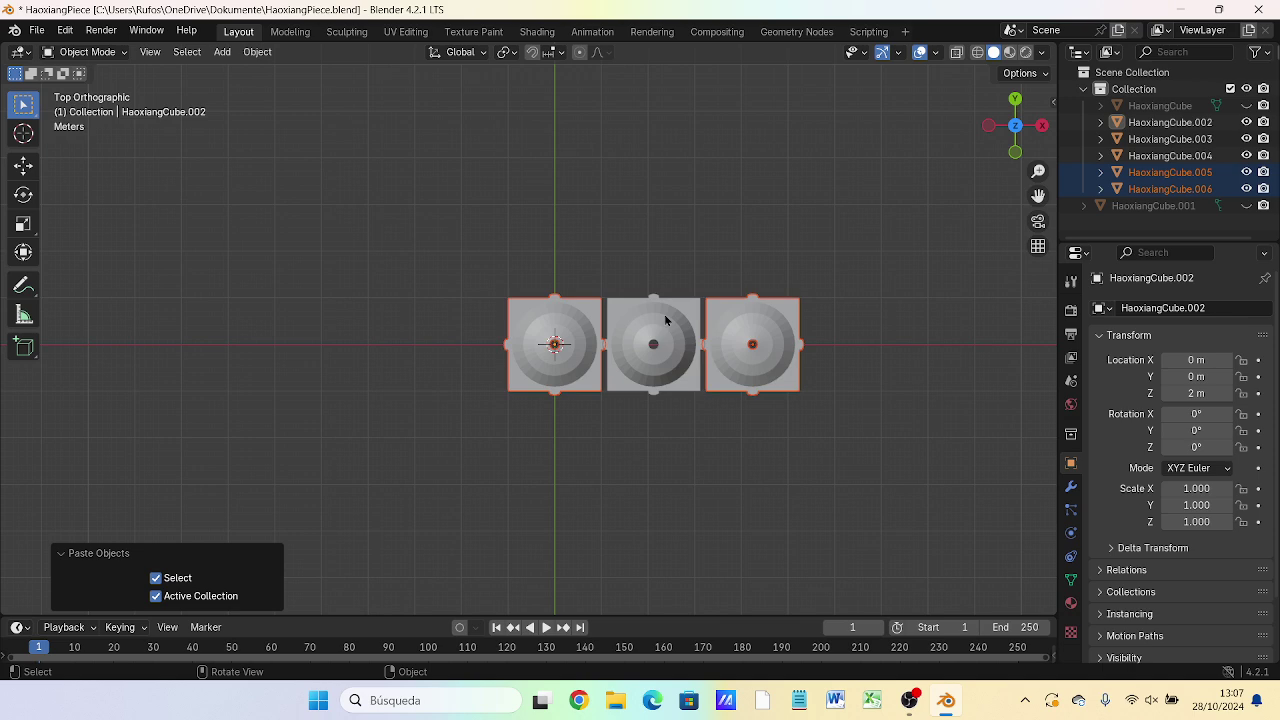
key("r")
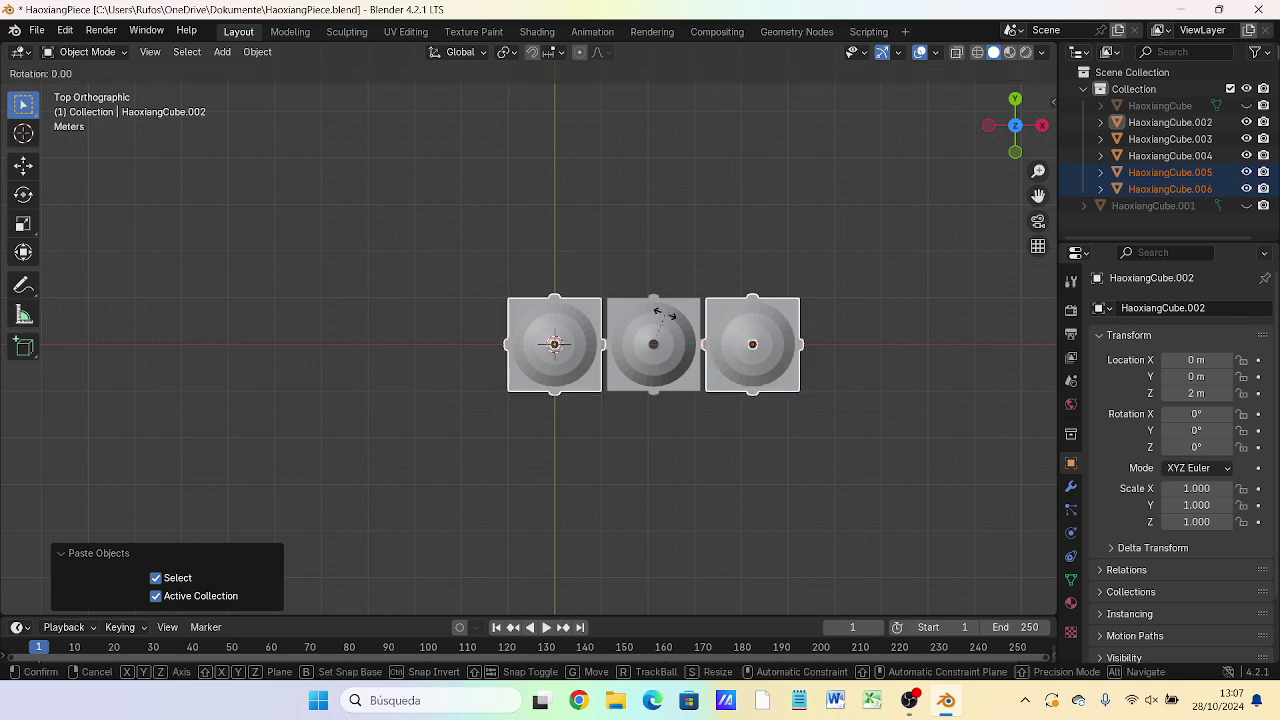
type("90")
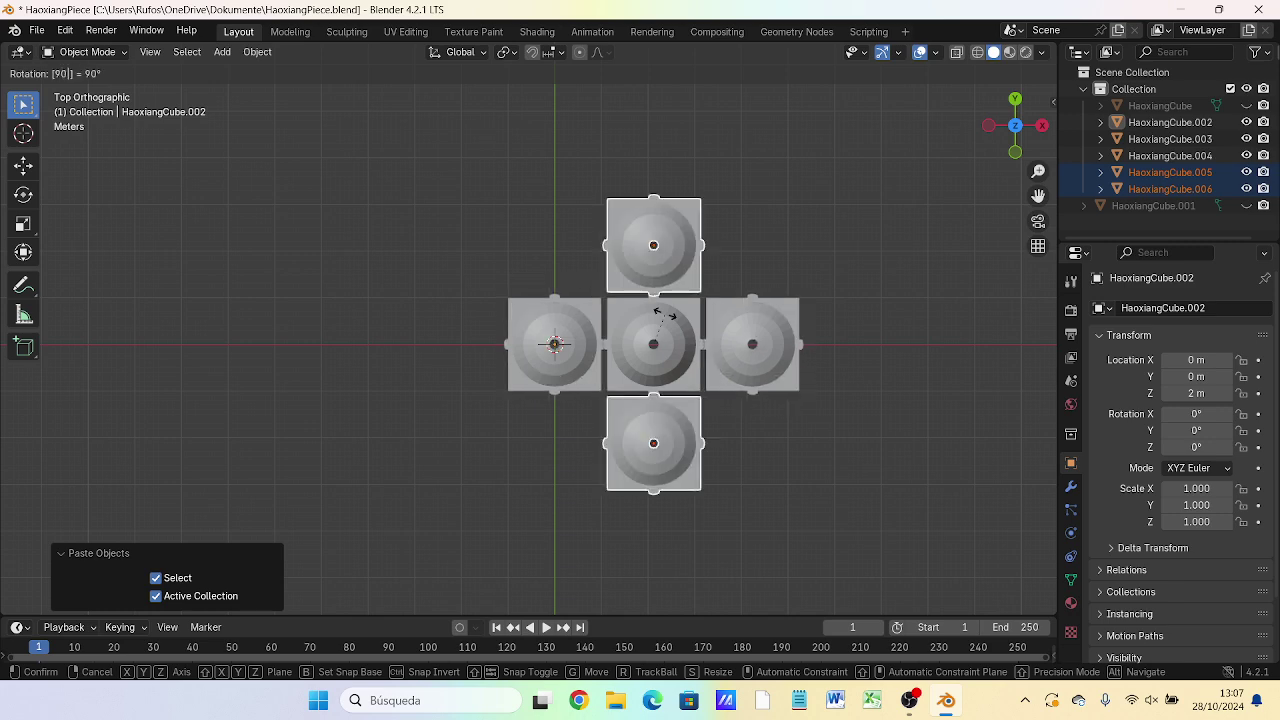
key("Return")
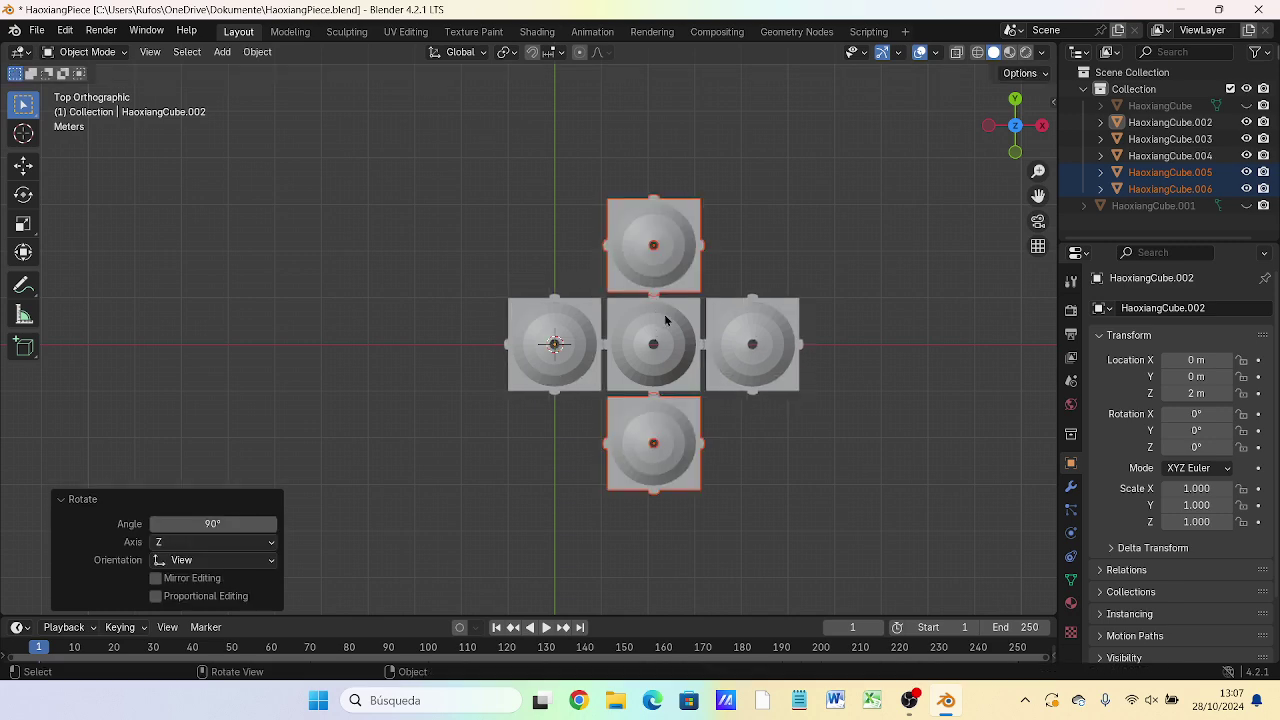
mouse_move(664, 314)
middle_mouse_down()
mouse_move(713, 270)
mouse_move(487, 191)
mouse_move(648, 176)
mouse_move(648, 258)
mouse_move(608, 230)
mouse_move(541, 270)
mouse_move(425, 268)
middle_mouse_up()
- Inspect the five-piece cross from several orbit angles, then open the File menu
mouse_move(388, 281)
middle_mouse_down()
mouse_move(627, 376)
mouse_move(833, 236)
mouse_move(797, 227)
middle_mouse_up()
middle_click_drag(719, 395, 648, 344)
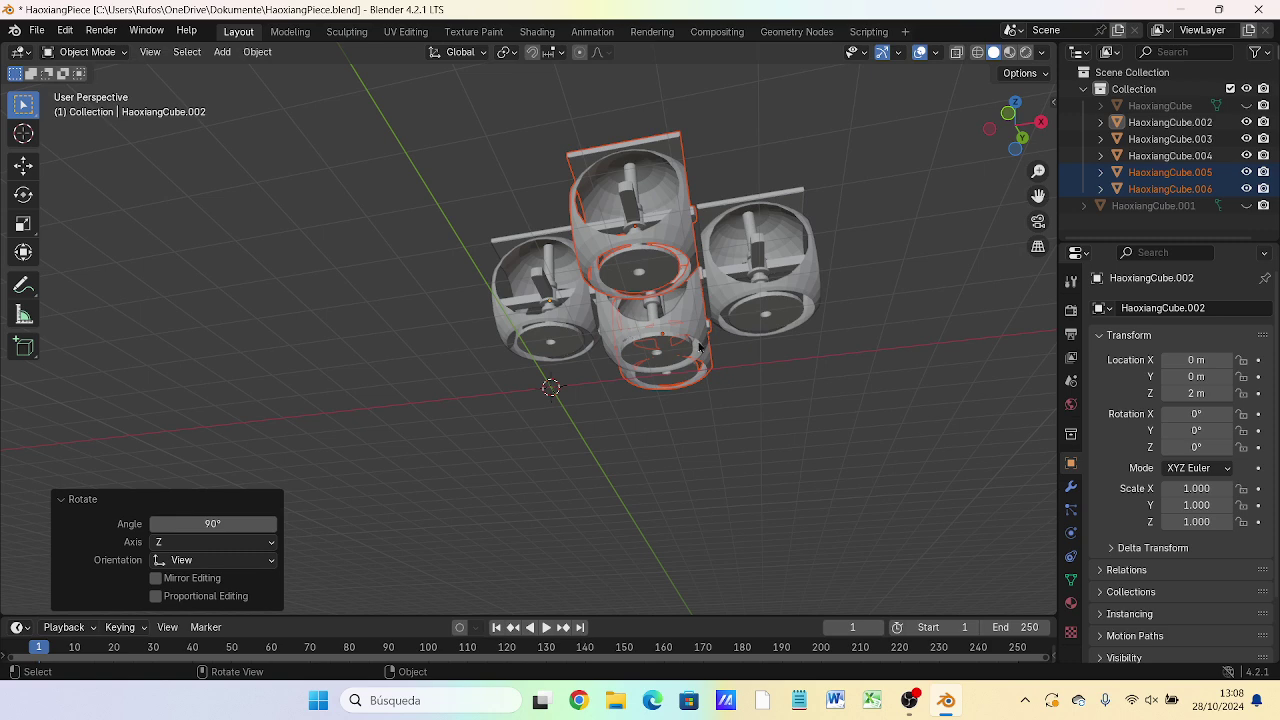
middle_click_drag(700, 346, 532, 462)
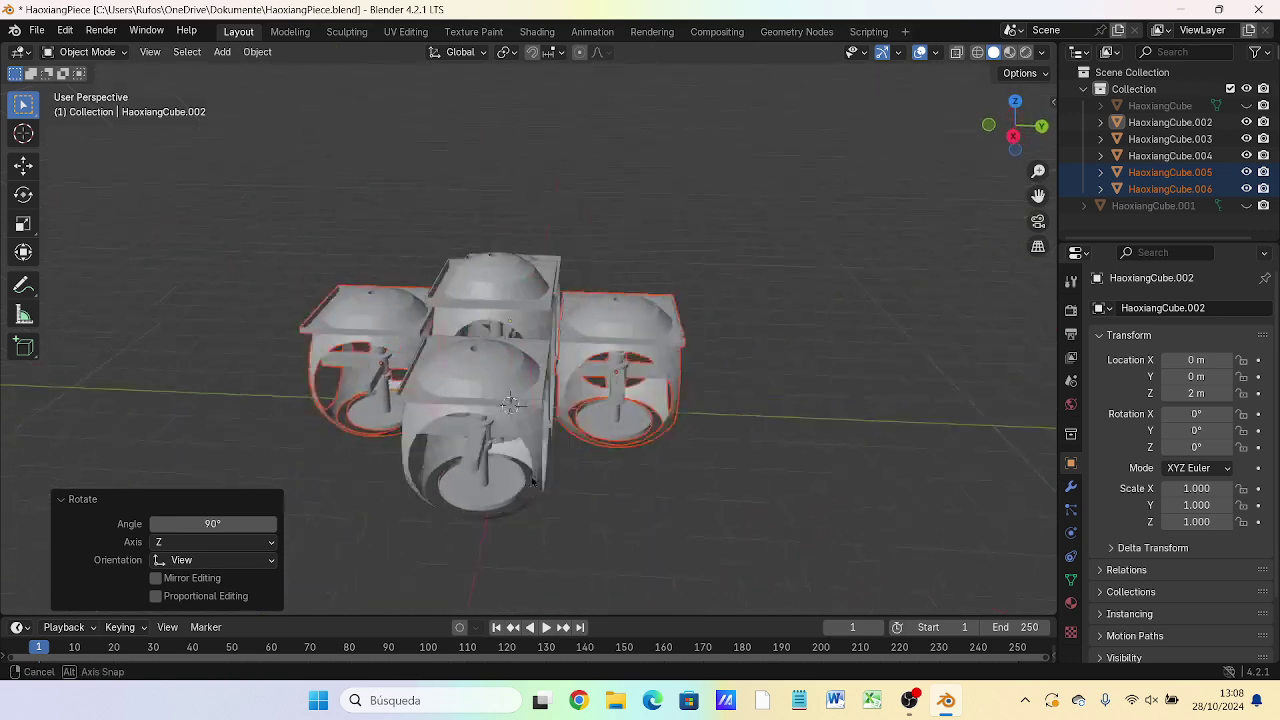
scroll(558, 441, "up", 3)
mouse_move(565, 432)
middle_mouse_down()
mouse_move(652, 390)
mouse_move(566, 399)
mouse_move(666, 369)
mouse_move(663, 291)
middle_mouse_up()
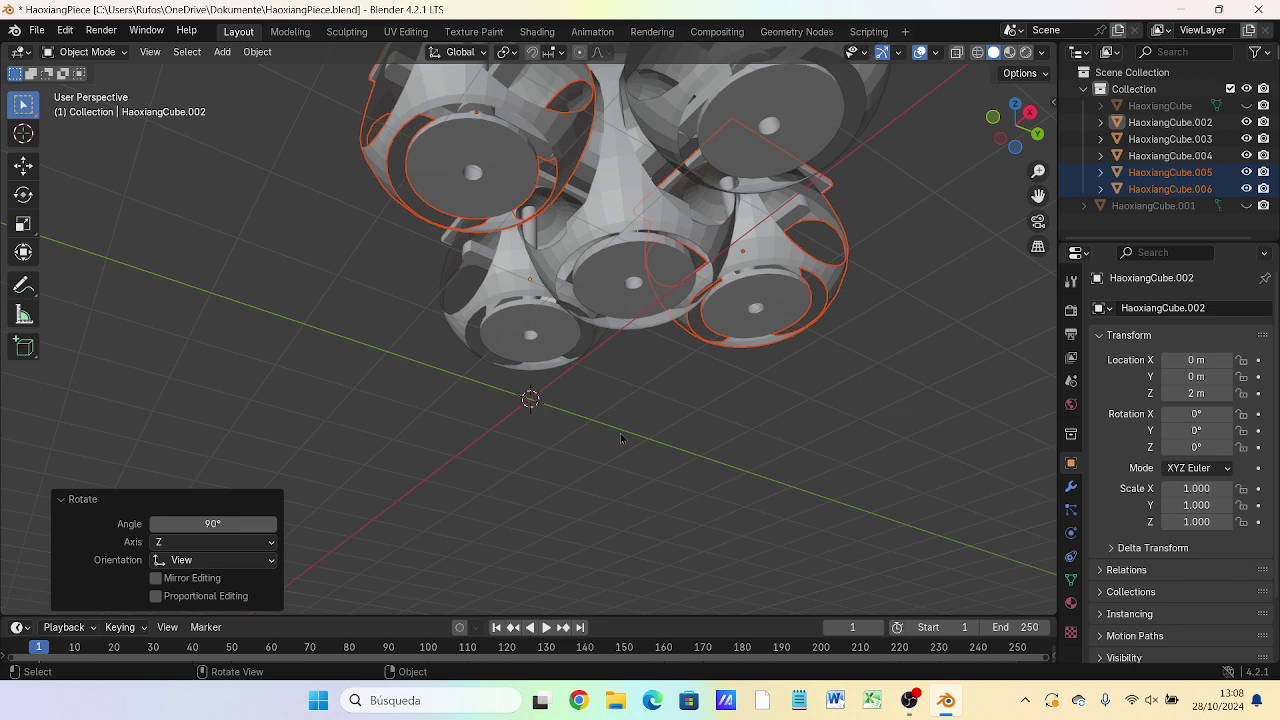
mouse_move(705, 361)
middle_mouse_down()
mouse_move(668, 459)
mouse_move(532, 340)
middle_mouse_up()
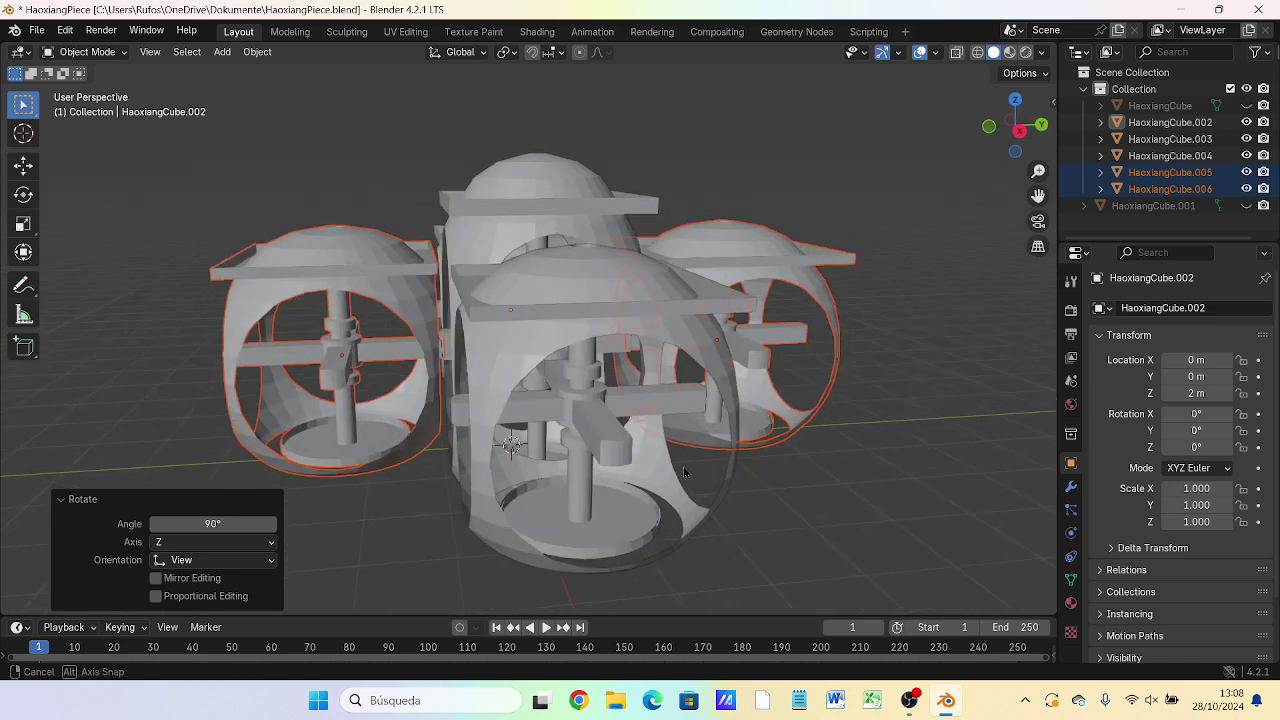
left_click(37, 31)
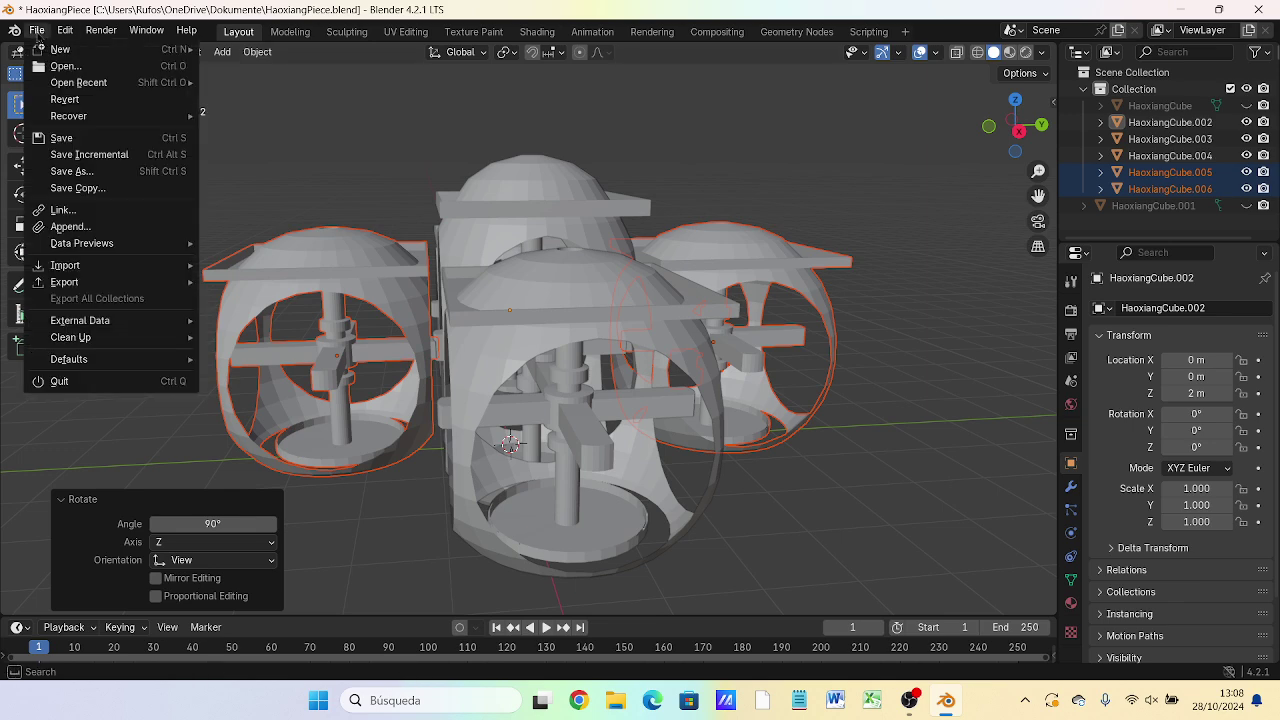
- Save the five-copy cross cluster to HaoxiangPiece.blend, then deselect all pieces
left_click(84, 138)
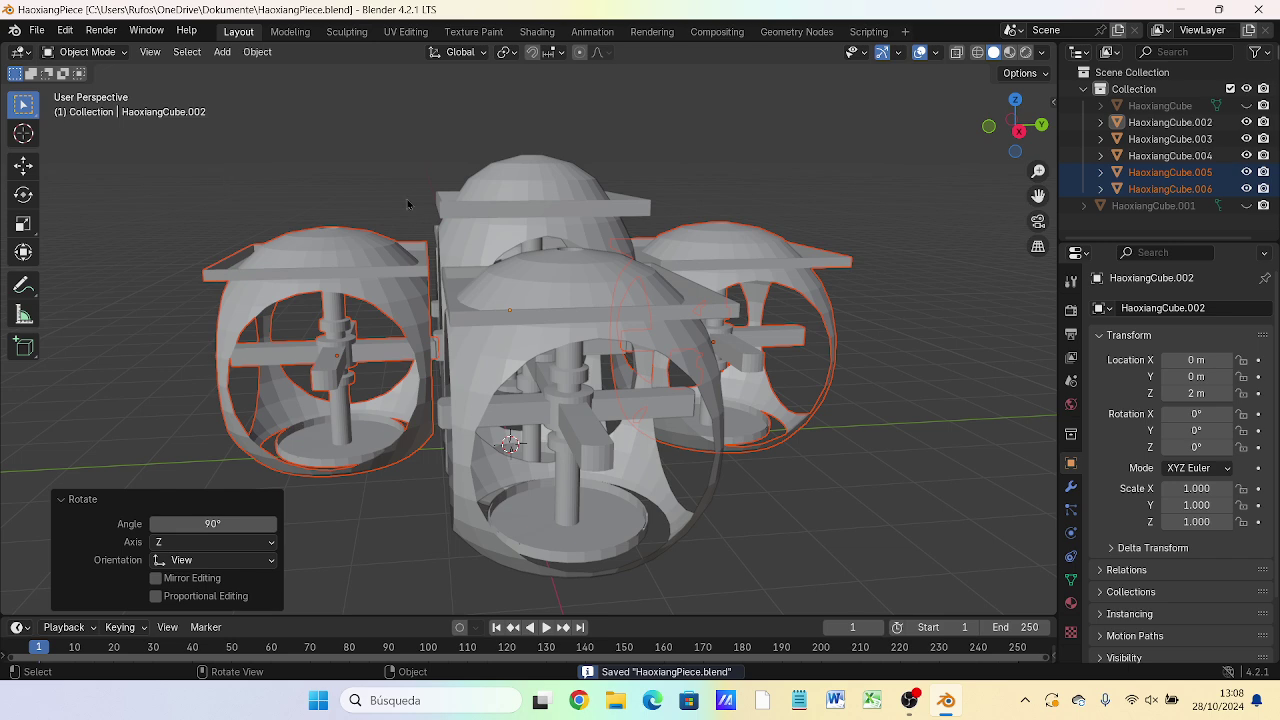
middle_click_drag(570, 298, 617, 303)
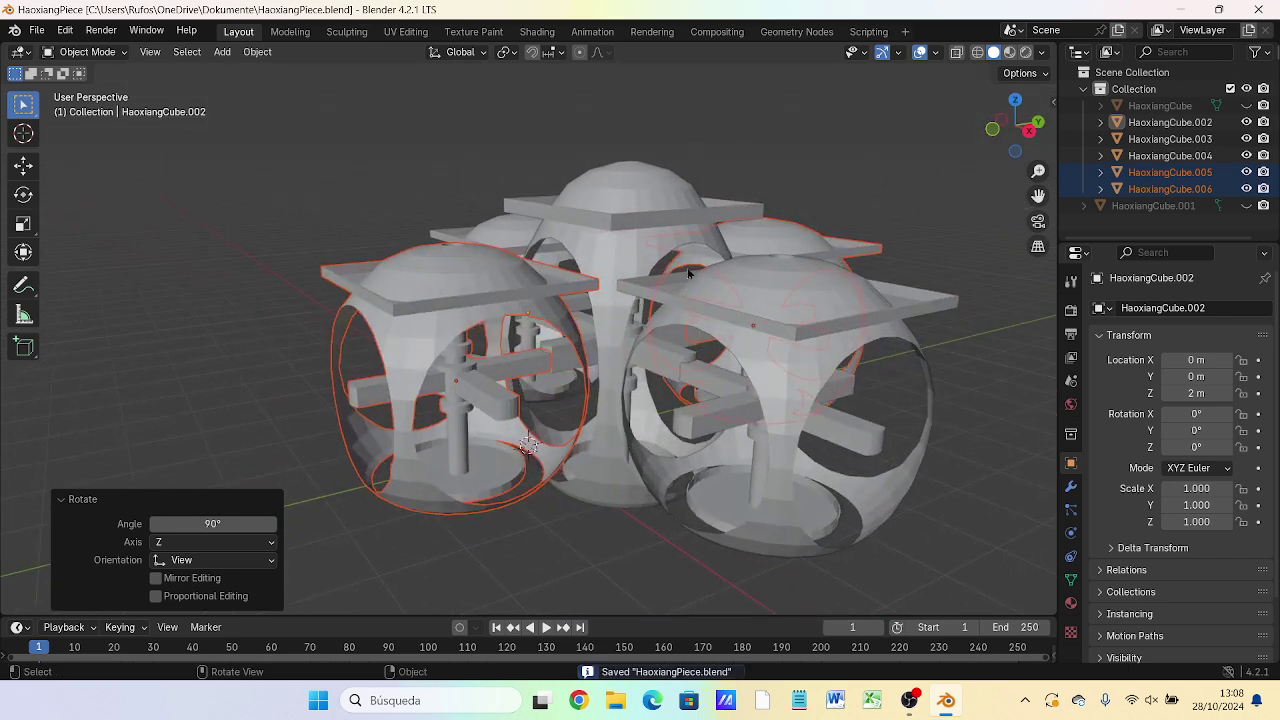
left_click(846, 161)
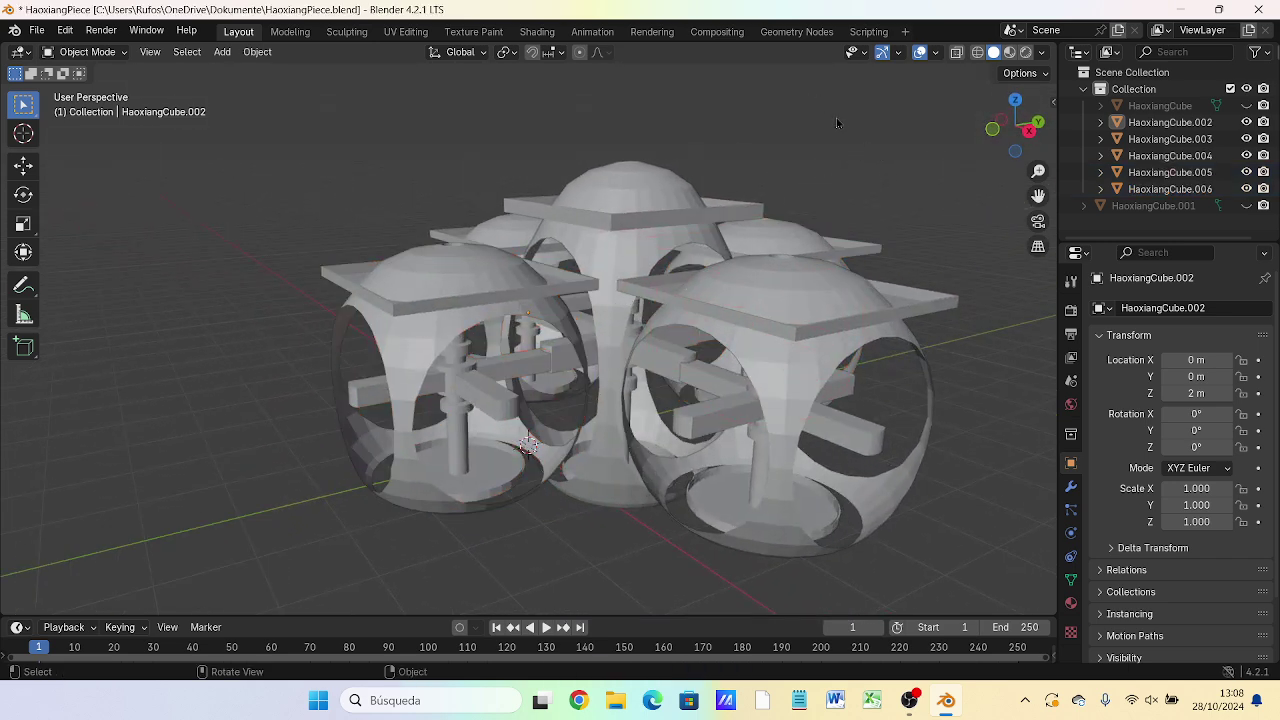